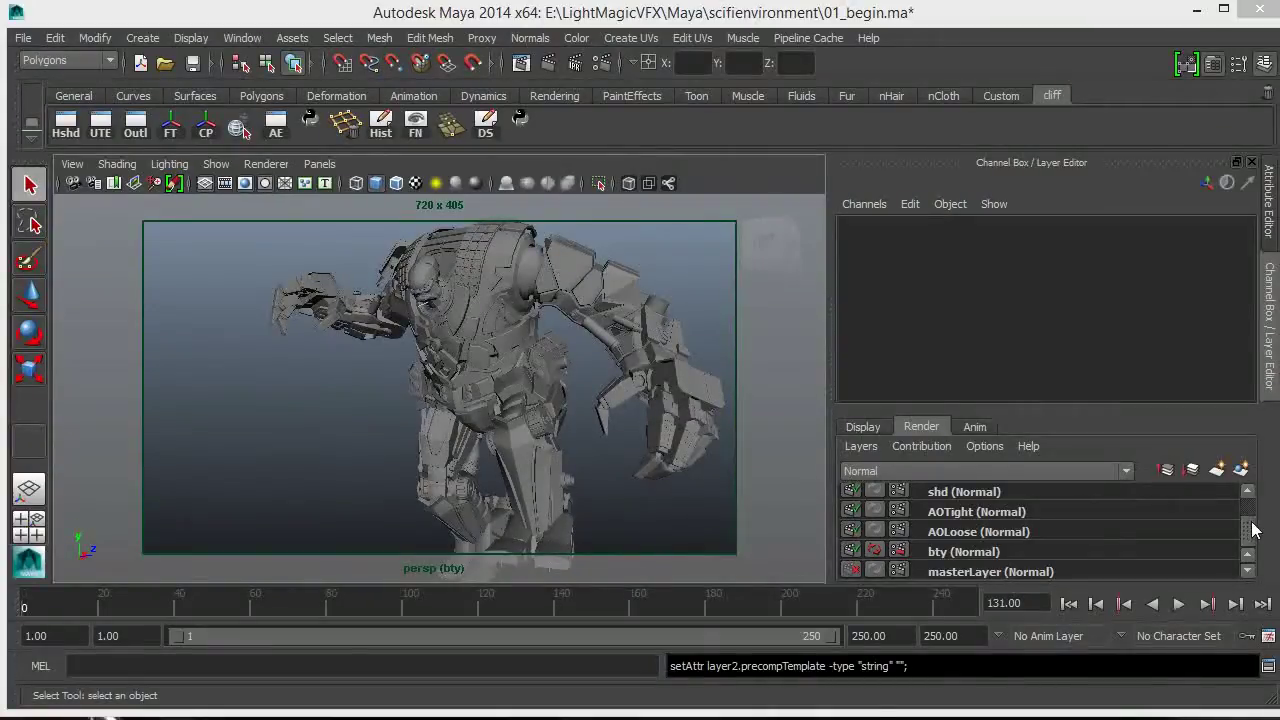
- Make bty the active render layer and open its render settings to review the V-Ray render element options
mouse_move(1254, 537)
mouse_down()
mouse_move(1252, 512)
mouse_move(1250, 540)
mouse_up()
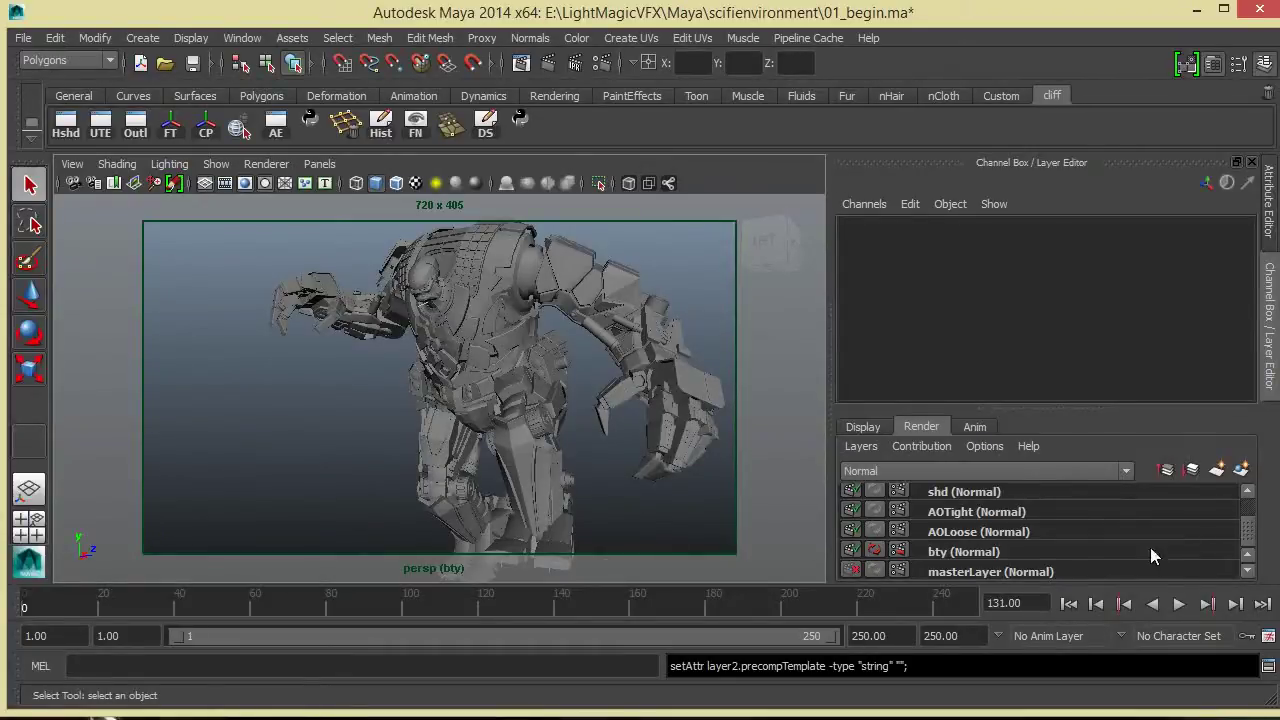
click(963, 552)
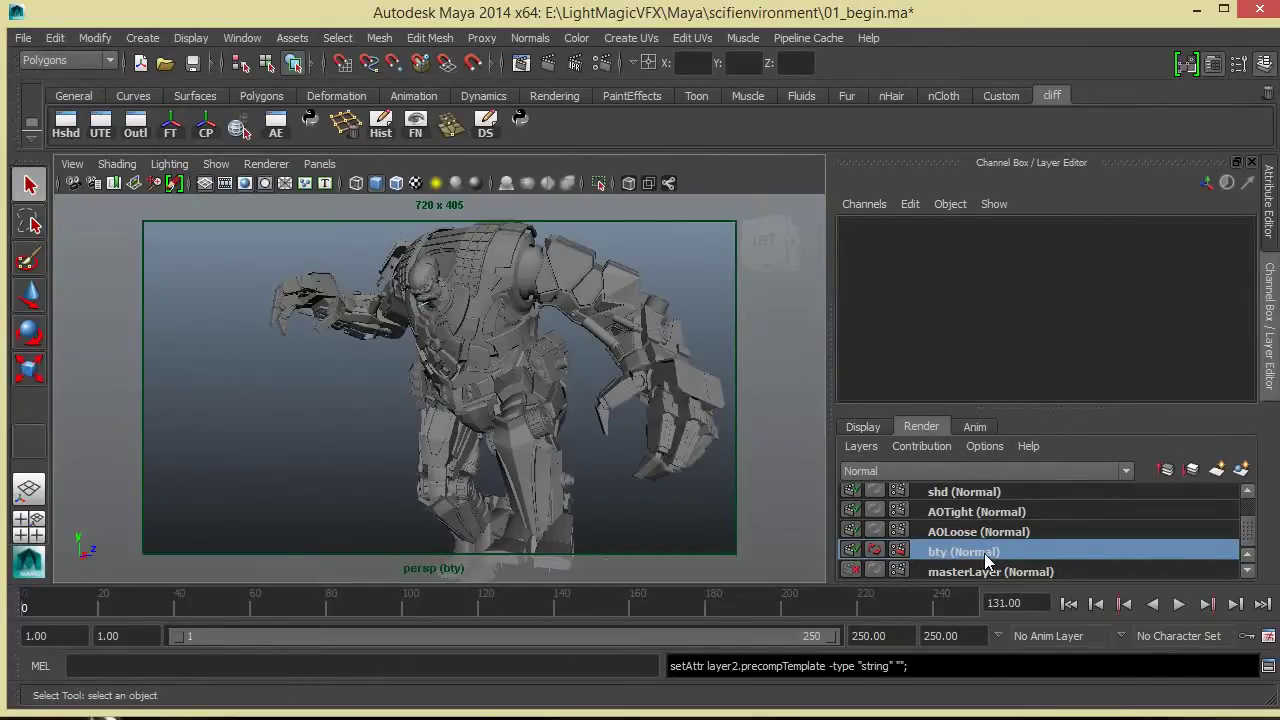
click(900, 552)
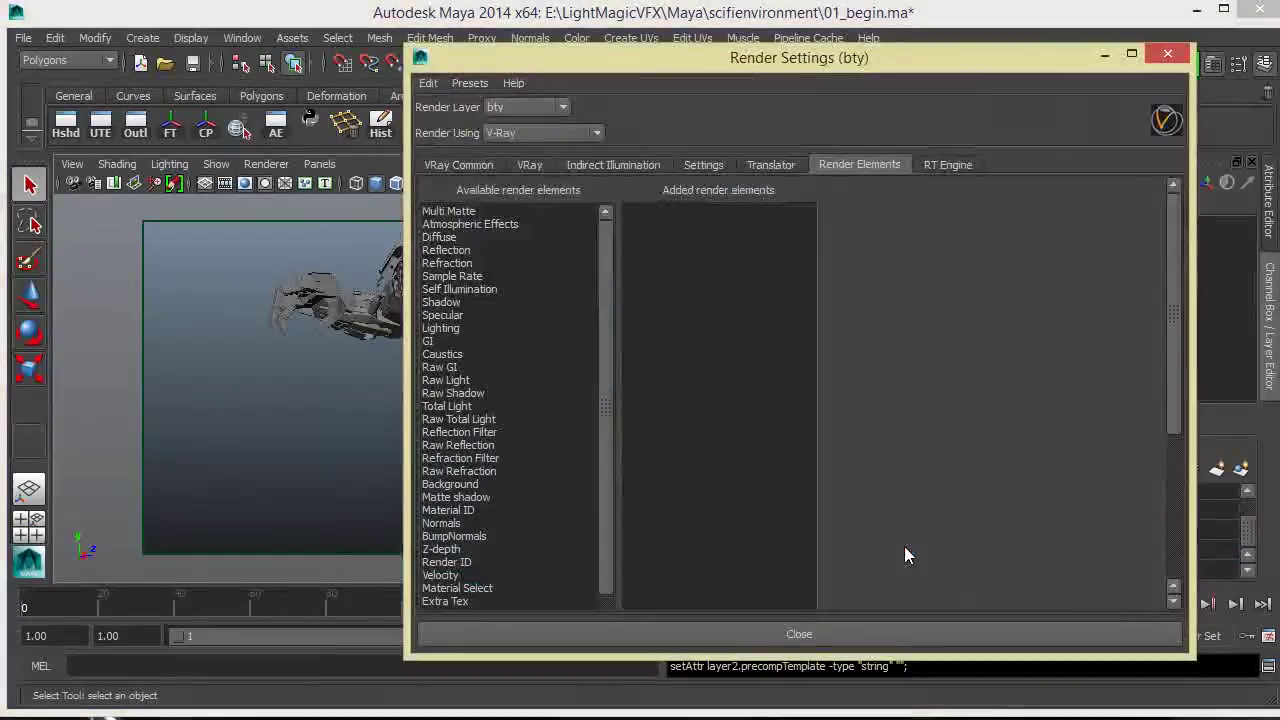
drag(1165, 321, 1175, 458)
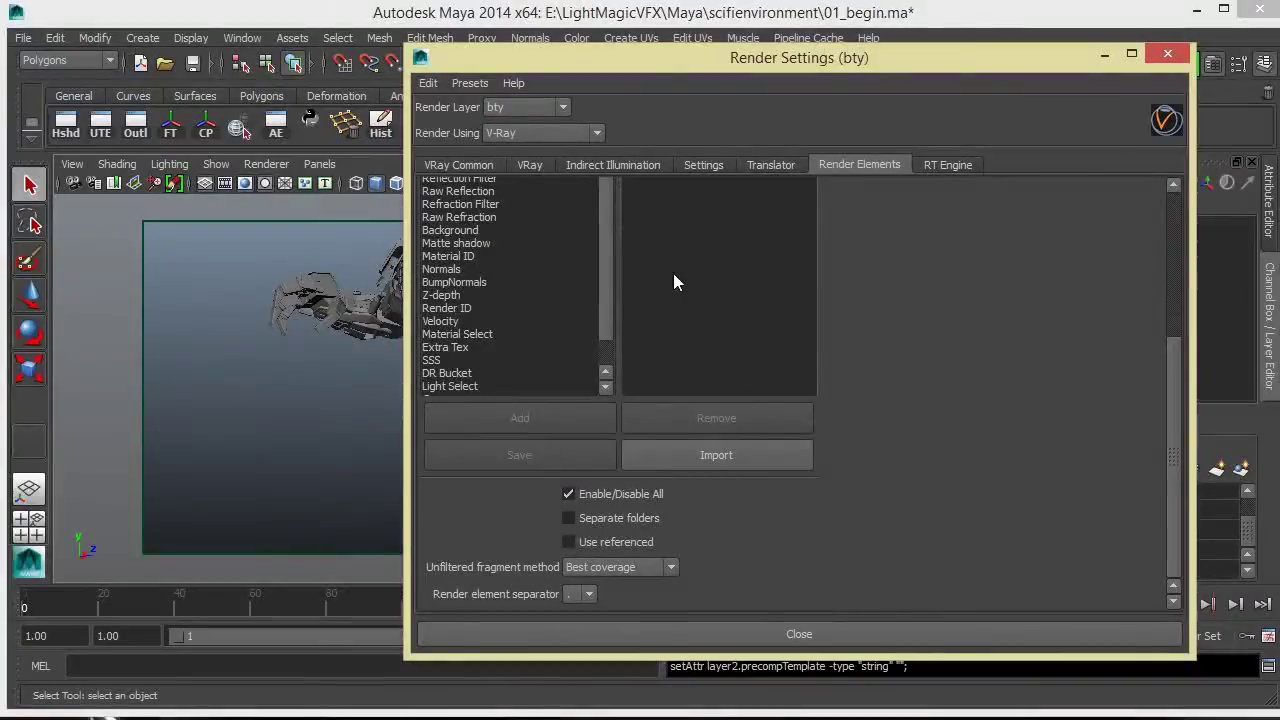
drag(1172, 342, 1172, 188)
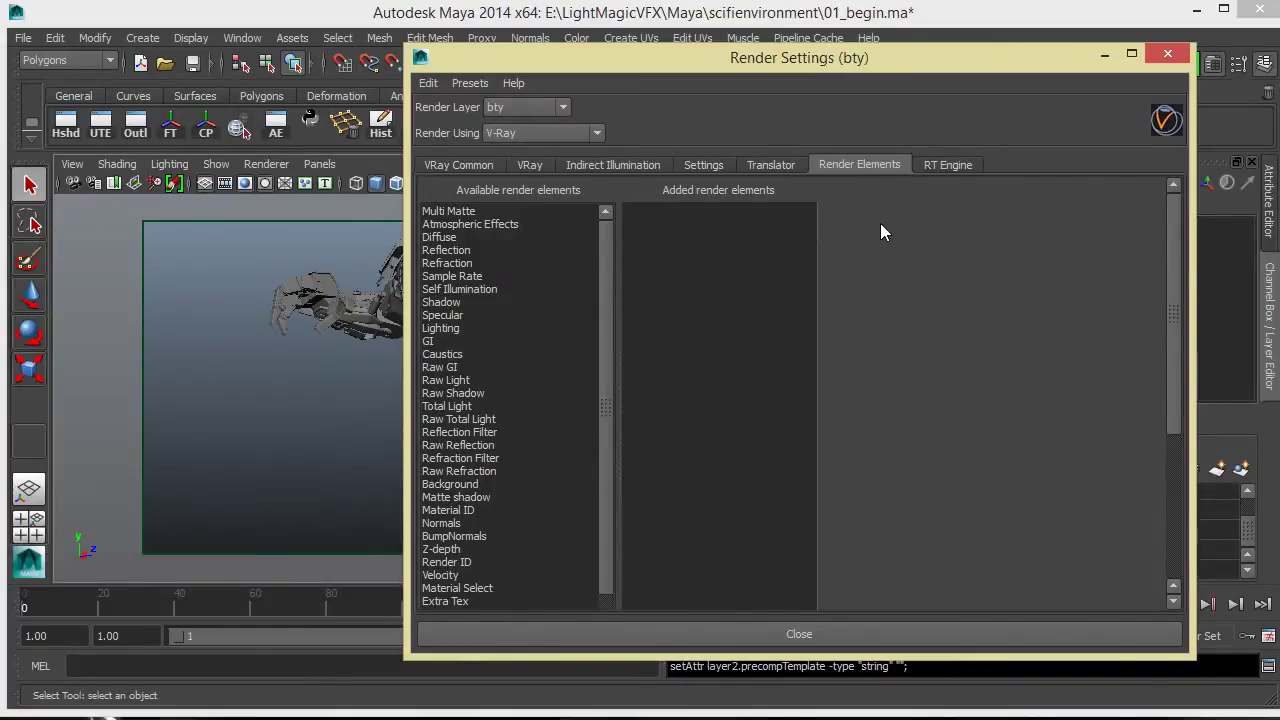
drag(829, 63, 783, 55)
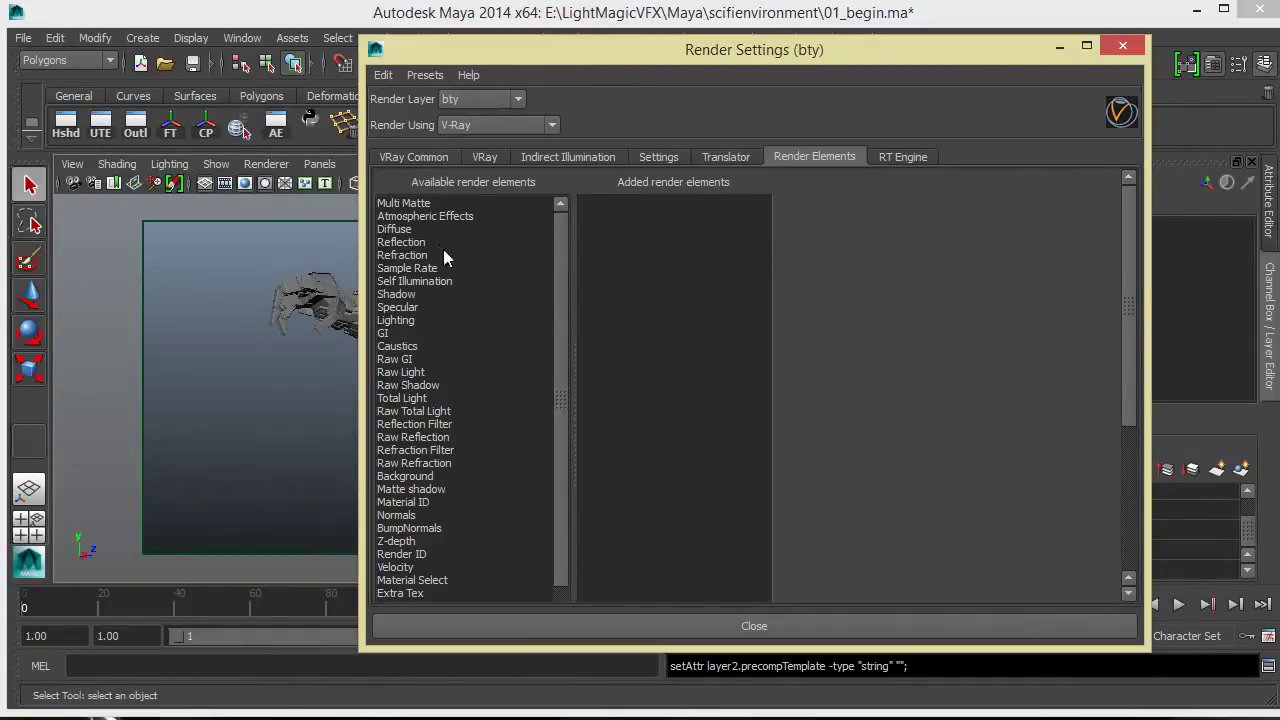
- Select the render elements Diffuse, Reflection, Refraction, Sample Rate, Self Illumination, Shadow, Specular, Lighting and GI from the available ones
double_click(413, 231)
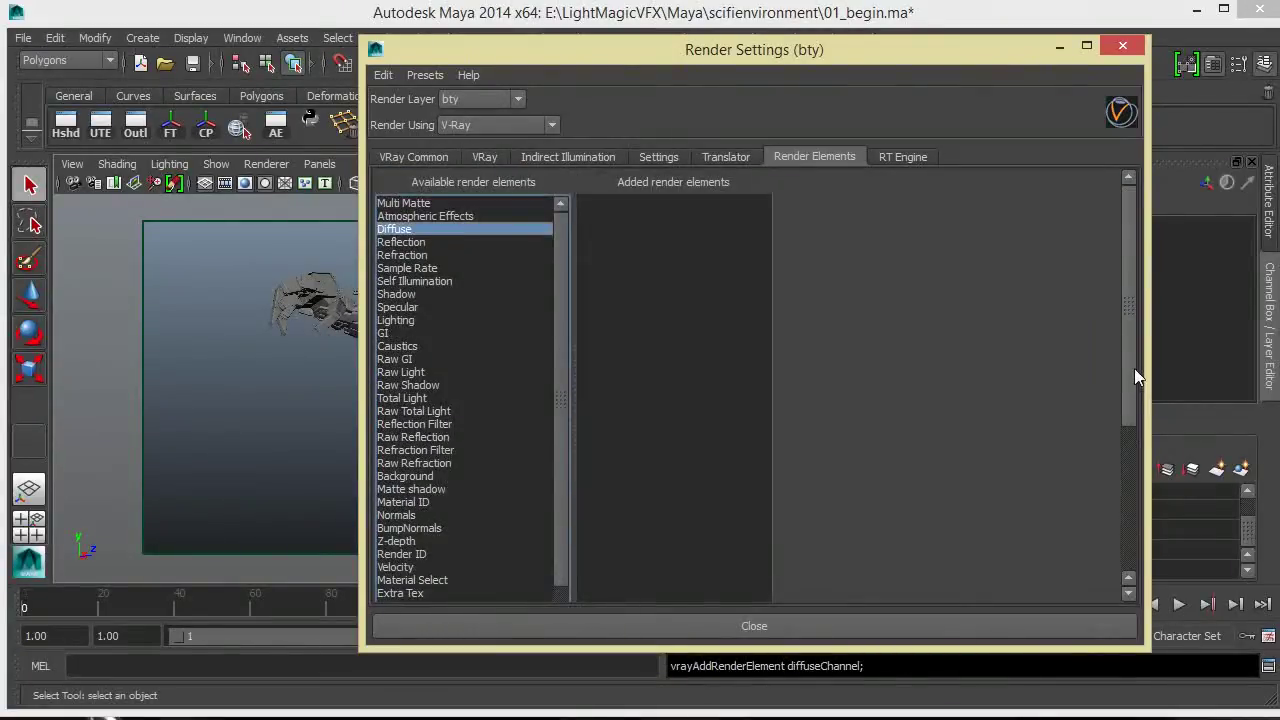
double_click(410, 243)
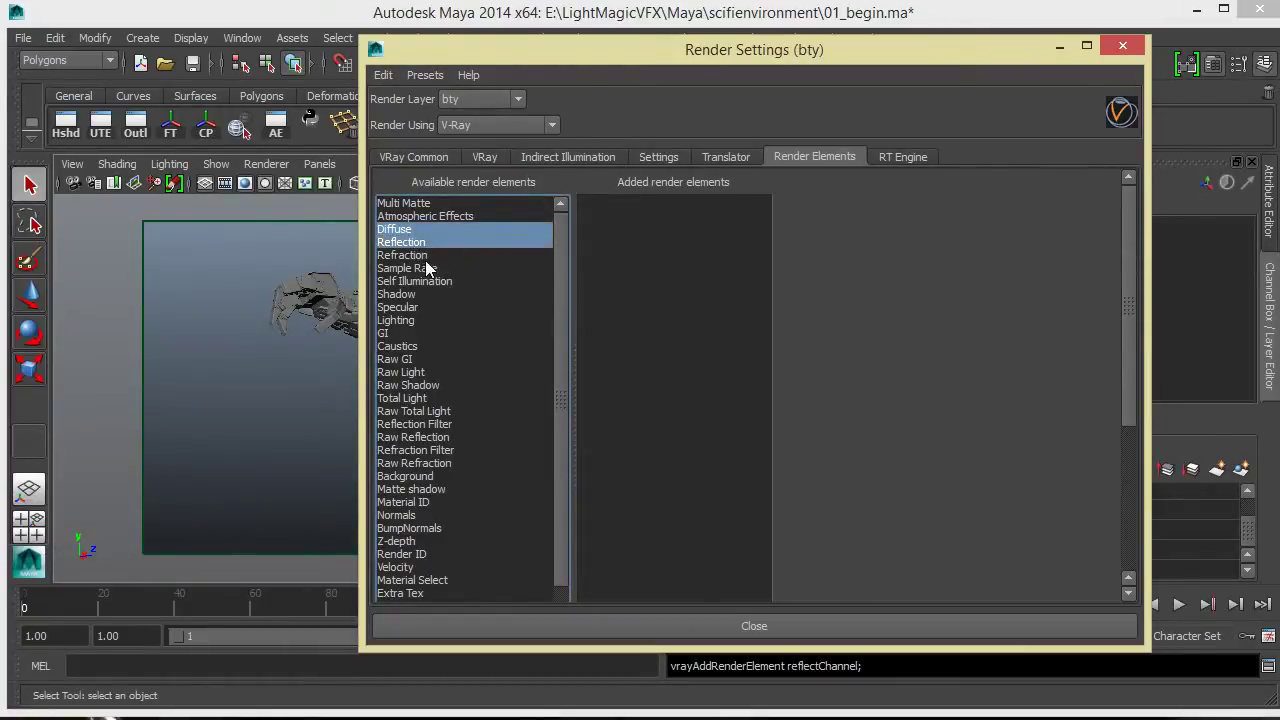
double_click(424, 256)
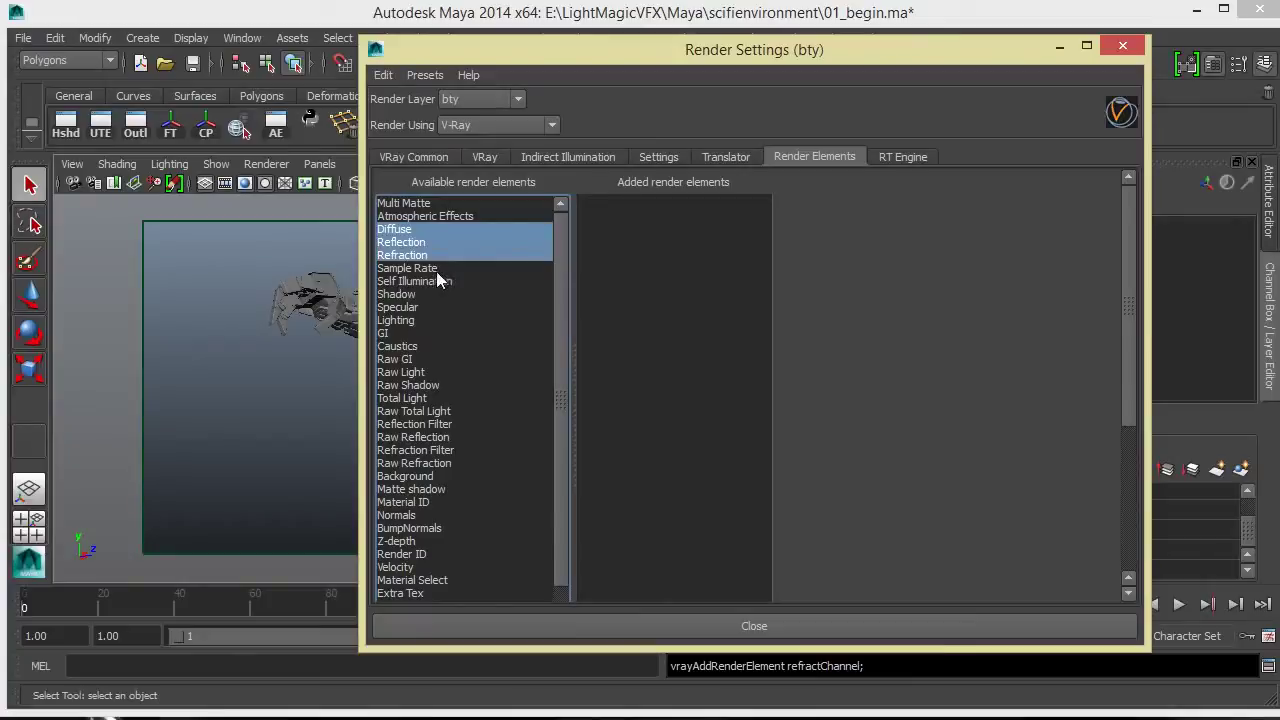
double_click(438, 268)
double_click(453, 281)
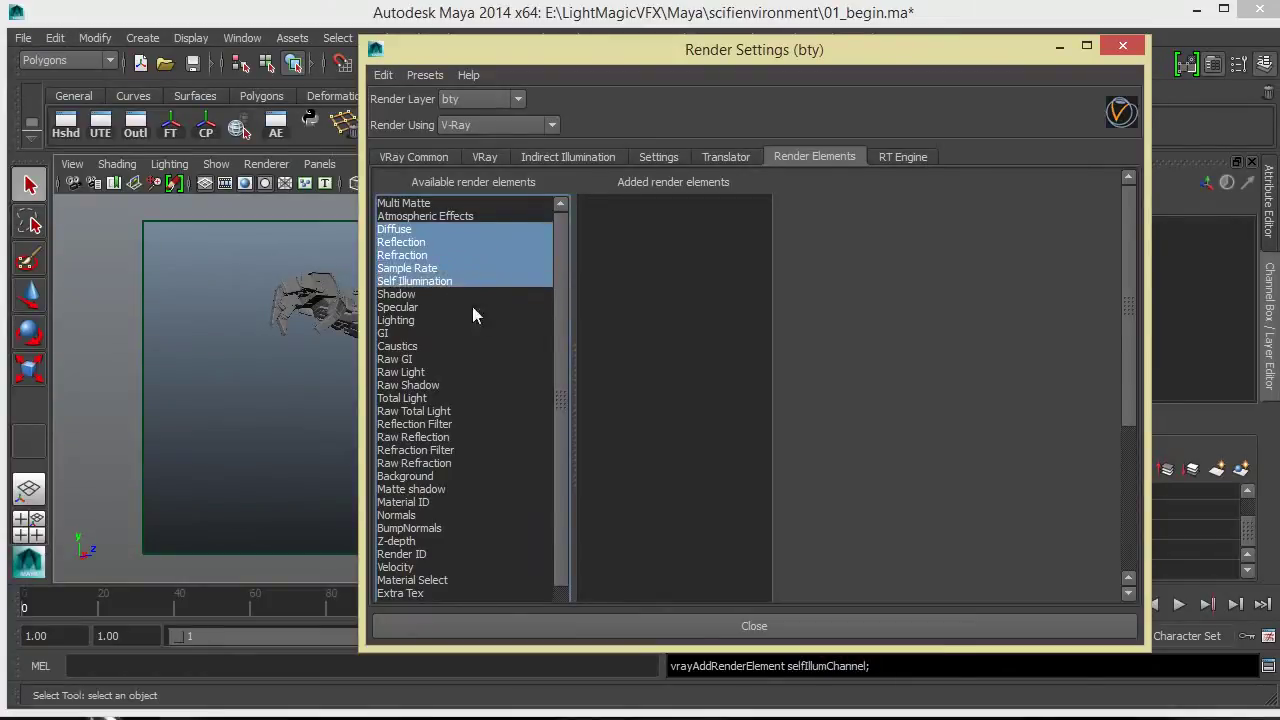
double_click(400, 294)
double_click(409, 309)
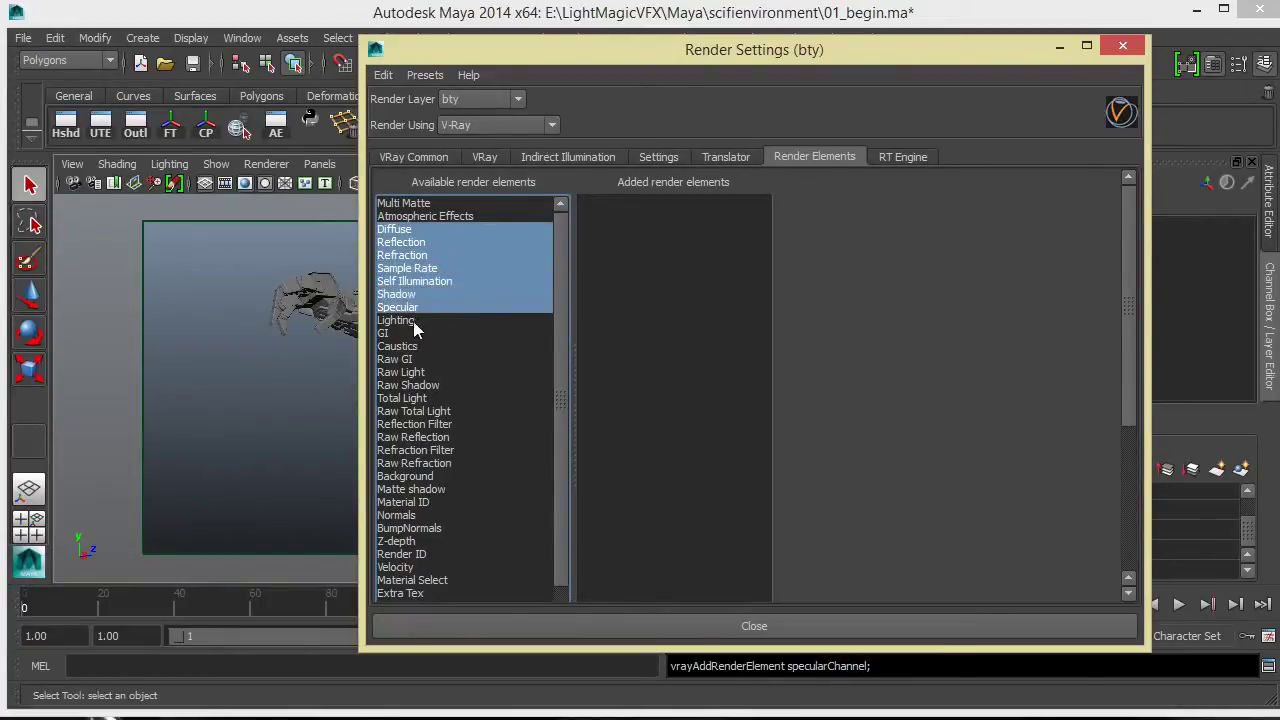
double_click(413, 320)
double_click(390, 333)
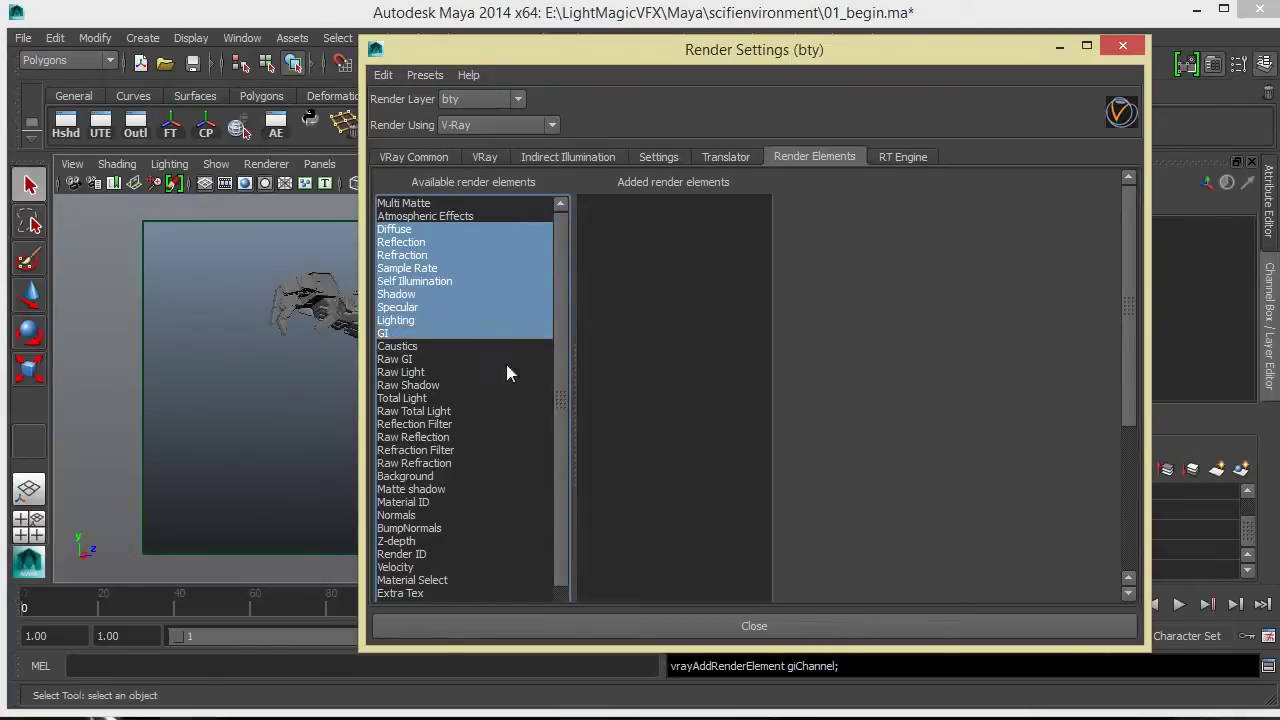
mouse_move(563, 333)
mouse_down()
mouse_move(557, 391)
mouse_move(557, 330)
mouse_up()
- Extend the render element selection with Raw Light, Raw GI, Refraction Filter, Raw Reflection and Reflection Filter
double_click(420, 373)
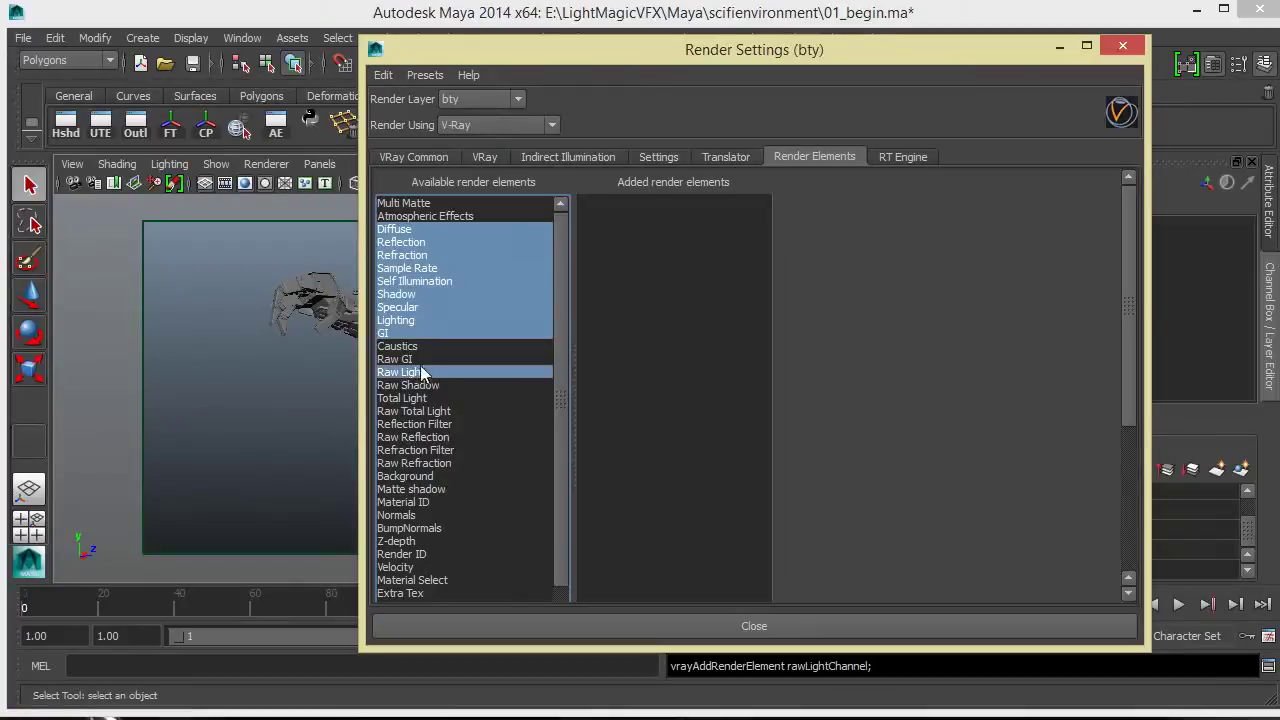
ctrl+click(415, 360)
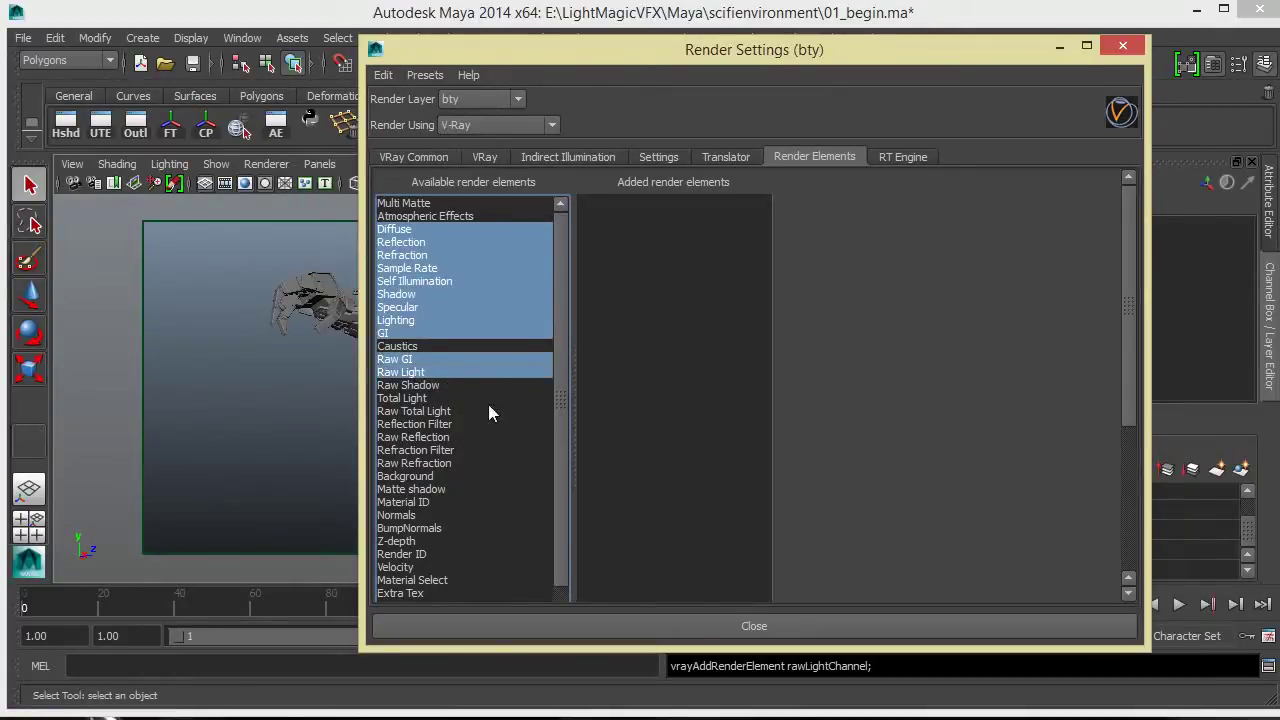
double_click(447, 451)
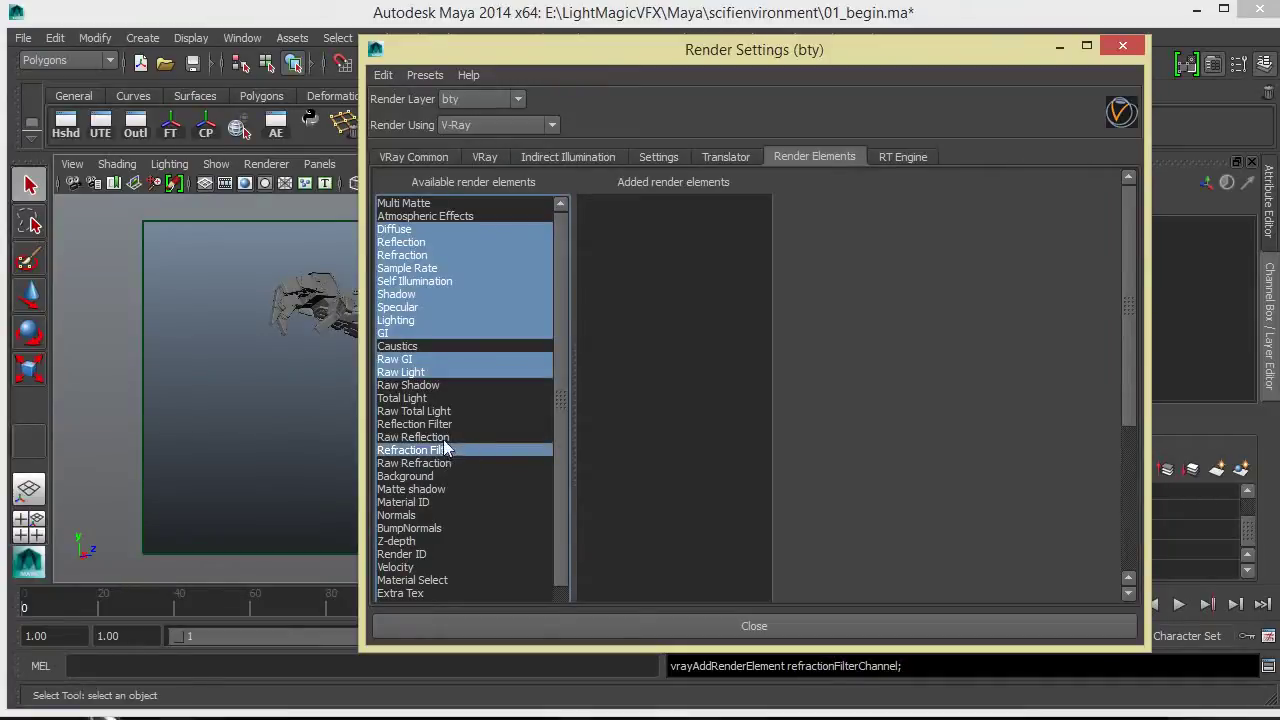
ctrl+click(441, 438)
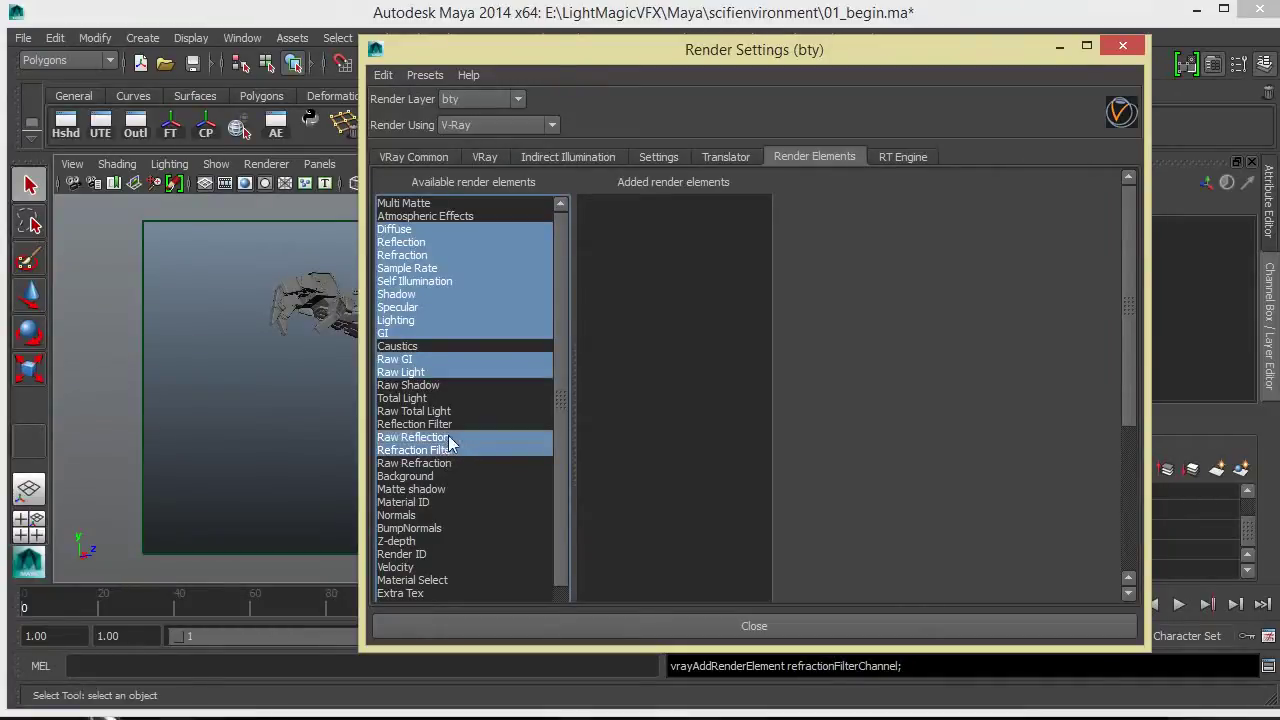
ctrl+click(419, 424)
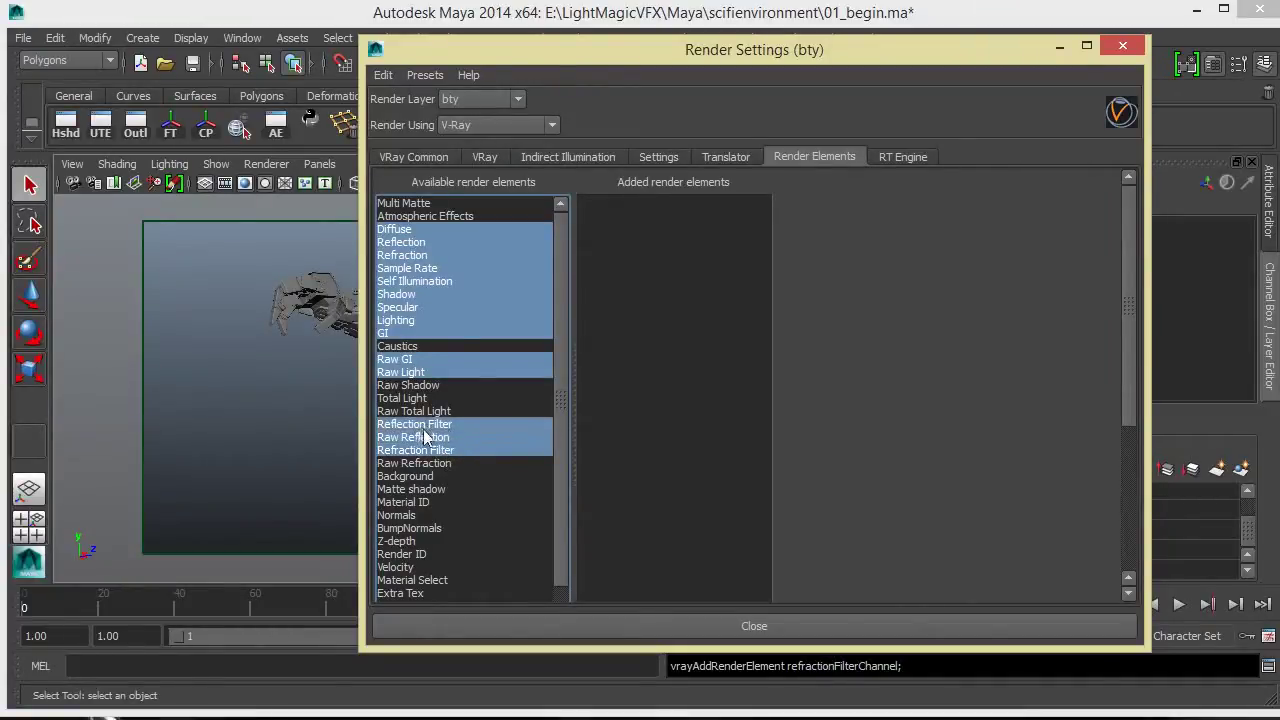
- Include Z-depth, BumpNormals, Normals and SSS in the selection, and add all selected render elements to the bty layer
ctrl+double_click(413, 542)
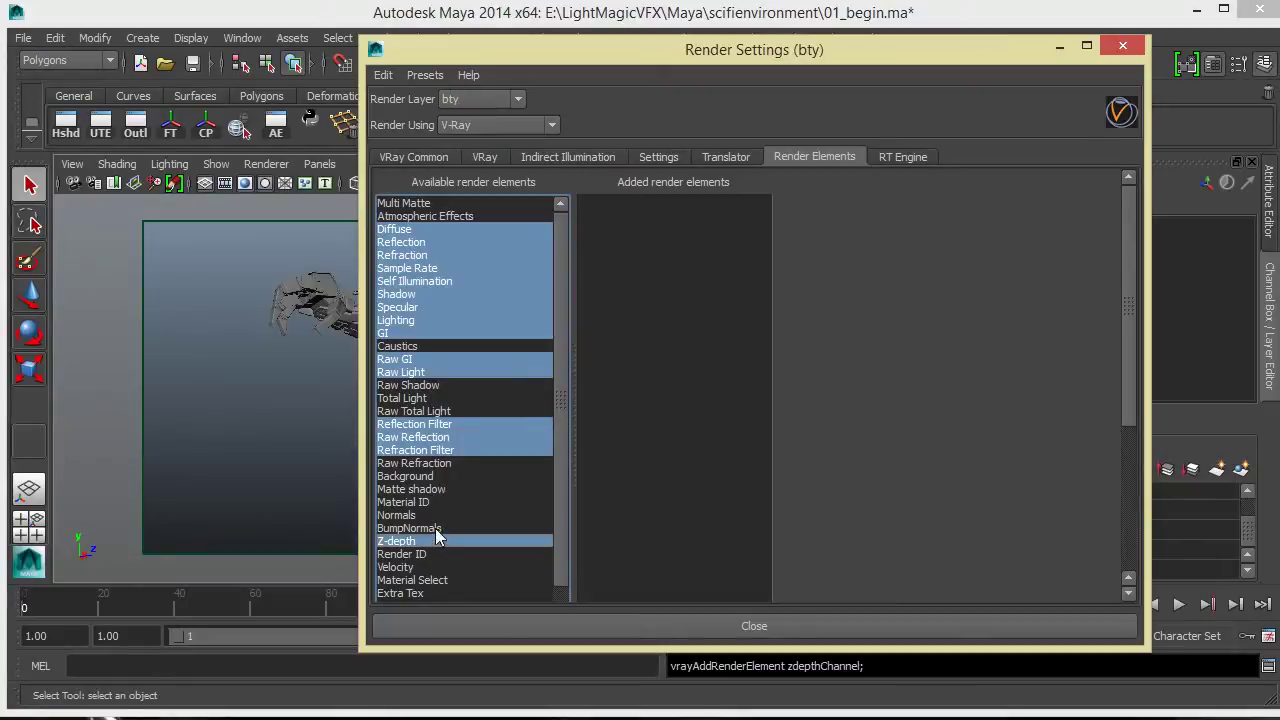
ctrl+click(437, 529)
ctrl+click(411, 516)
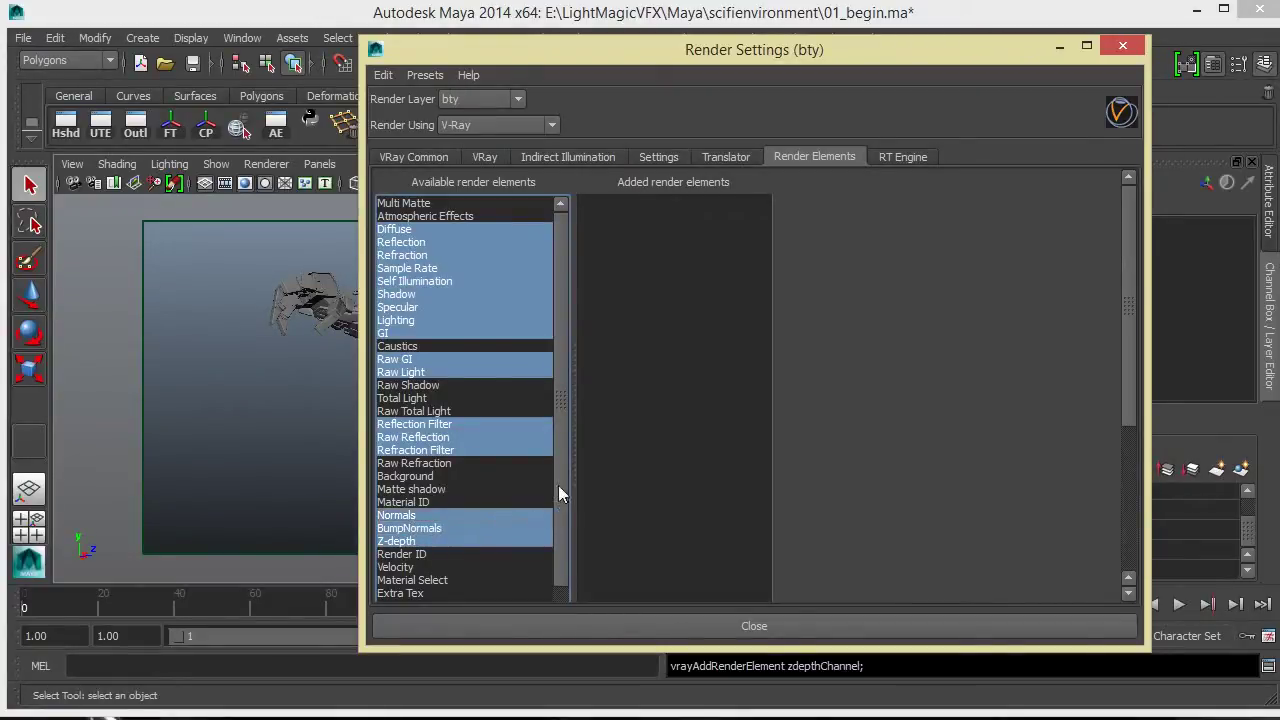
scroll(558, 497, down, 1)
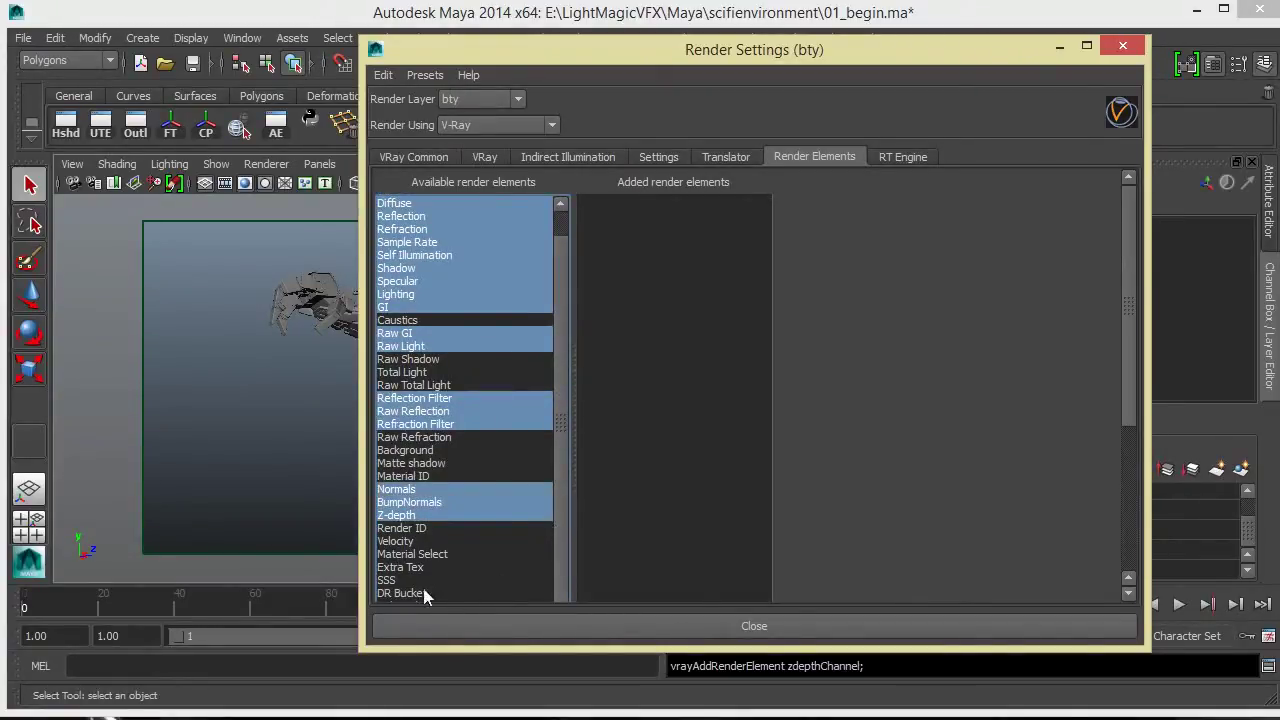
ctrl+click(396, 582)
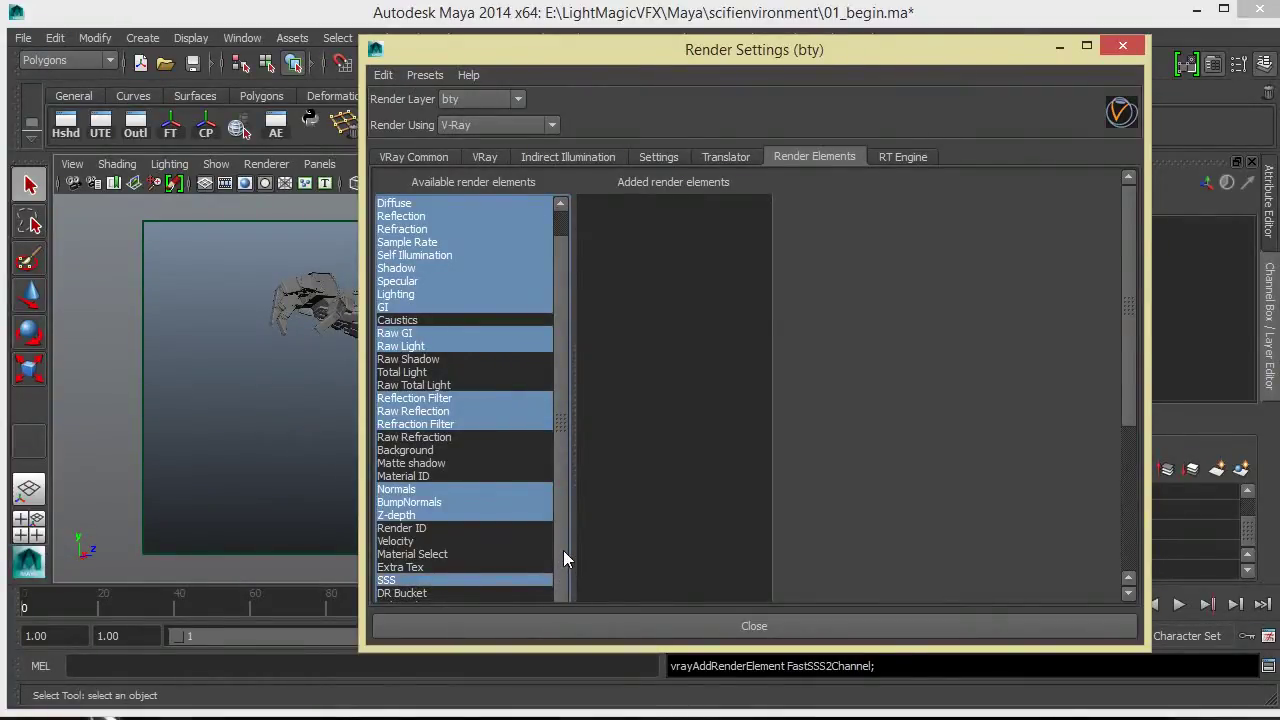
scroll(563, 550, up, 1)
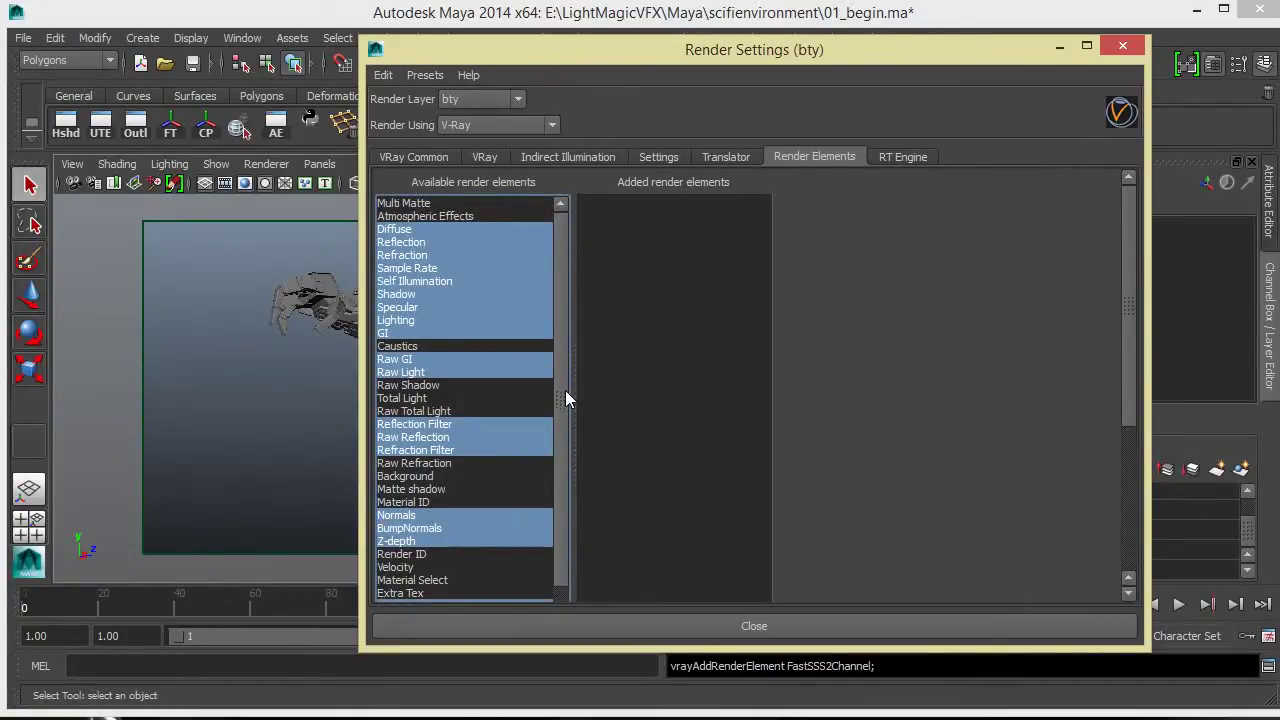
drag(1131, 389, 1130, 507)
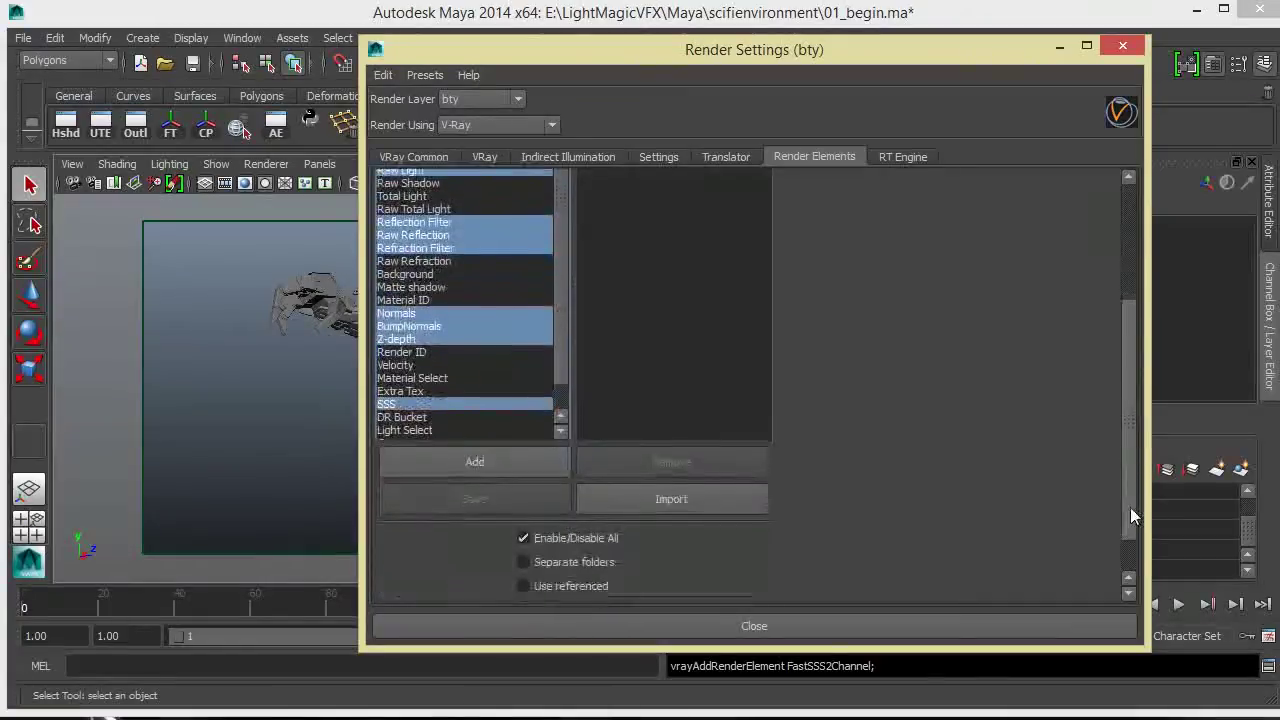
click(506, 468)
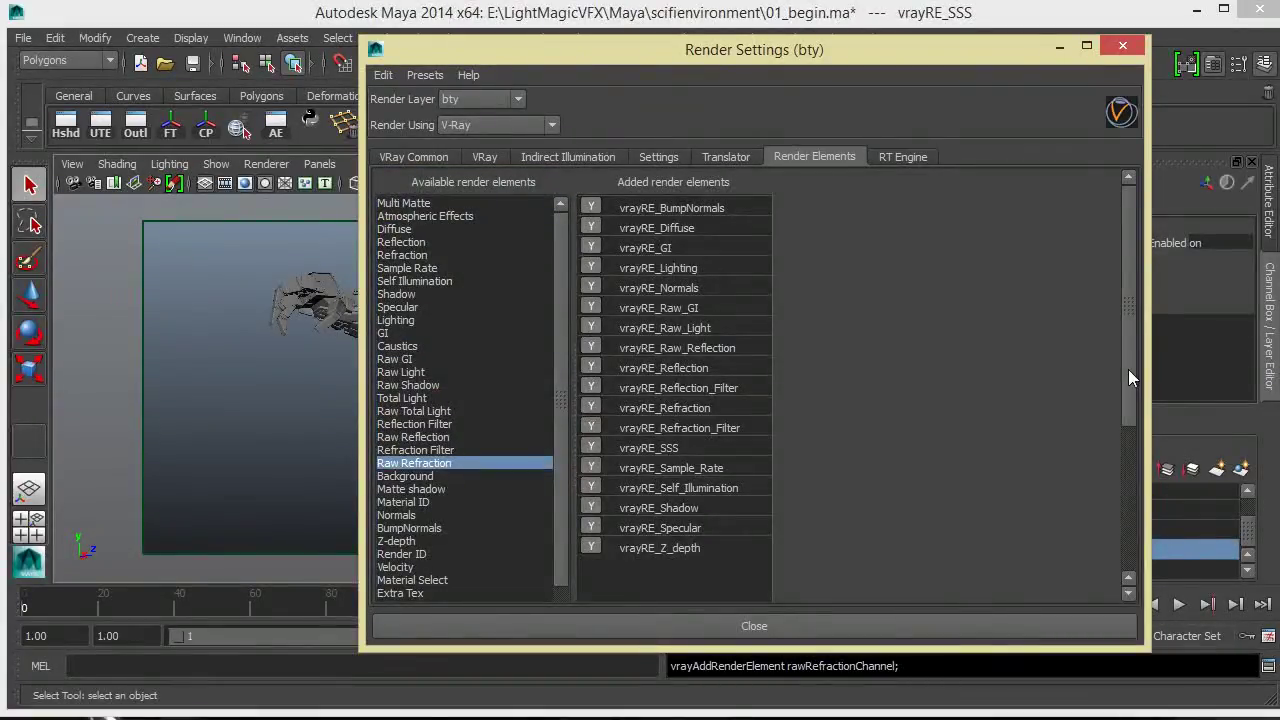
- Add the Extra Tex render element to the bty layer and close the render settings
drag(1132, 372, 1134, 297)
scroll(565, 398, down, 1)
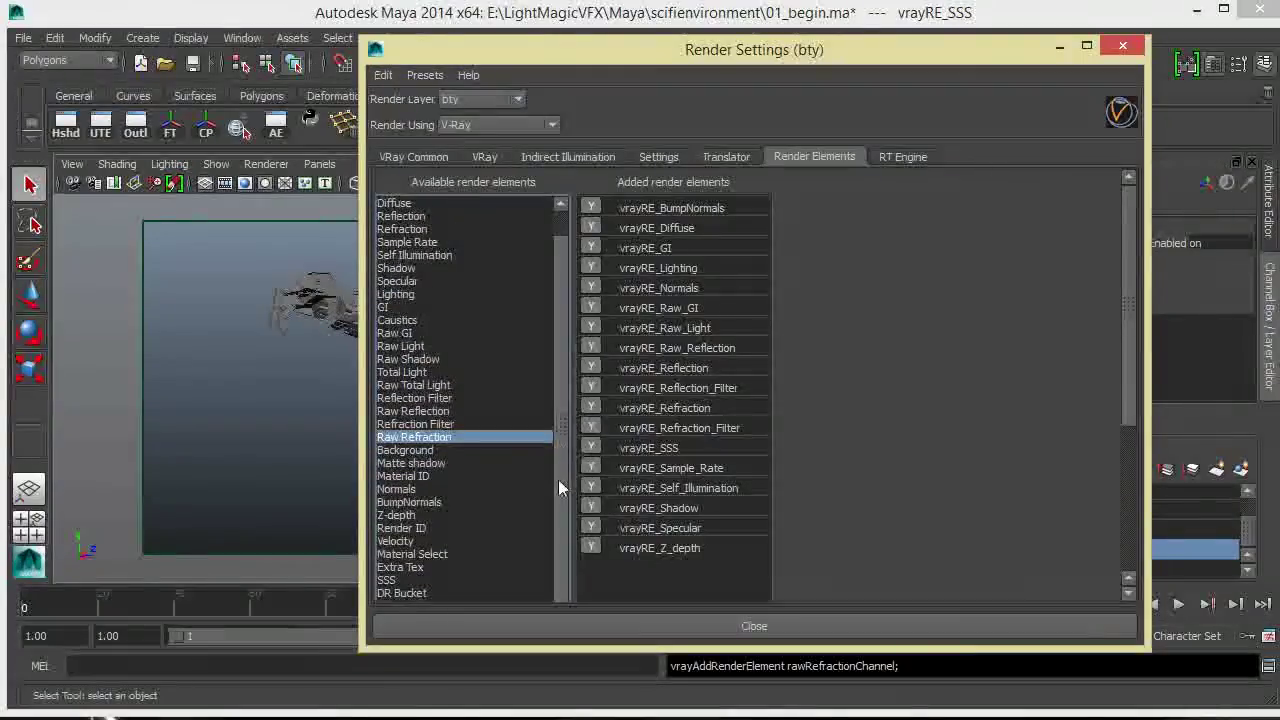
scroll(564, 408, up, 2)
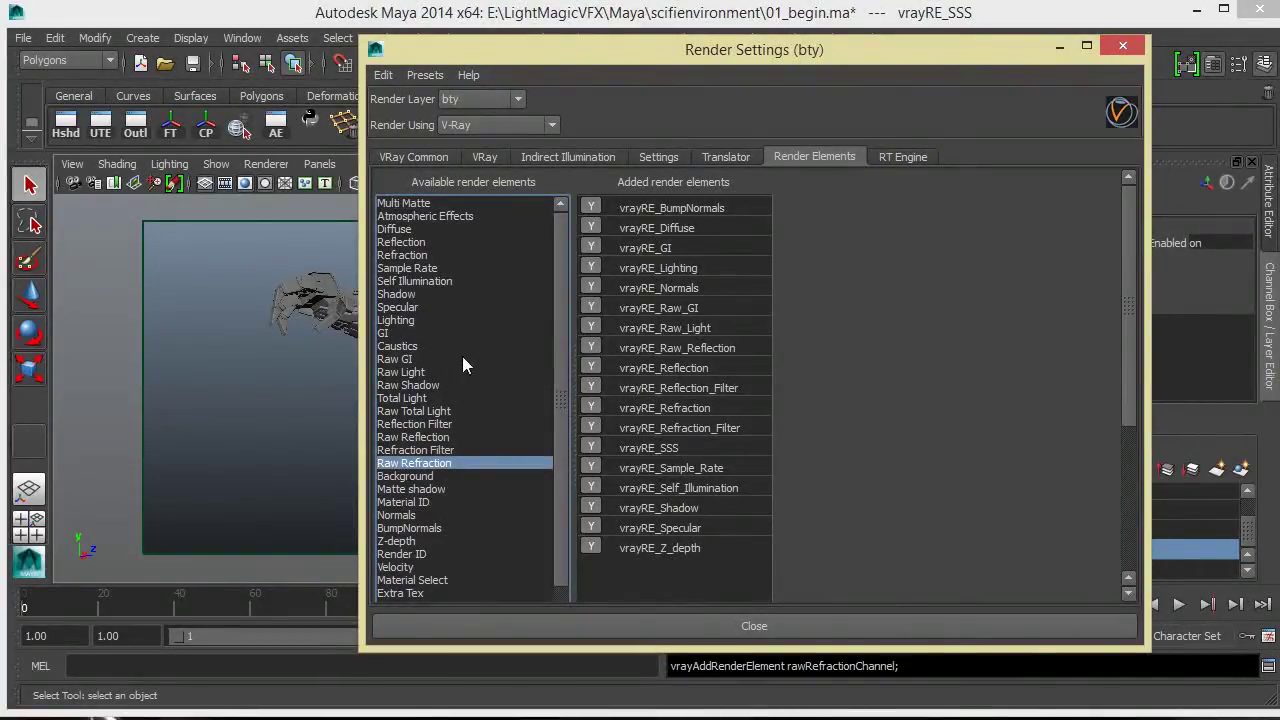
scroll(561, 235, down, 2)
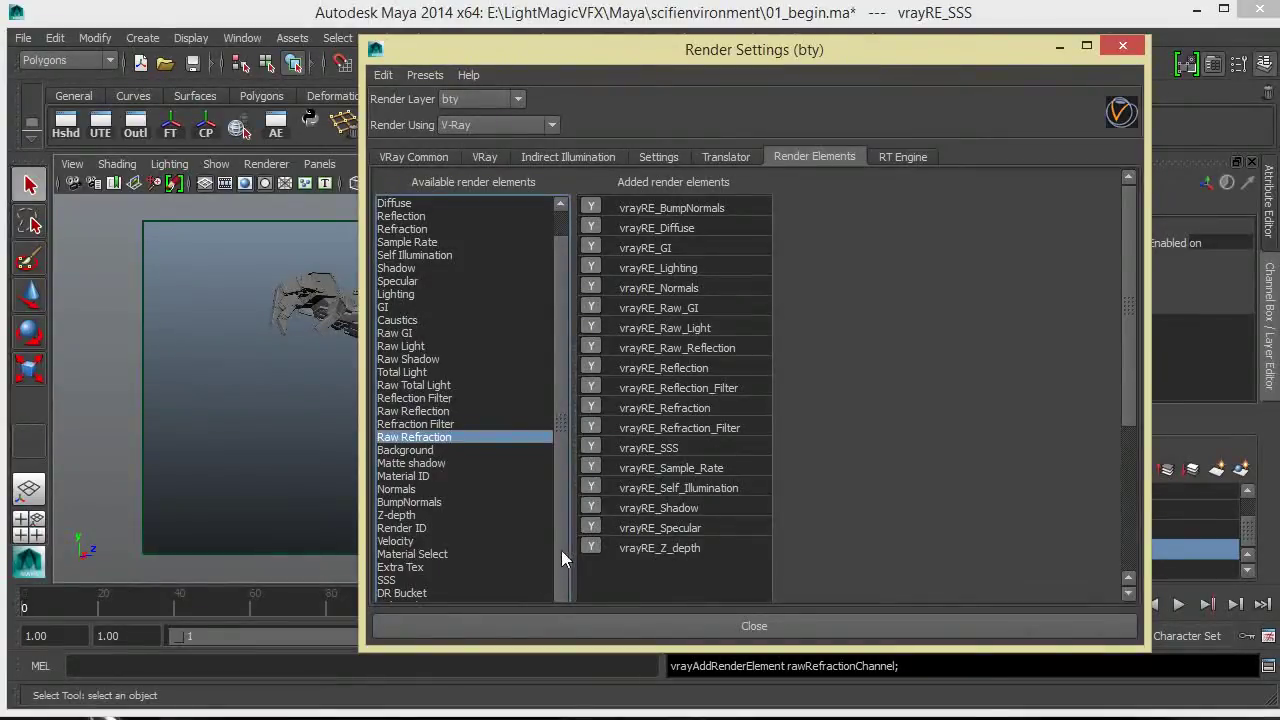
double_click(425, 566)
drag(1123, 419, 1125, 502)
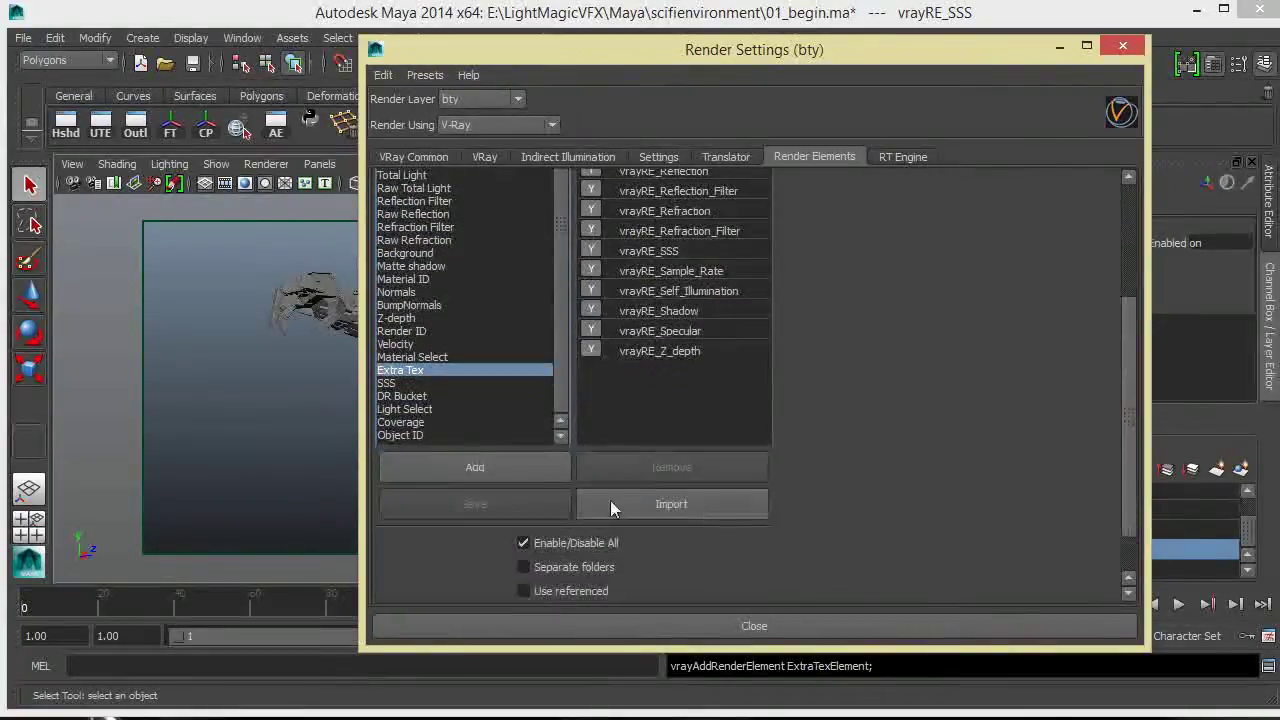
click(528, 475)
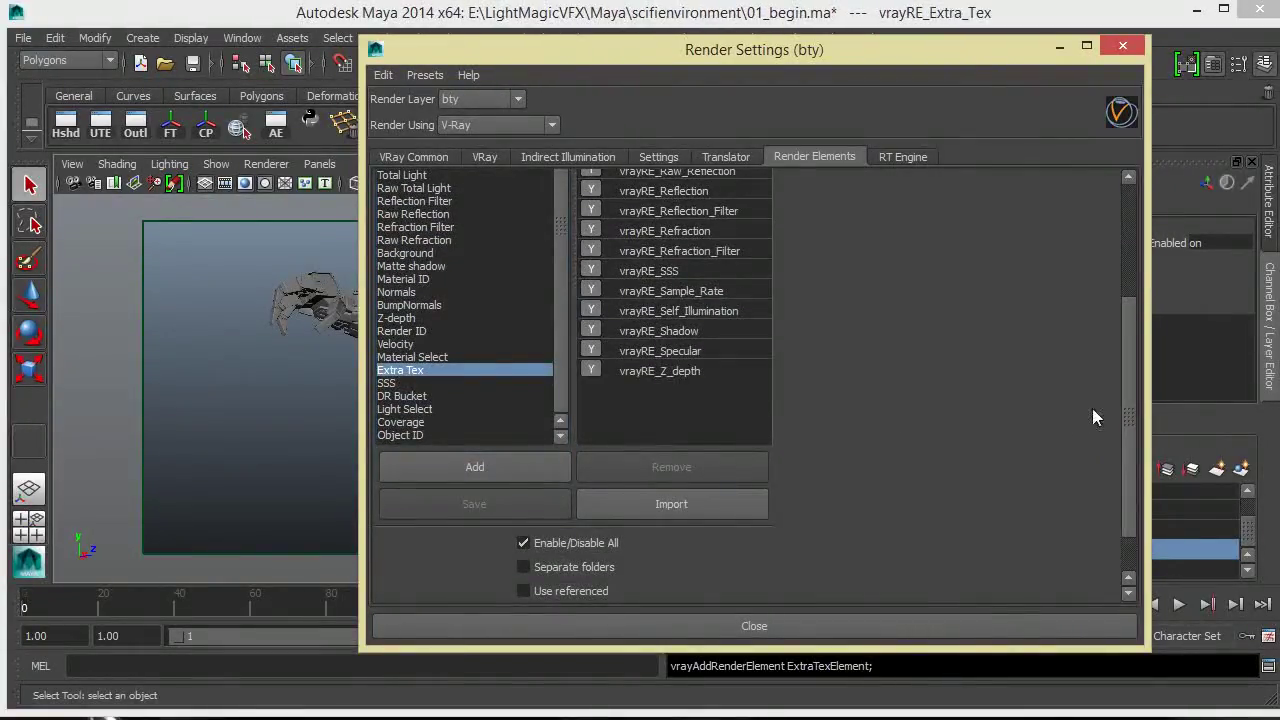
drag(1132, 412, 1132, 302)
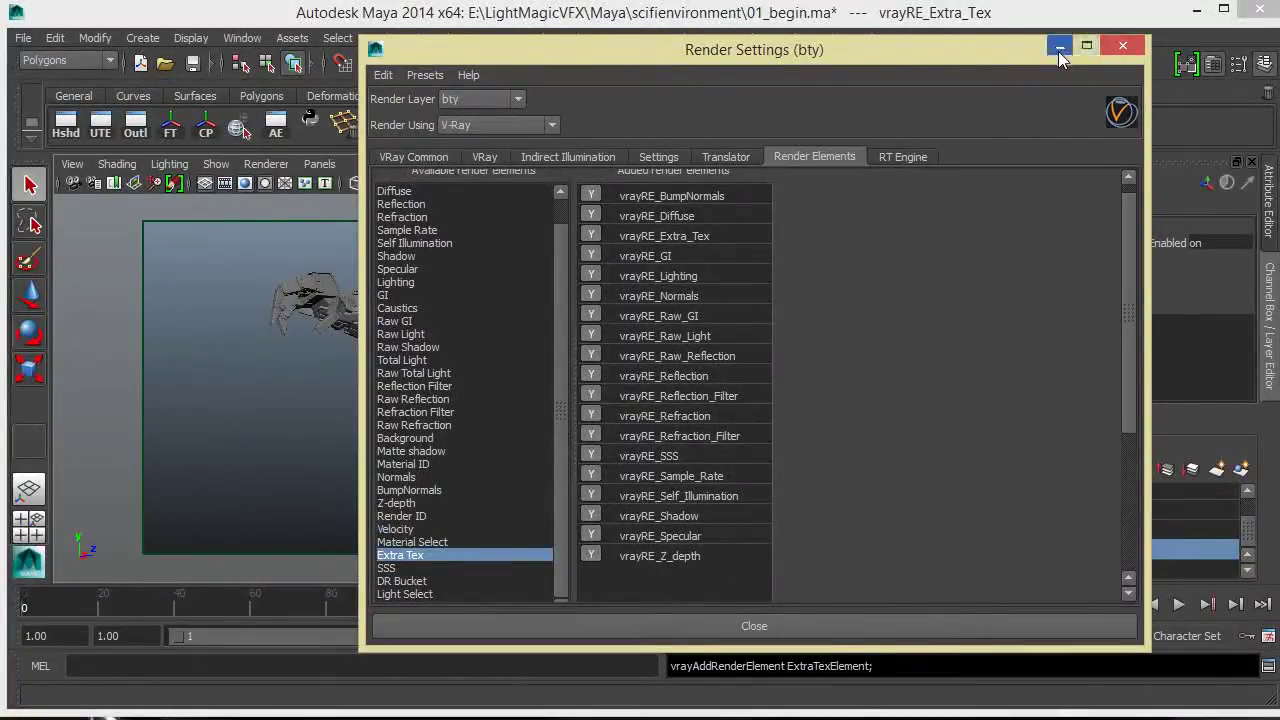
click(1122, 46)
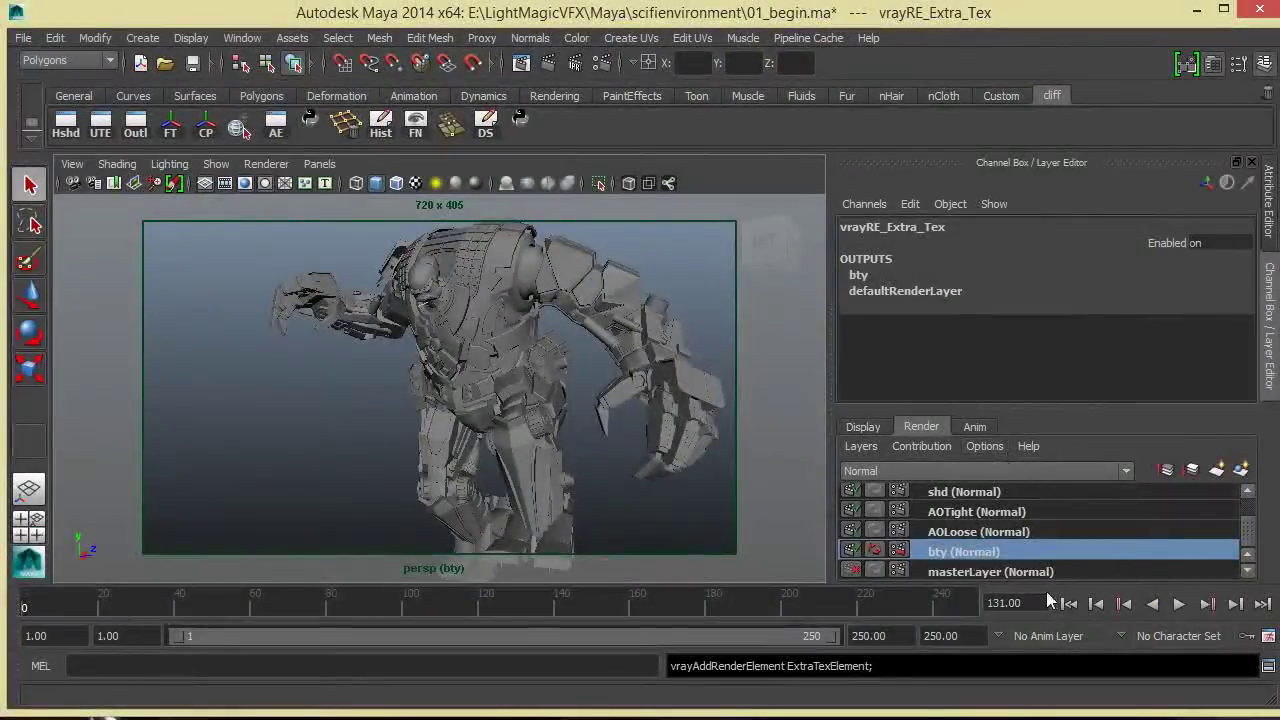
- Switch between the AOLoose, AOTight and bty render layers to compare their contents, ending on AOLoose
click(974, 532)
click(977, 515)
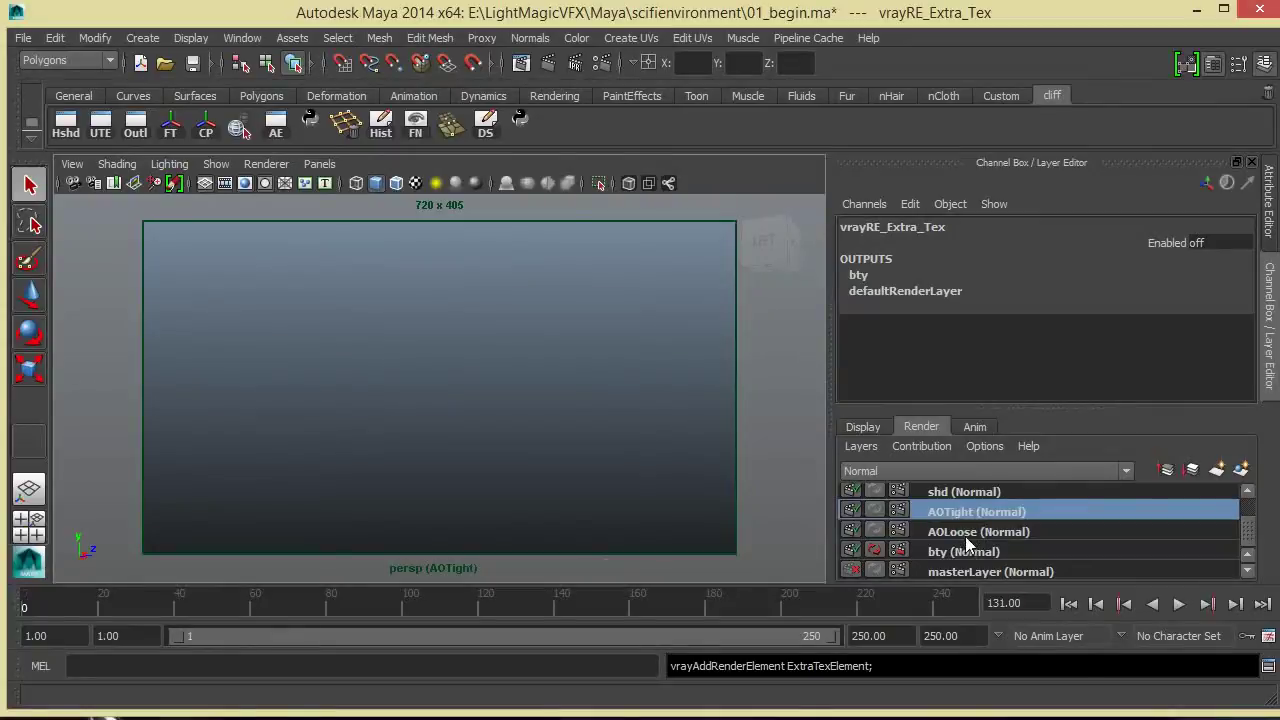
click(967, 535)
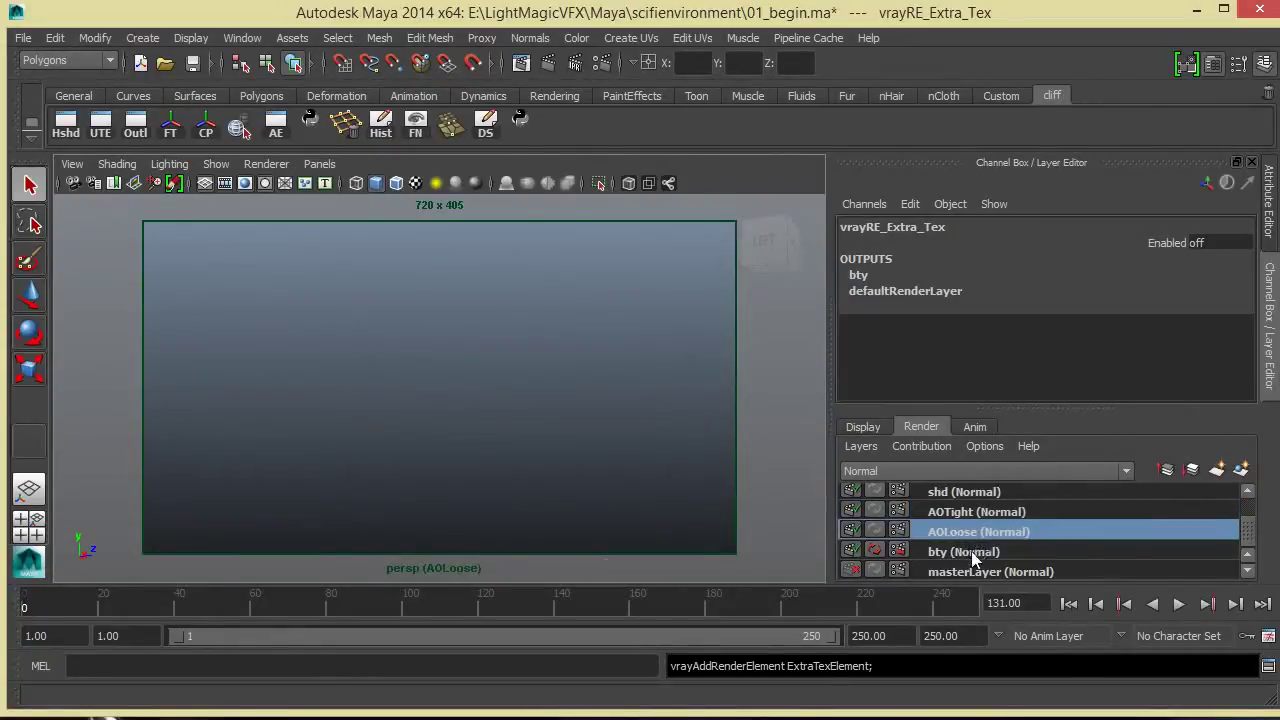
click(960, 550)
click(965, 515)
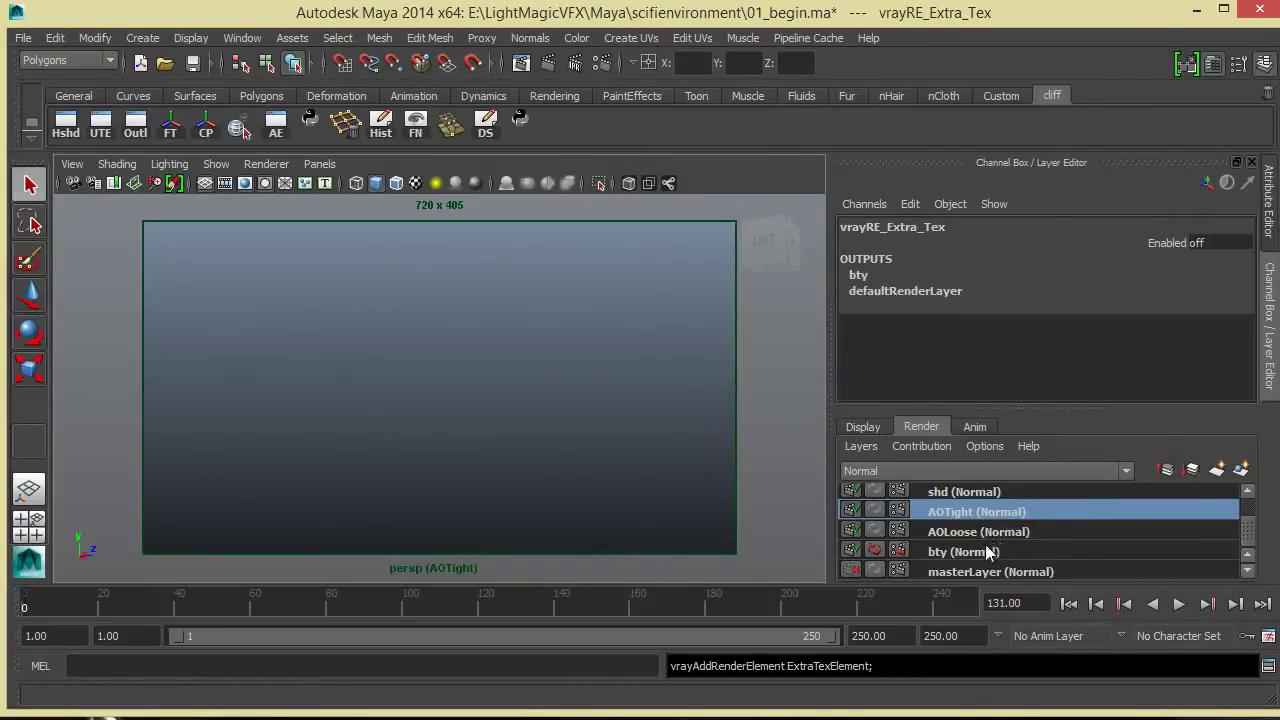
click(976, 533)
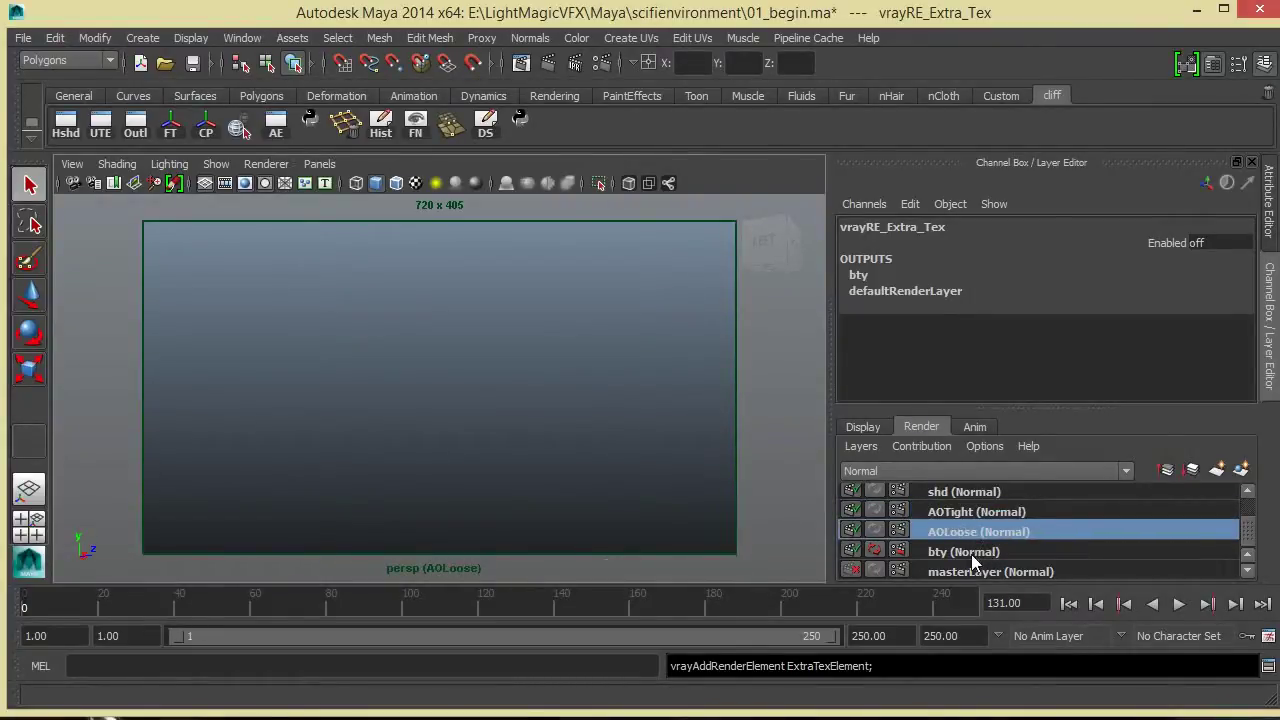
- Switch through the bty, AOTight, shd and Atmosphere render layers to review what each one contains
click(971, 554)
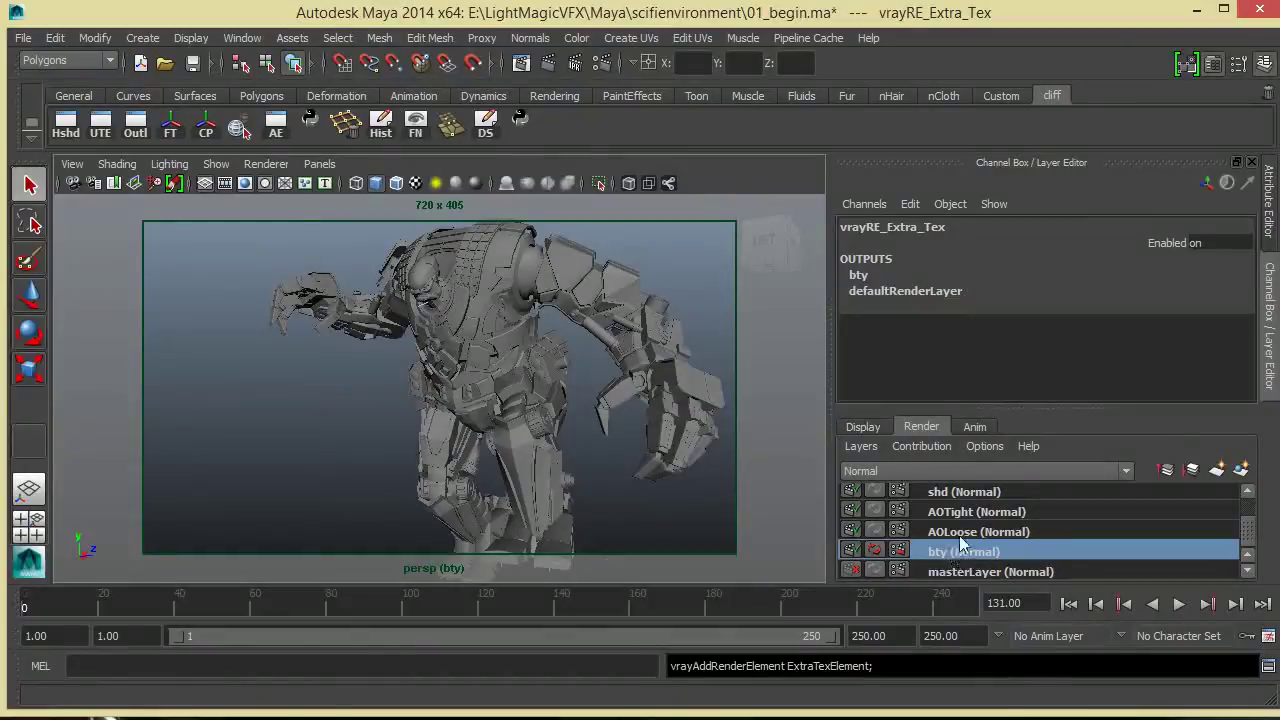
click(965, 516)
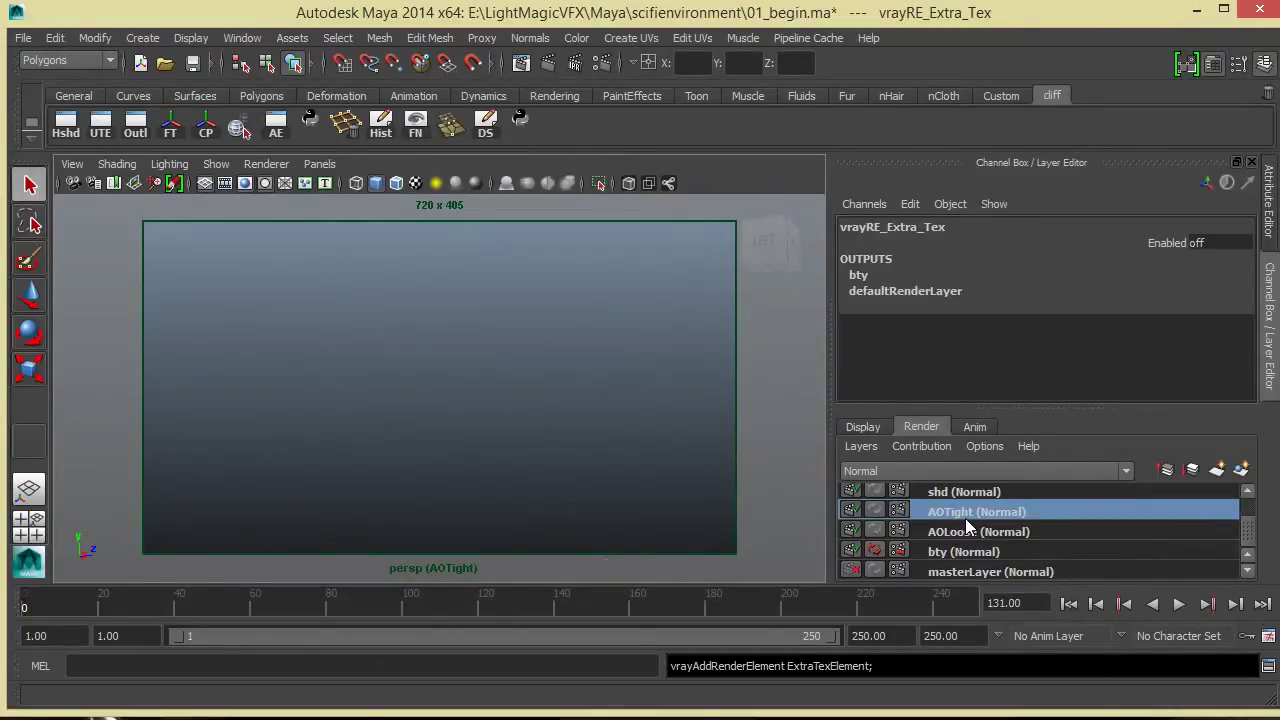
click(969, 494)
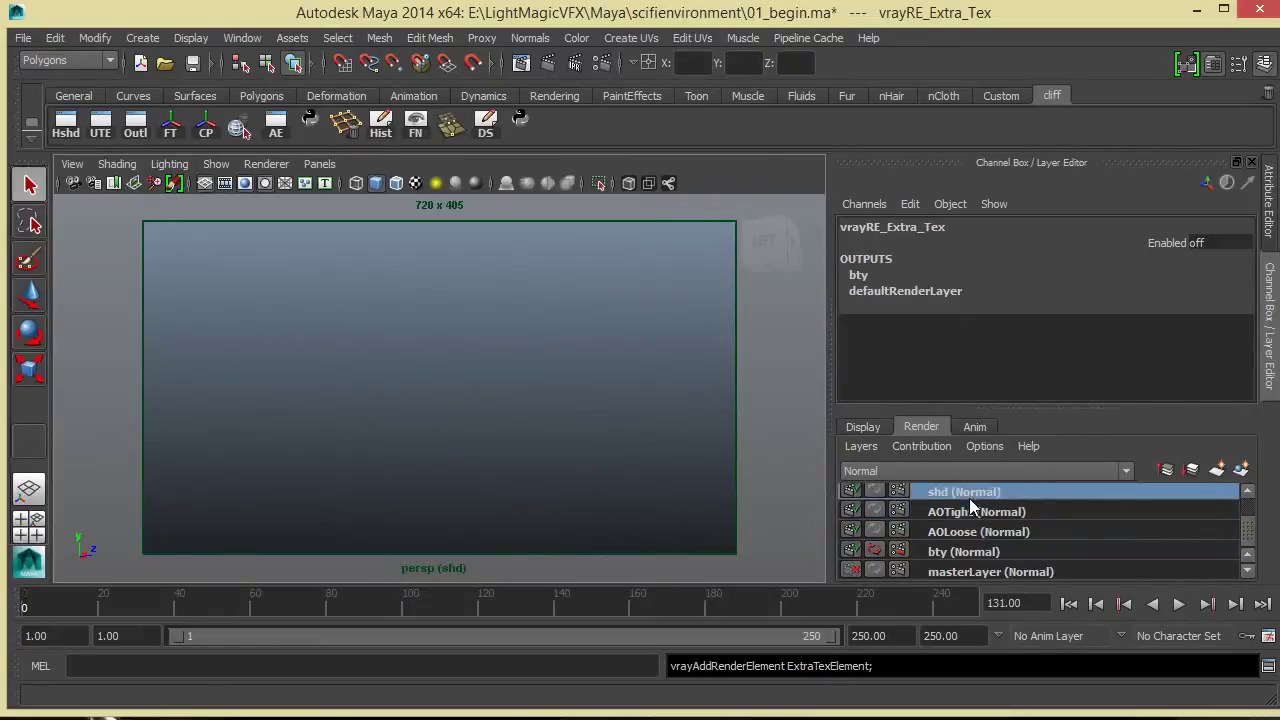
drag(1247, 530, 1248, 518)
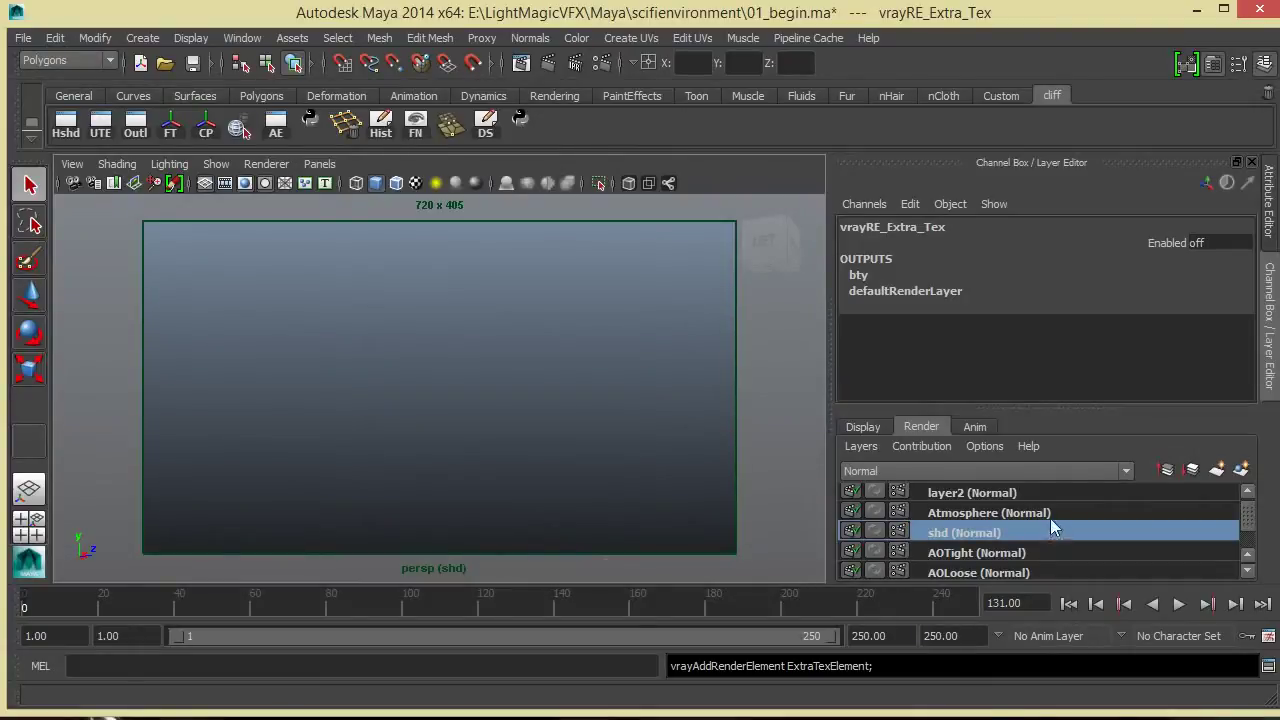
click(1049, 514)
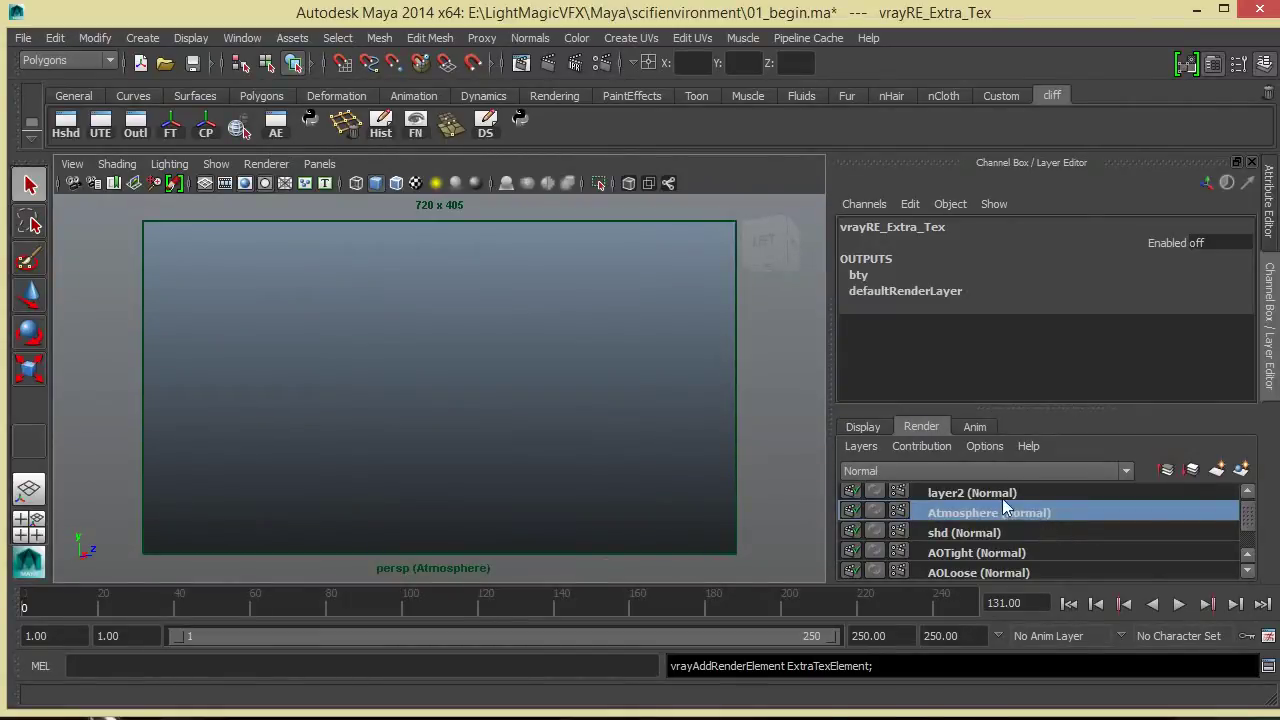
- Rename the layer2 render layer as interctiveRef
click(1026, 493)
double_click(1026, 493)
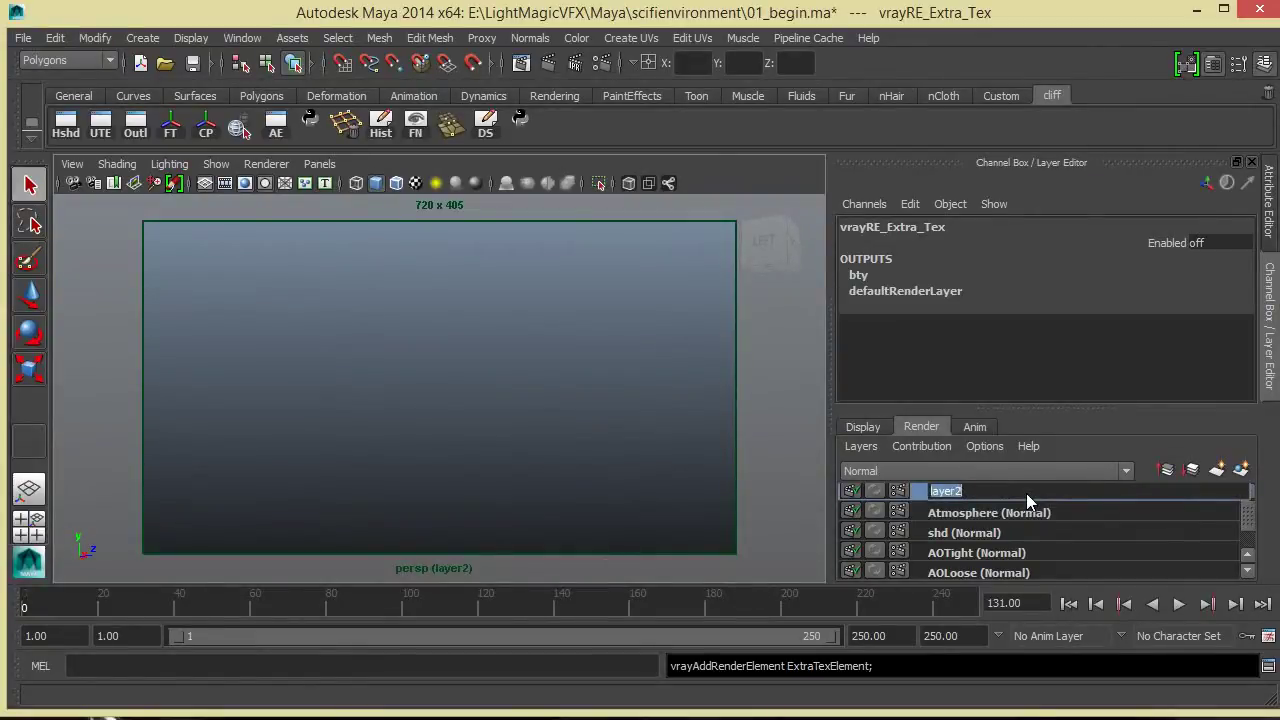
text(inter)
text(ctl)
text(veRef)
key(Return)
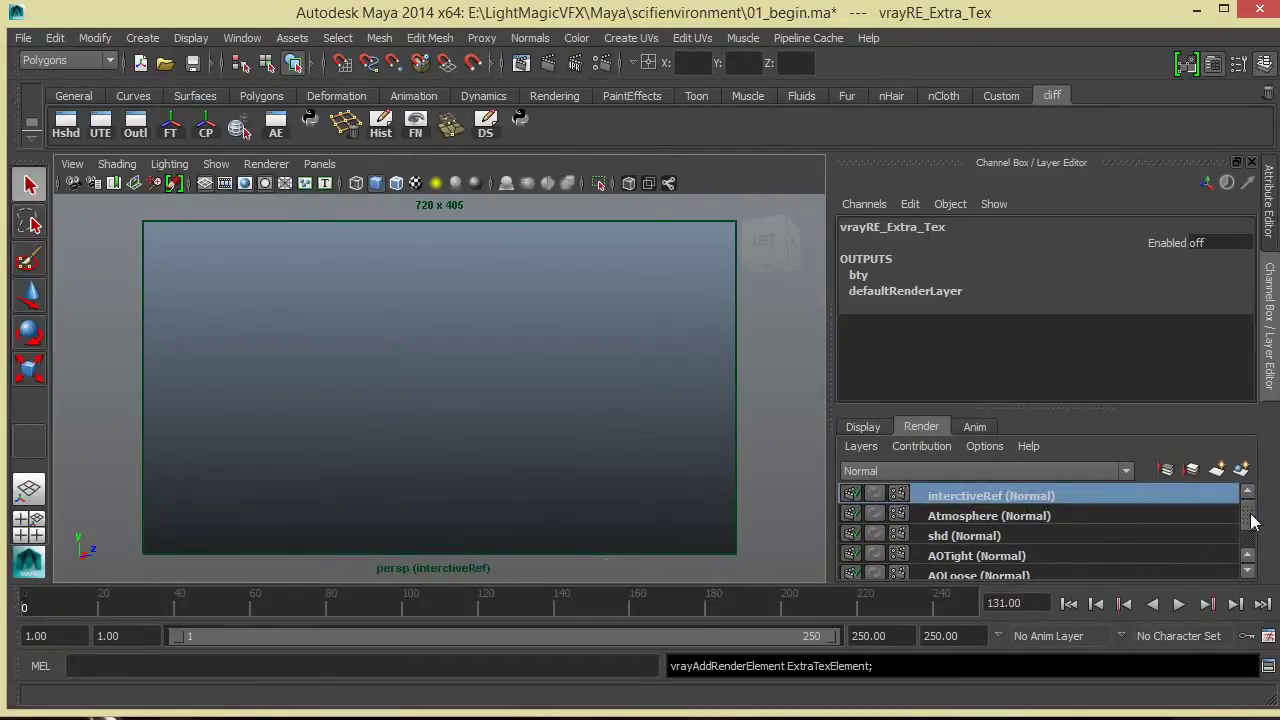
- Make bty the active render layer and open its render settings
drag(1250, 527, 1254, 552)
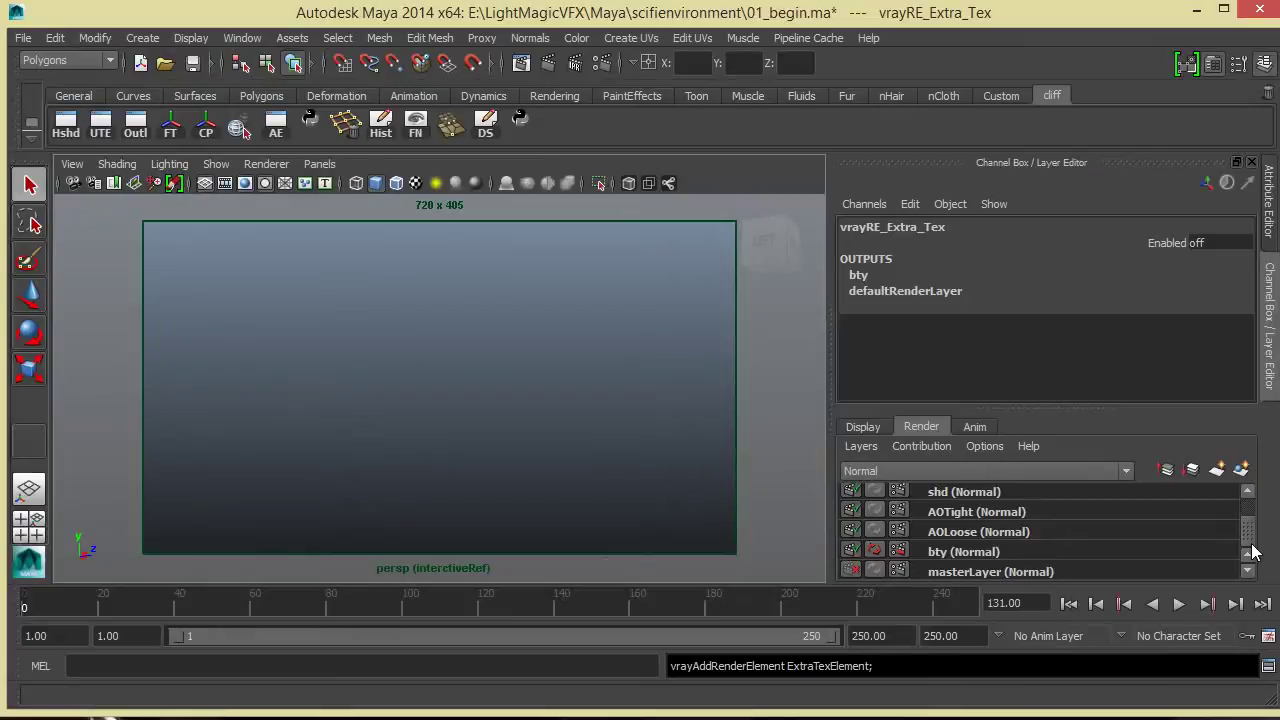
drag(1250, 537, 1248, 505)
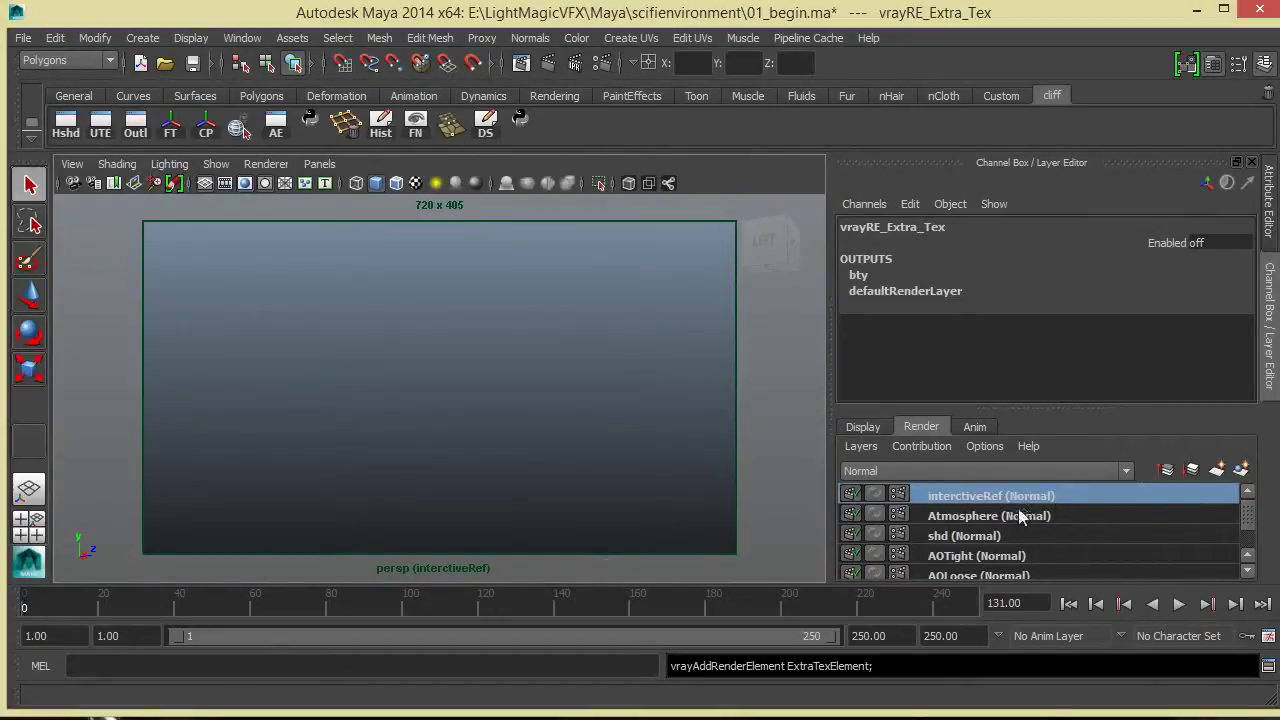
drag(1246, 529, 1249, 560)
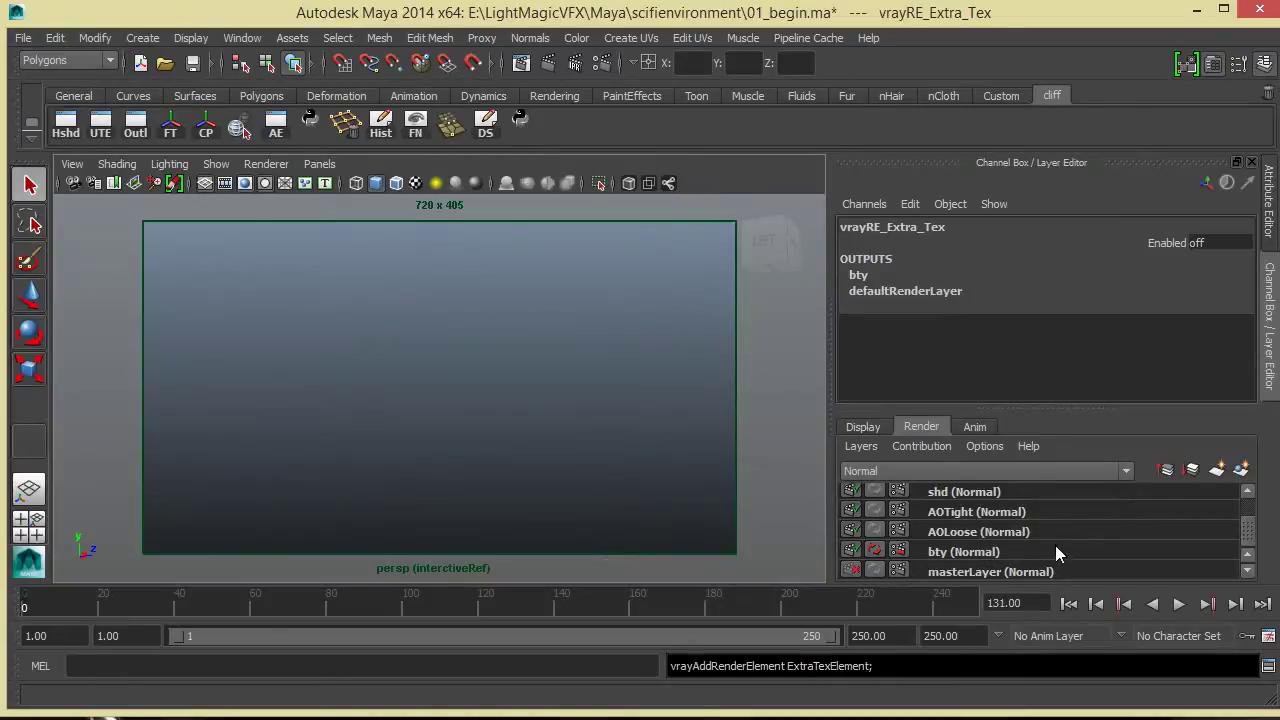
click(966, 551)
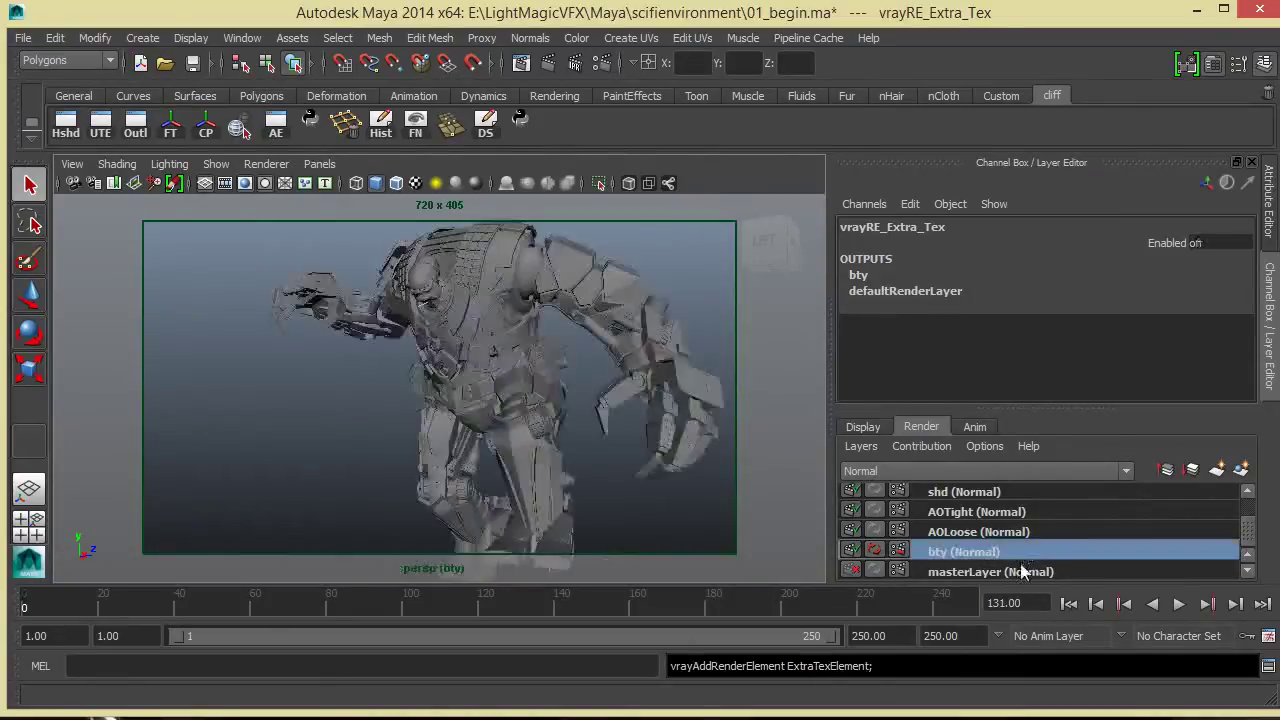
click(603, 63)
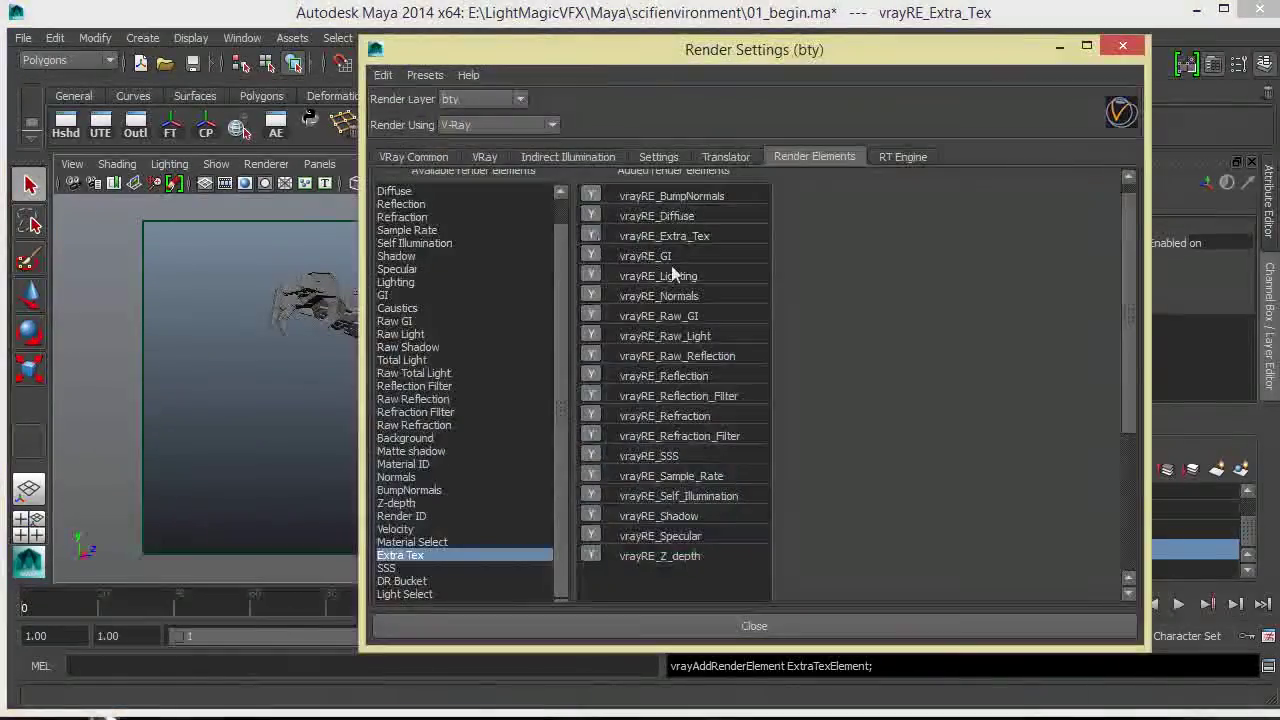
- Review the bty layer's image file output, renderable camera and resolution settings
click(420, 157)
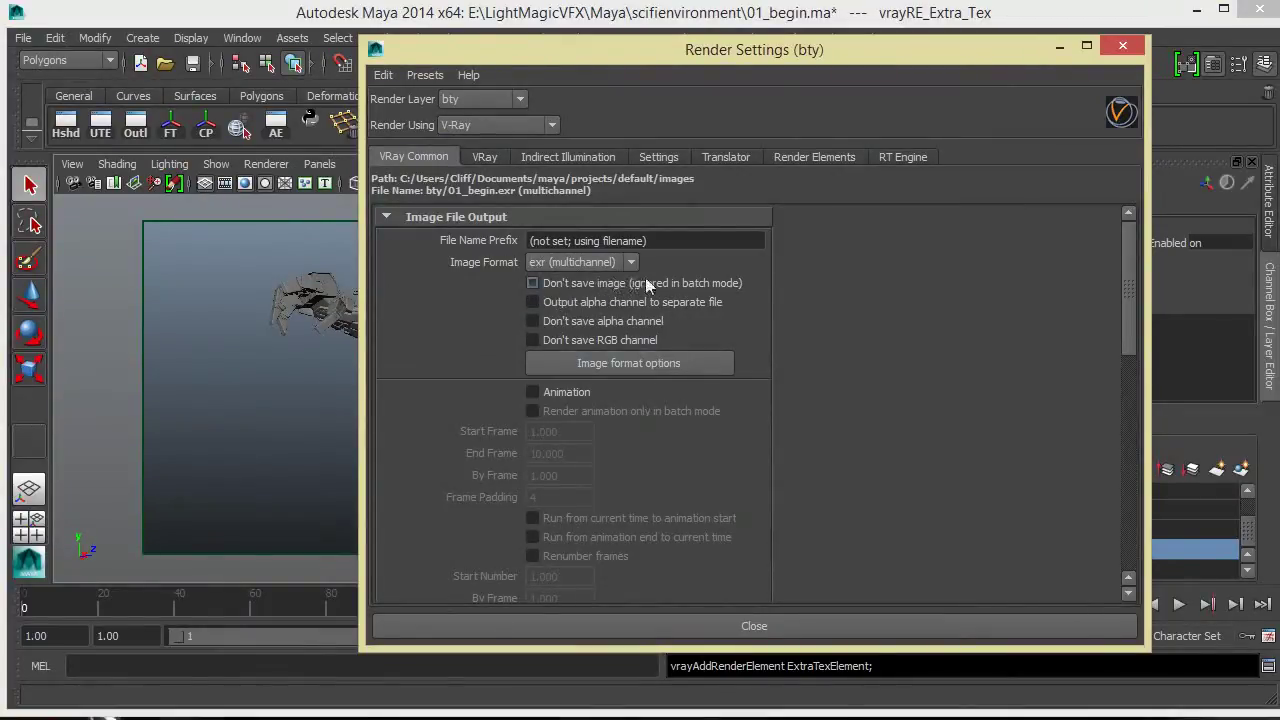
scroll(846, 324, down, 6)
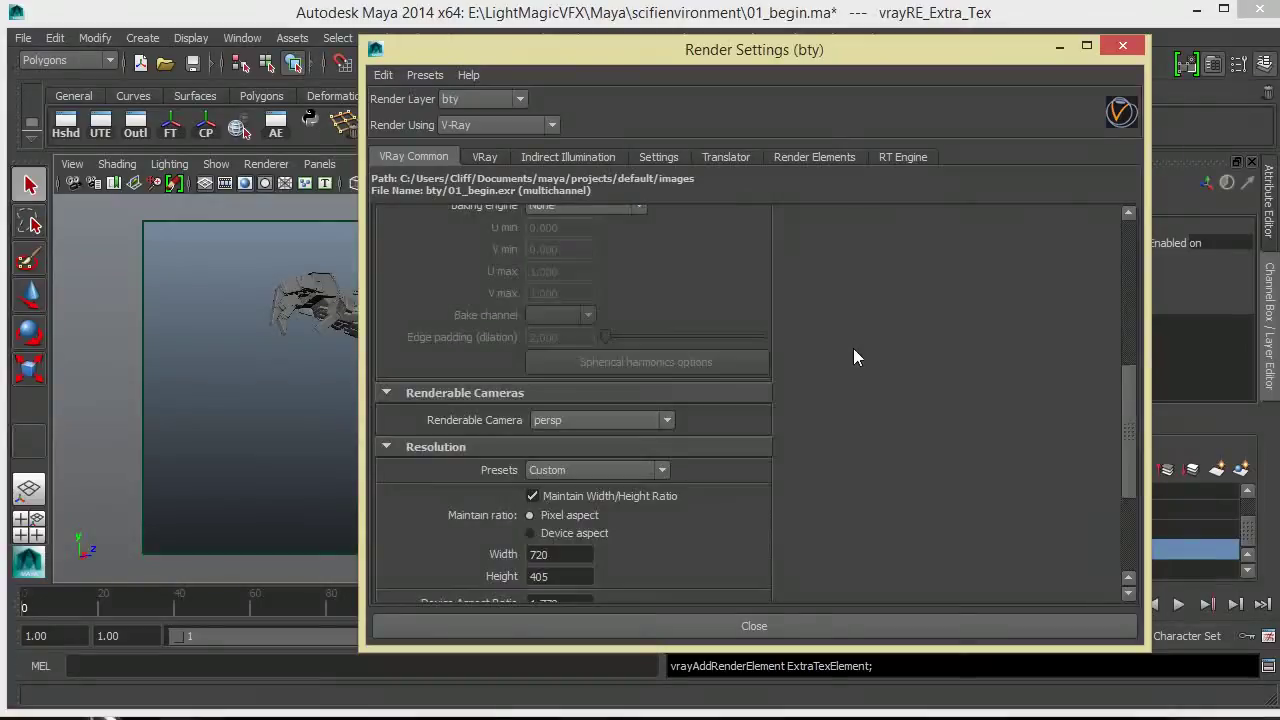
scroll(700, 441, down, 3)
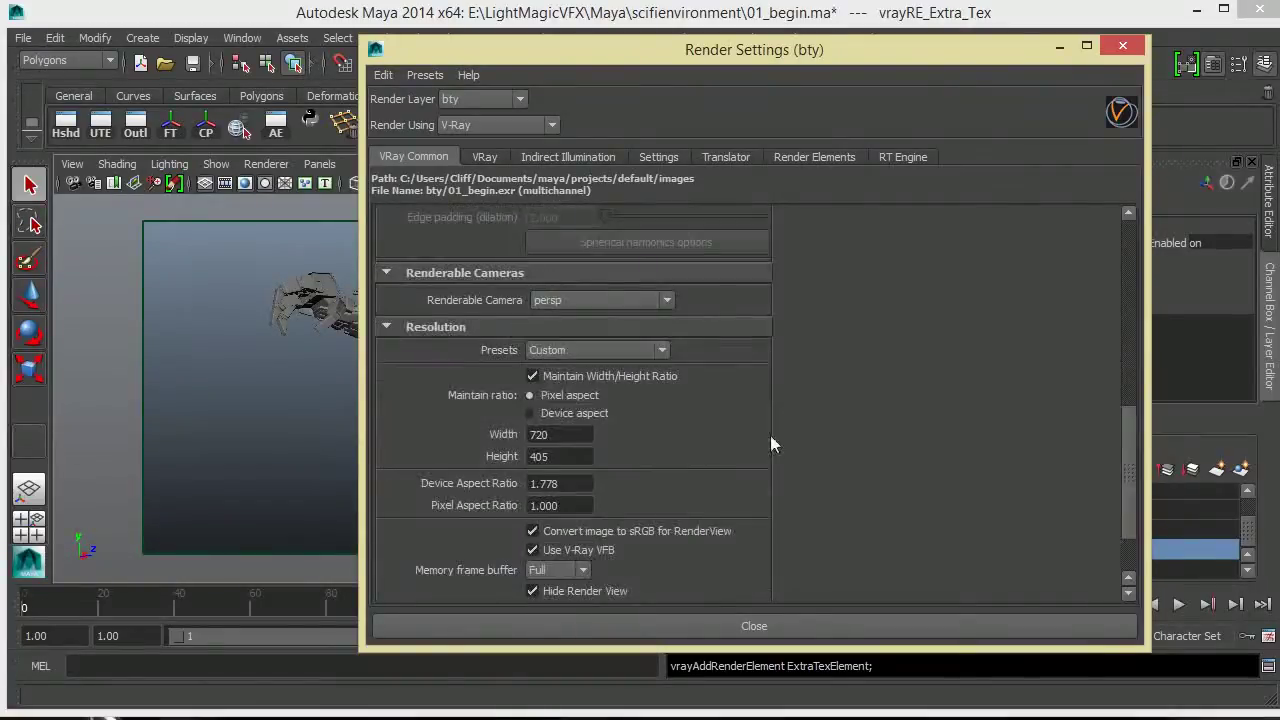
scroll(770, 435, up, 6)
scroll(798, 410, up, 5)
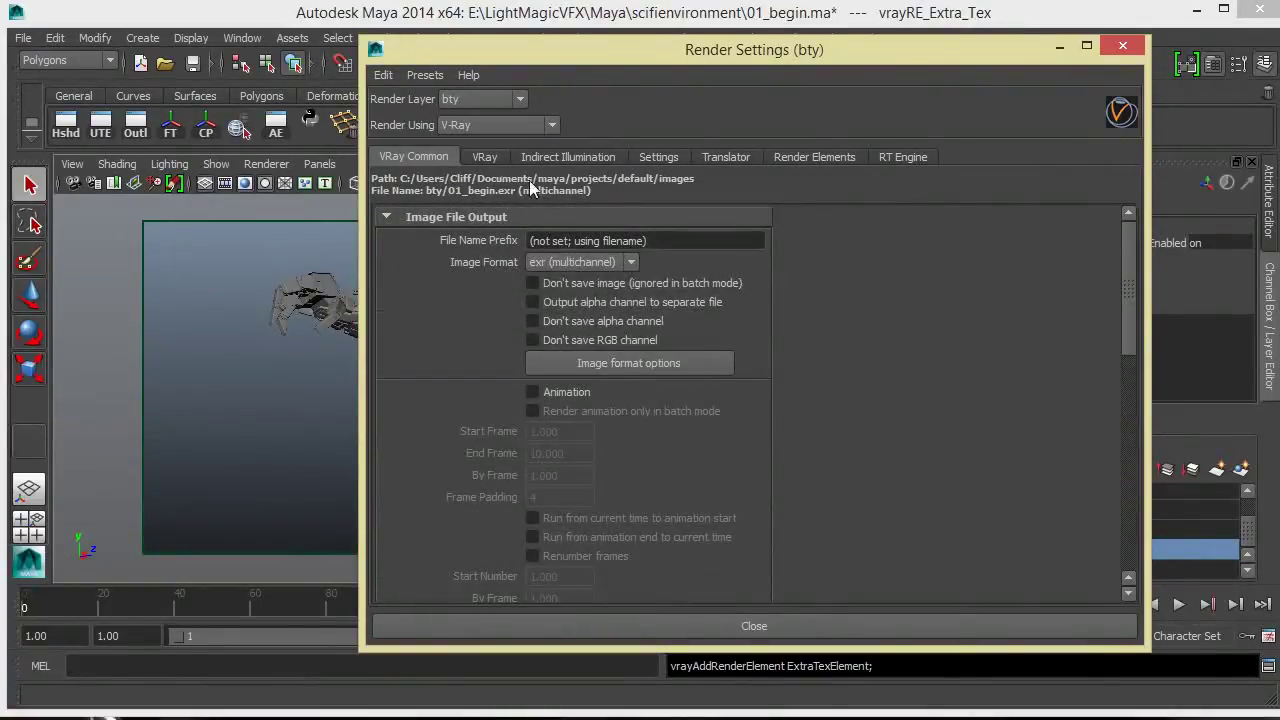
- Examine the V-Ray image sampler settings and expand the color mapping options to check type, gamma and workflow settings
click(490, 156)
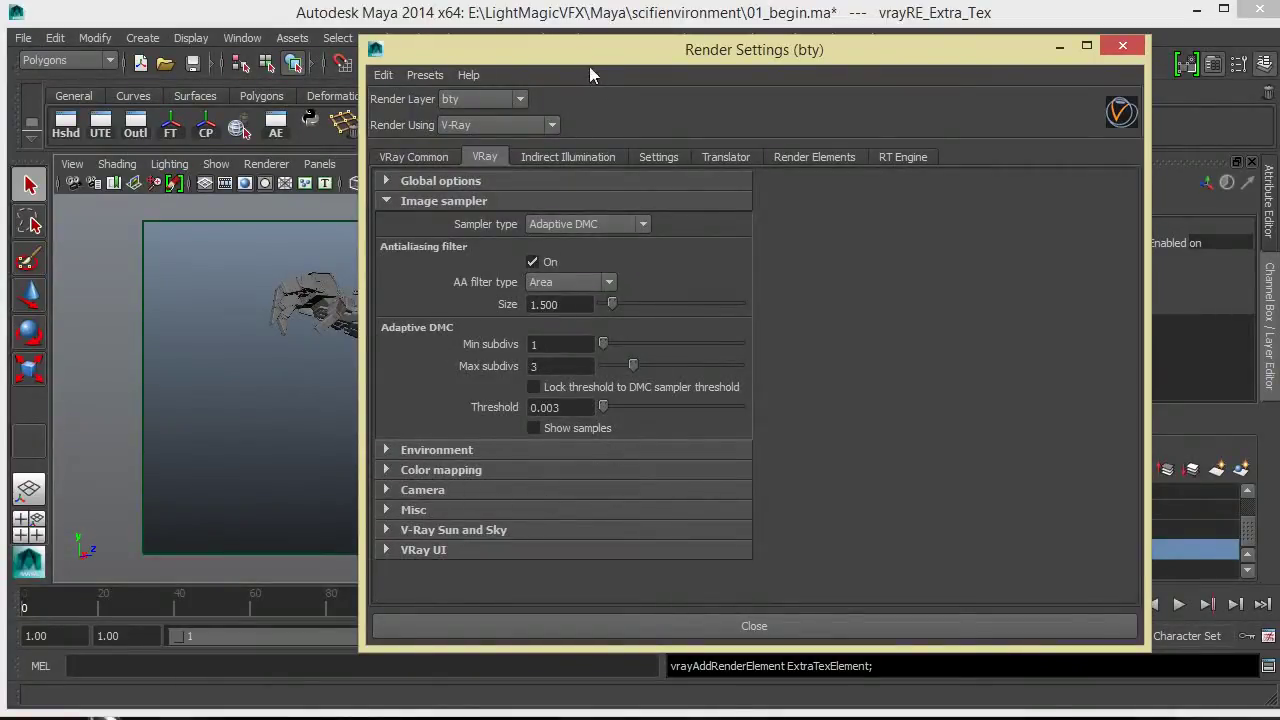
drag(586, 52, 551, 37)
click(451, 455)
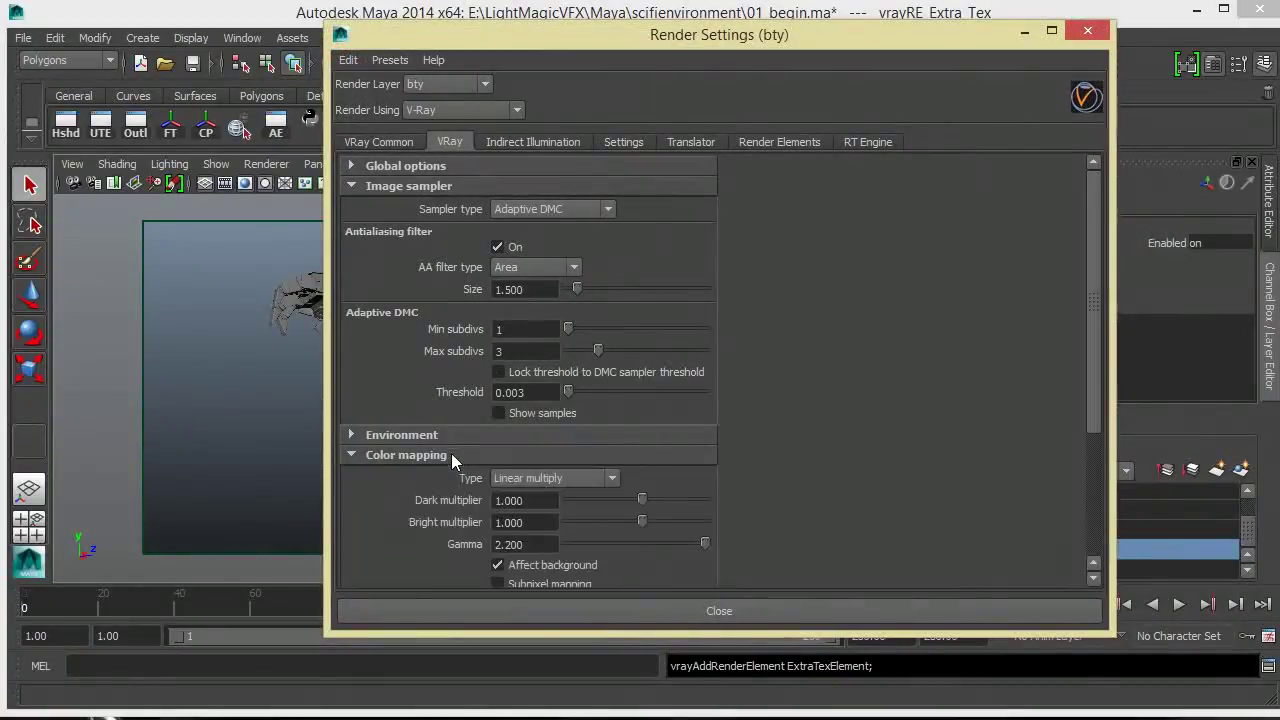
scroll(657, 485, down, 2)
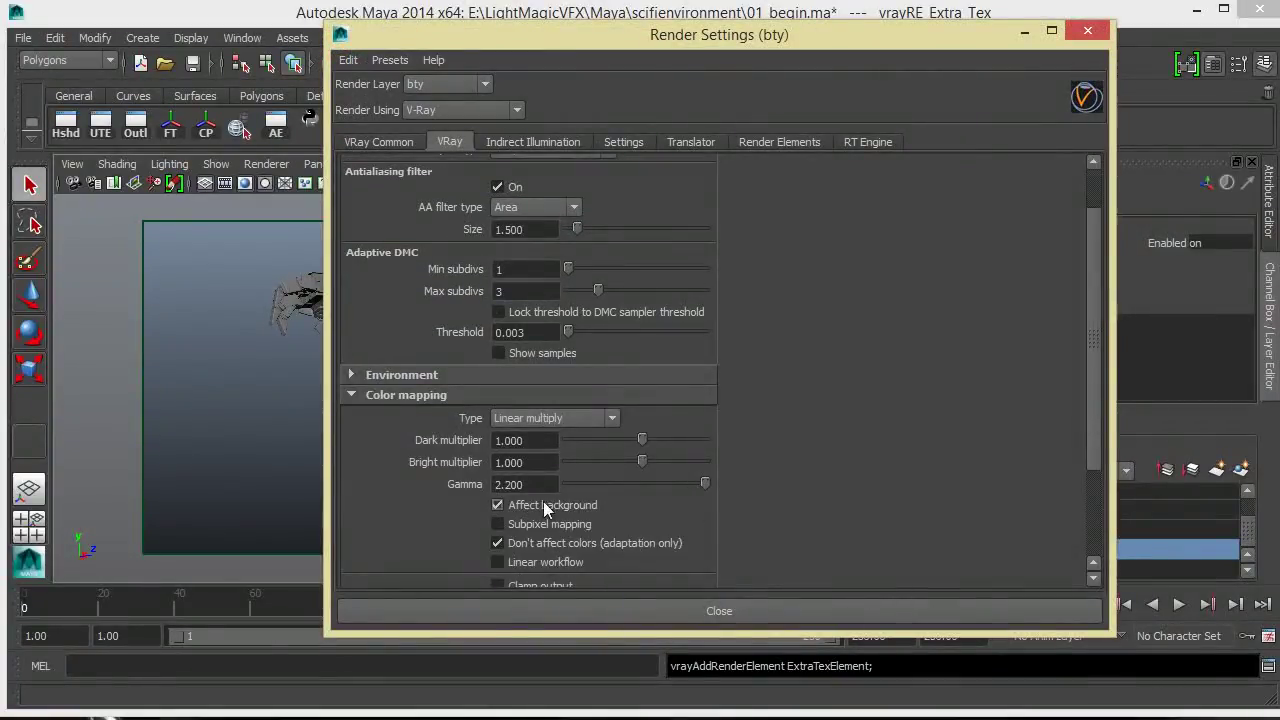
scroll(666, 492, down, 4)
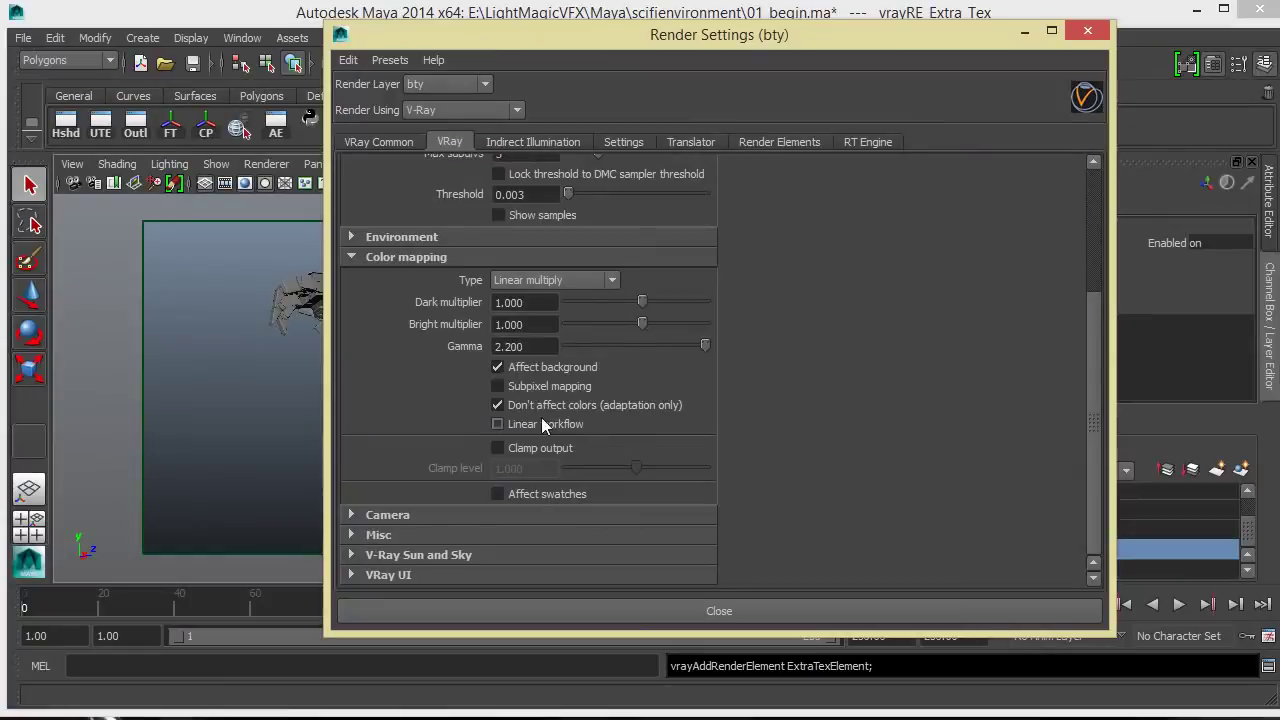
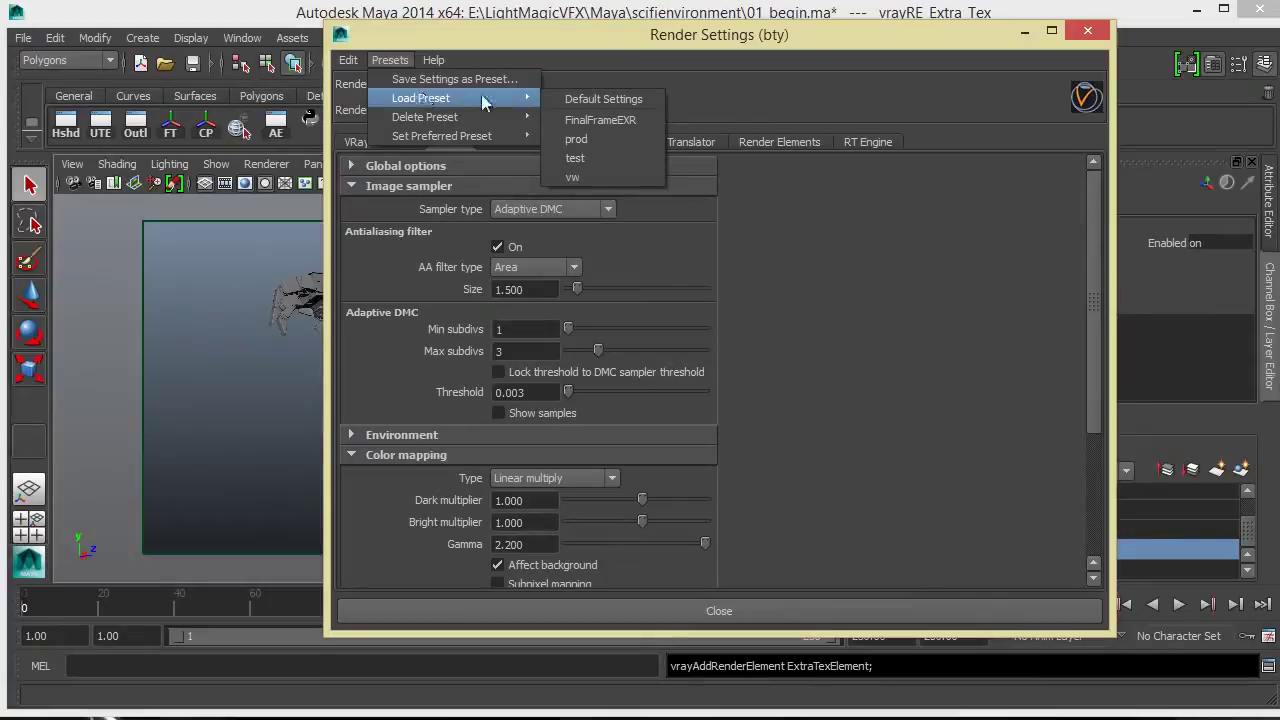
- Load the prod render settings preset and check its DMC sampler and system settings
click(589, 134)
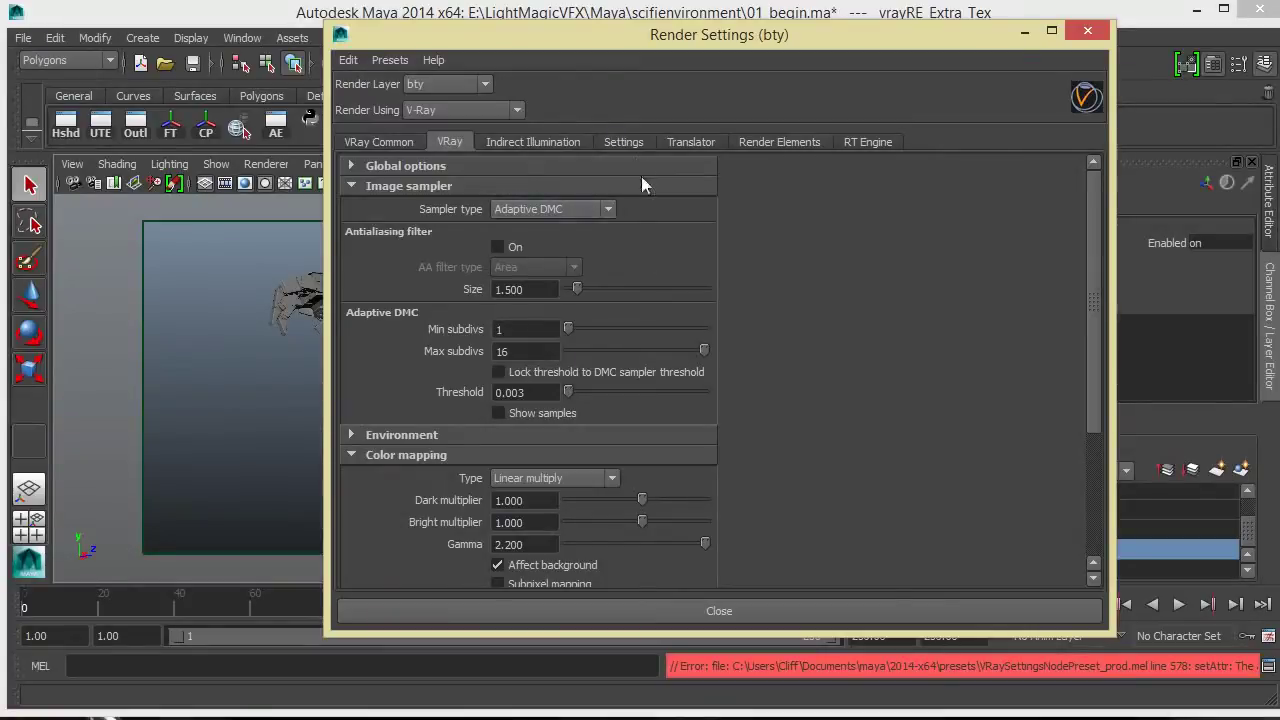
click(621, 140)
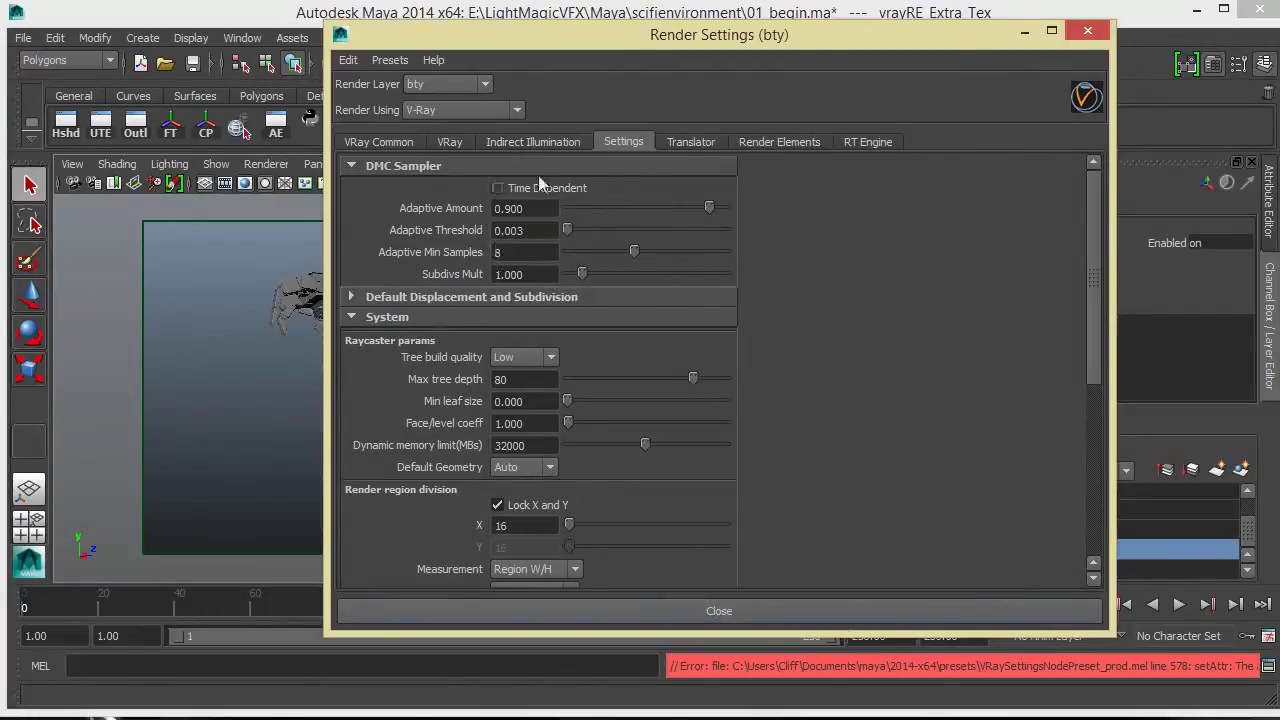
- Load the test render settings preset and review its image sampler, color mapping and global options
click(390, 60)
mouse_move(420, 98)
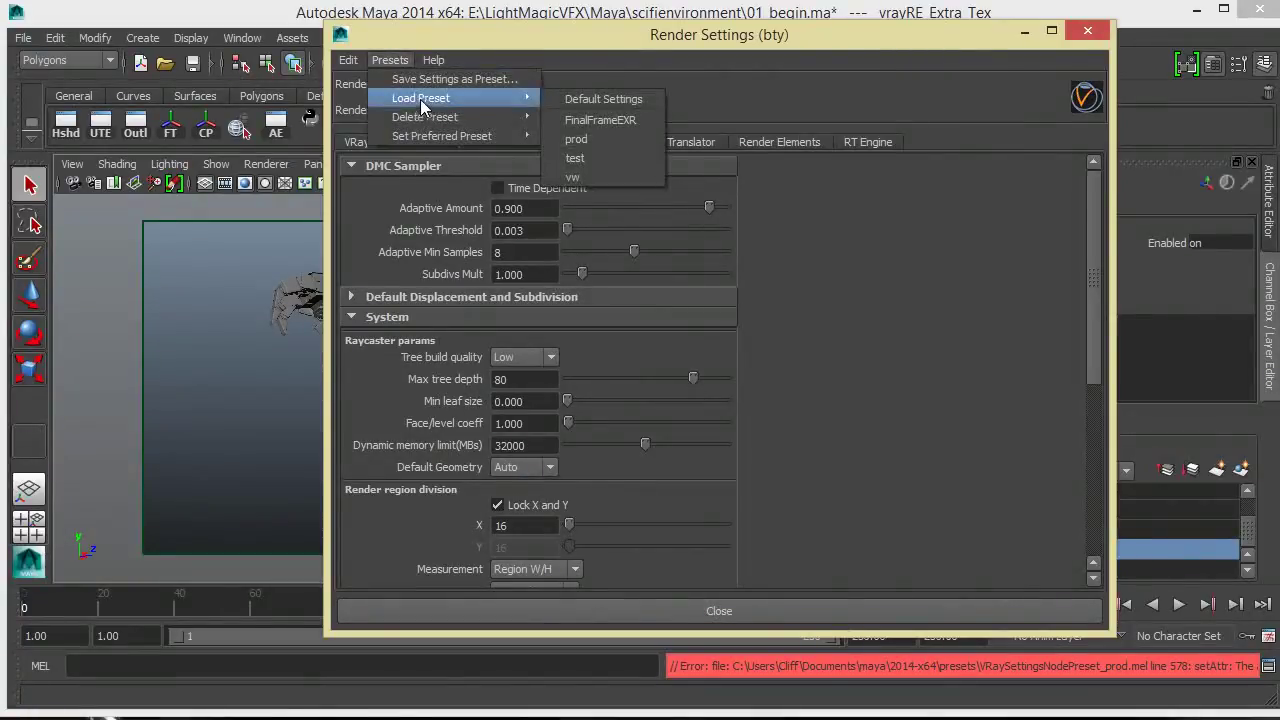
click(578, 156)
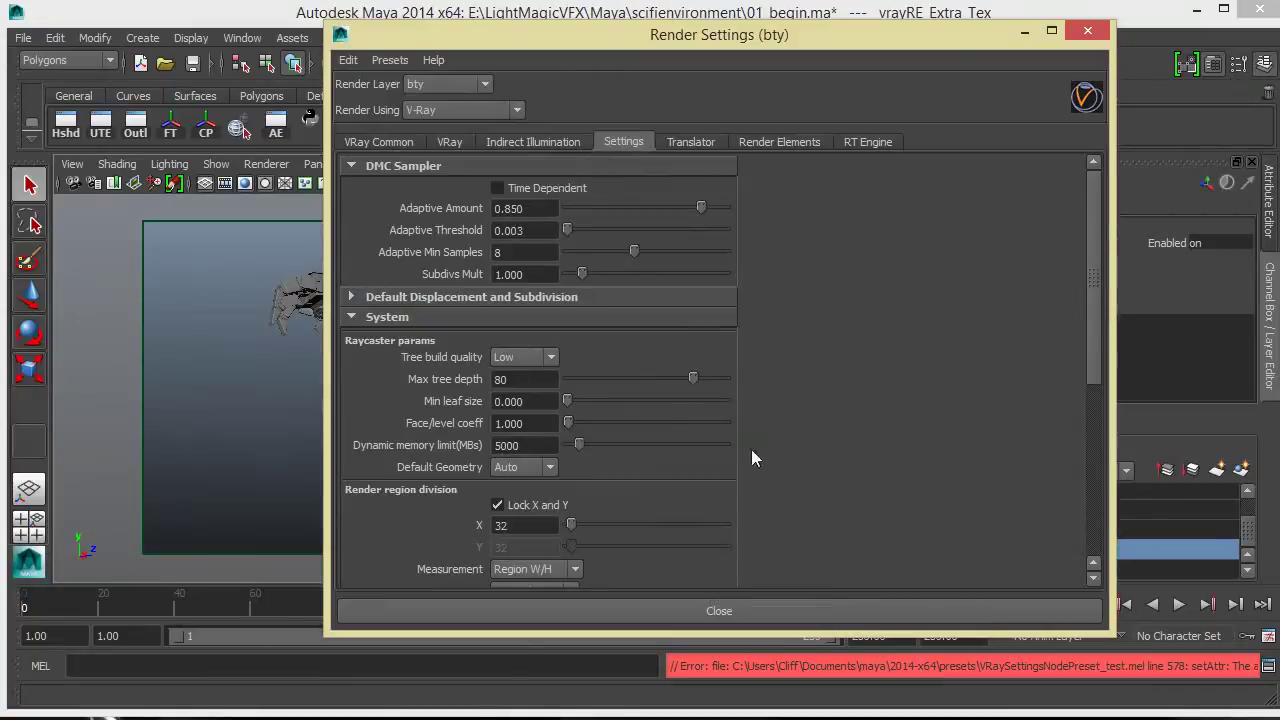
click(451, 143)
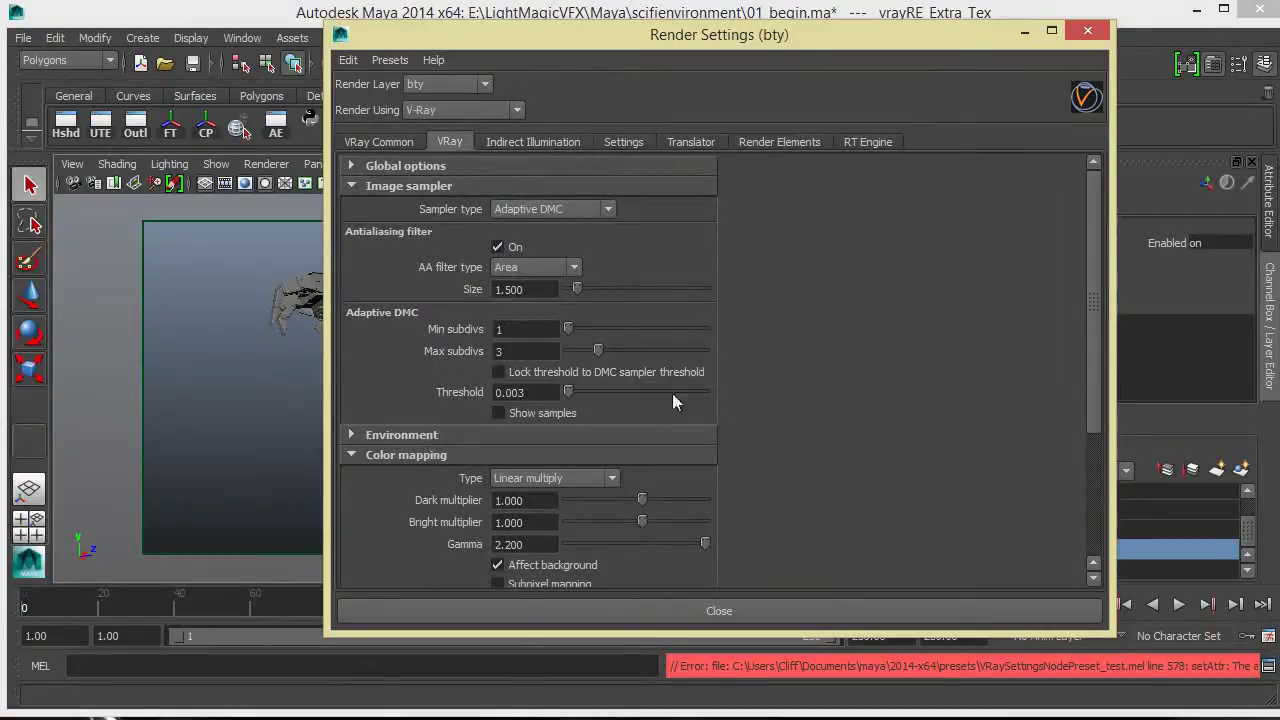
scroll(767, 436, down, 4)
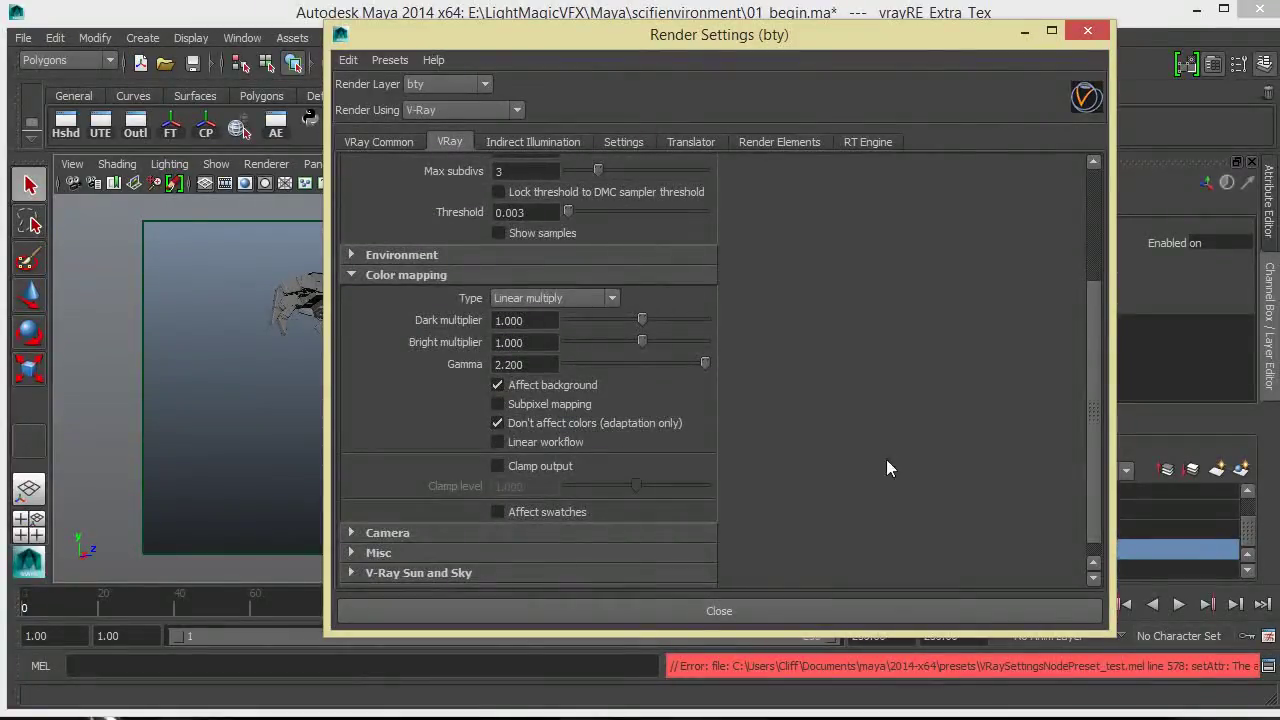
scroll(900, 460, up, 4)
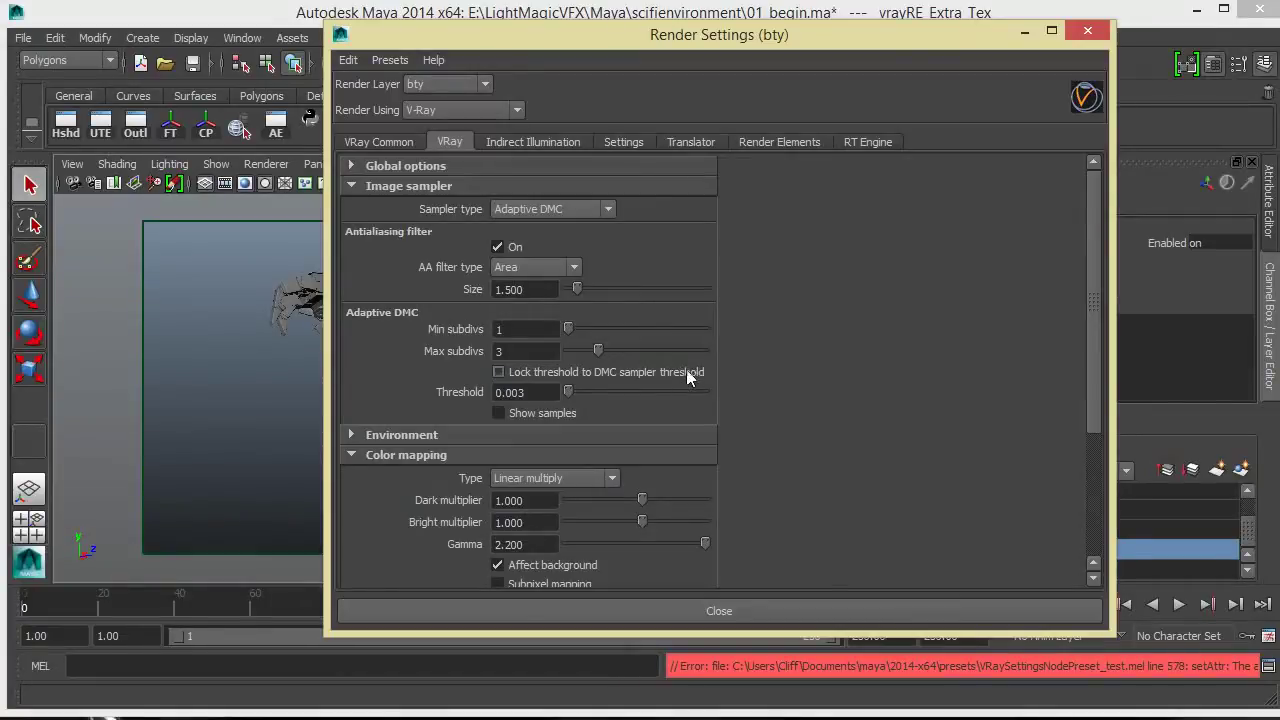
click(441, 167)
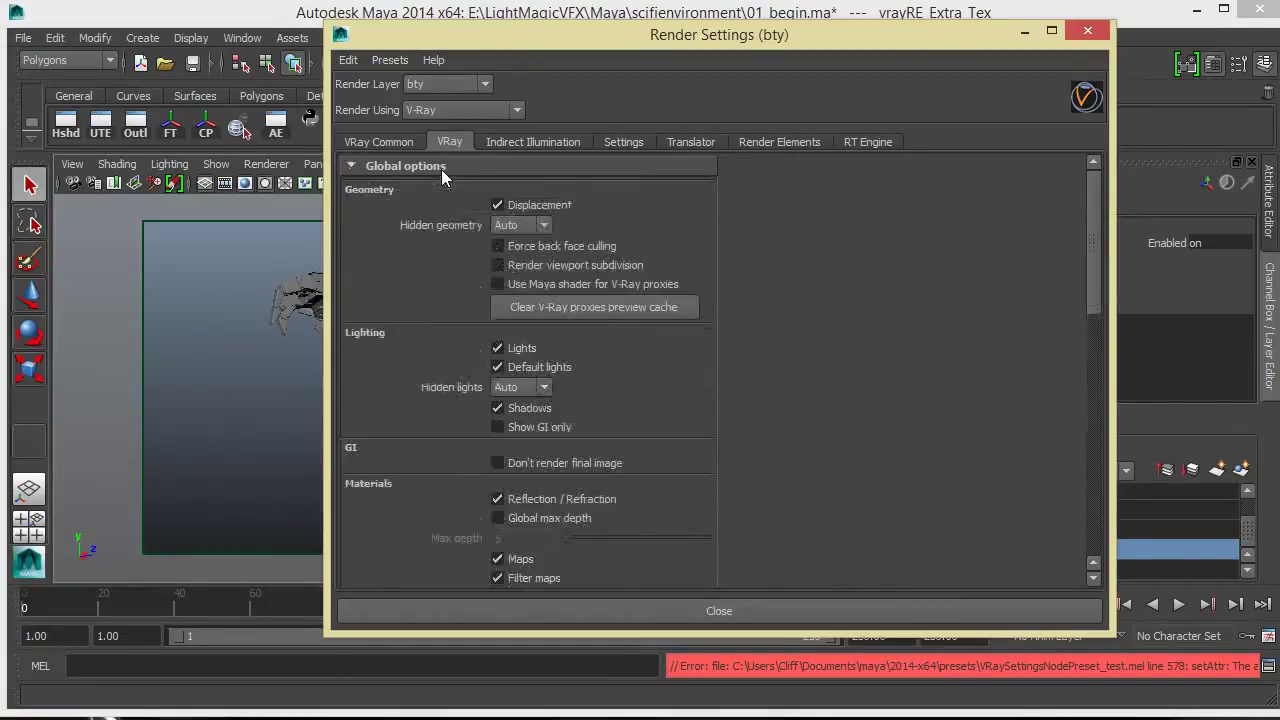
- Set the V-Ray dynamic memory limit to 32000 MB, check the render region division, and close the render settings
click(621, 142)
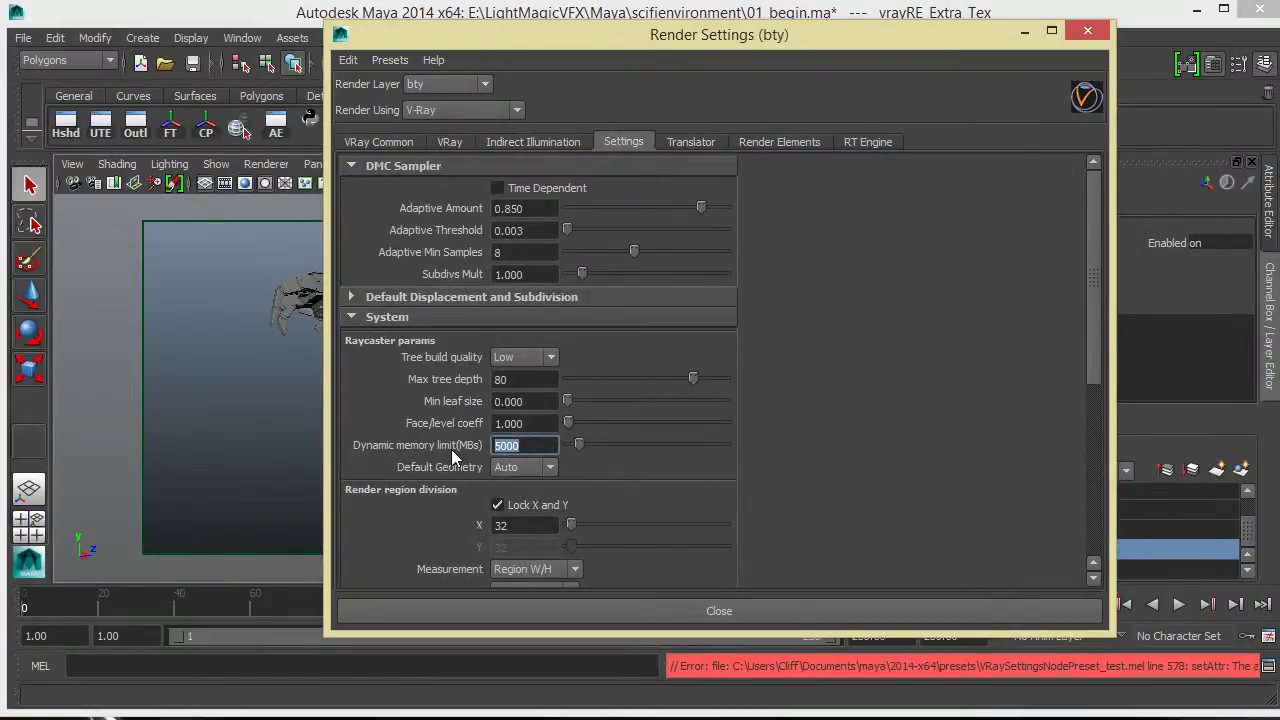
text(32000)
key(Return)
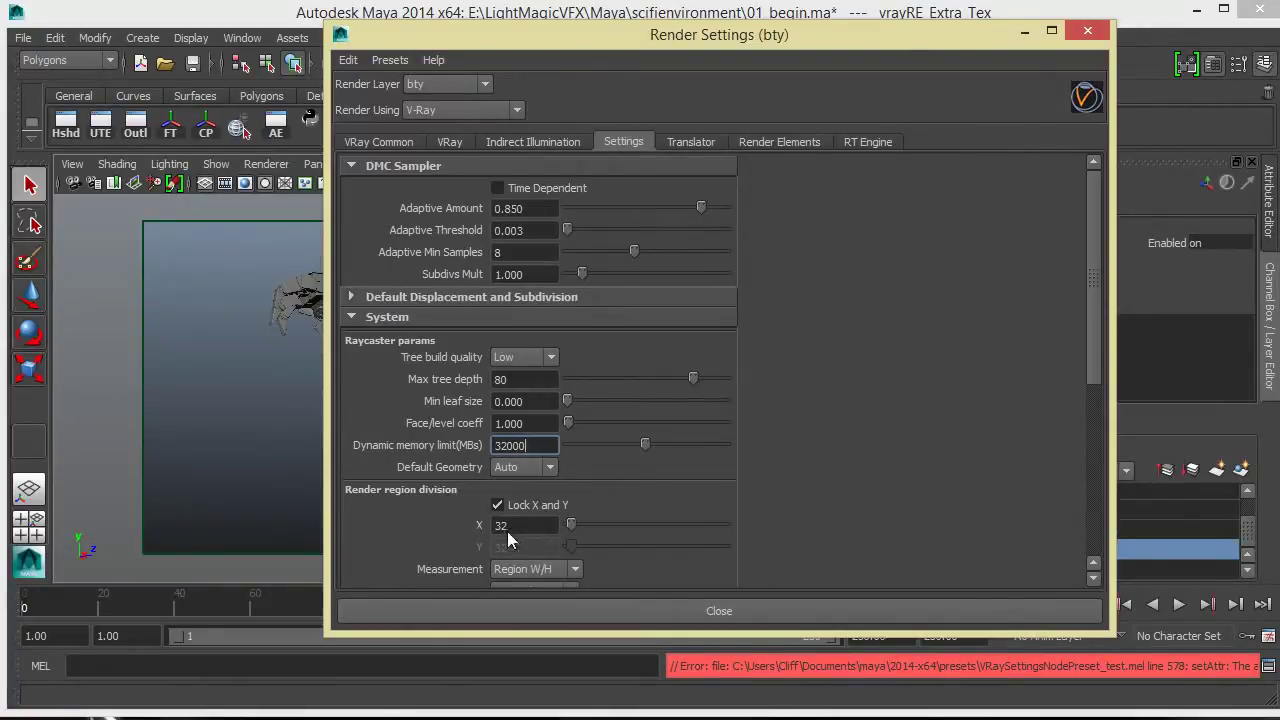
drag(1087, 365, 1084, 419)
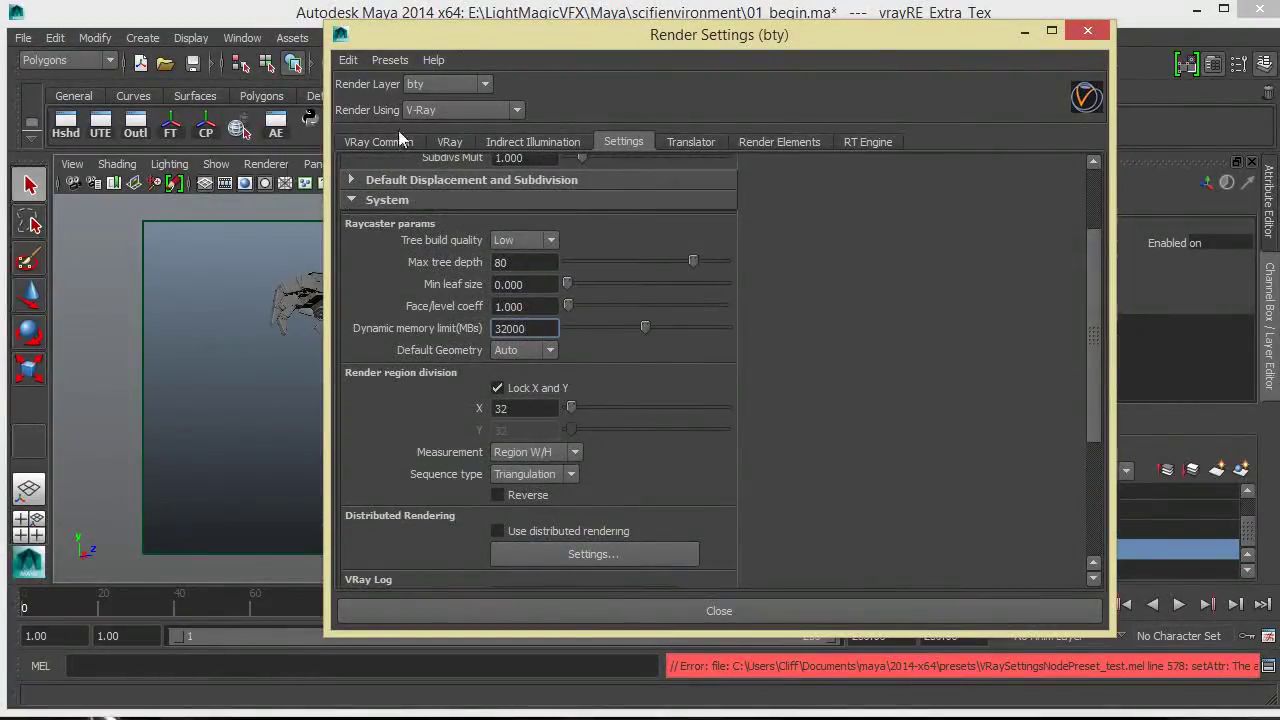
drag(1099, 375, 1100, 239)
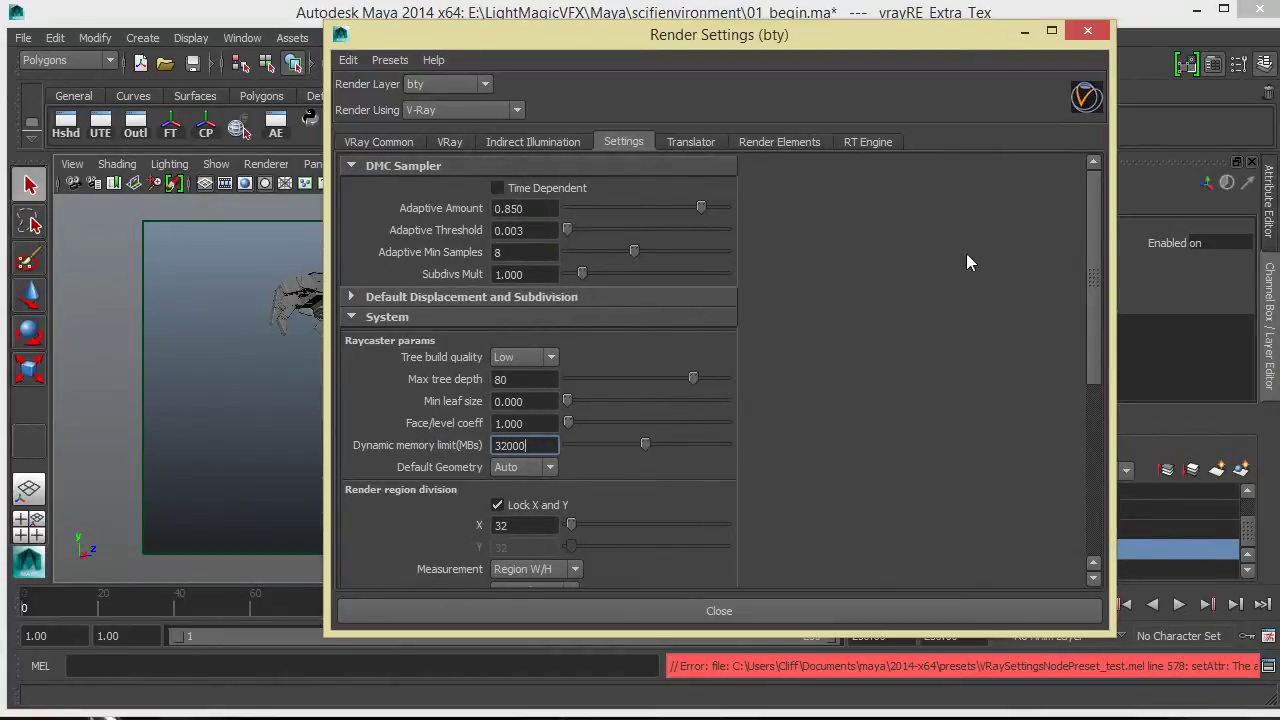
click(1087, 30)
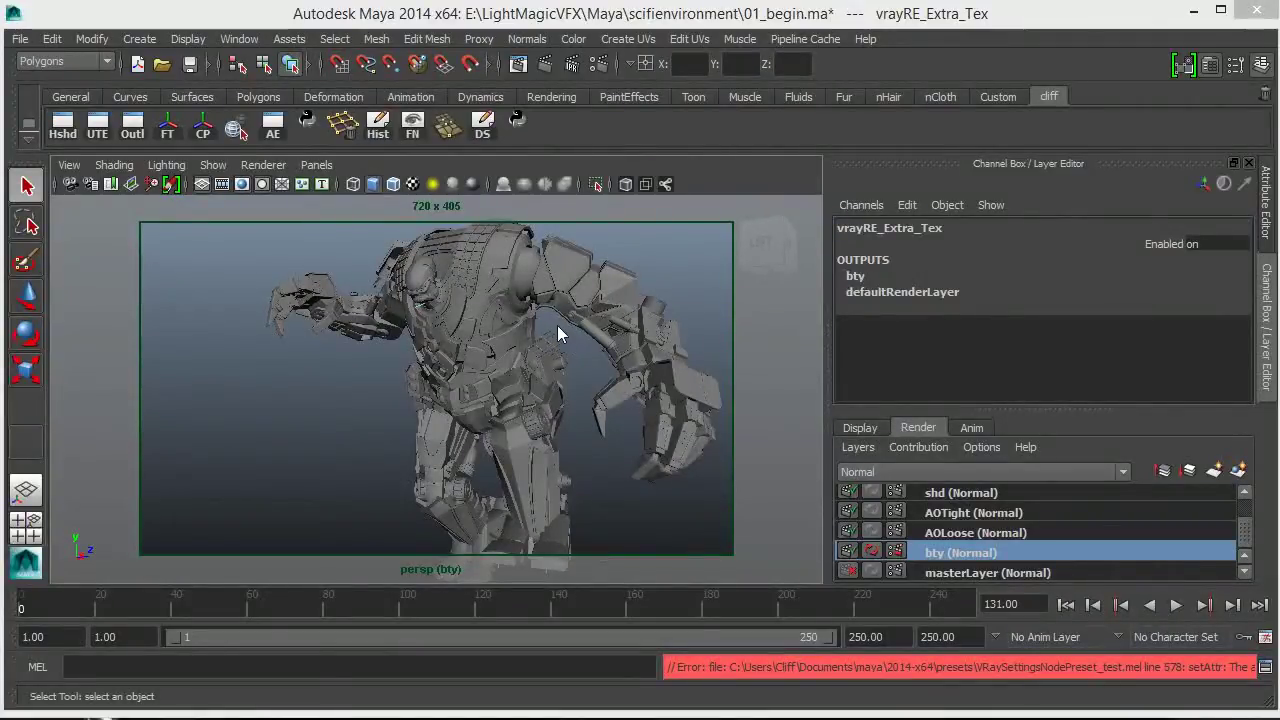
mouse_move(546, 359)
alt+mouse_down()
mouse_move(554, 367)
mouse_move(460, 348)
mouse_move(341, 360)
mouse_move(522, 370)
mouse_move(459, 321)
mouse_move(550, 344)
mouse_move(514, 362)
mouse_move(527, 360)
alt+mouse_up()
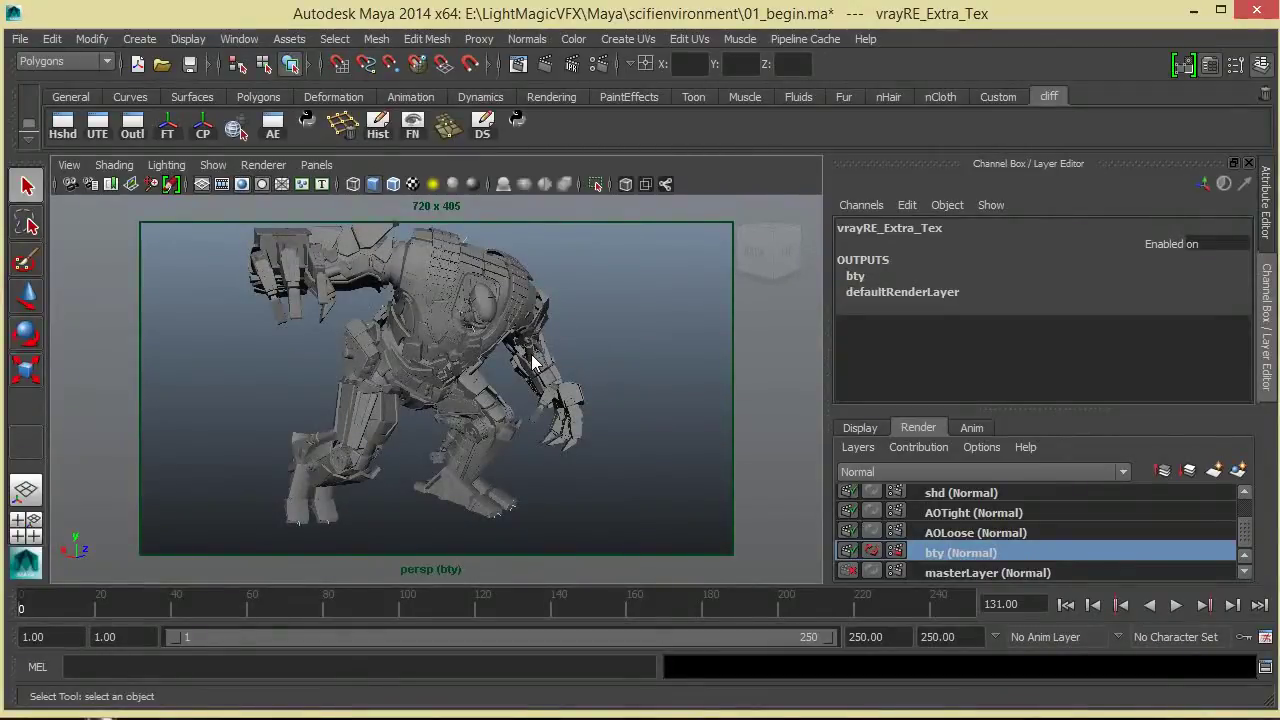
alt+drag(535, 363, 423, 357)
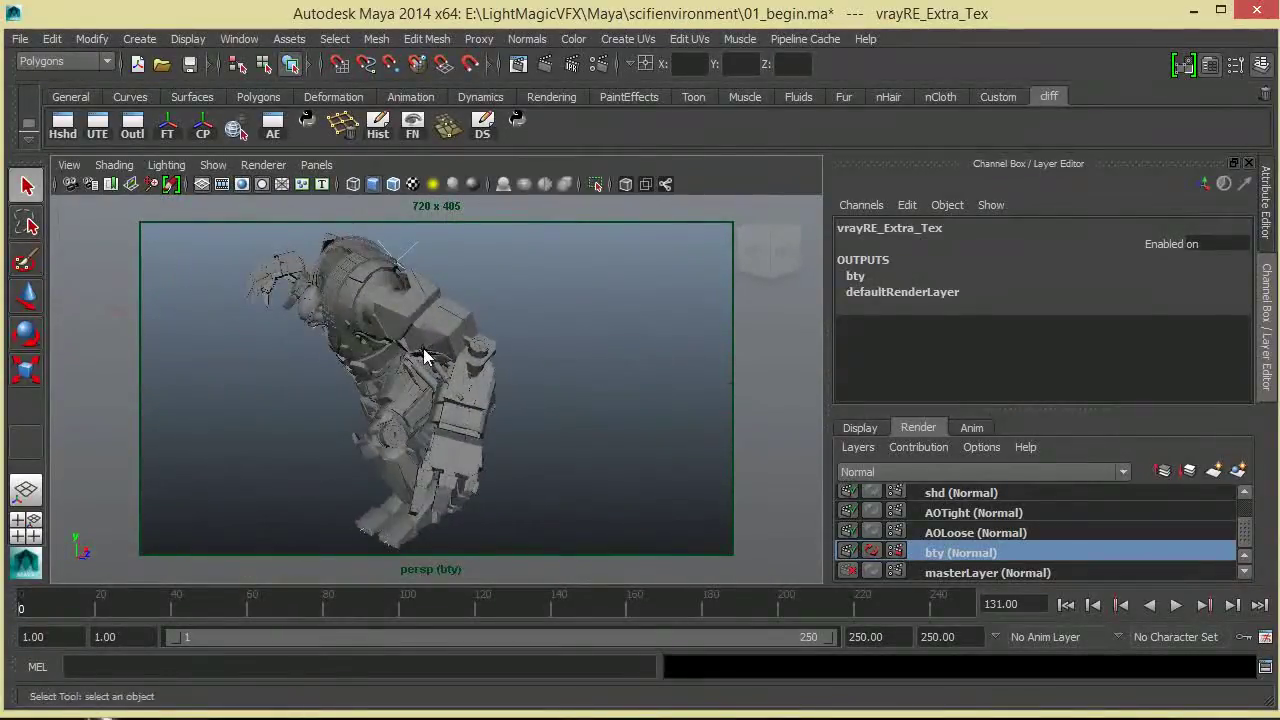
alt+drag(517, 349, 416, 330)
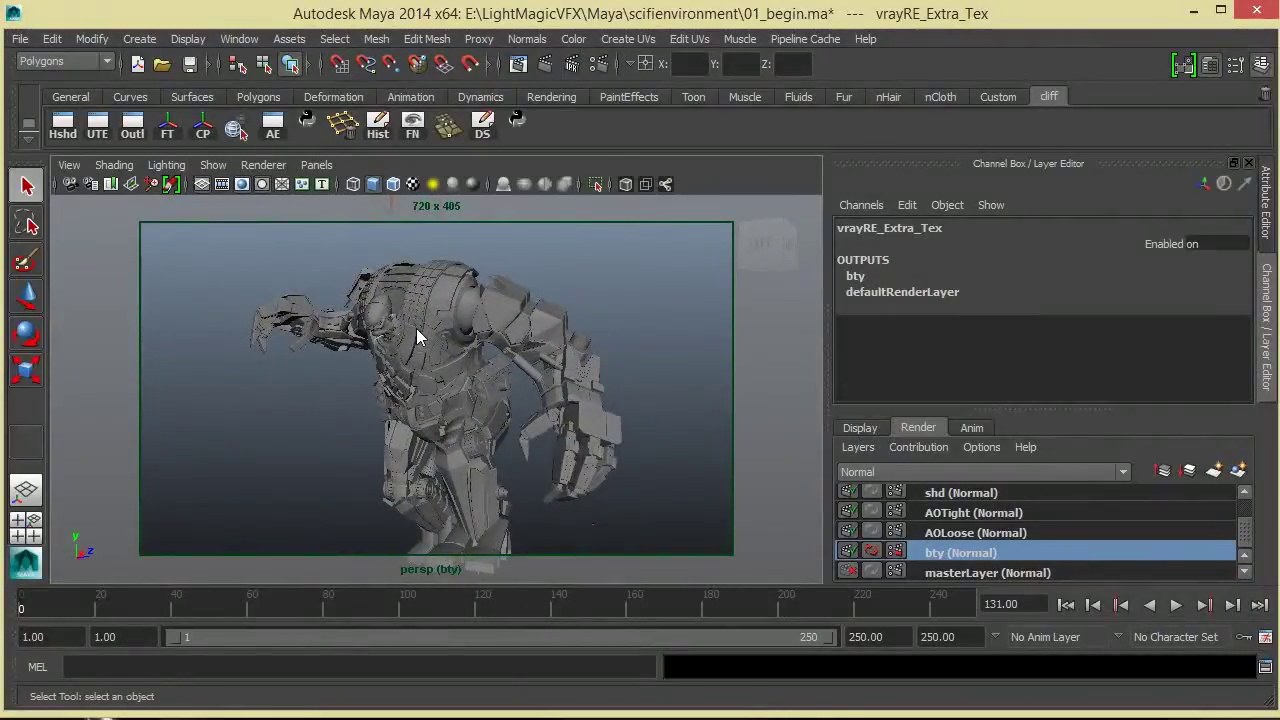
alt+drag(445, 329, 517, 391)
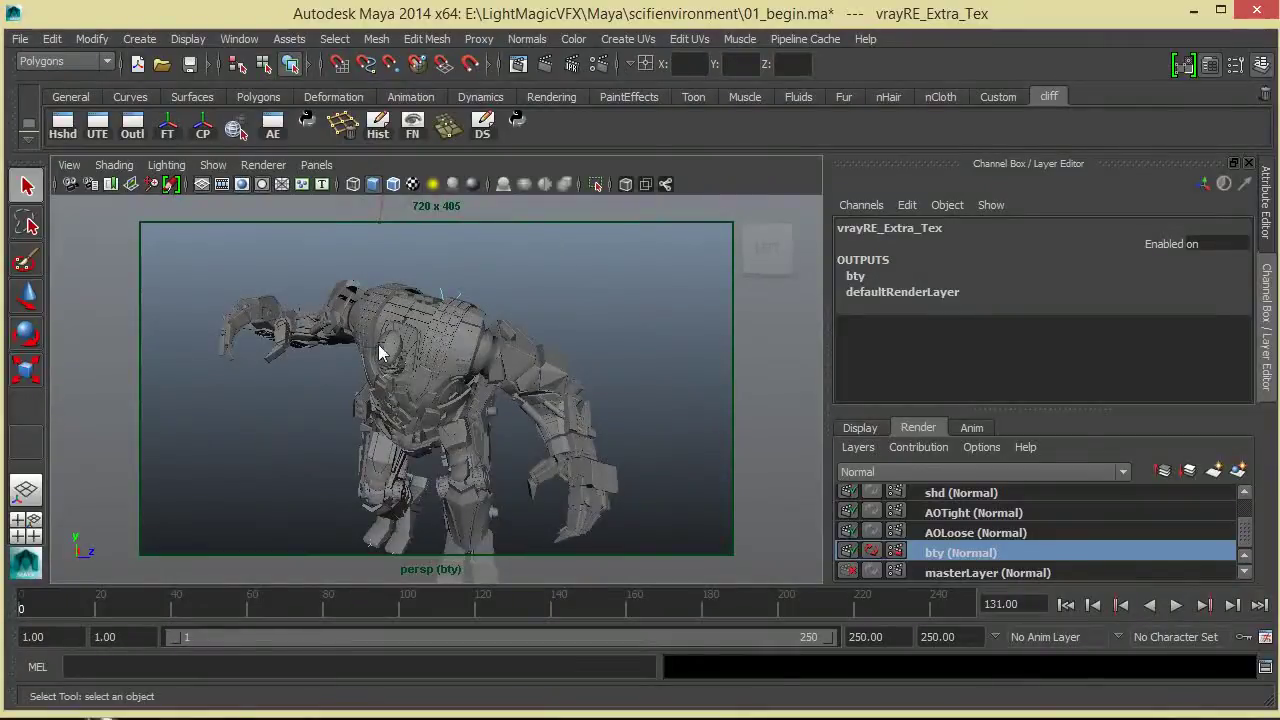
alt+drag(429, 340, 657, 376)
alt+drag(460, 366, 643, 371)
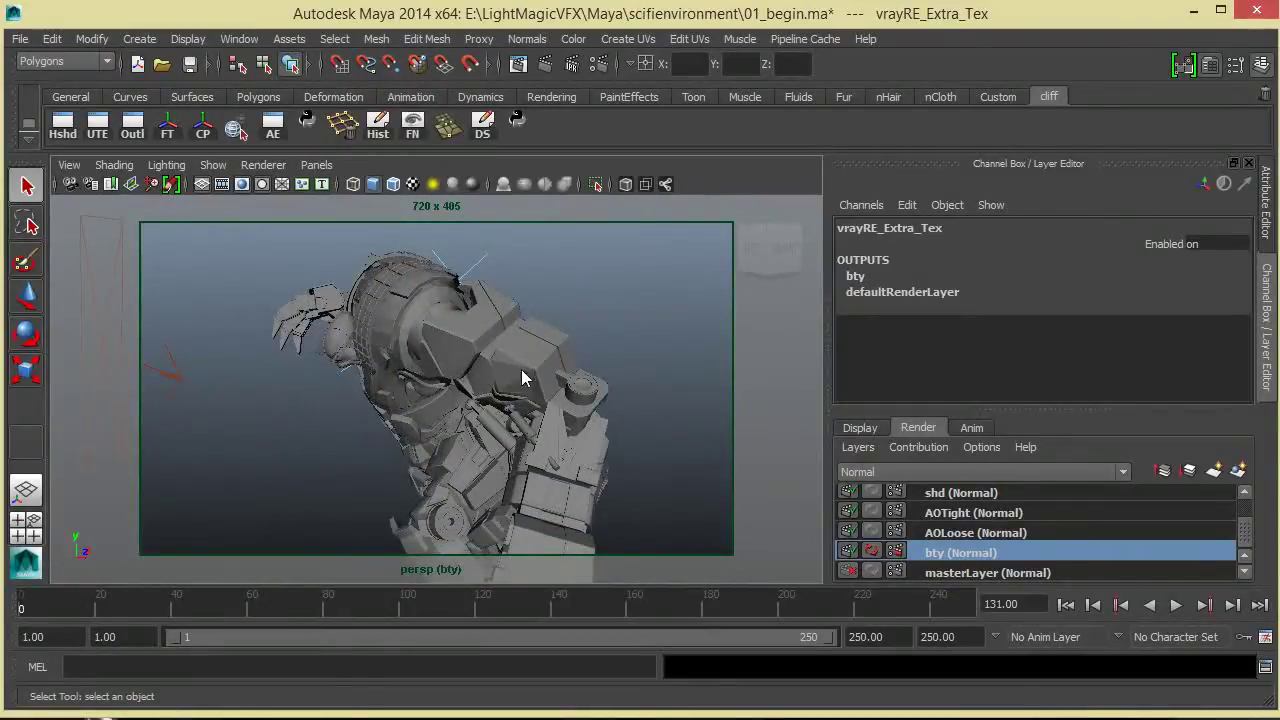
alt+drag(490, 369, 619, 372)
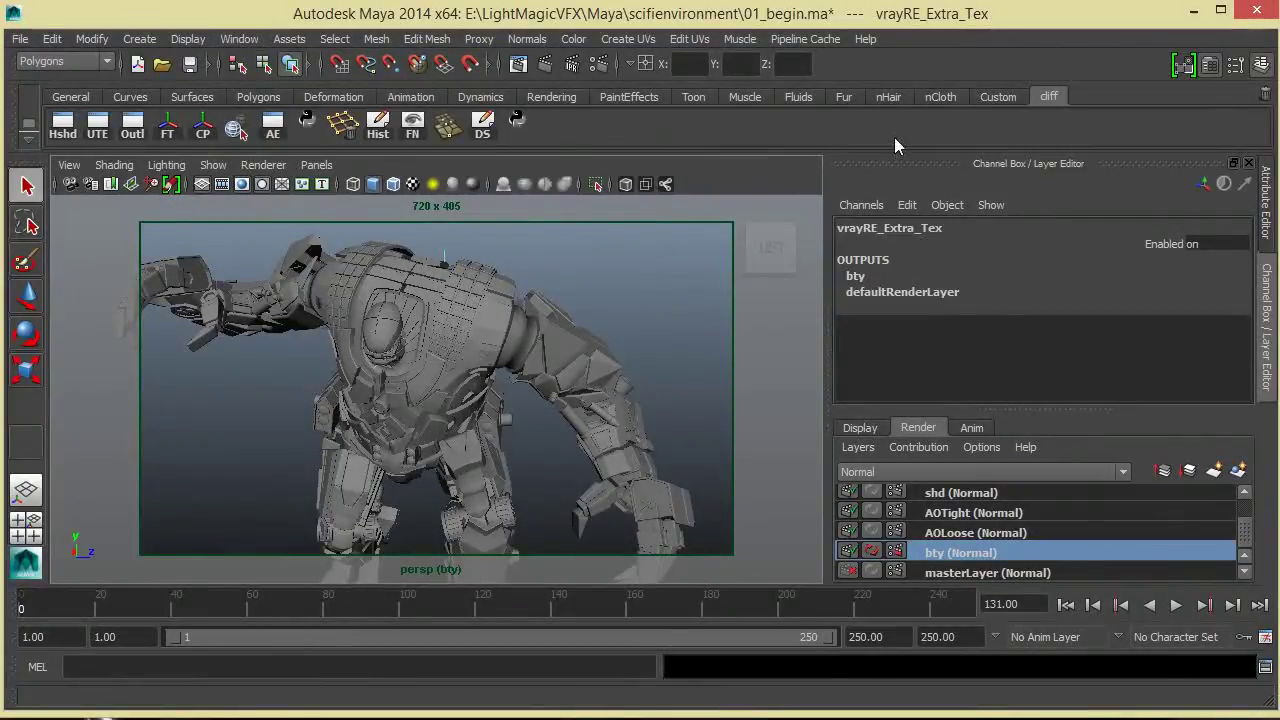
- Open the UV Texture Editor beside the viewport and select the whole robot to display its UVs
click(101, 133)
drag(455, 107, 1050, 128)
scroll(242, 361, down, 5)
alt+drag(286, 357, 235, 267)
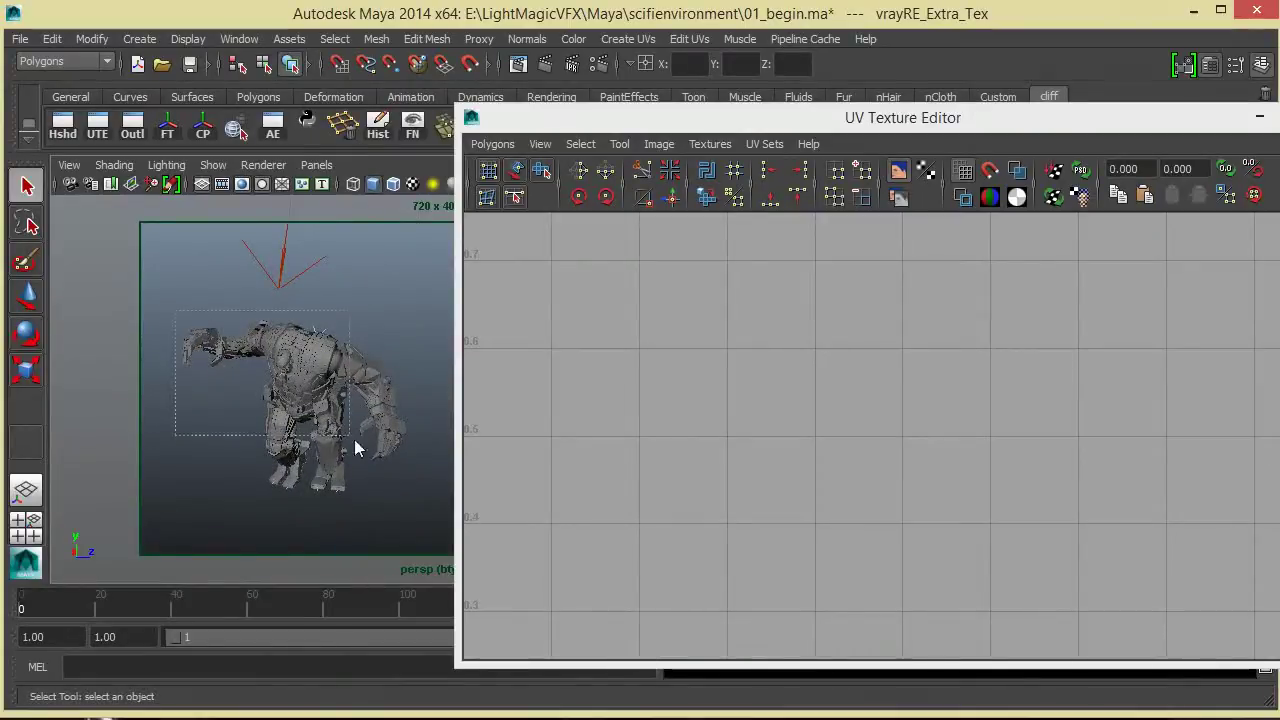
drag(406, 487, 150, 230)
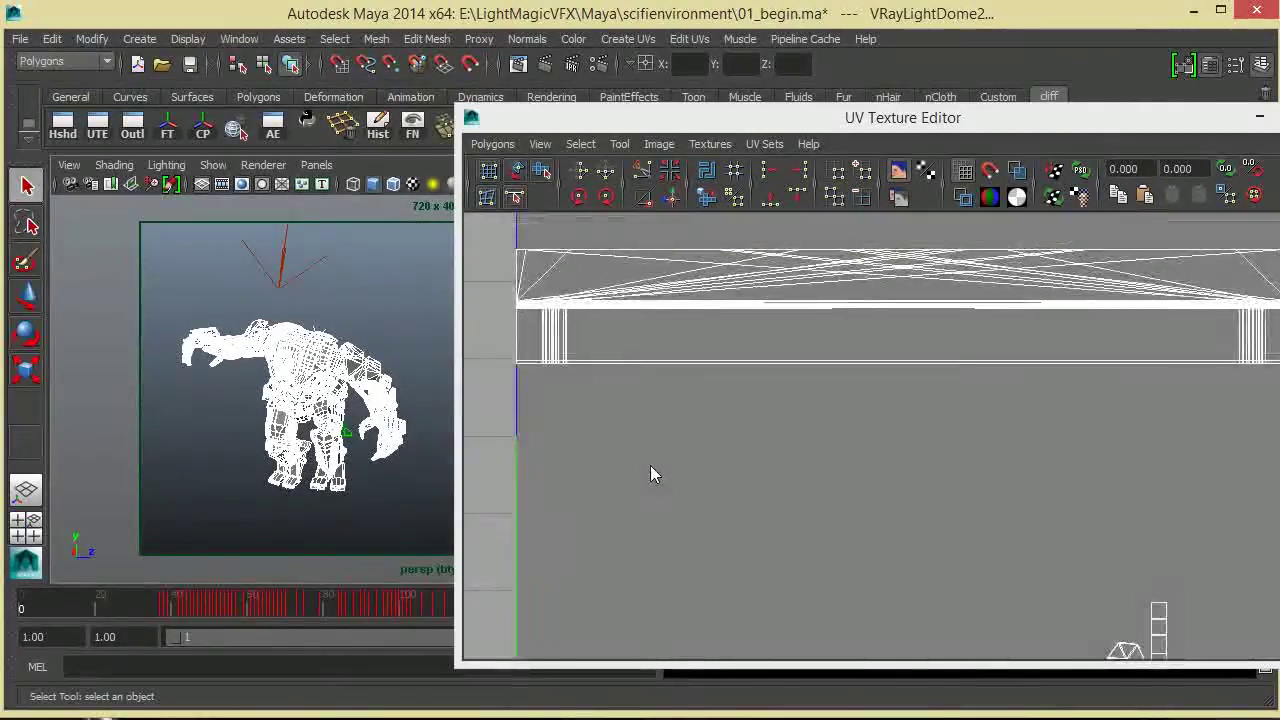
- Examine how the robot's UV shells are spread across the UV tiles, close the UV Texture Editor and clear the selection
scroll(672, 466, down, 5)
alt+middle_drag(808, 440, 678, 457)
scroll(677, 459, down, 4)
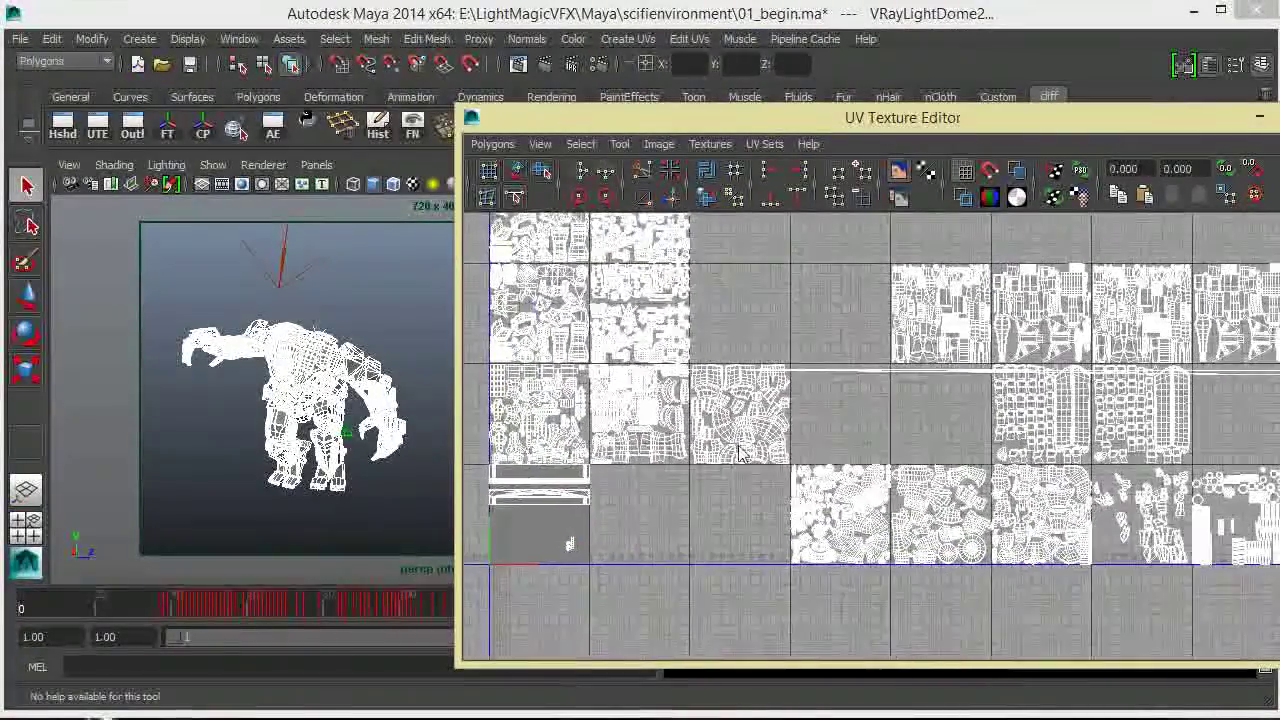
scroll(668, 438, down, 5)
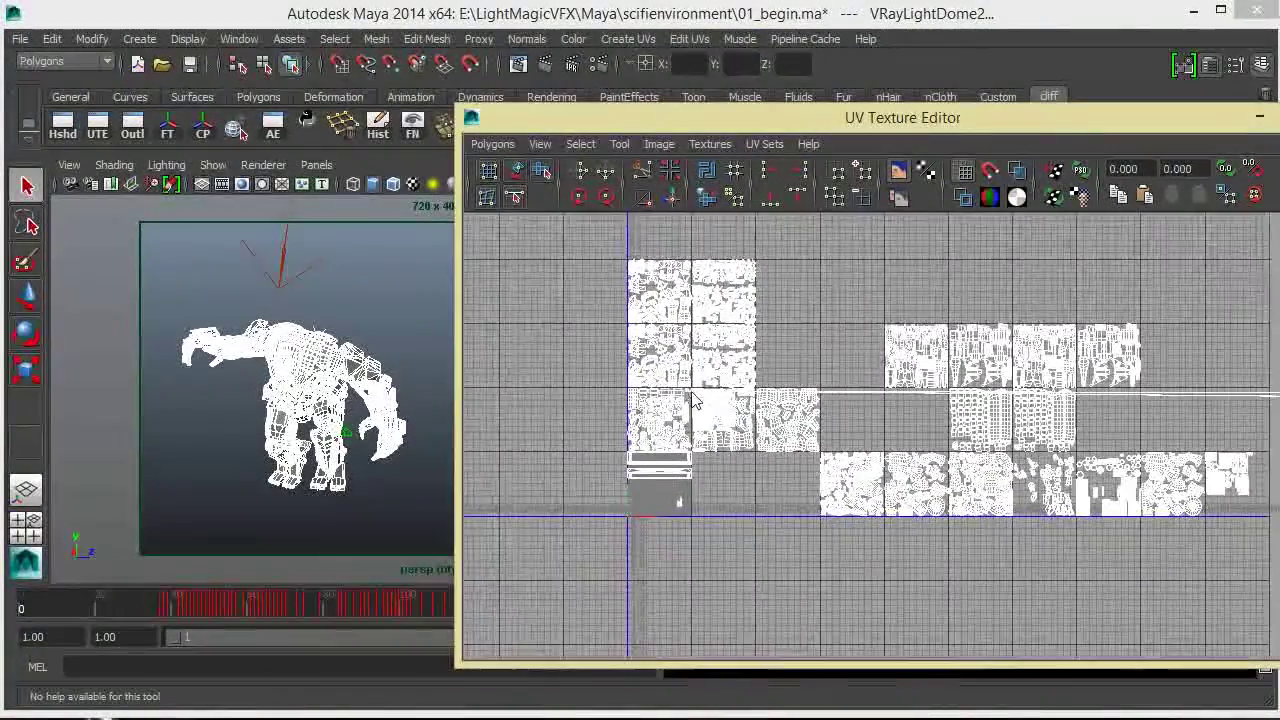
drag(1118, 127, 856, 99)
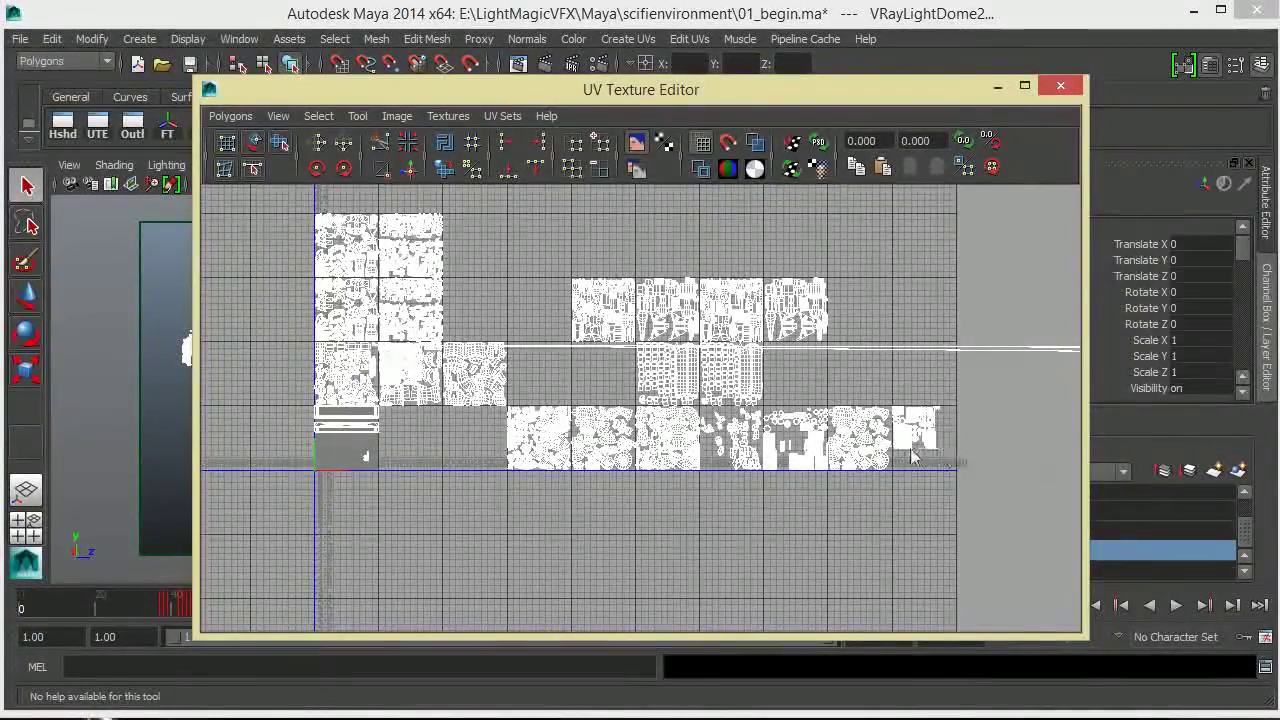
alt+right_drag(912, 458, 790, 433)
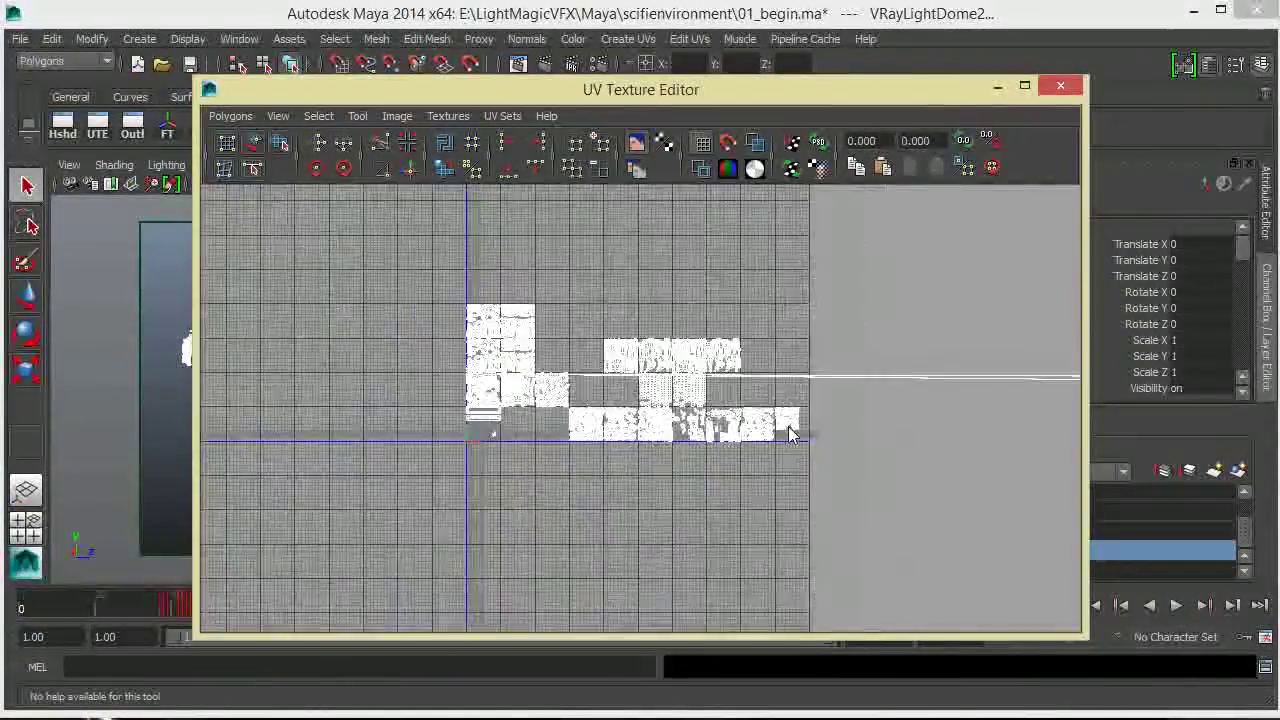
alt+right_drag(675, 420, 805, 455)
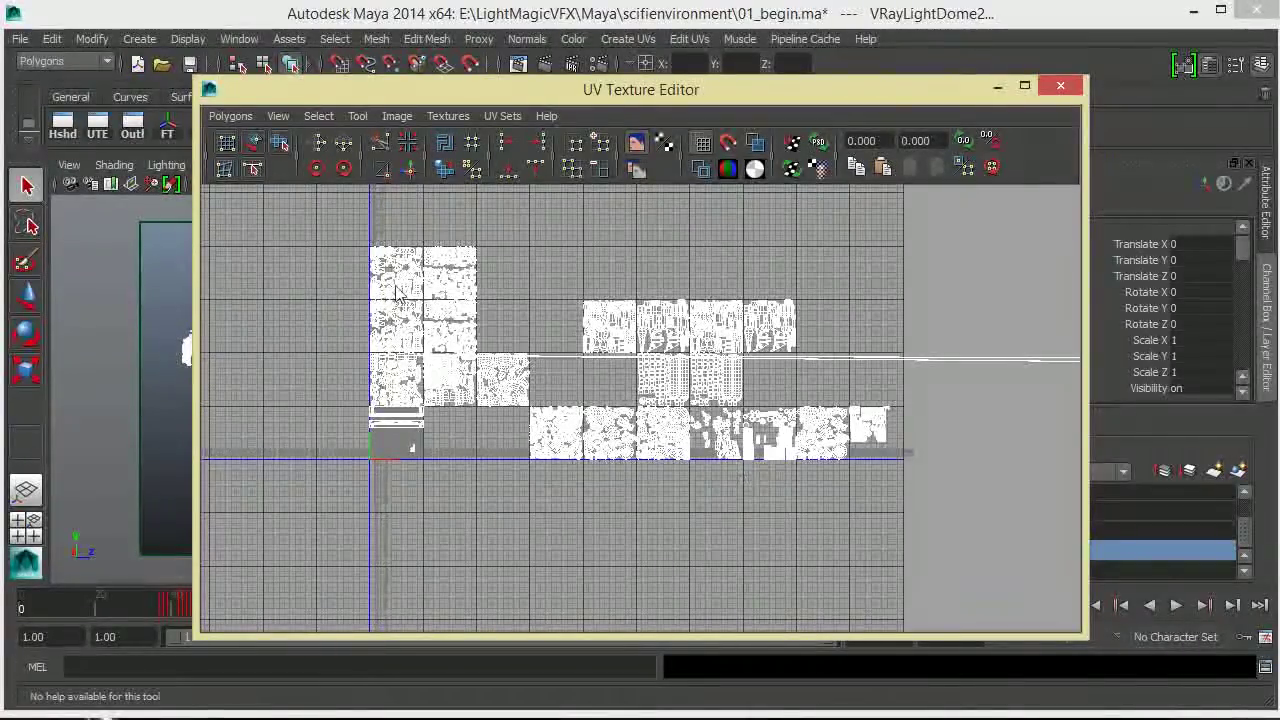
scroll(574, 400, up, 5)
mouse_move(571, 352)
alt+middle_down()
mouse_move(745, 420)
mouse_move(552, 340)
alt+middle_up()
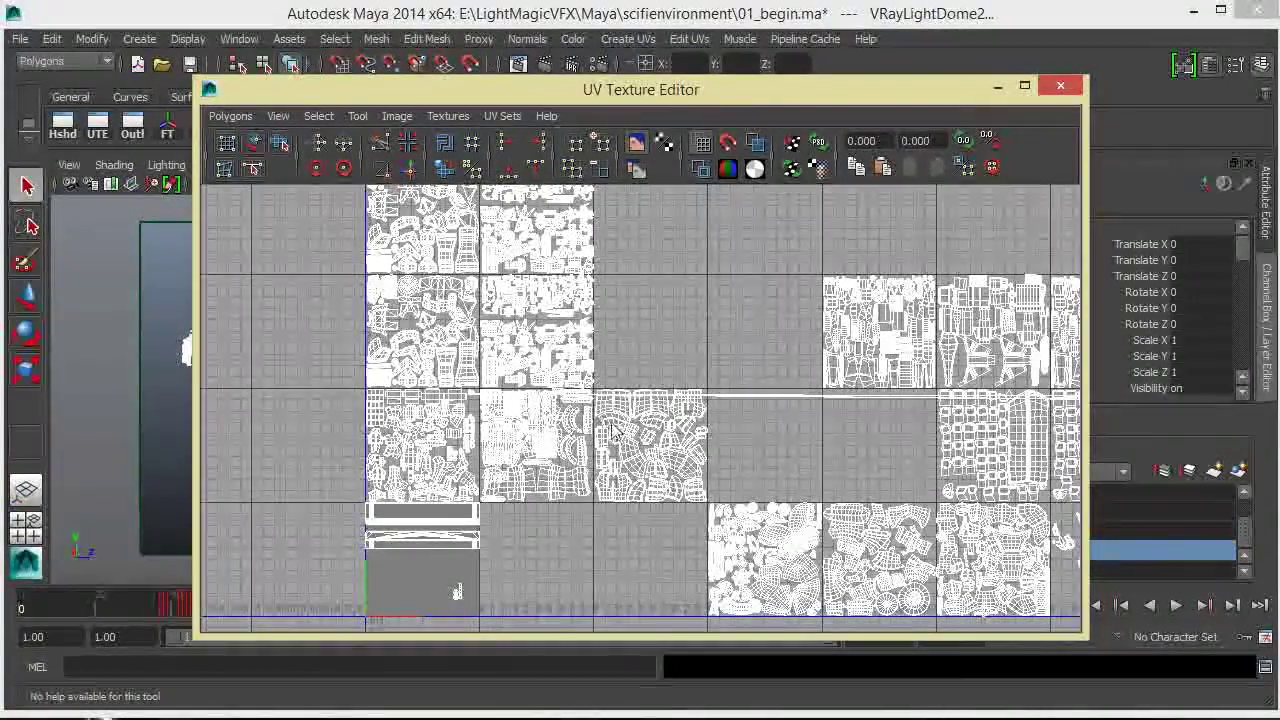
scroll(652, 376, down, 3)
alt+middle_drag(712, 373, 491, 451)
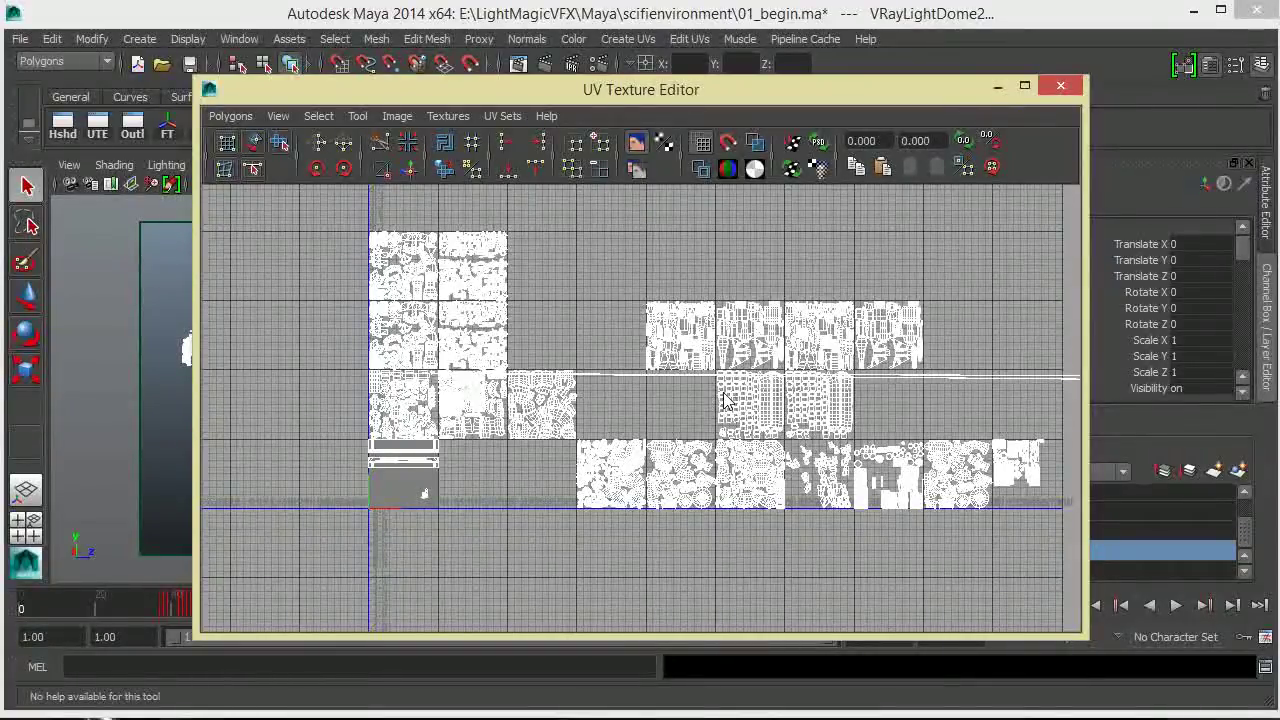
click(1063, 90)
click(454, 343)
alt+drag(521, 340, 489, 381)
scroll(511, 376, up, 4)
alt+drag(532, 340, 646, 369)
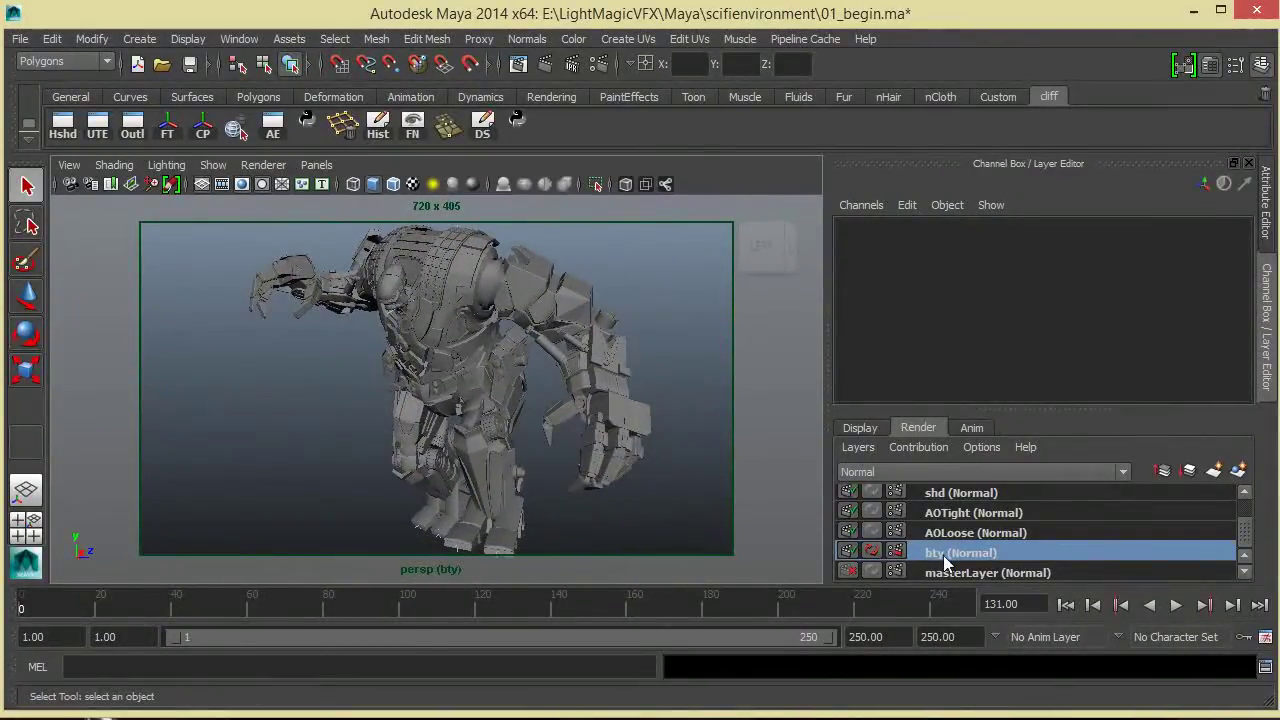
alt+drag(604, 374, 471, 349)
alt+right_drag(471, 349, 577, 363)
alt+drag(577, 363, 614, 340)
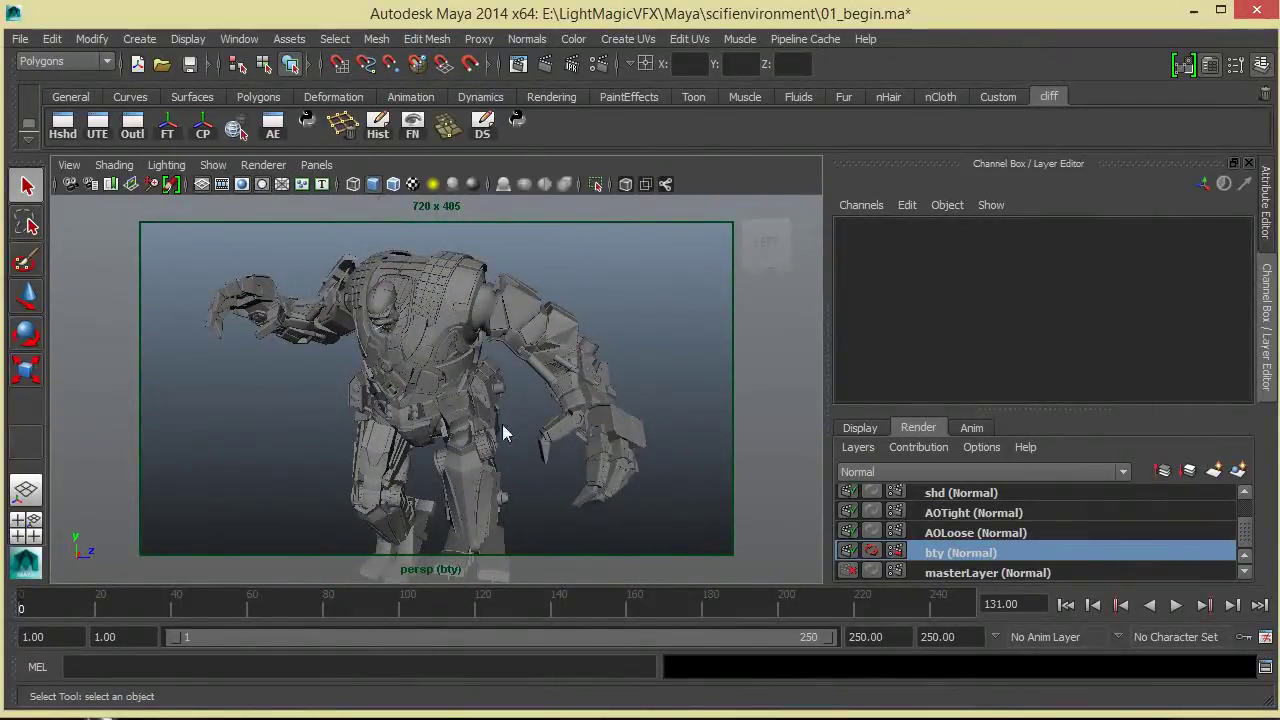
alt+drag(503, 430, 599, 401)
alt+drag(483, 390, 264, 345)
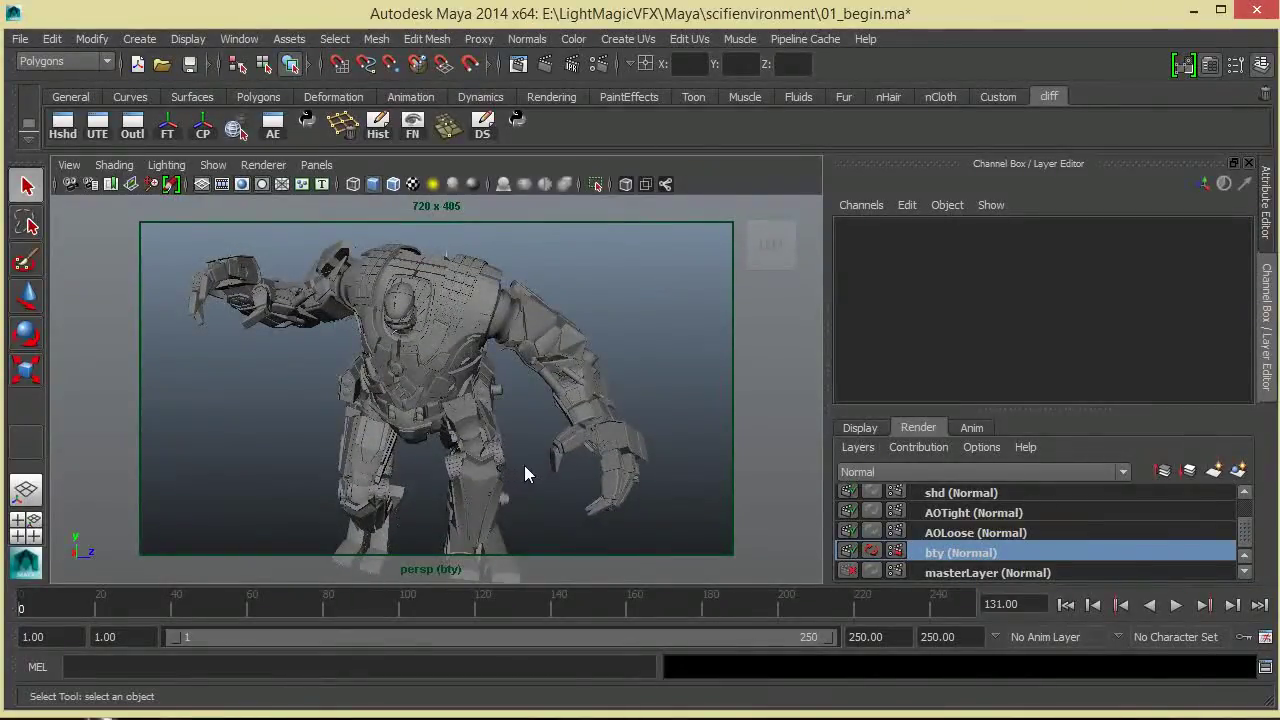
mouse_move(554, 461)
alt+mouse_down()
mouse_move(277, 463)
mouse_move(530, 468)
alt+mouse_up()
alt+drag(397, 424, 592, 439)
- Select the rectangular light VRayLightRect9 and the dome light VRayLightDome1 in turn to identify them, and clear the selection
alt+right_drag(592, 439, 332, 388)
alt+drag(332, 388, 408, 289)
click(479, 280)
alt+drag(480, 380, 556, 487)
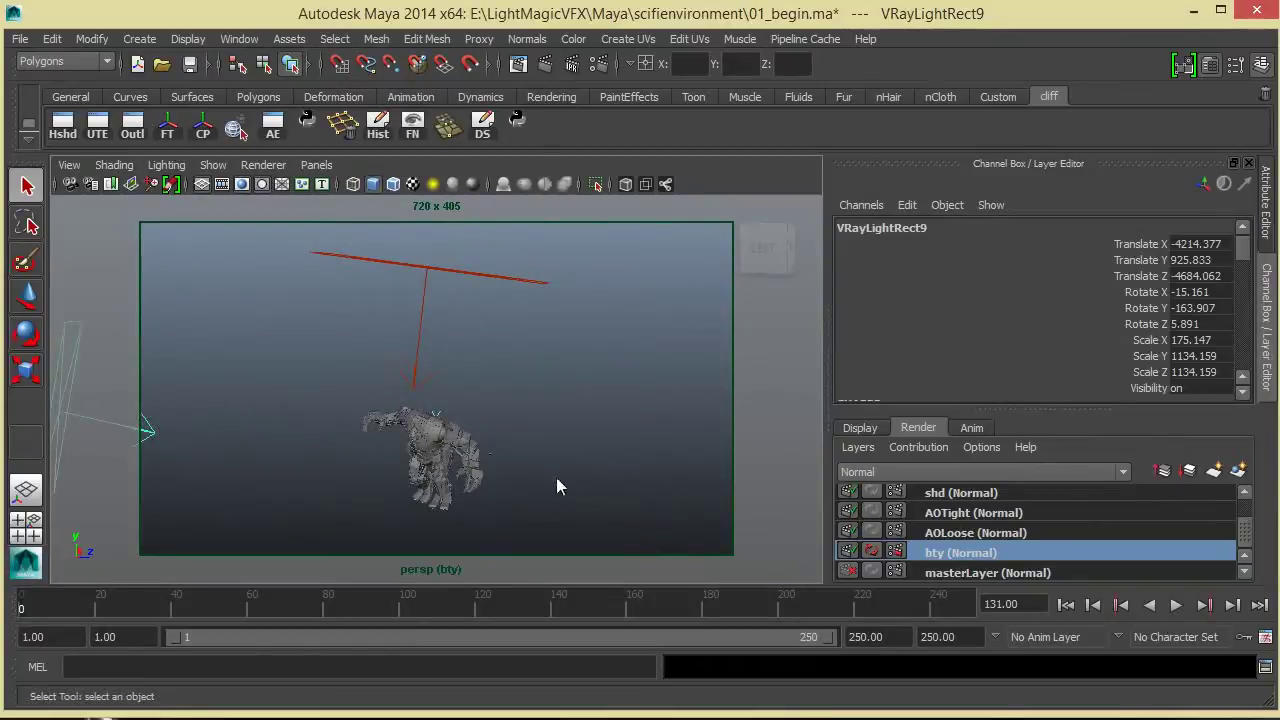
click(489, 509)
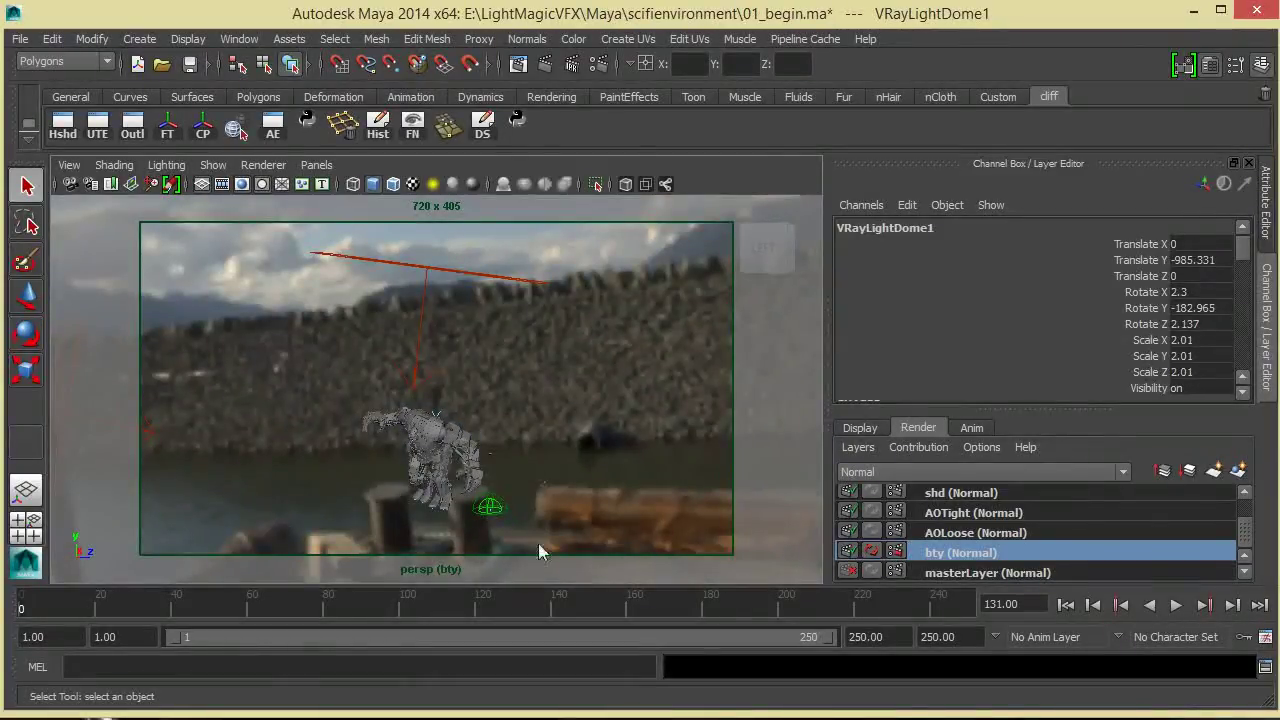
click(526, 417)
- Select the dome light VRayLightDome2 near the robot and review its basic and texture parameters in the Attribute Editor
alt+drag(526, 417, 486, 377)
alt+right_drag(486, 377, 602, 456)
alt+drag(602, 456, 543, 390)
mouse_move(543, 390)
alt+middle_down()
mouse_move(505, 376)
mouse_move(531, 397)
alt+middle_up()
alt+drag(531, 397, 501, 477)
scroll(540, 460, down, 3)
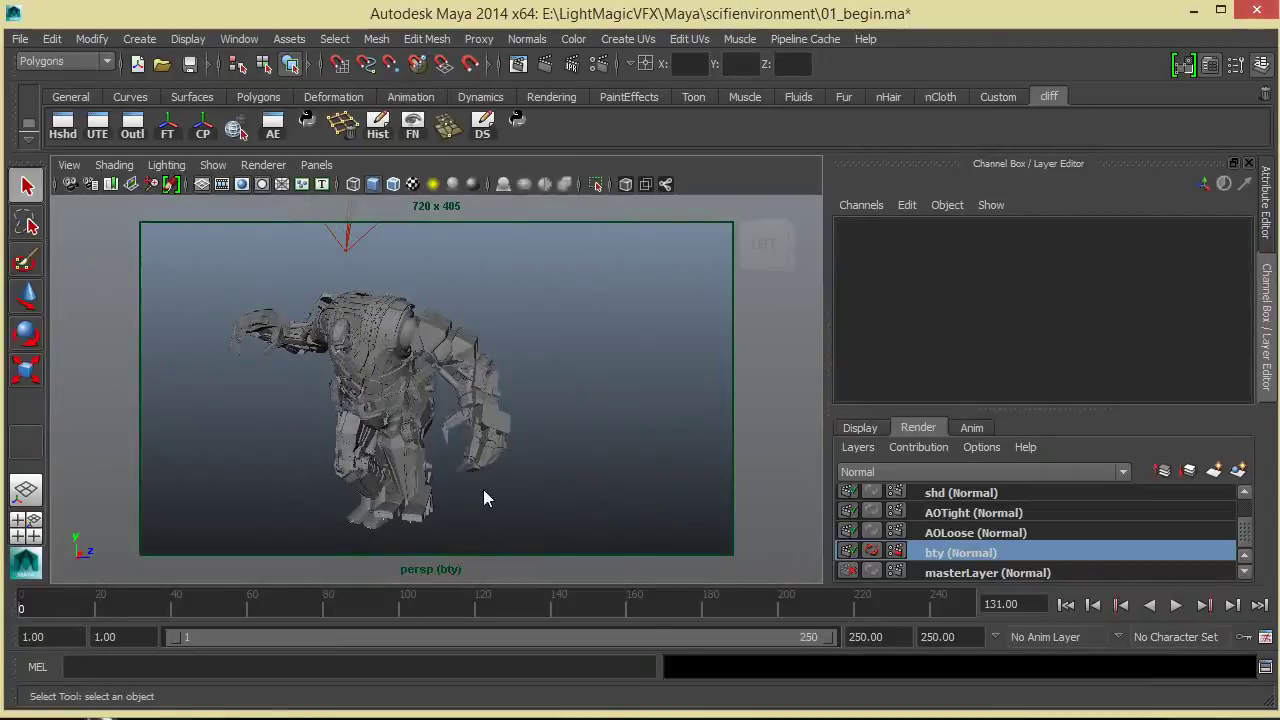
click(493, 495)
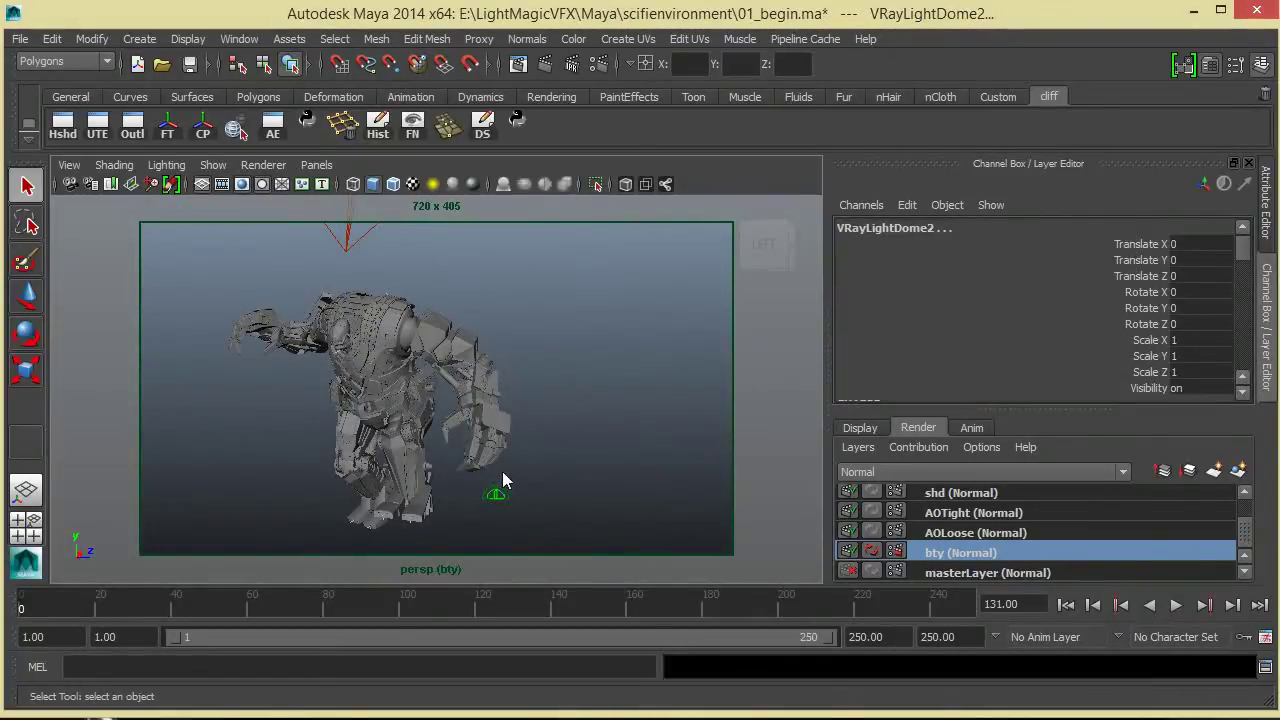
mouse_move(556, 486)
alt+mouse_down()
mouse_move(534, 507)
mouse_move(581, 483)
mouse_move(460, 478)
mouse_move(520, 472)
alt+mouse_up()
click(553, 467)
drag(576, 384, 650, 466)
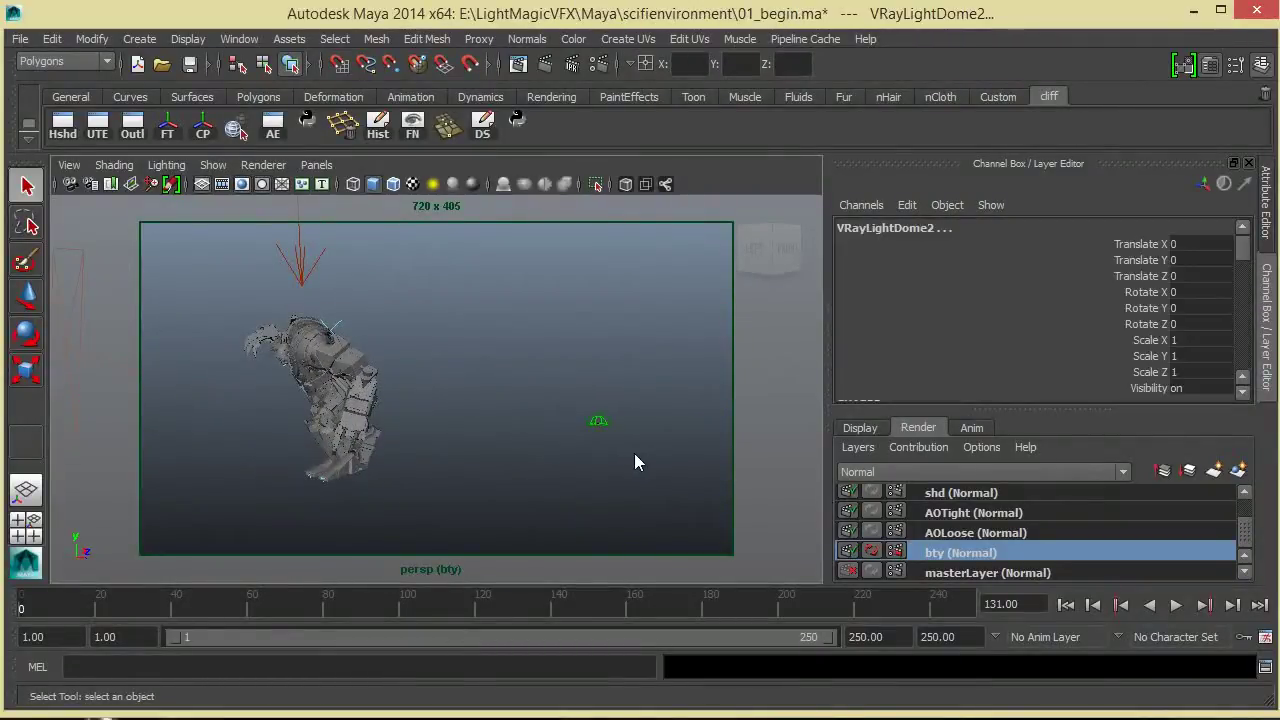
key(ctrl+a)
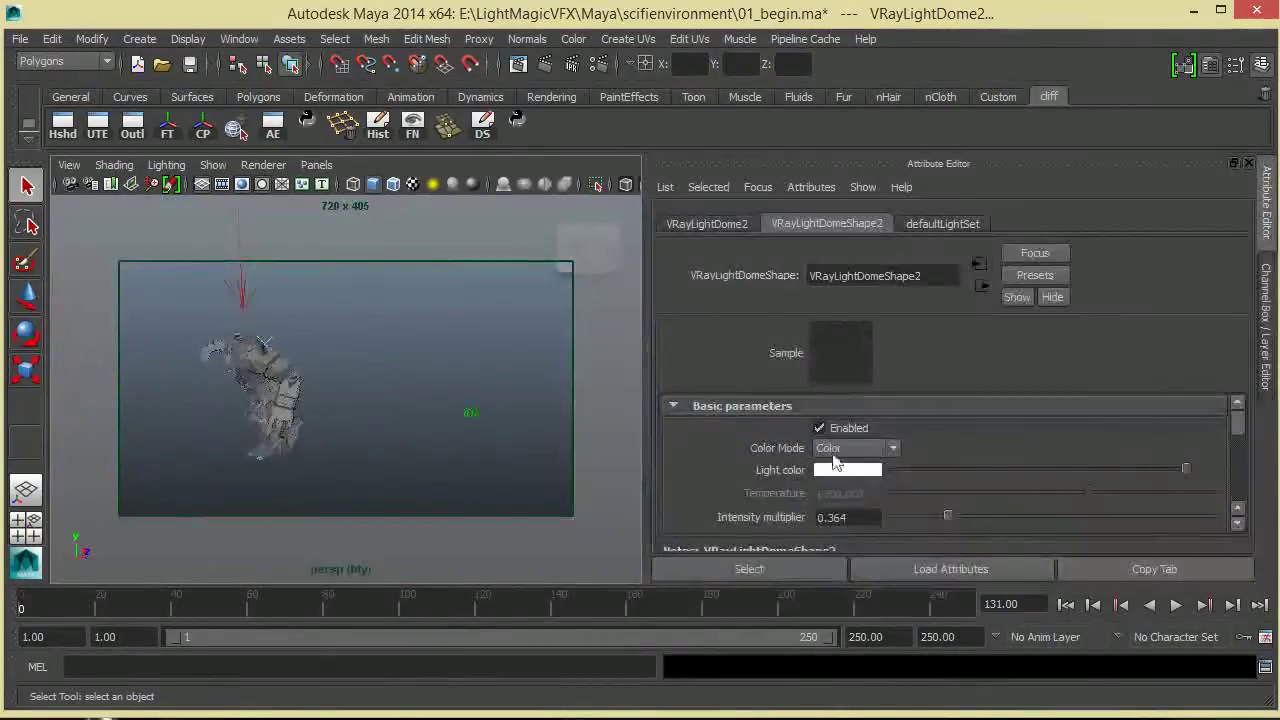
drag(1238, 444, 1248, 465)
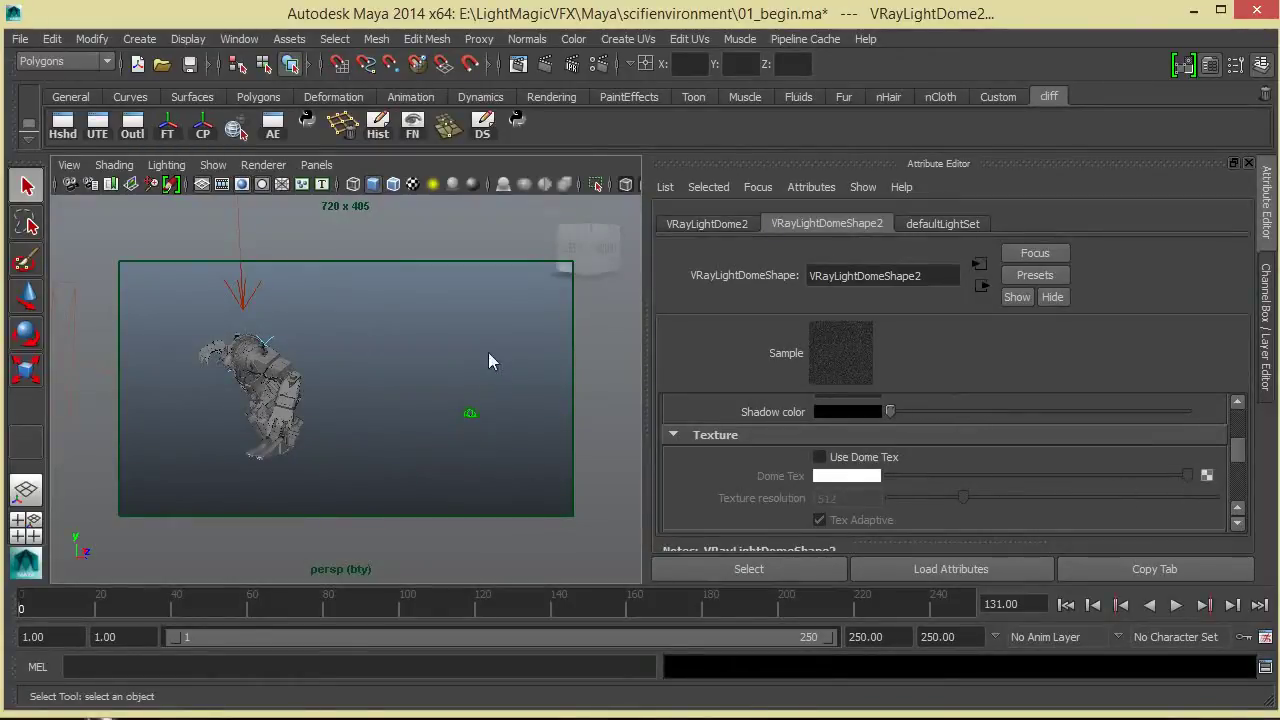
- Disable the two rectangular lights VRayLightRect9 and VRayLightRect10 around the robot
click(473, 382)
alt+drag(344, 426, 420, 429)
alt+right_drag(420, 429, 394, 423)
alt+middle_drag(394, 423, 463, 429)
alt+right_drag(463, 429, 473, 418)
alt+drag(473, 418, 472, 364)
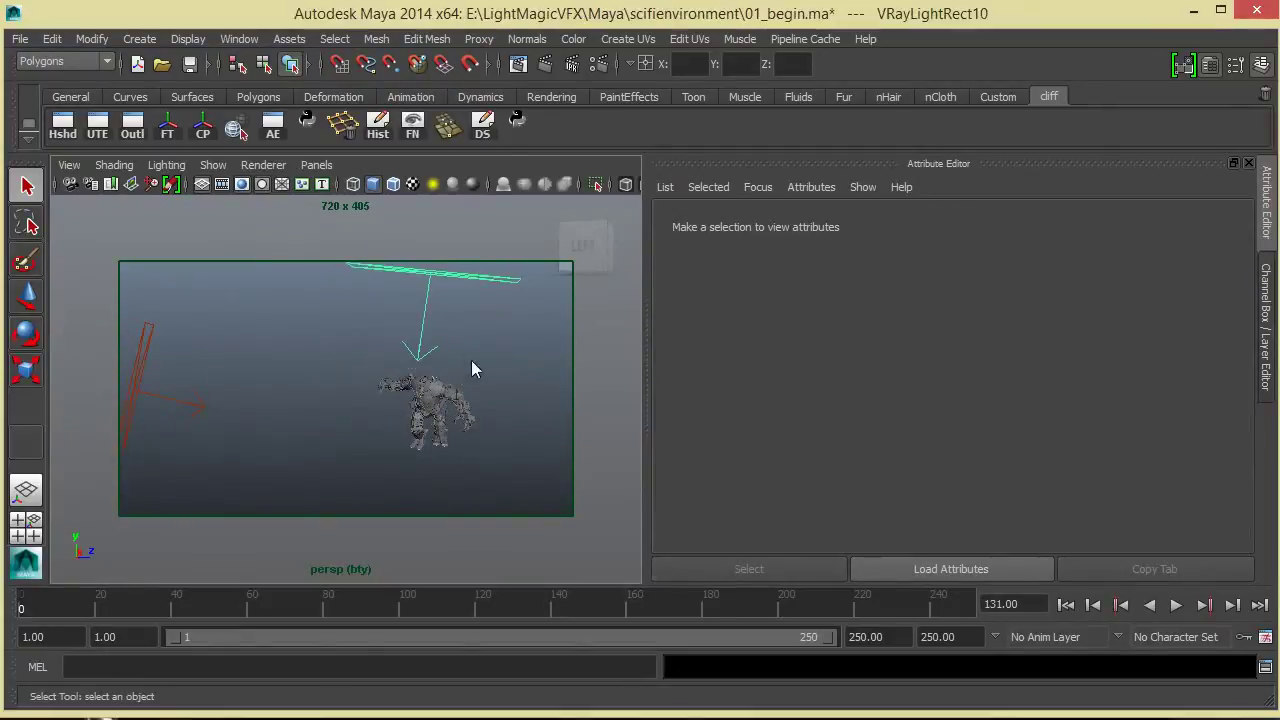
click(197, 401)
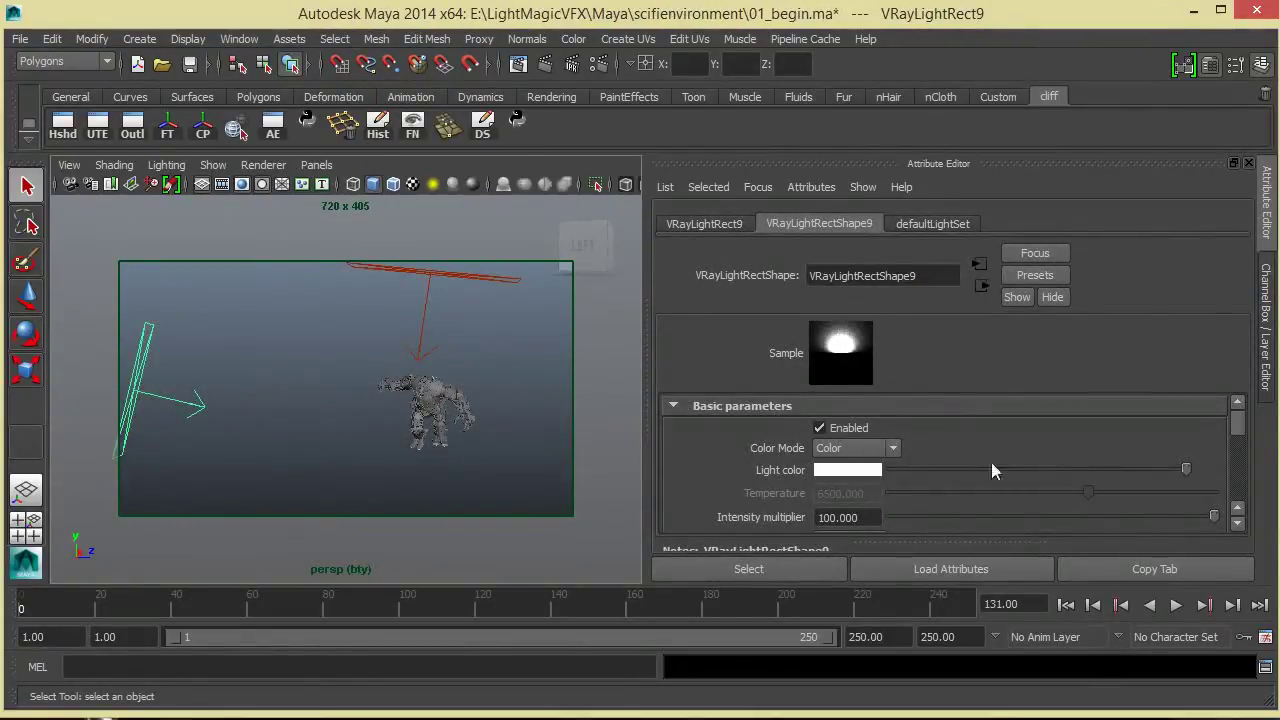
click(854, 427)
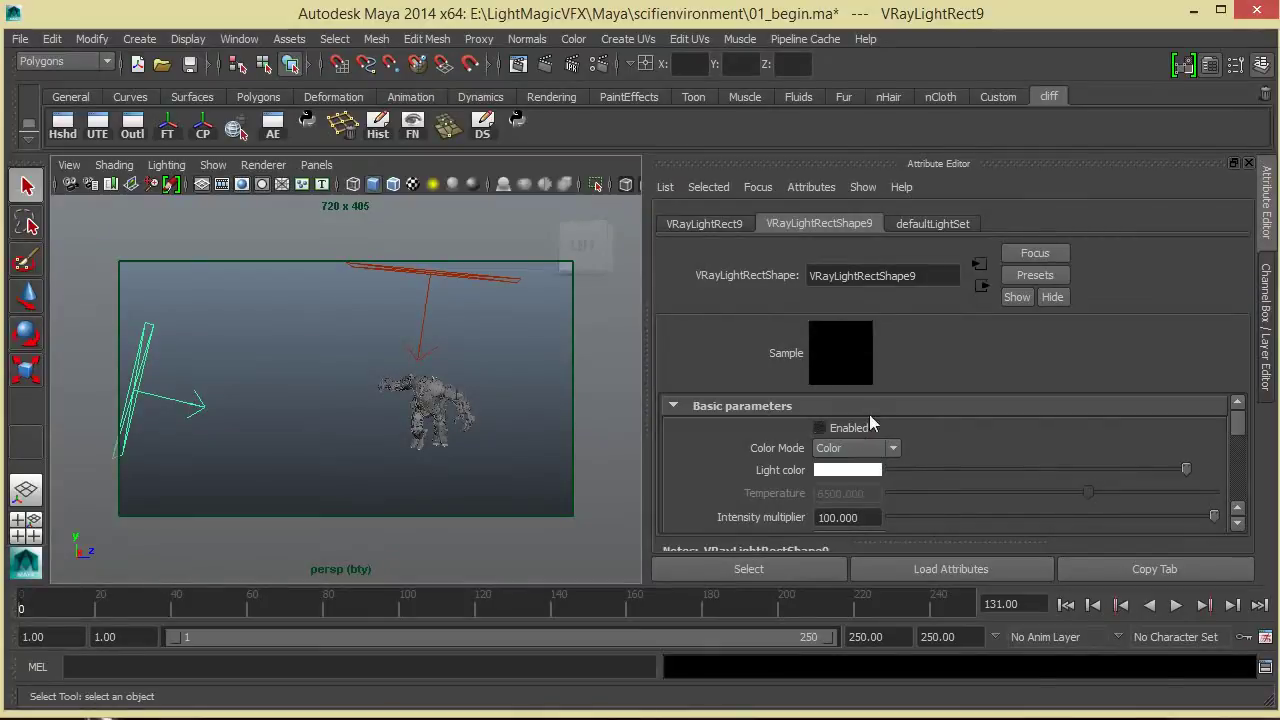
click(478, 289)
click(820, 427)
- Open the Outliner, select VRayLightDome1 and check its enabled state, intensity multiplier and dome options
alt+drag(467, 406, 403, 426)
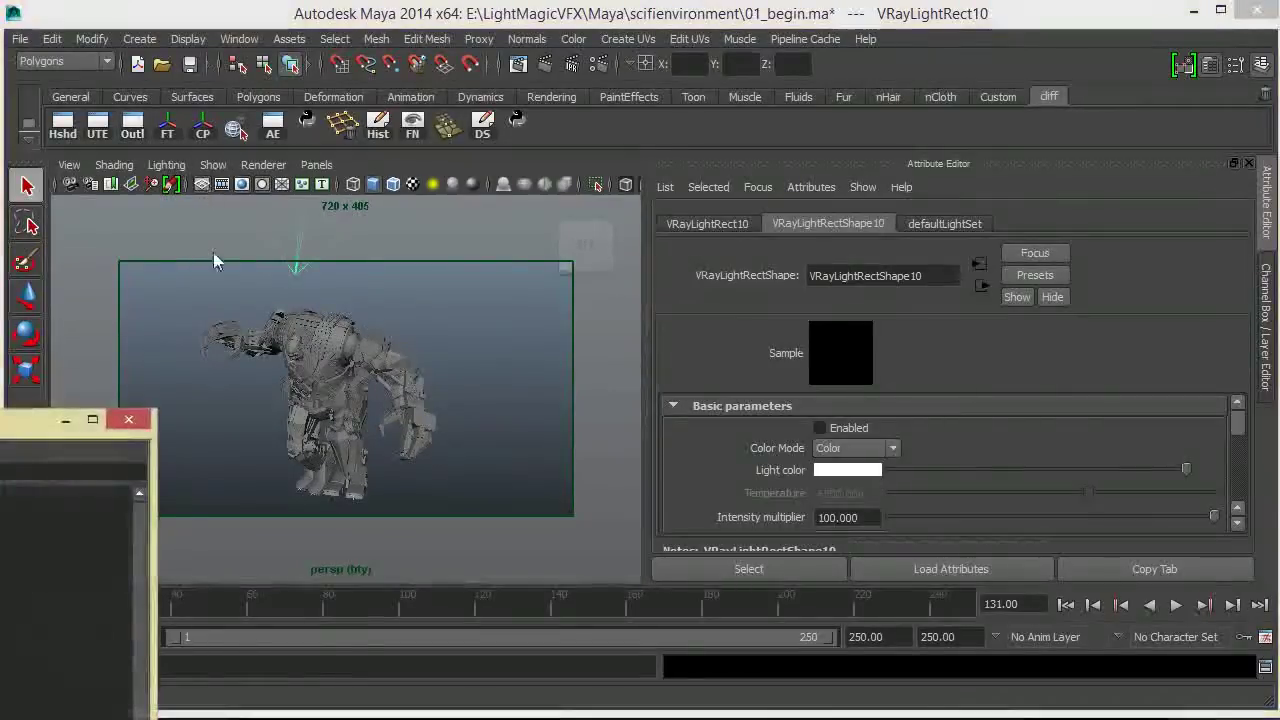
drag(30, 412, 696, 157)
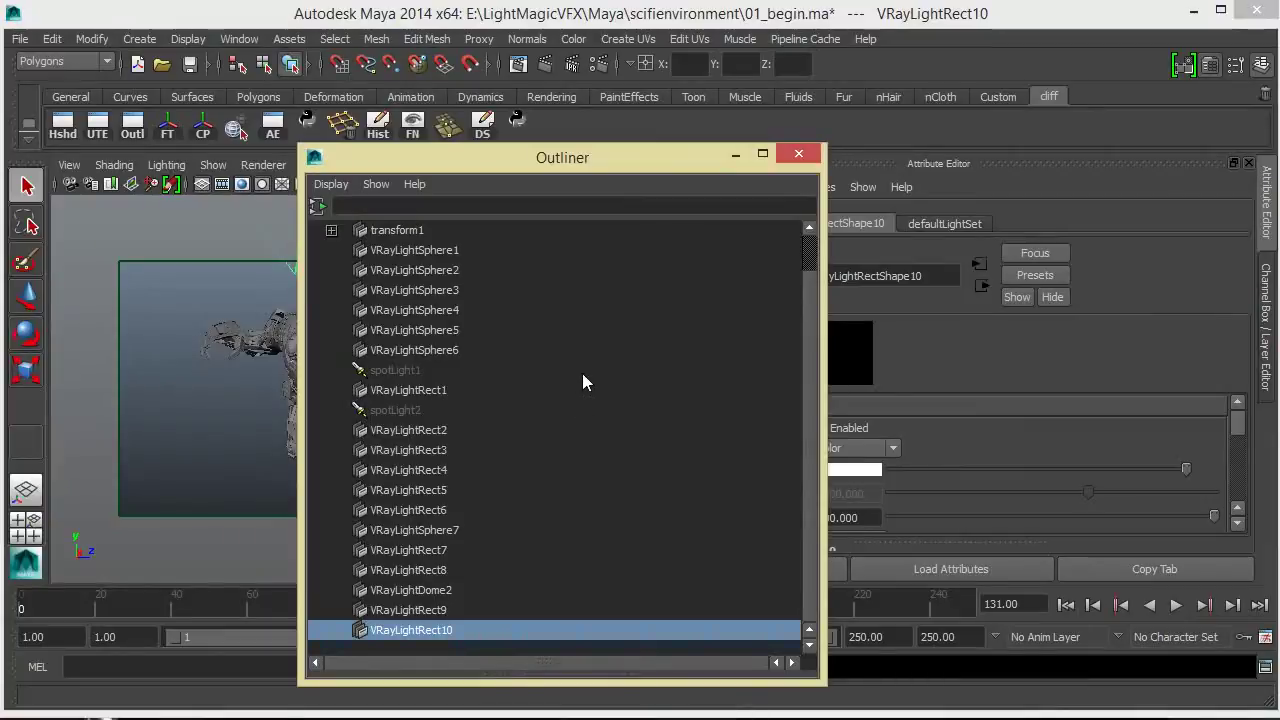
scroll(582, 380, up, 1)
click(435, 235)
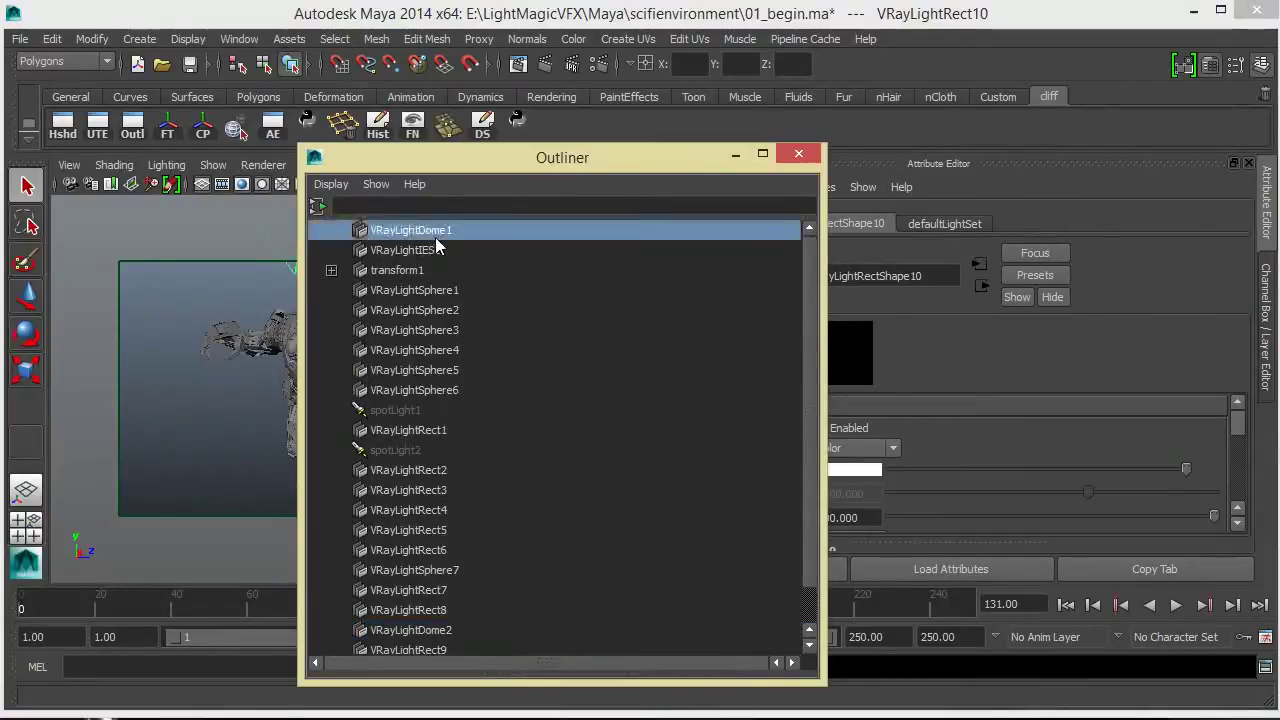
drag(700, 168, 600, 124)
scroll(1197, 451, up, 3)
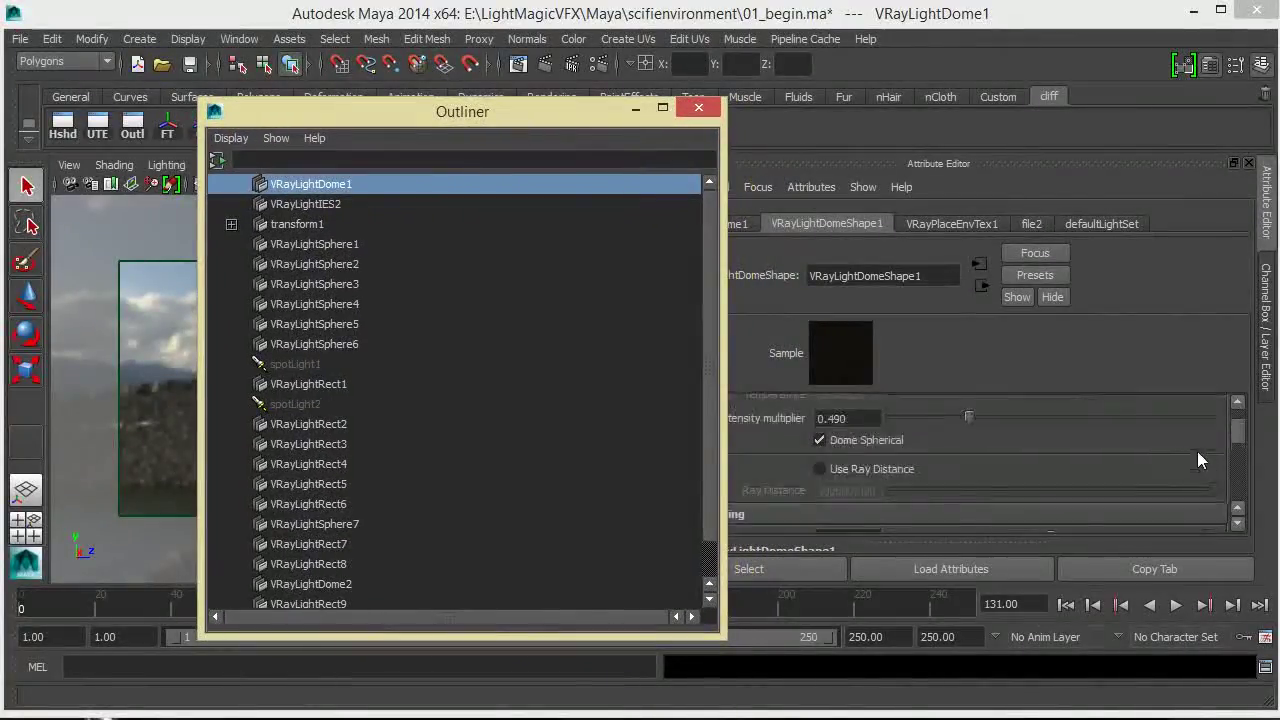
scroll(1195, 458, up, 3)
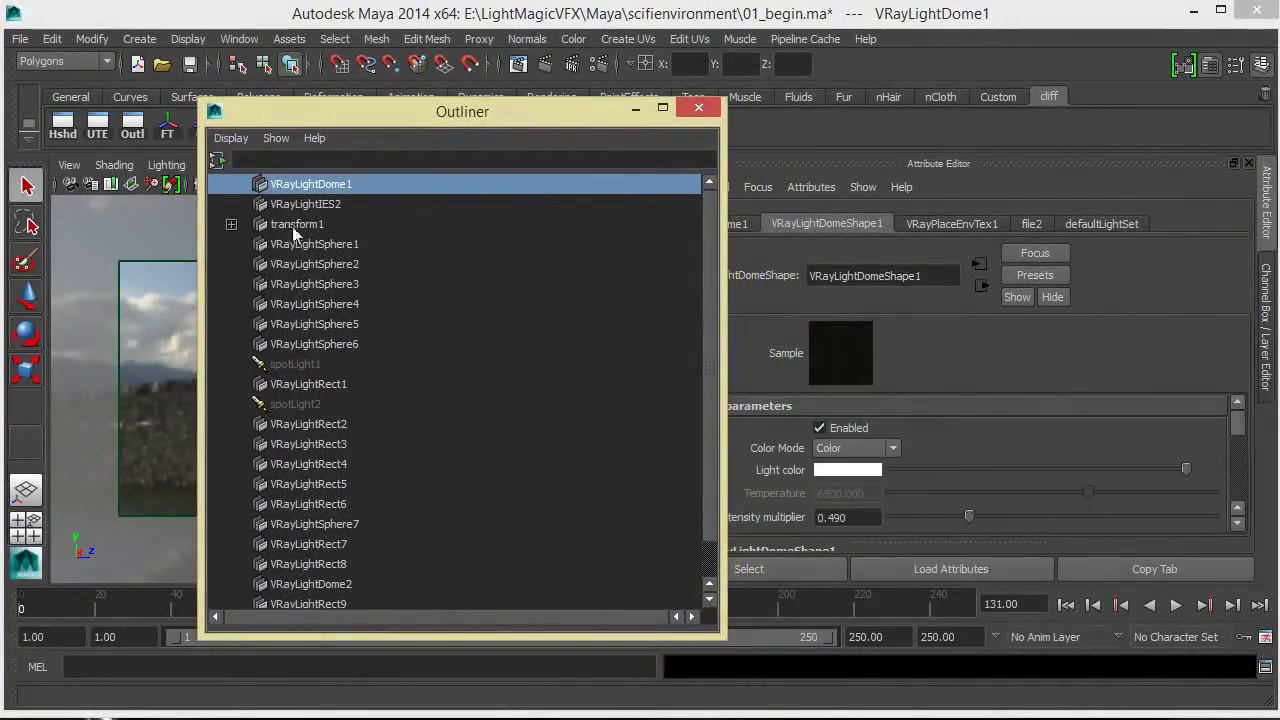
- Clear the selection, close the Outliner and render the robot on the bty layer with V-Ray
click(167, 299)
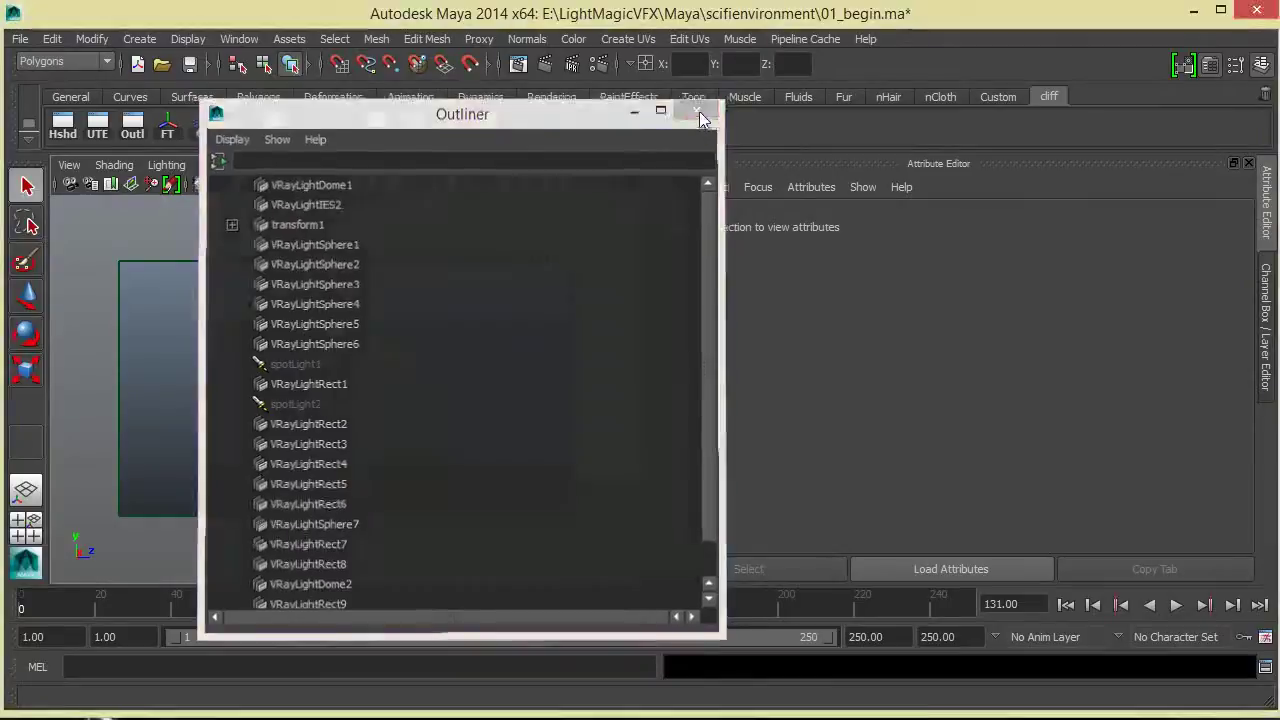
click(699, 109)
alt+drag(417, 358, 534, 207)
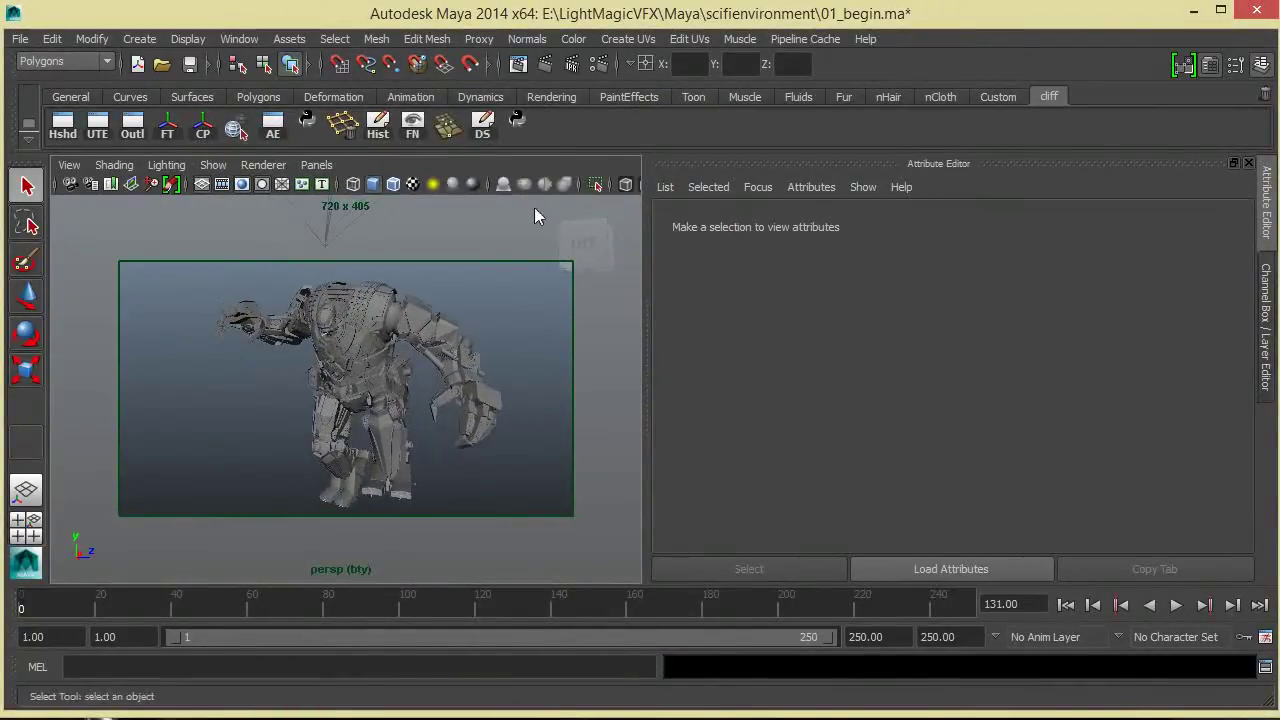
click(547, 66)
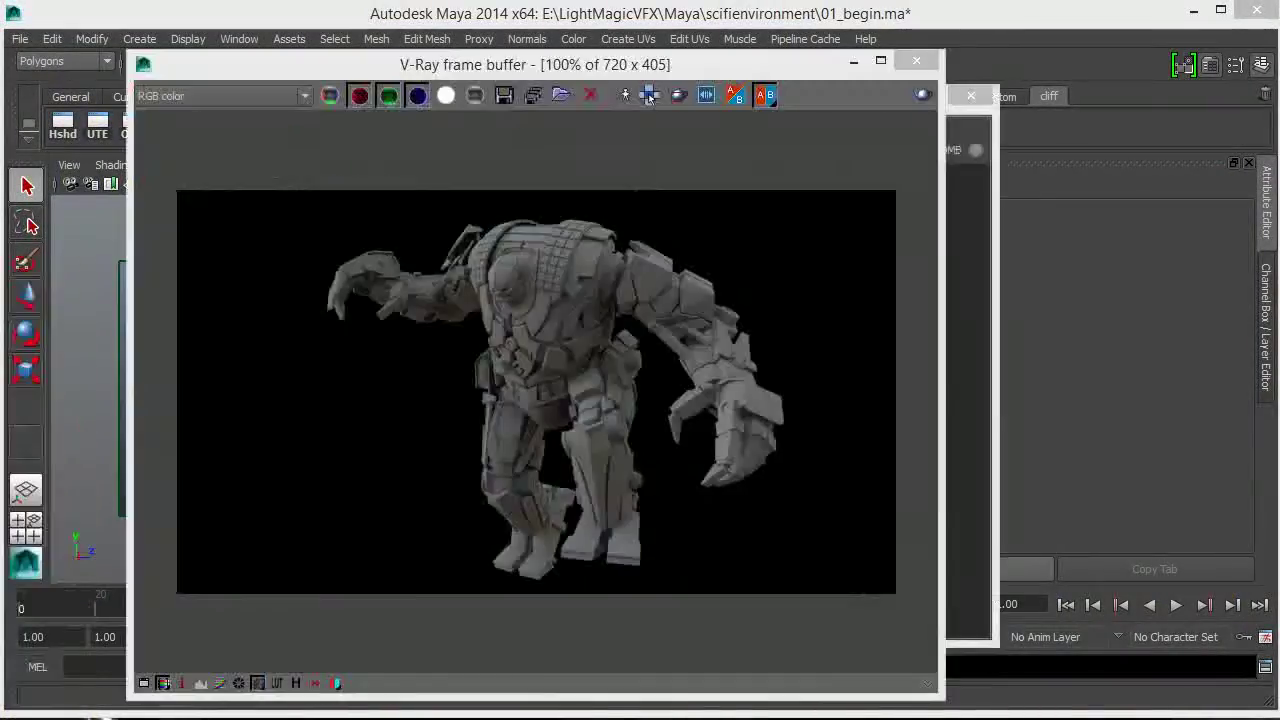
- Examine the finished robot render in the V-Ray frame buffer and the Render View, and minimize both windows
click(726, 66)
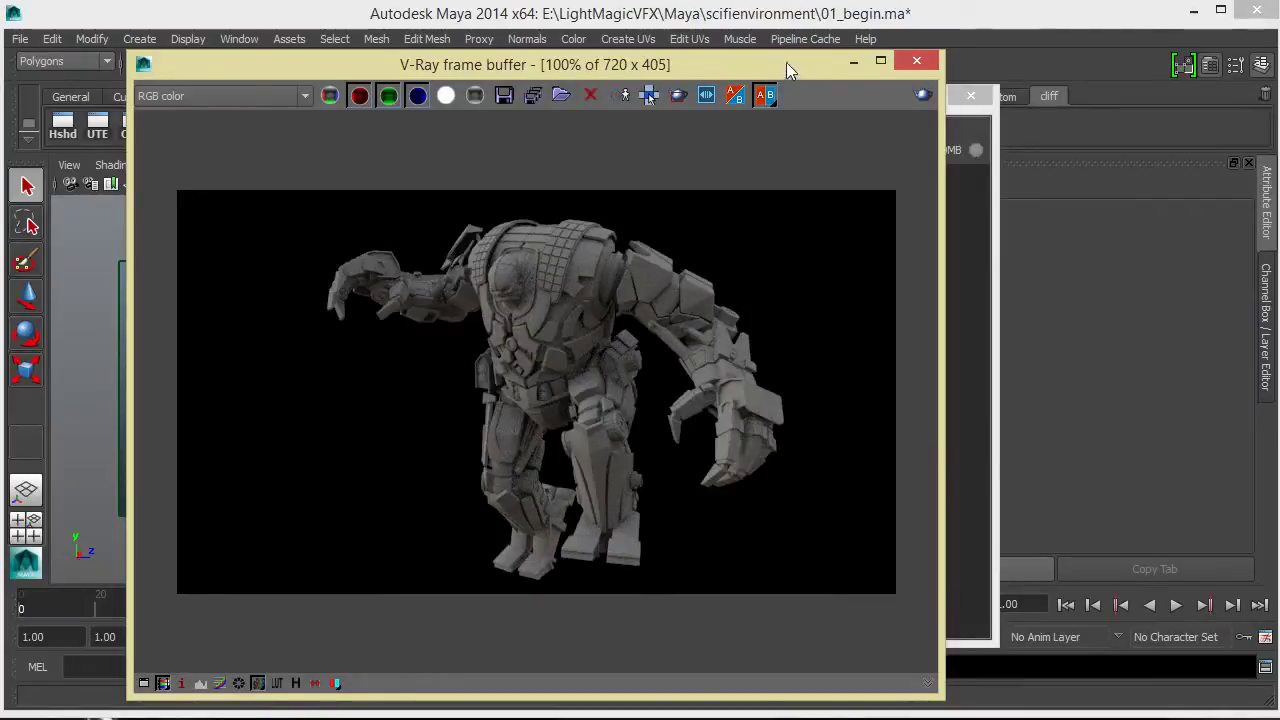
drag(786, 62, 761, 51)
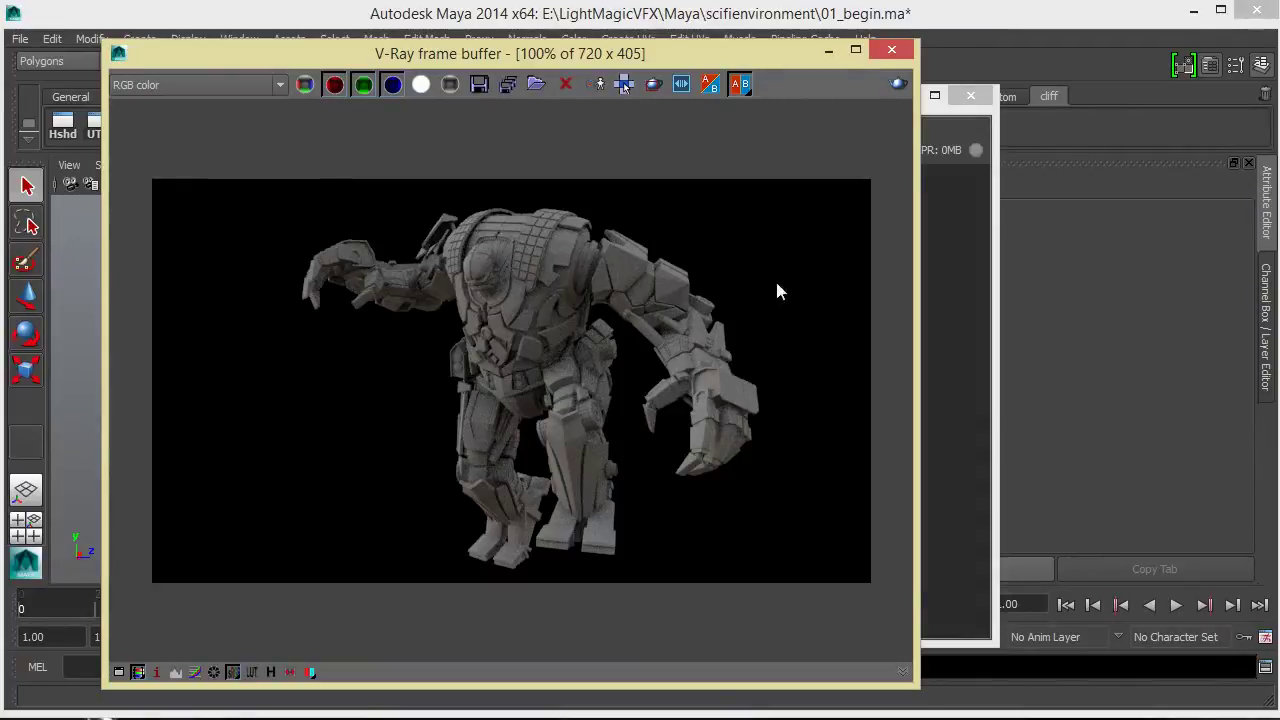
click(950, 127)
drag(728, 115, 697, 181)
click(601, 82)
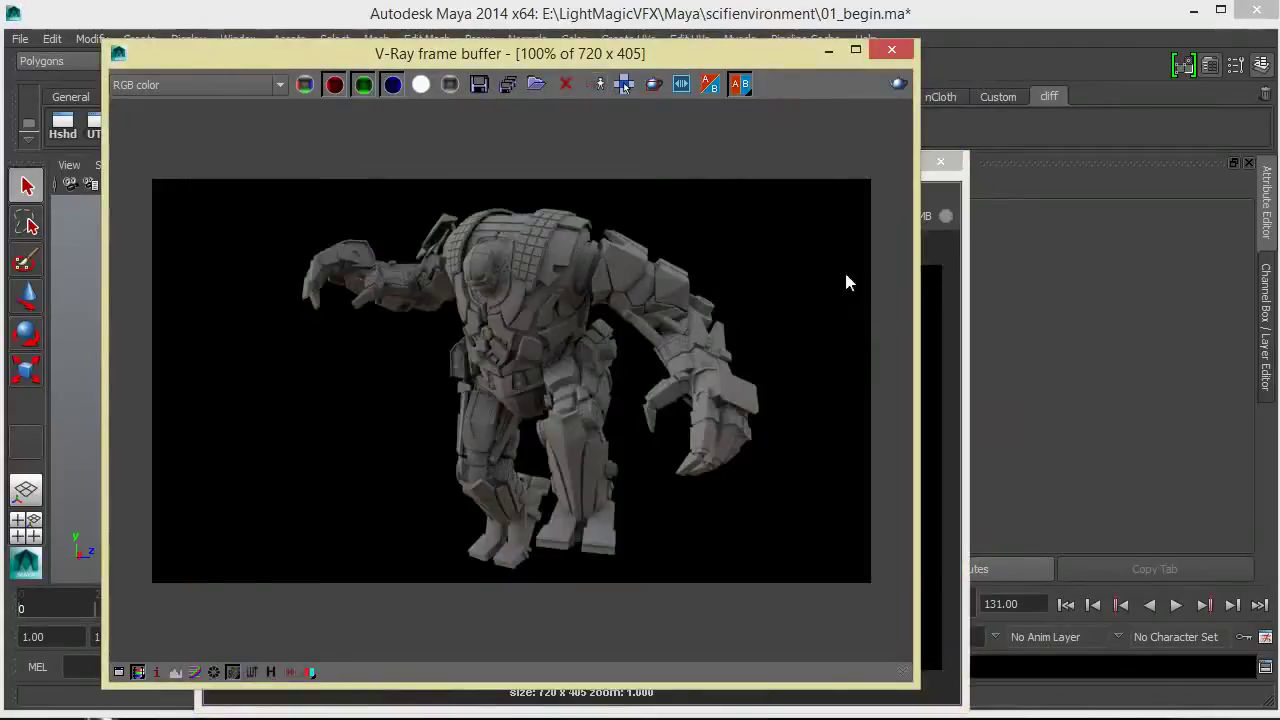
click(942, 195)
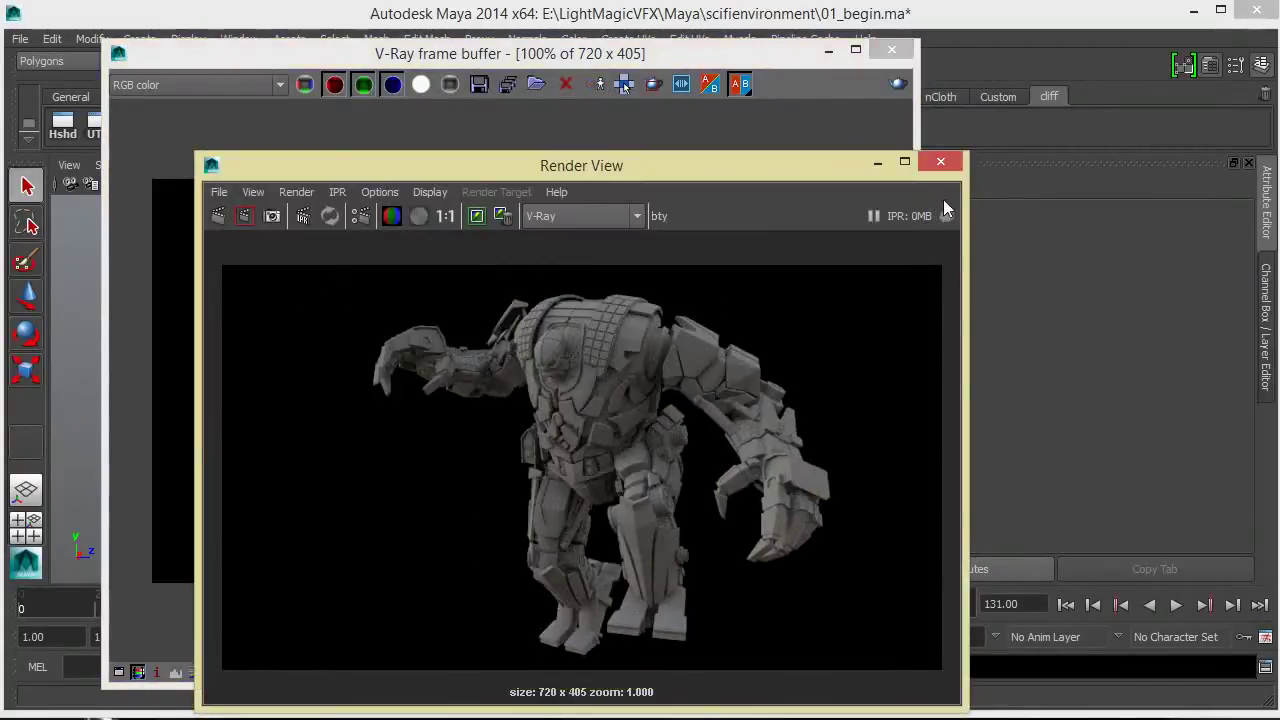
click(828, 49)
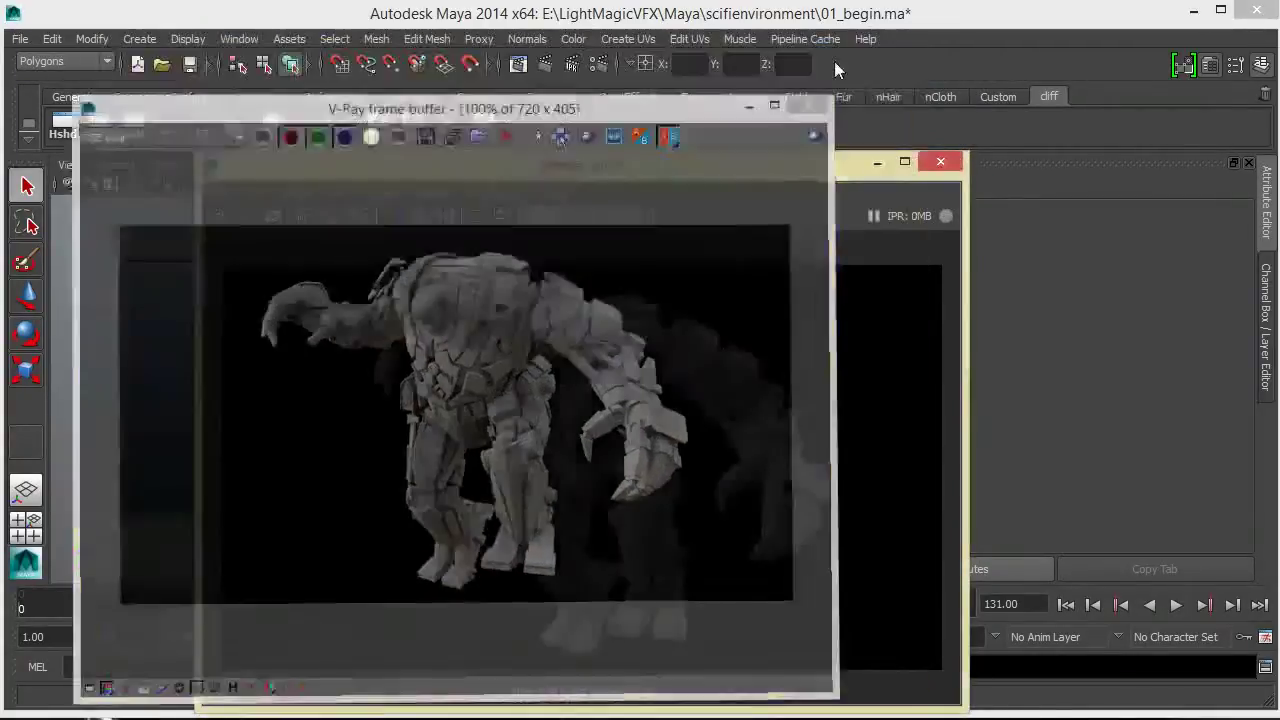
click(877, 162)
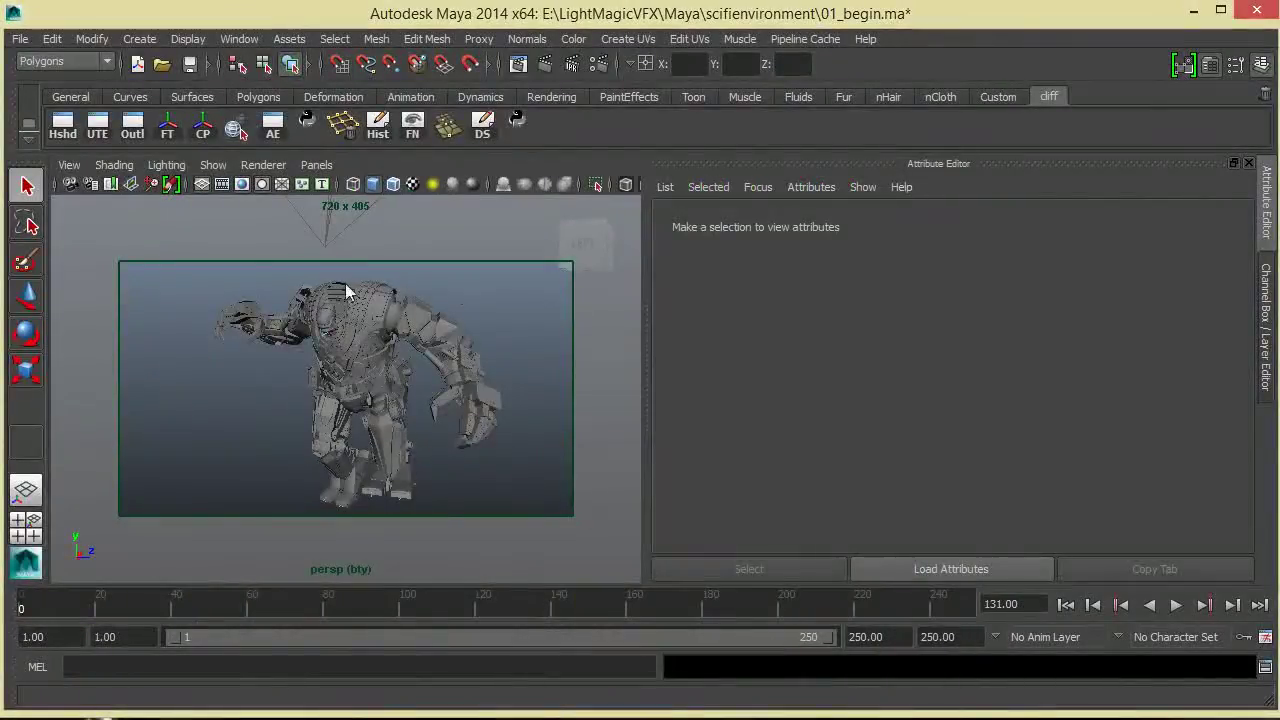
- Enable the rectangular light VRayLightRect10 above the robot and re-render the bty layer with V-Ray
click(327, 249)
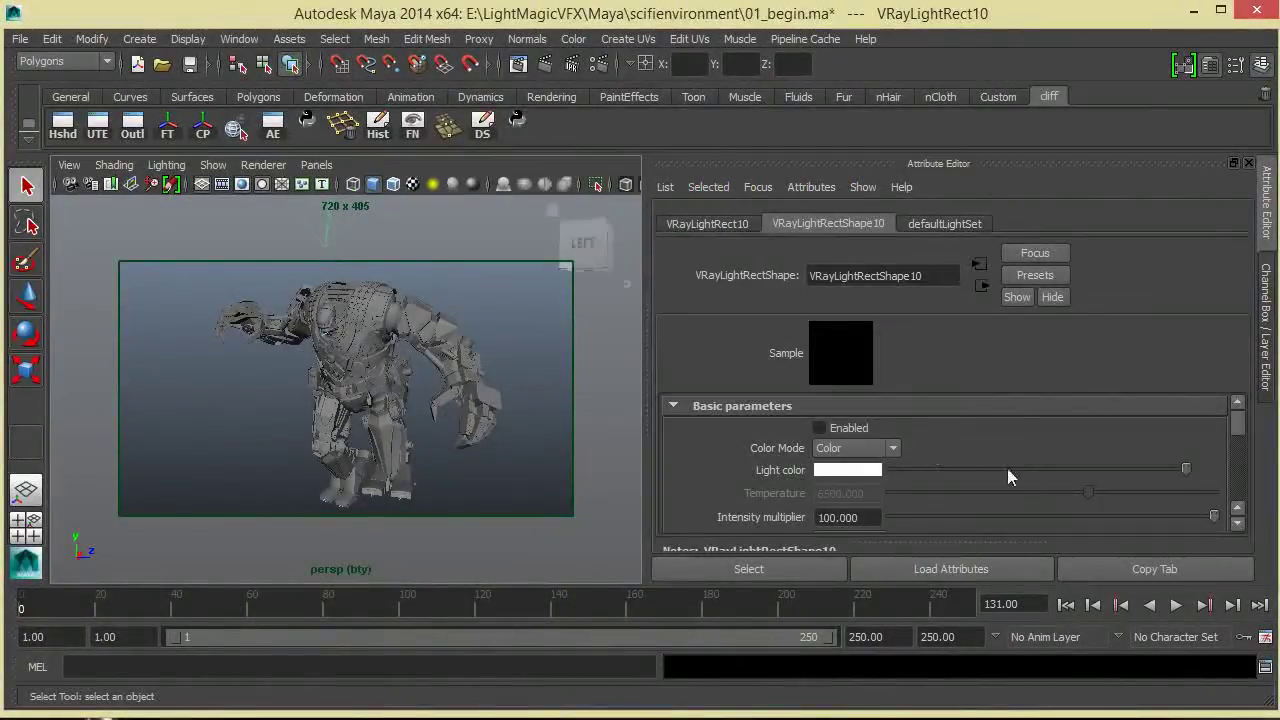
click(842, 428)
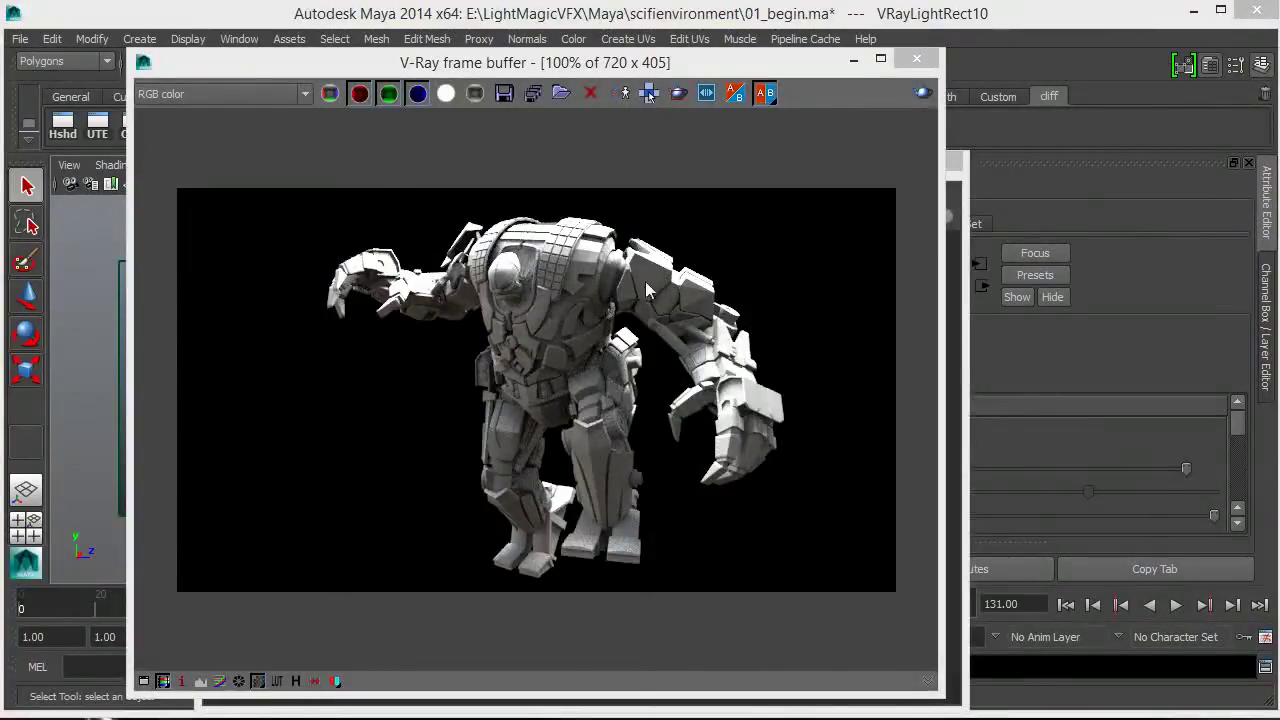
- Keep the darker dome-light image in the Render View and compare it with the new rectangular-light render
click(952, 261)
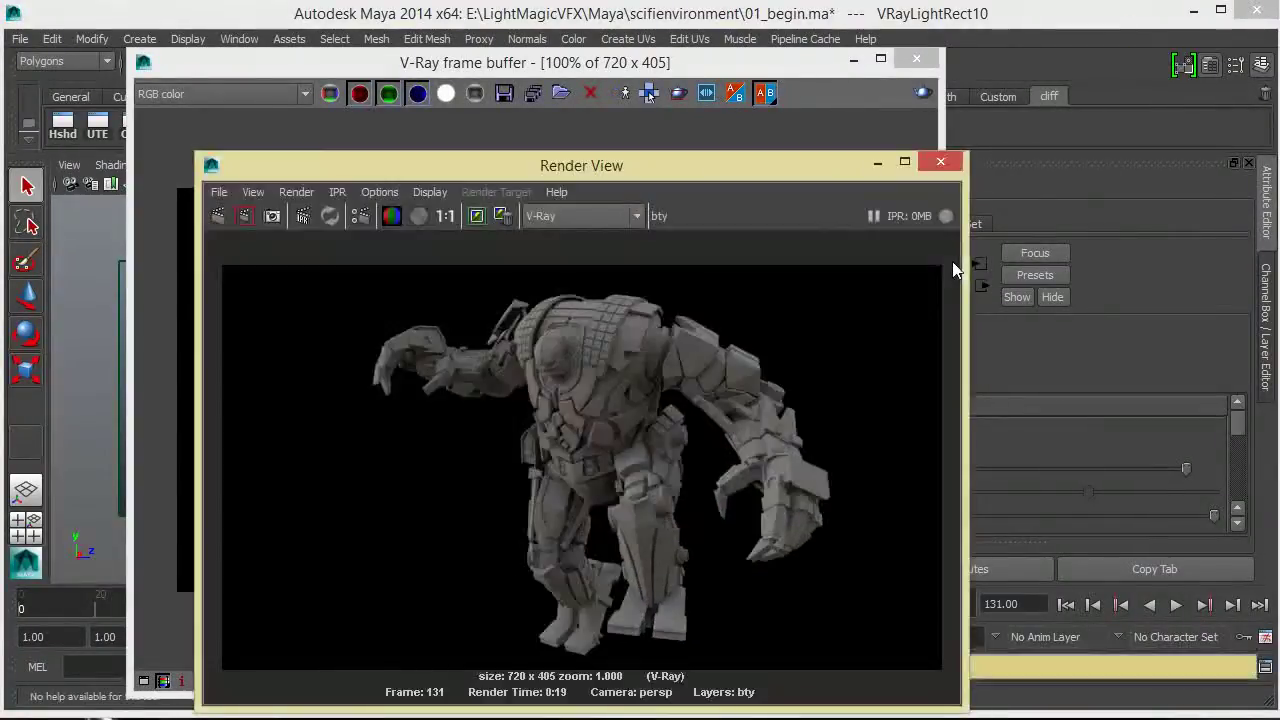
drag(800, 168, 797, 134)
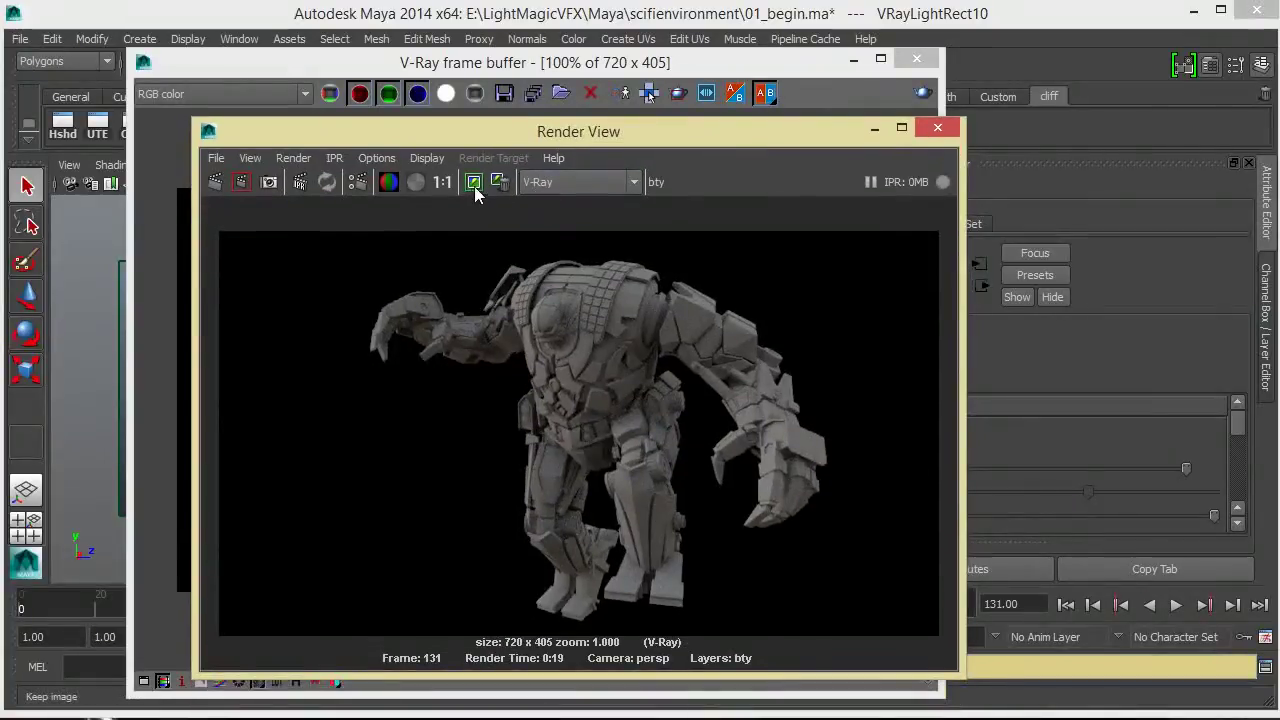
click(475, 186)
click(789, 67)
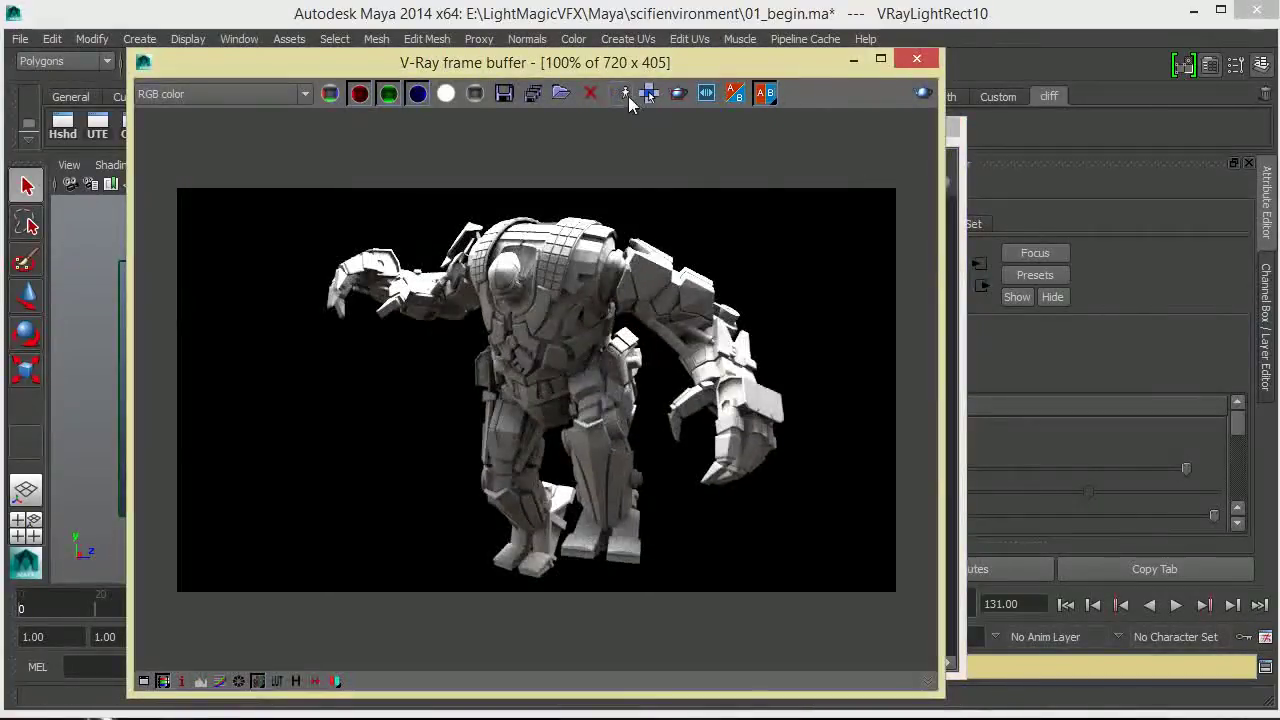
click(852, 64)
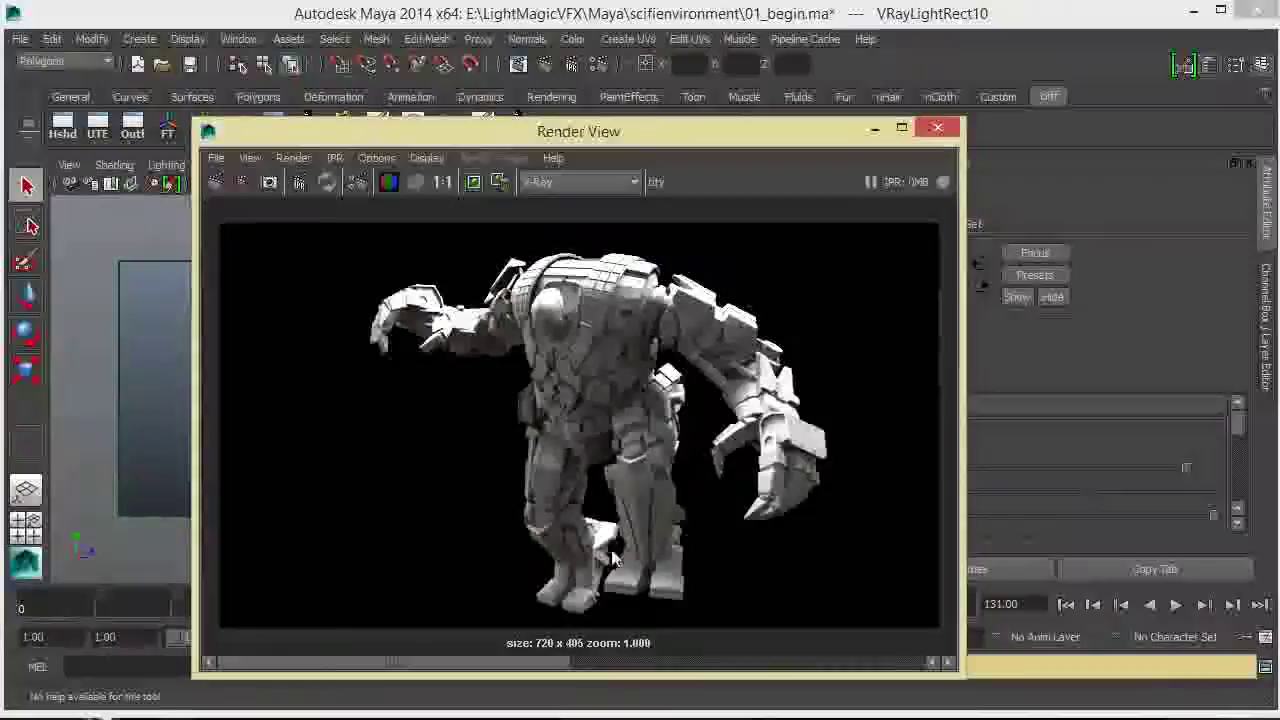
click(790, 660)
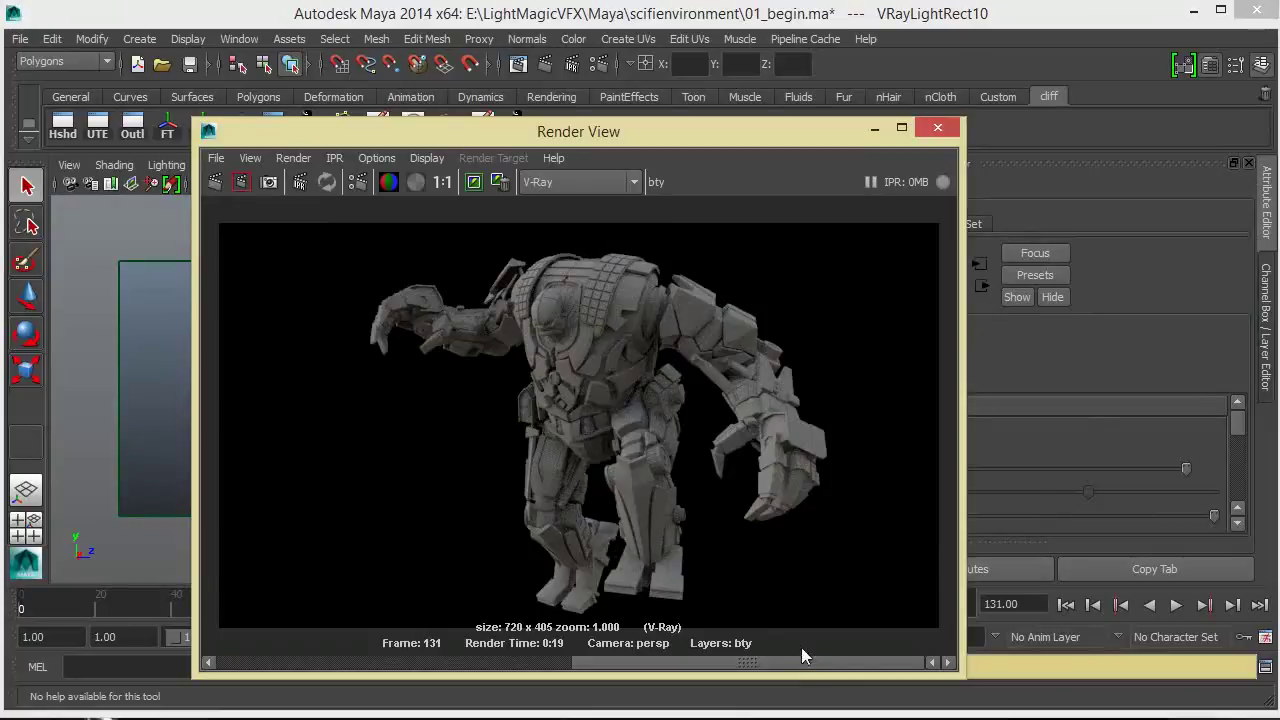
drag(683, 662, 363, 651)
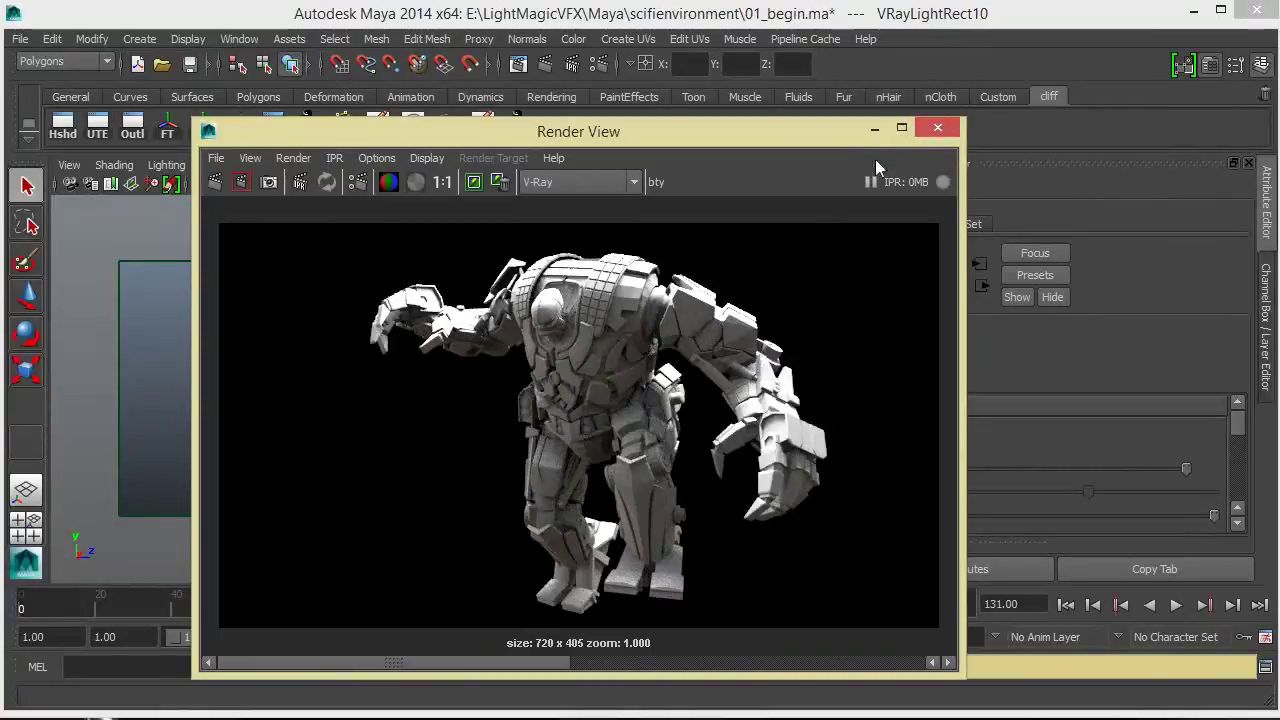
click(875, 130)
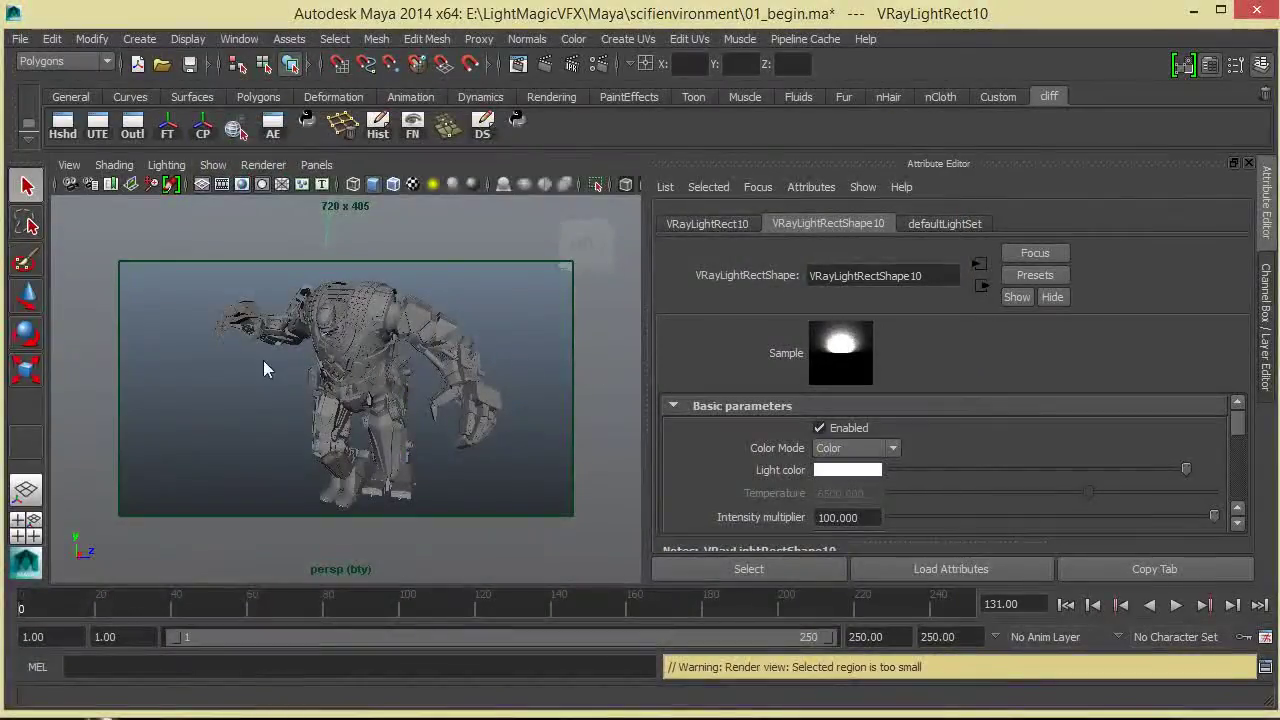
- Select the rectangular light VRayLightRect9 beside the robot and check its enabled state and intensity multiplier
click(157, 391)
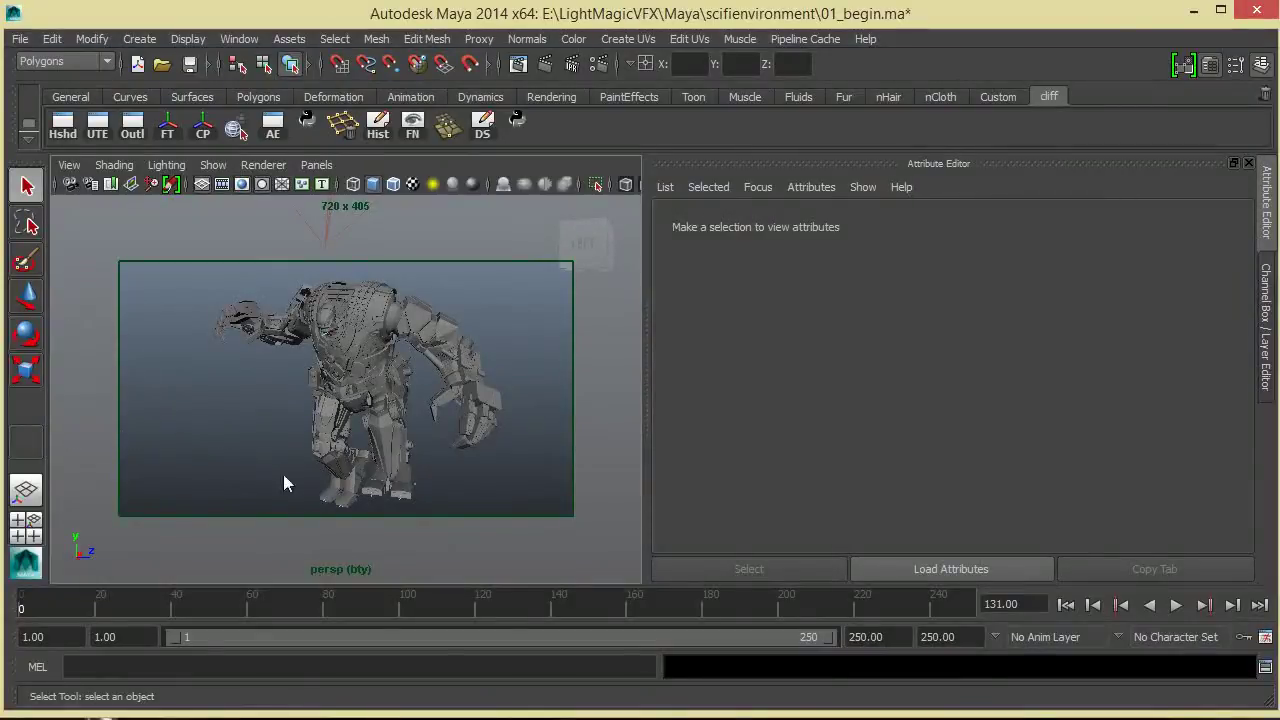
alt+drag(318, 462, 156, 400)
scroll(248, 385, down, 3)
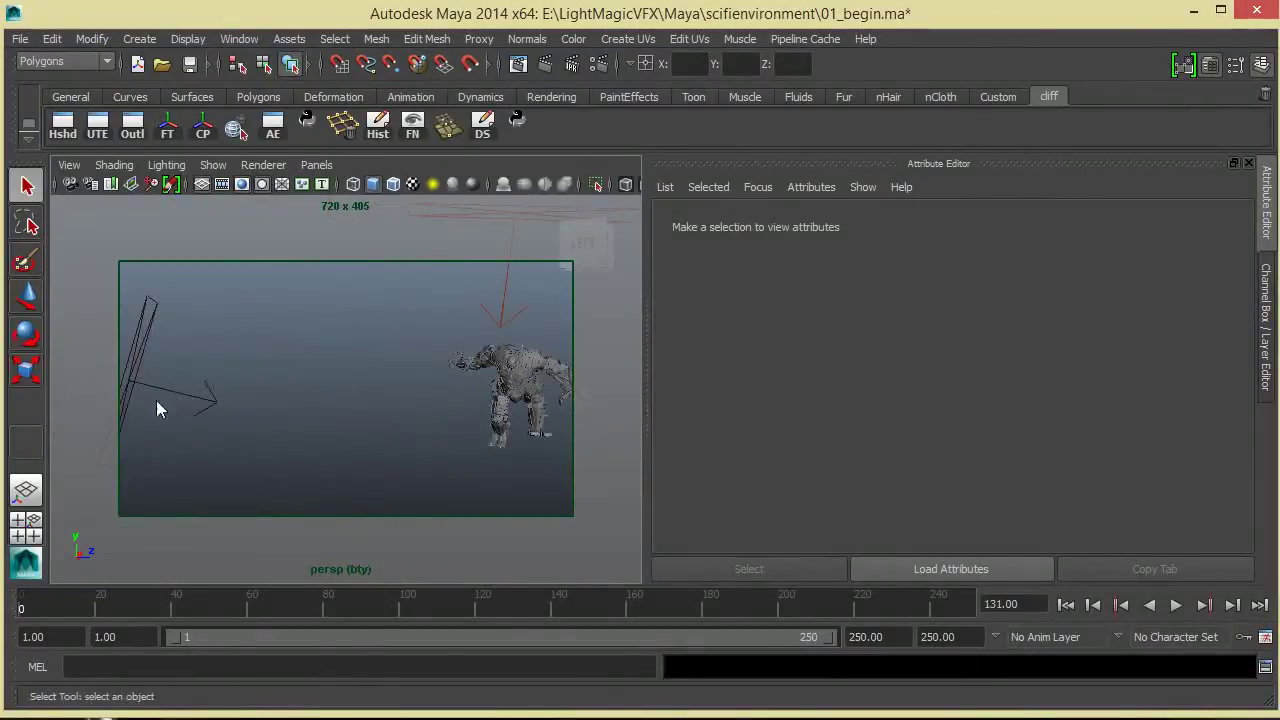
click(156, 400)
alt+drag(410, 391, 196, 248)
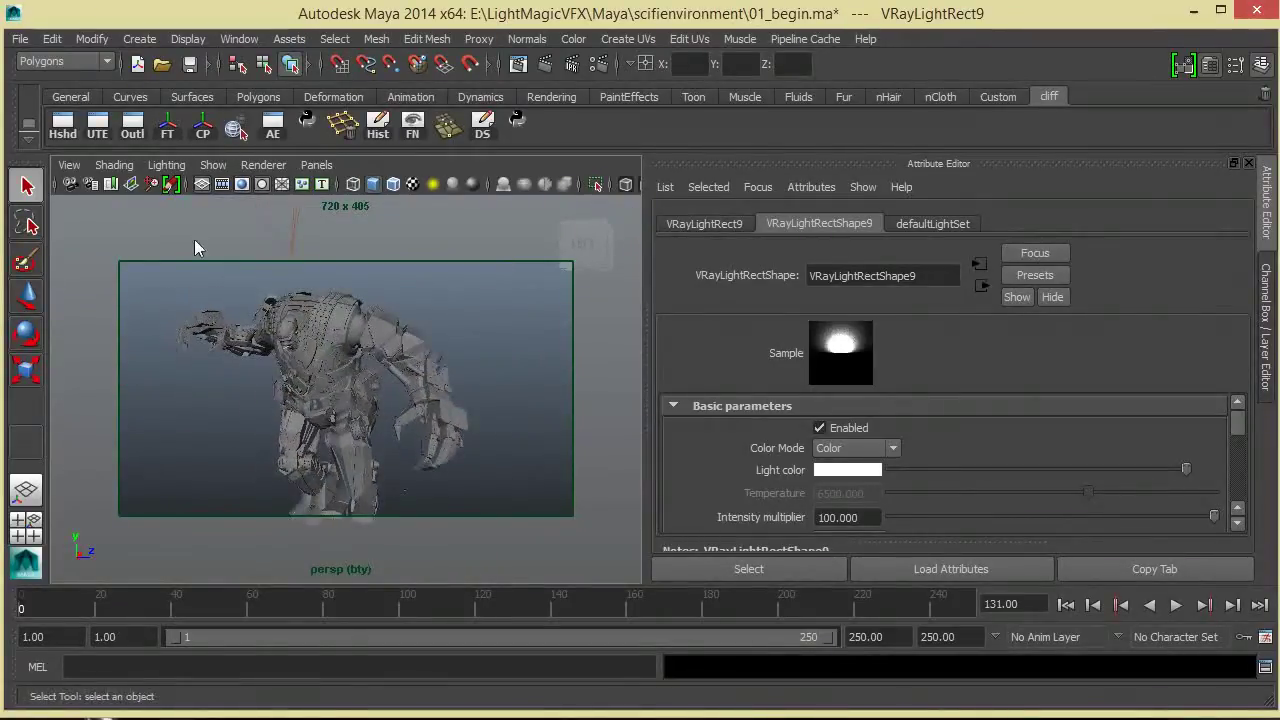
- Recall a bookmarked camera view, adjust the framing of the robot and render the bty layer again
click(69, 166)
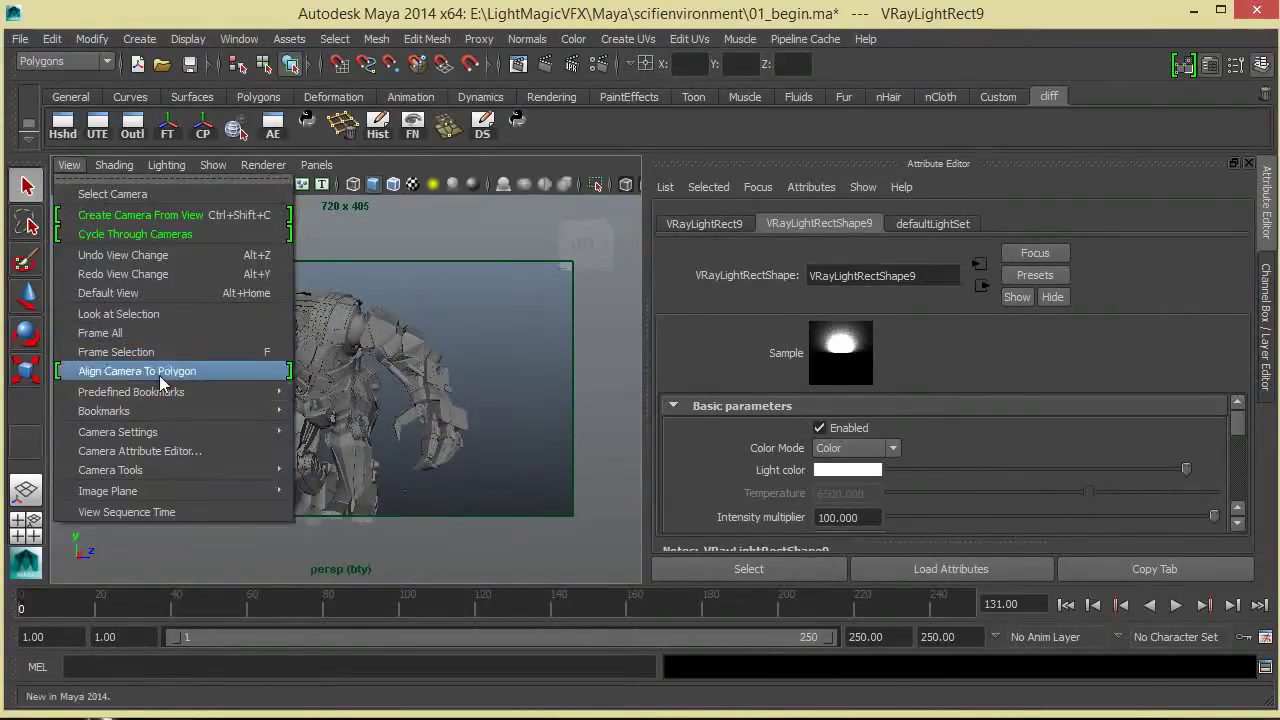
mouse_move(163, 410)
click(343, 404)
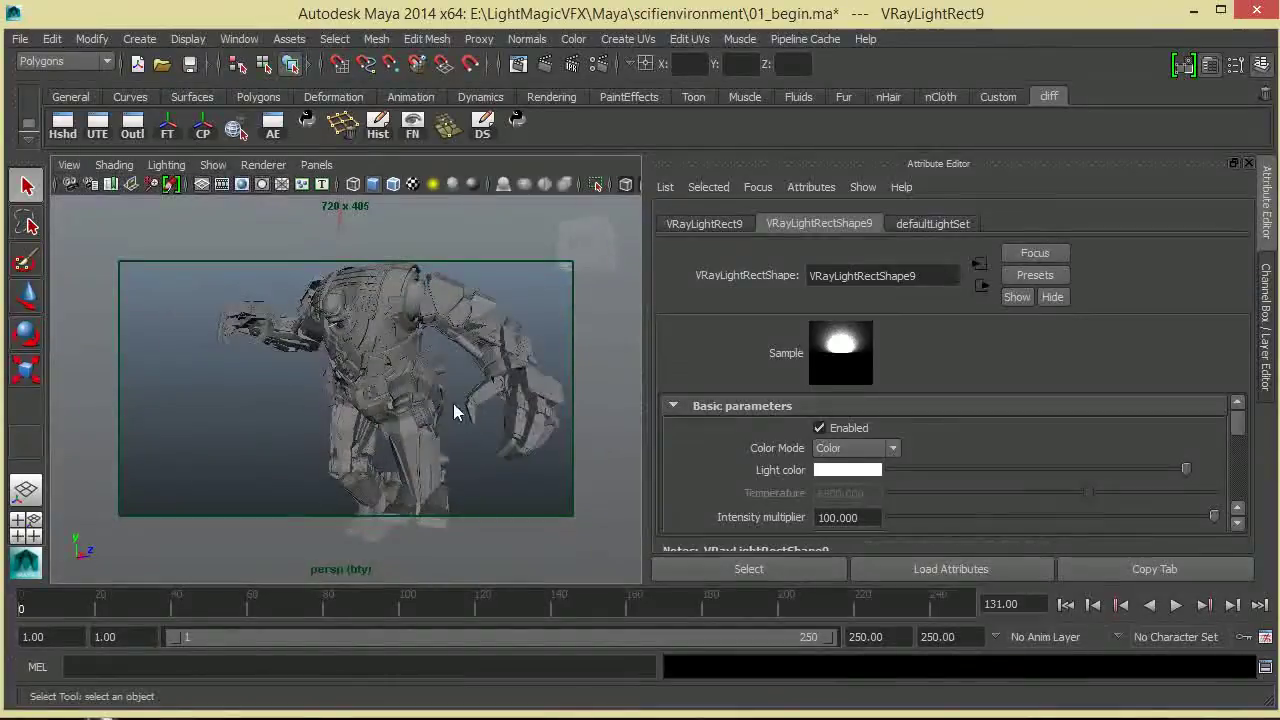
alt+drag(471, 438, 437, 415)
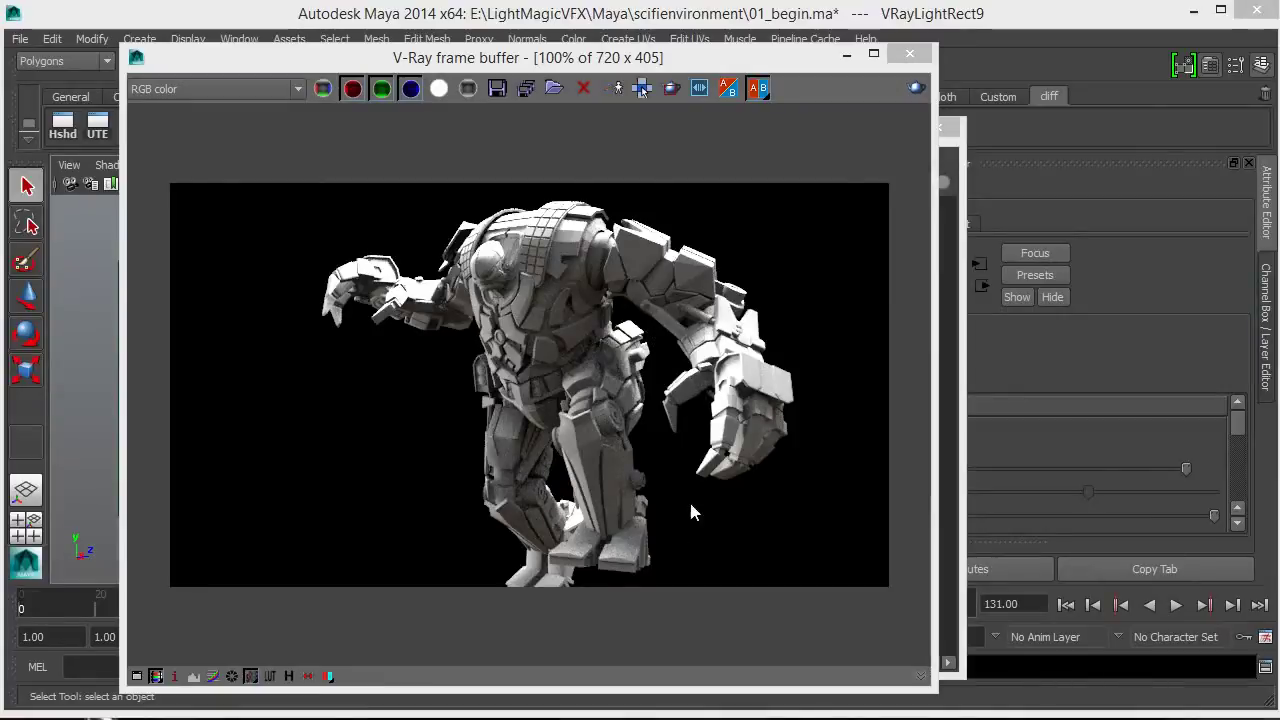
- Keep the previous rectangular-light image in the Render View and compare the stored robot renders
drag(819, 64, 763, 64)
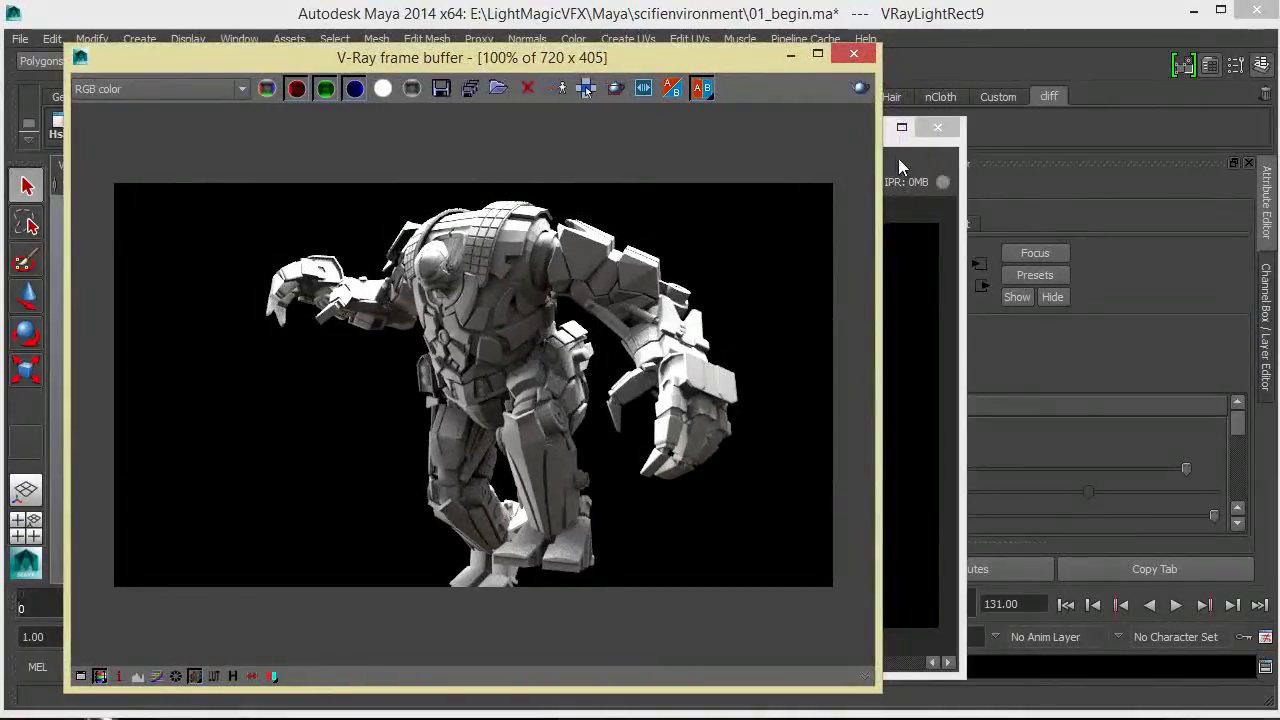
click(896, 157)
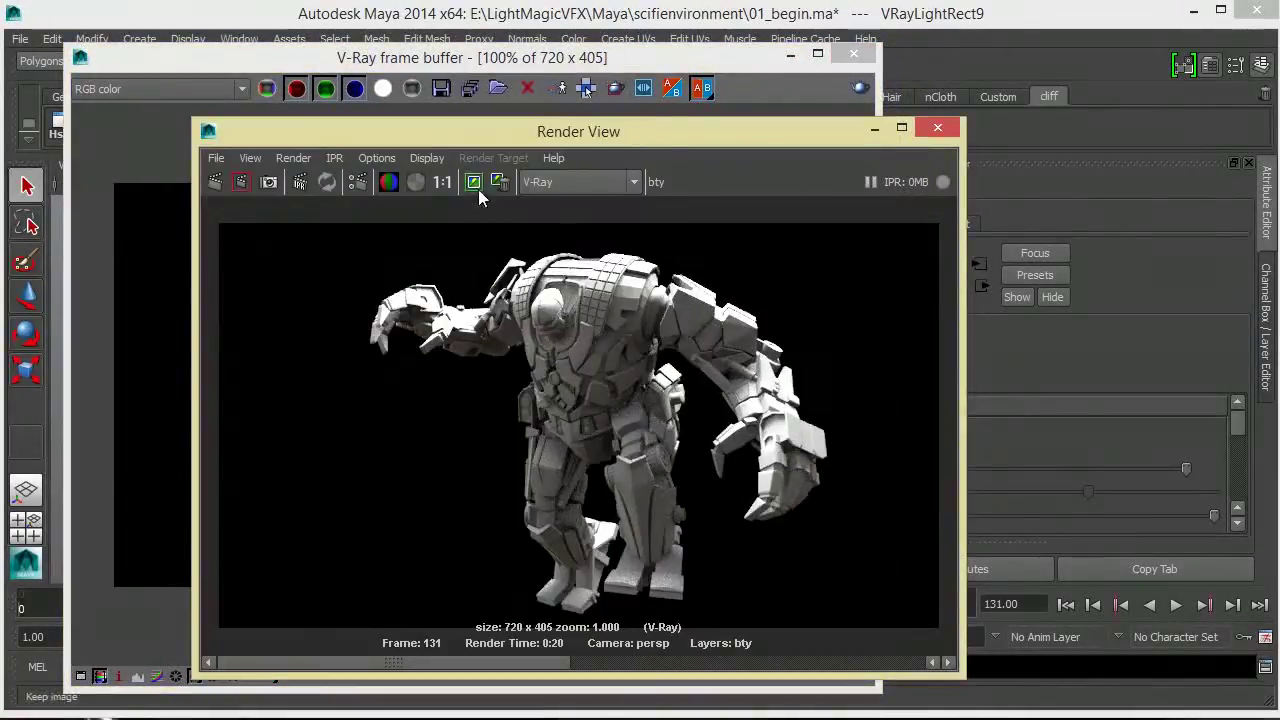
click(560, 90)
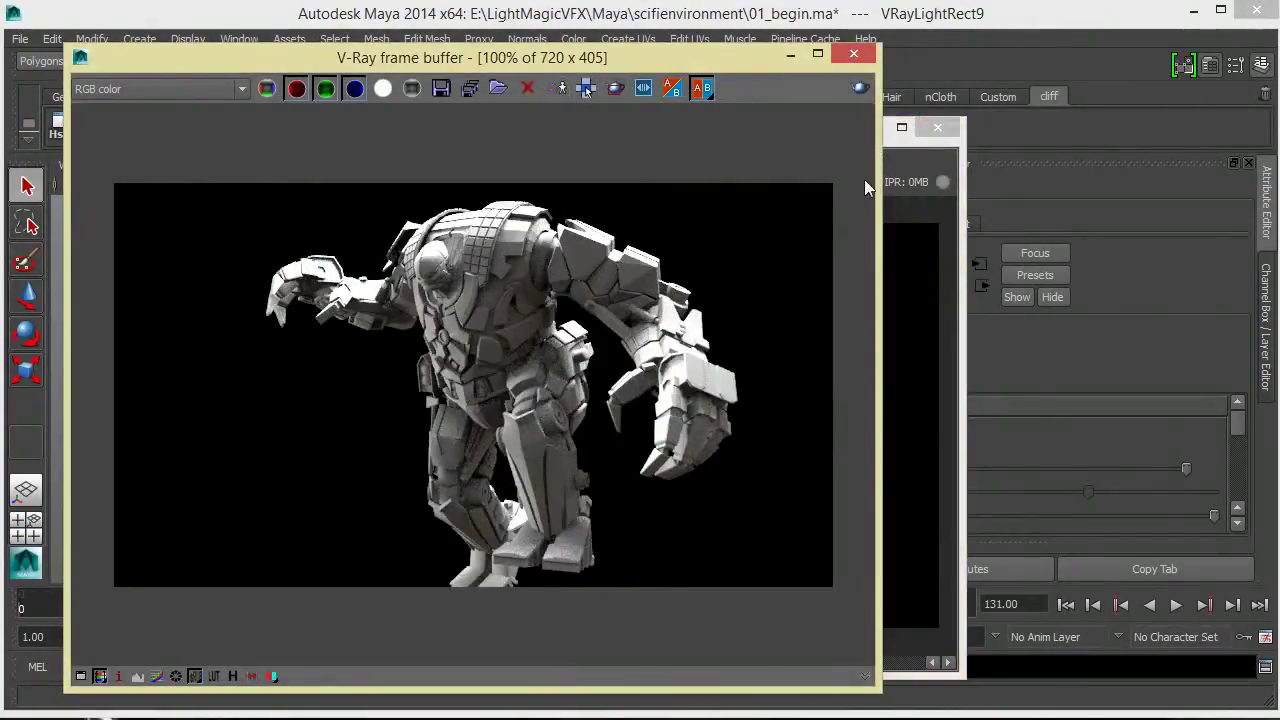
drag(762, 63, 725, 114)
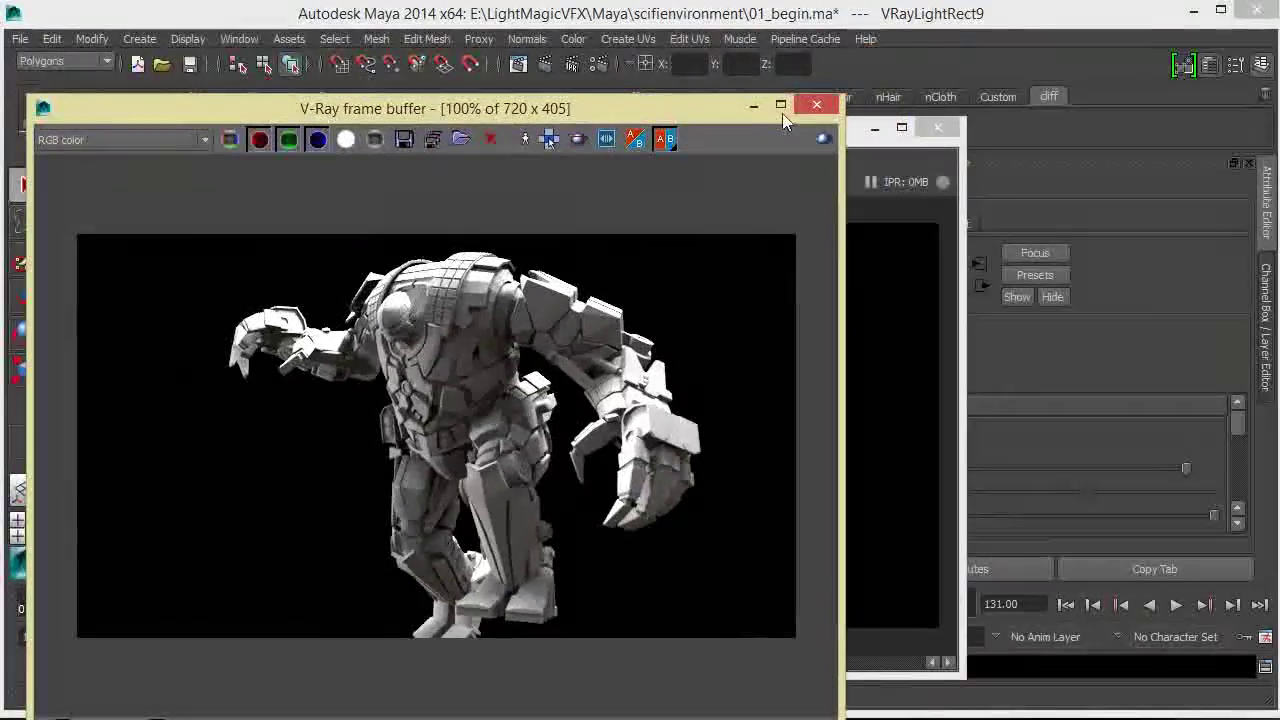
click(753, 105)
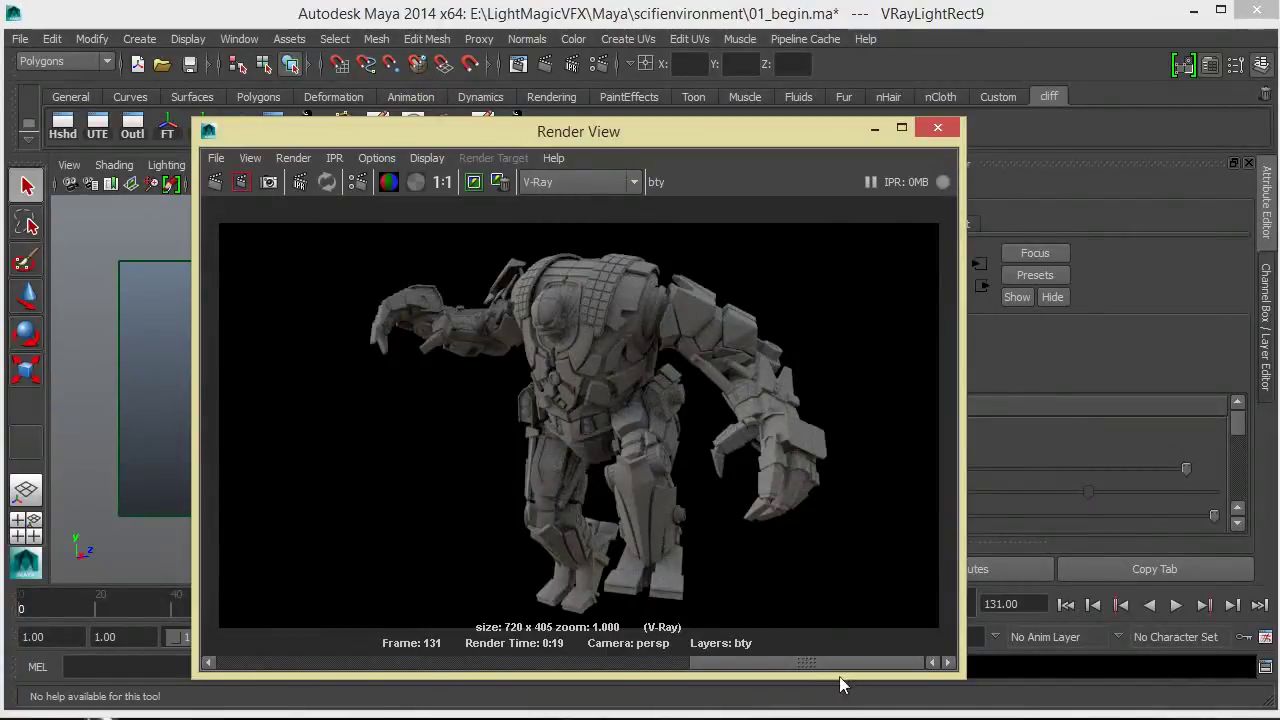
click(662, 660)
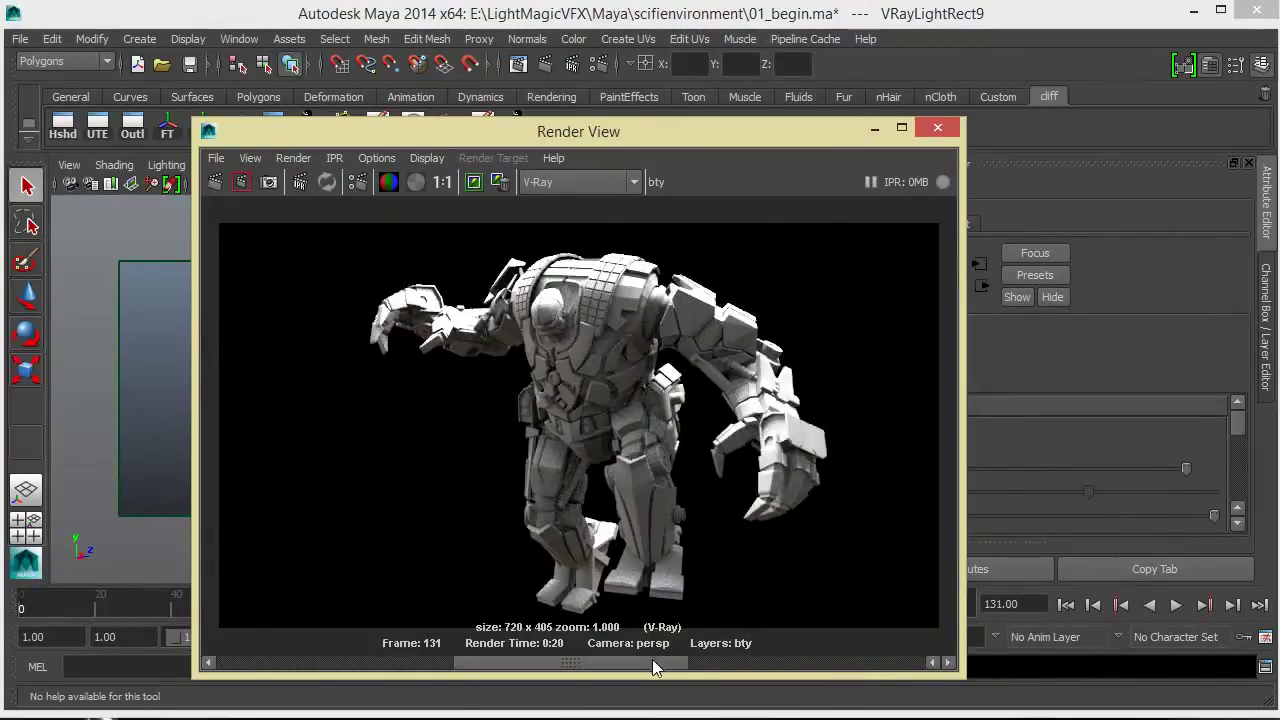
drag(652, 659, 363, 660)
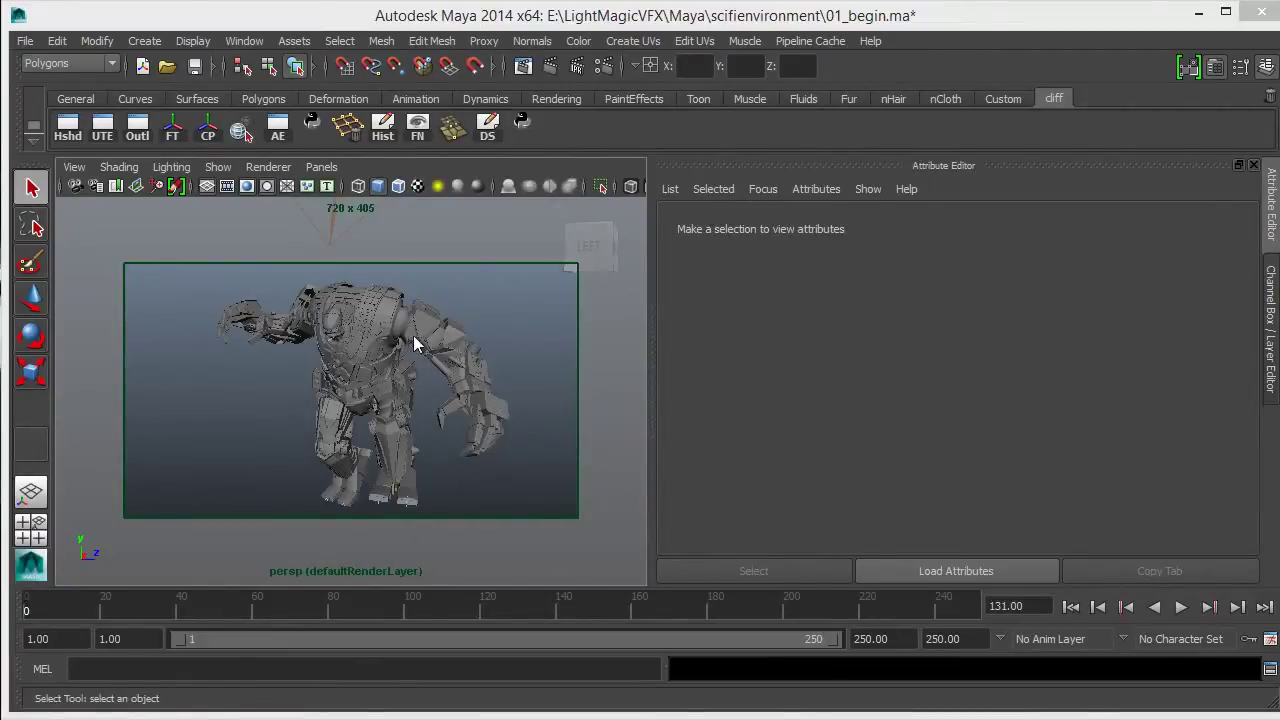
- Select the whole robot, examine its UV layout in the UV Texture Editor and put the editor away
mouse_move(416, 348)
alt+mouse_down()
mouse_move(471, 354)
mouse_move(404, 348)
mouse_move(421, 337)
alt+mouse_up()
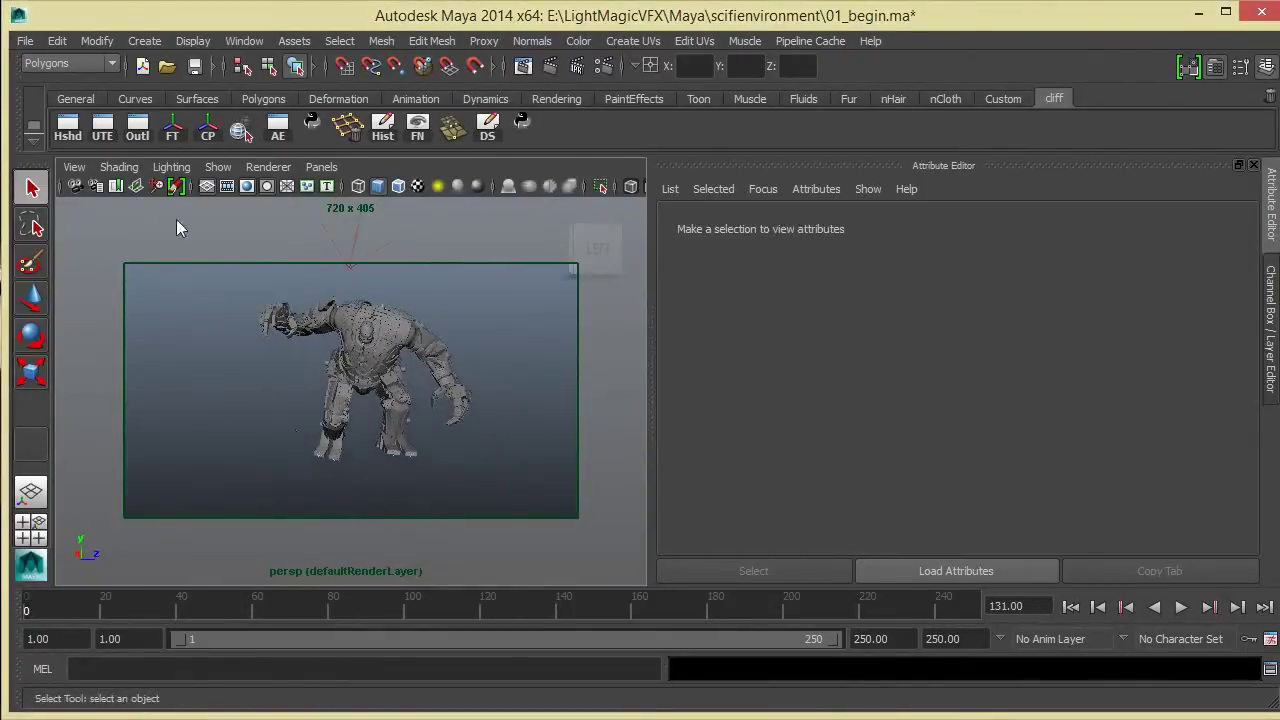
click(104, 132)
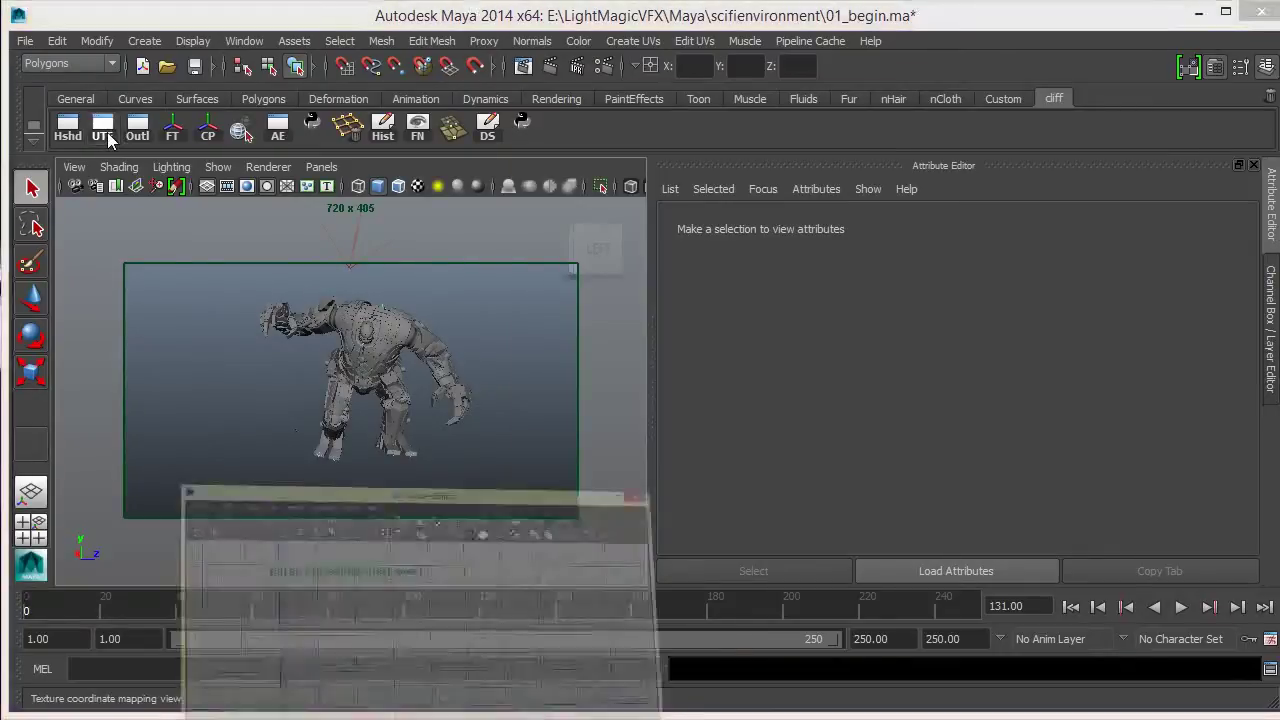
drag(245, 322, 486, 456)
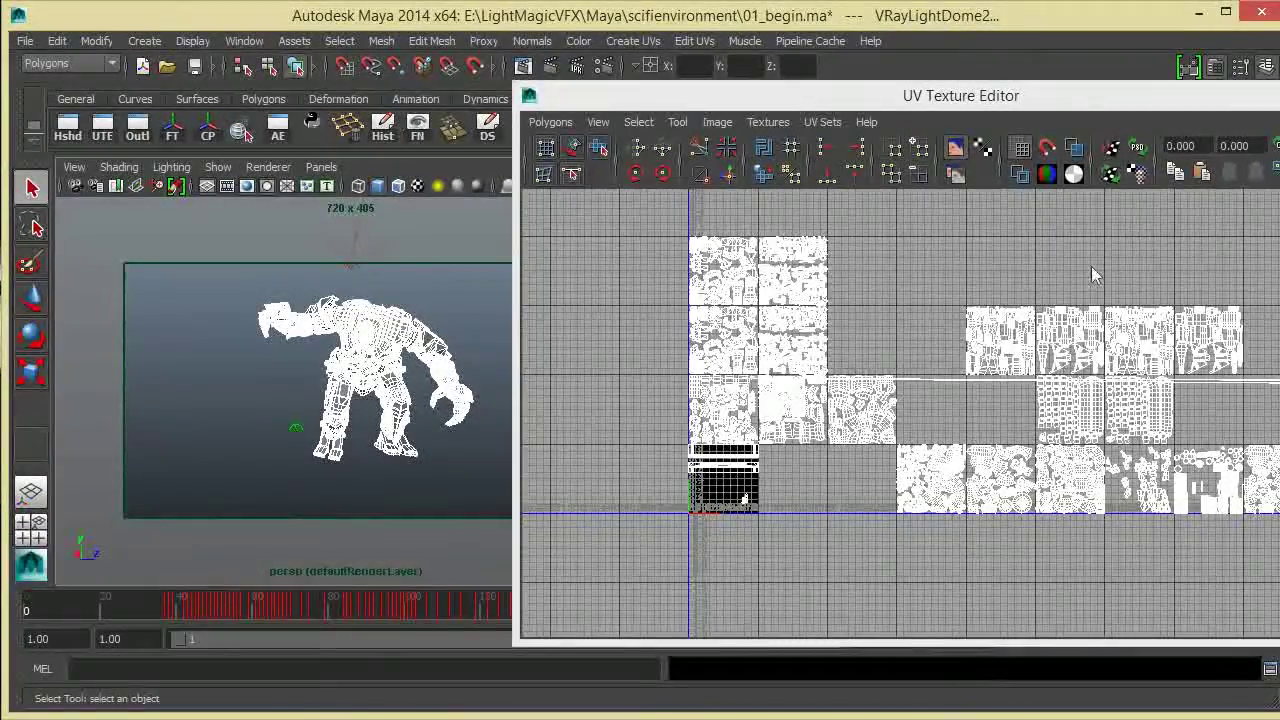
drag(1276, 104, 1040, 104)
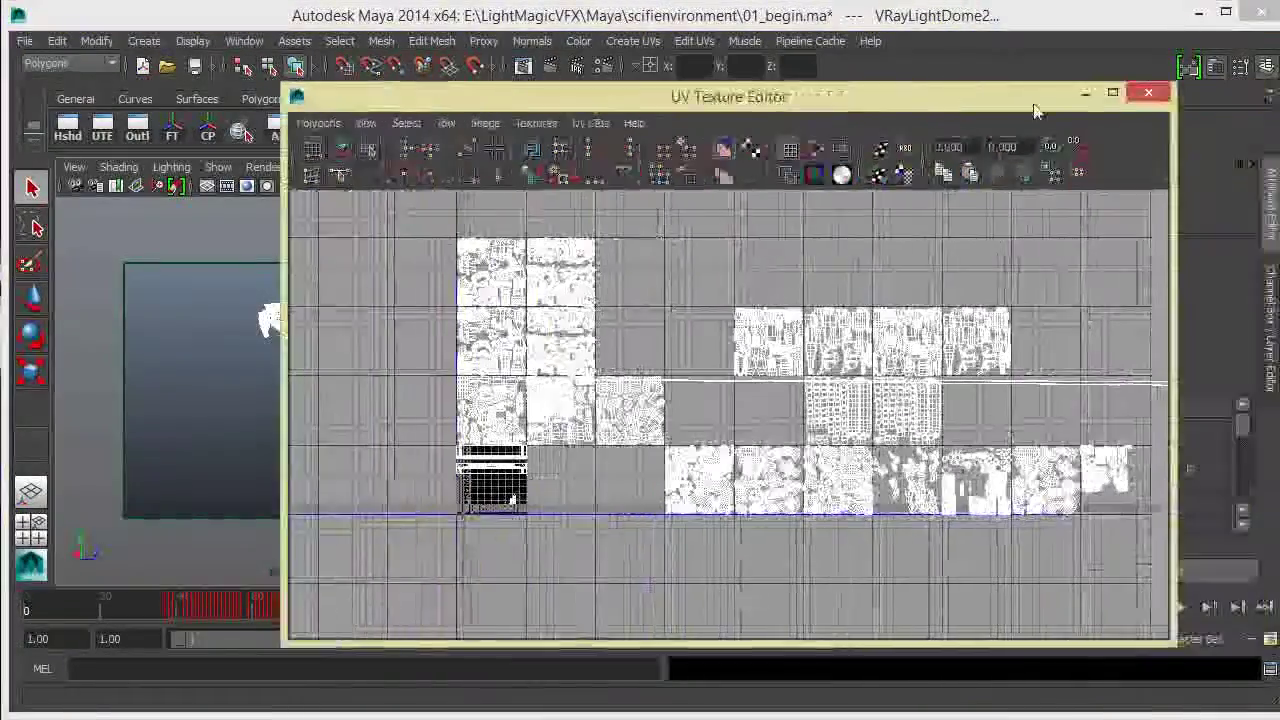
click(1071, 97)
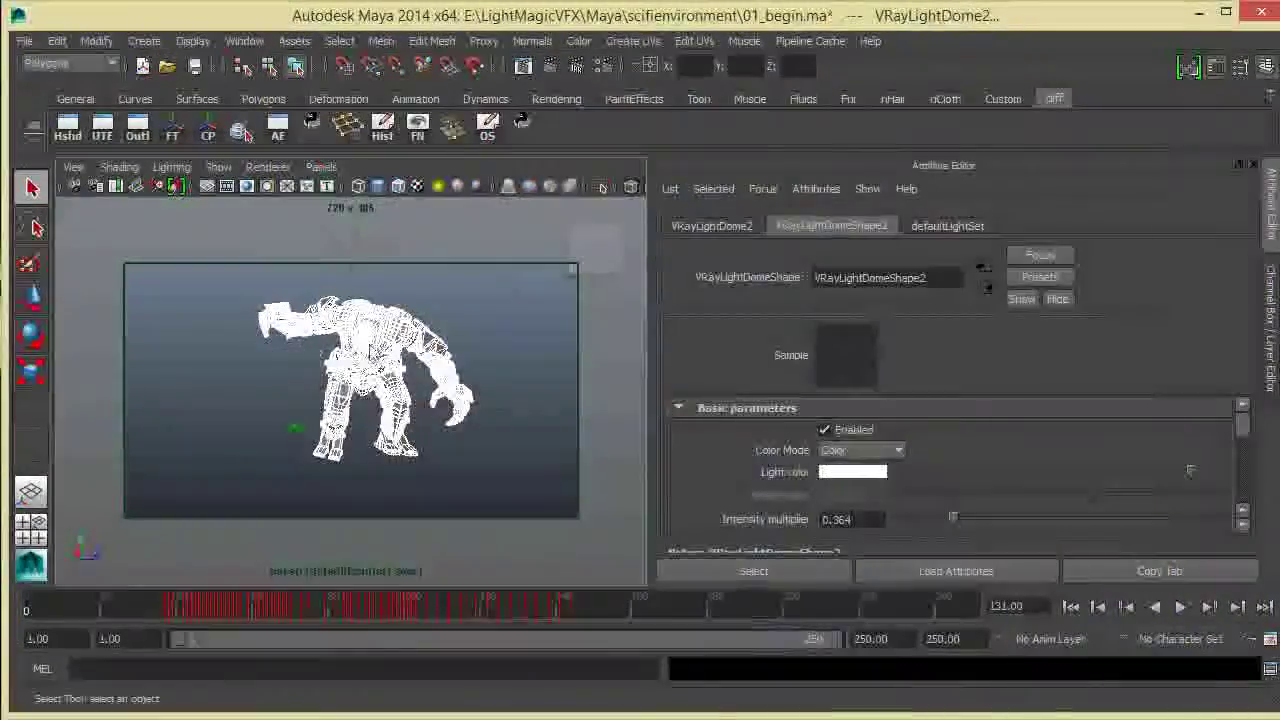
- Clear the robot selection and examine the shaded model from its side
click(447, 321)
alt+right_drag(416, 366, 475, 399)
alt+drag(475, 399, 443, 349)
alt+right_drag(443, 349, 379, 353)
alt+drag(379, 353, 383, 353)
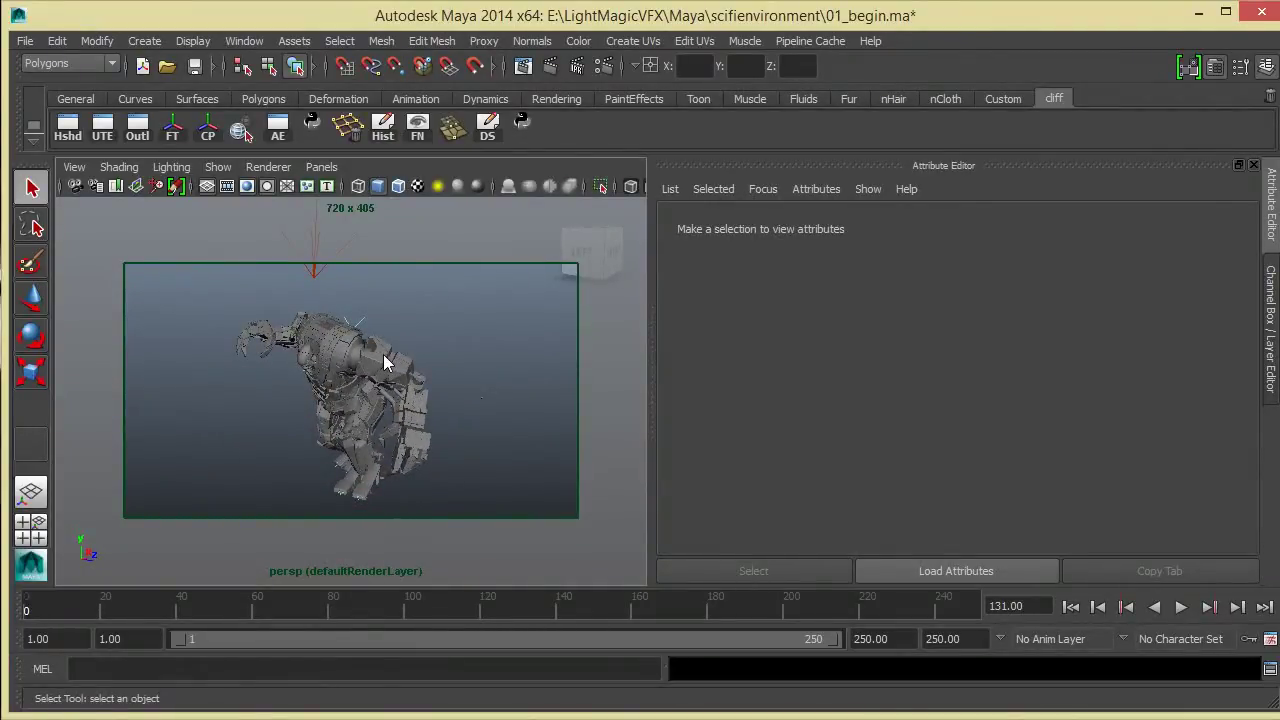
alt+drag(418, 341, 431, 328)
- Open the Hypershade, enlarge the materials area and graph the network of the red-labelled robot body material
click(68, 130)
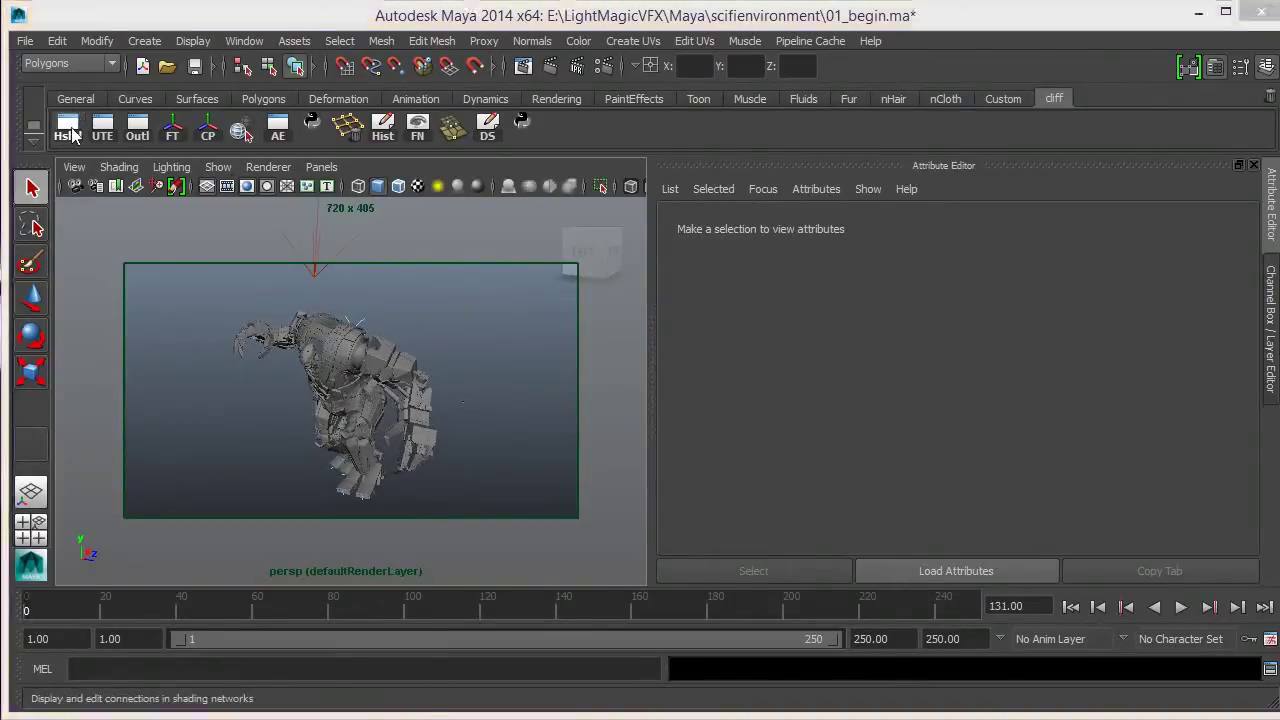
scroll(787, 418, down, 3)
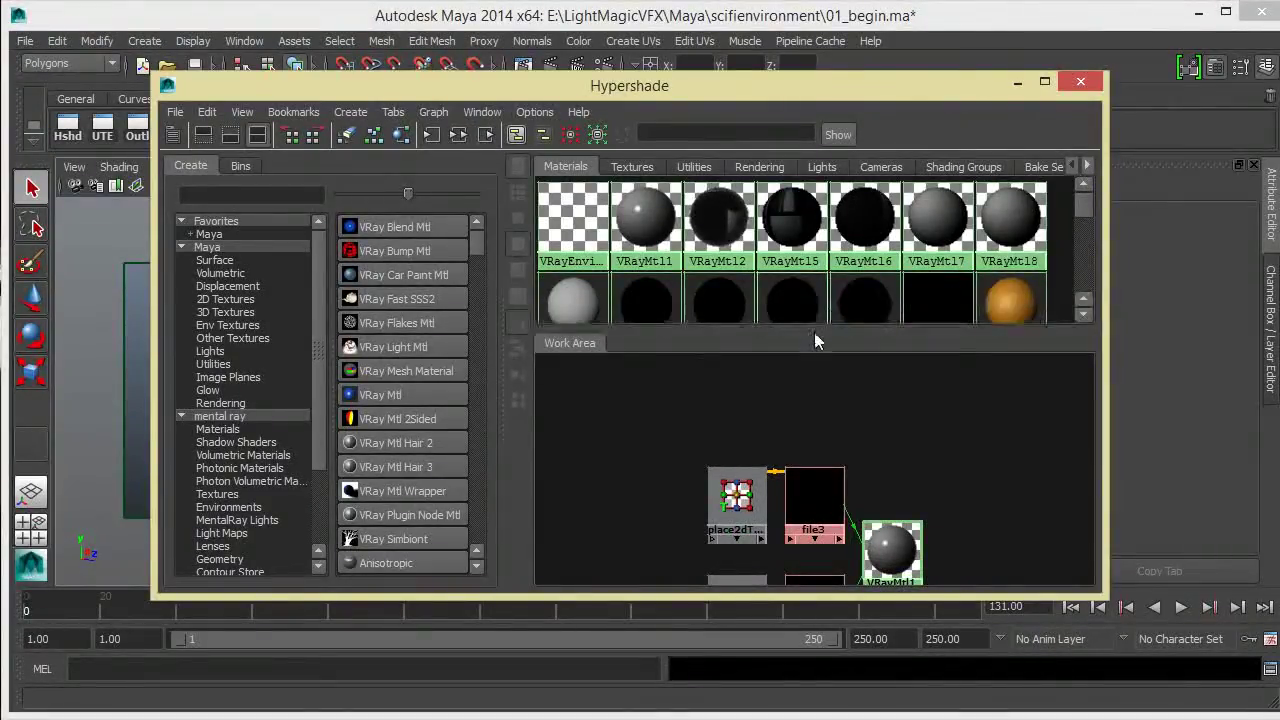
drag(814, 328, 816, 436)
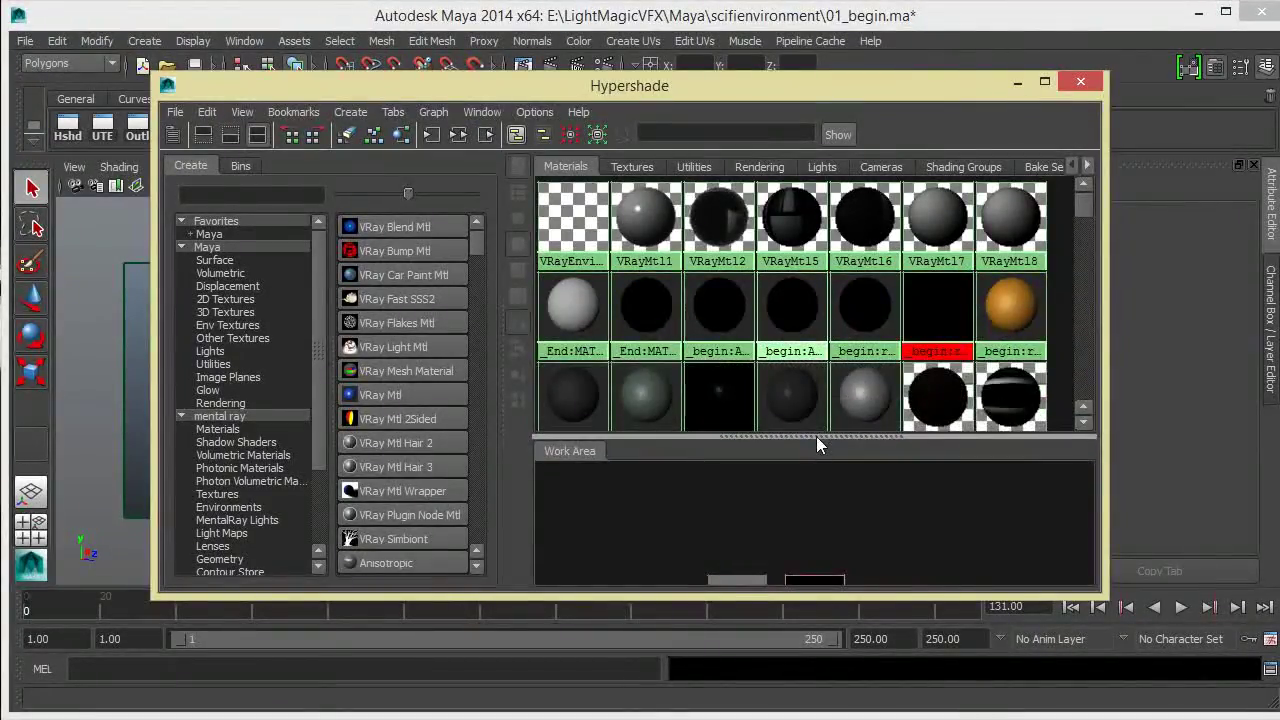
right_drag(931, 310, 938, 362)
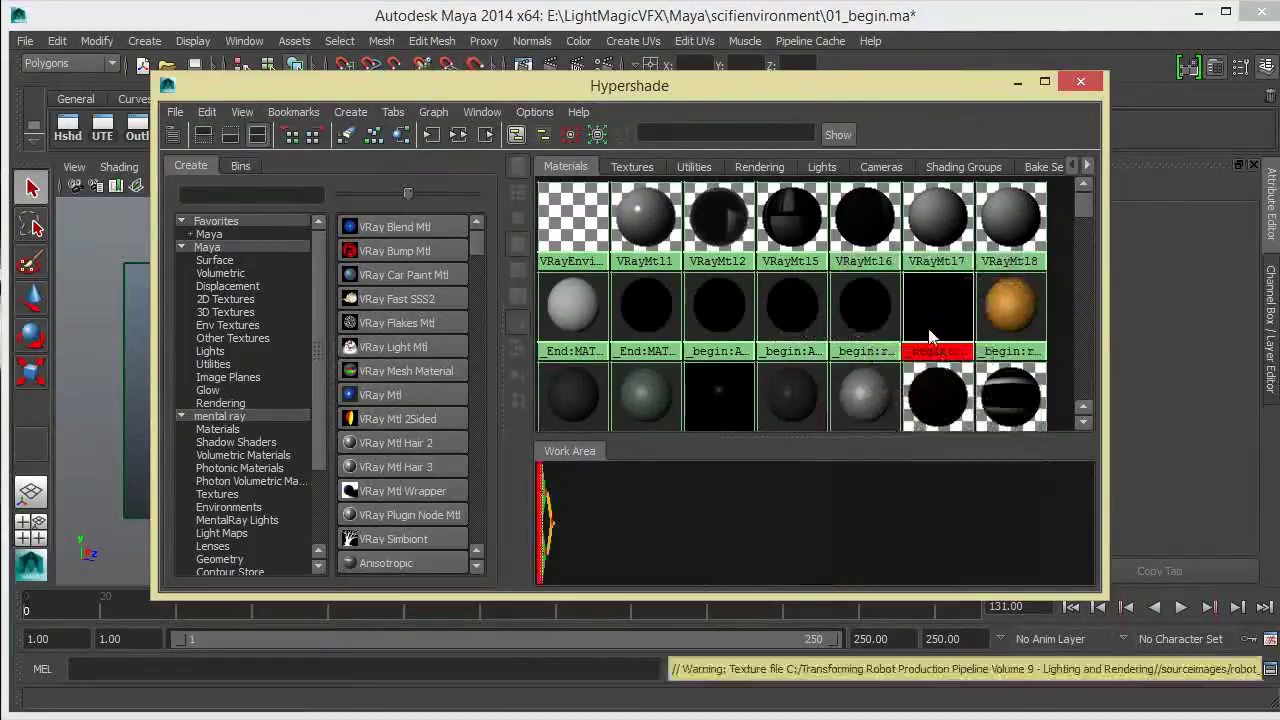
- Show only the Hypershade work area and enlarge the graphed robot material network
drag(768, 437, 915, 335)
alt+middle_drag(710, 418, 917, 462)
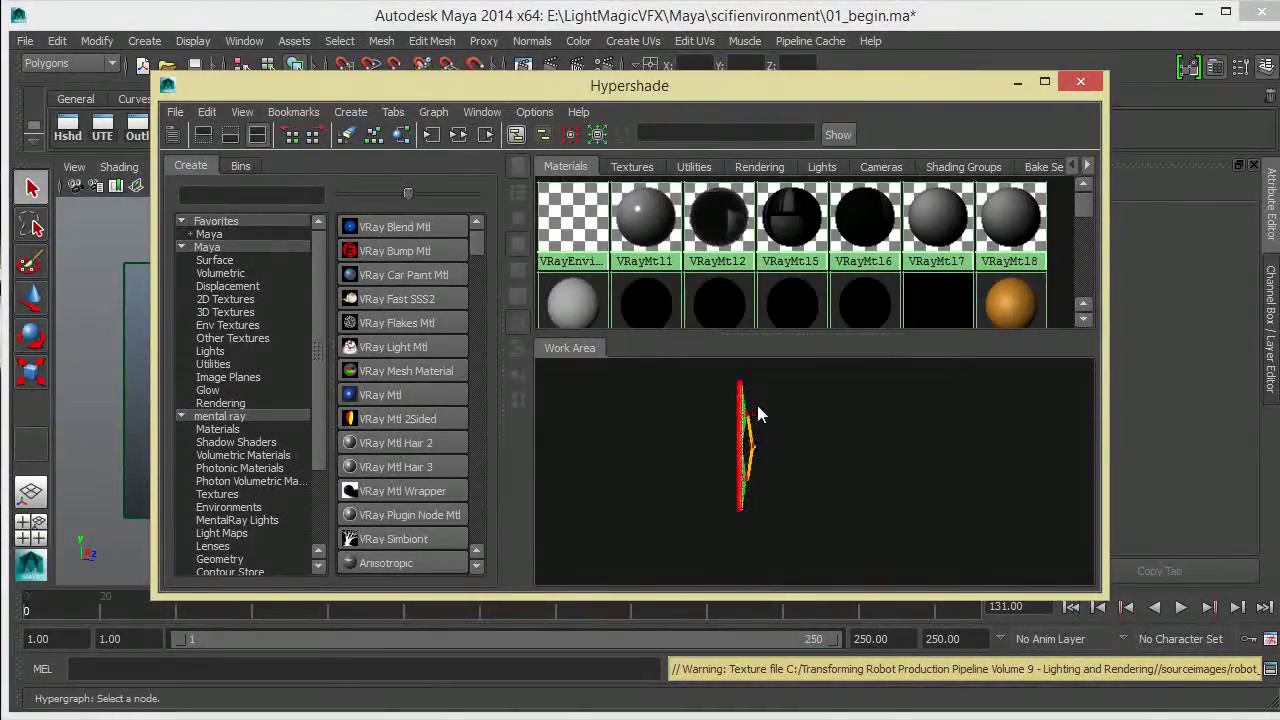
scroll(712, 418, up, 2)
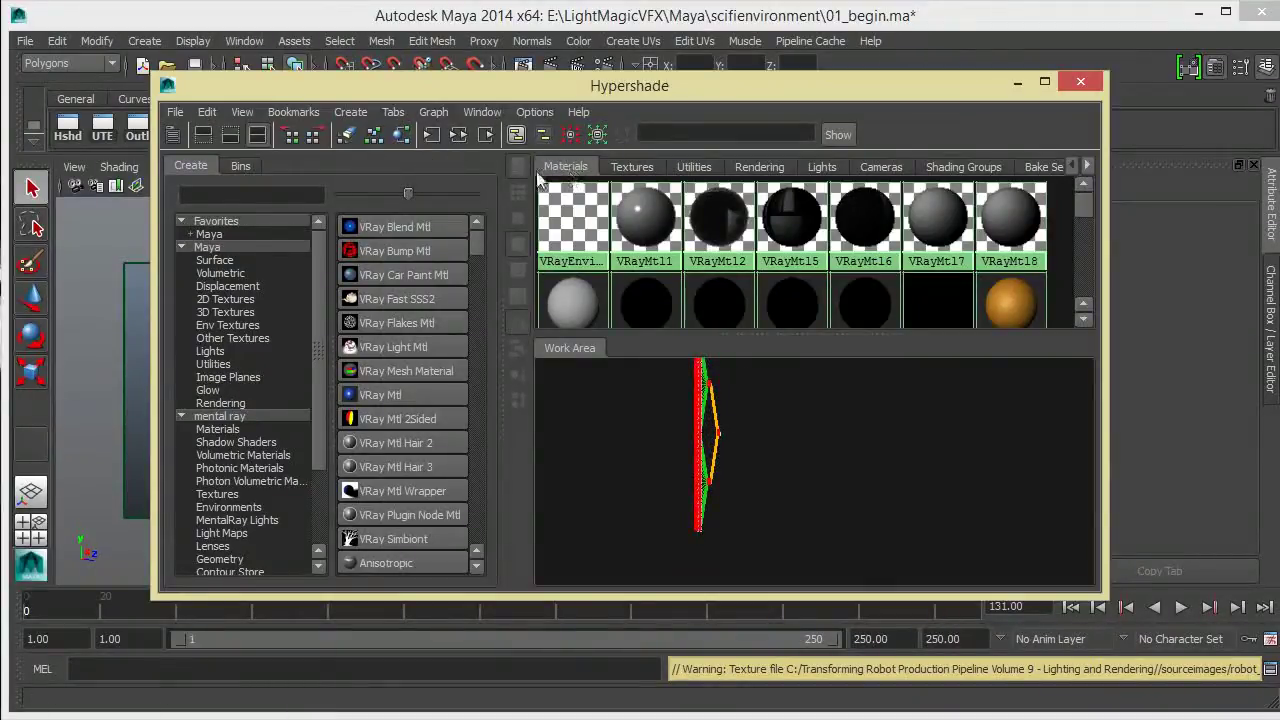
click(204, 133)
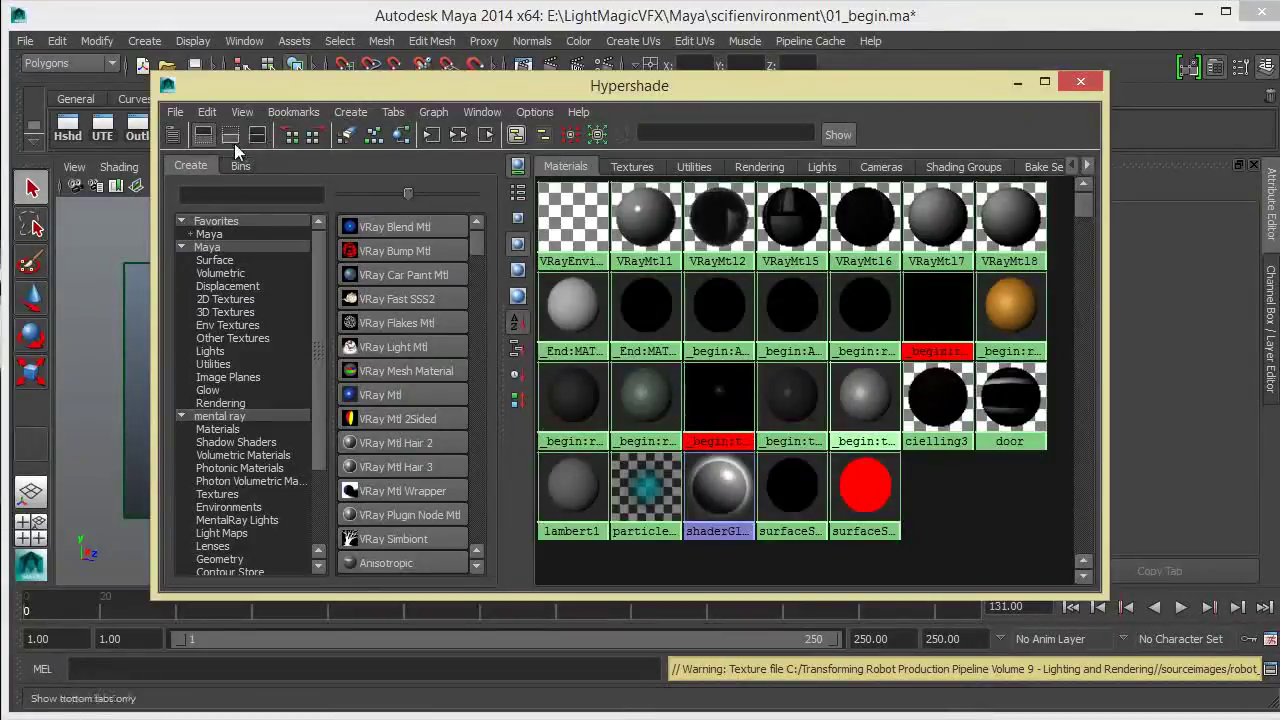
click(234, 143)
scroll(841, 402, up, 6)
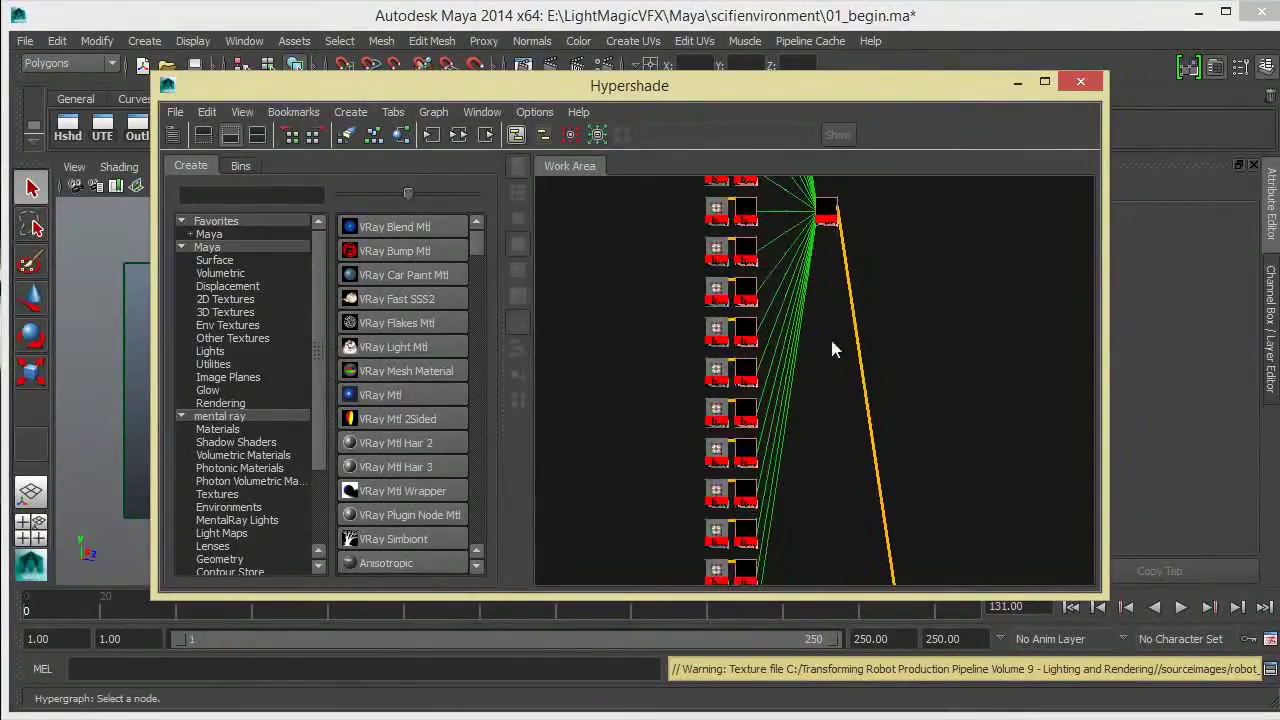
- Inspect the robot_spec_1026 file node and the robot_body_material node in the graphed network
alt+middle_drag(836, 348, 806, 413)
click(693, 331)
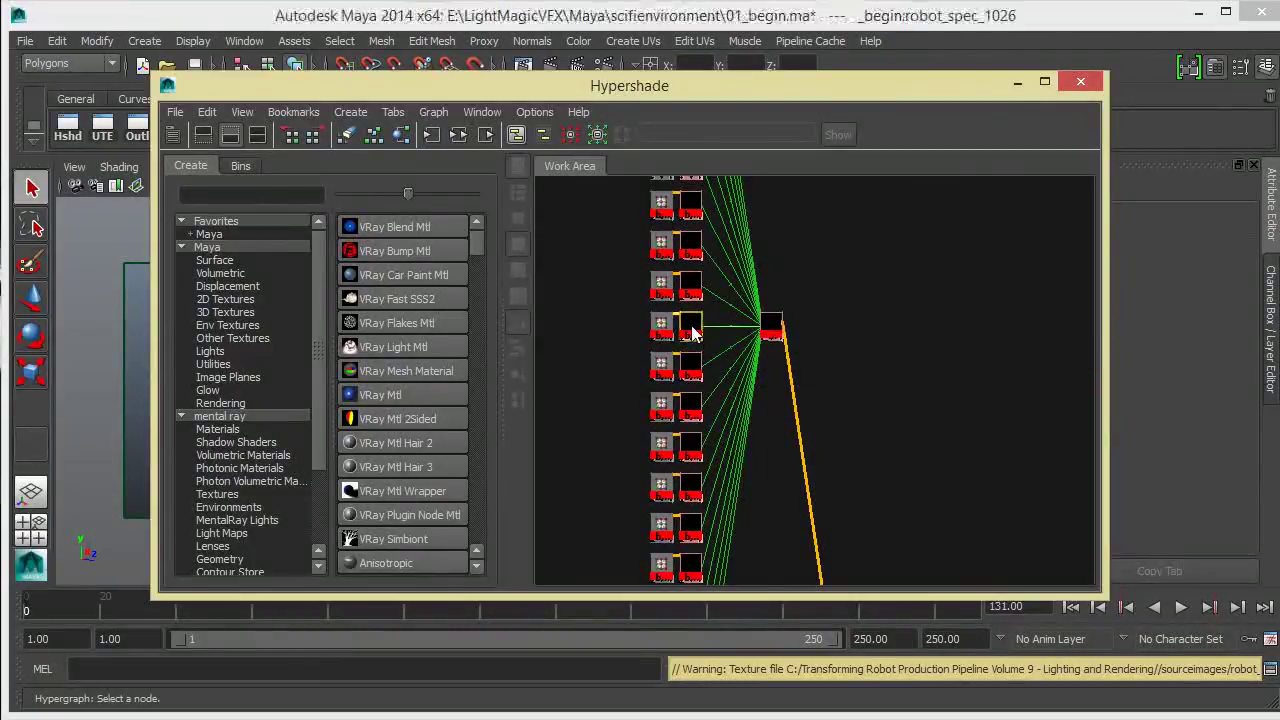
drag(909, 91, 940, 90)
scroll(880, 370, down, 2)
alt+middle_drag(875, 378, 797, 349)
scroll(797, 349, up, 3)
click(722, 320)
alt+middle_drag(722, 320, 945, 500)
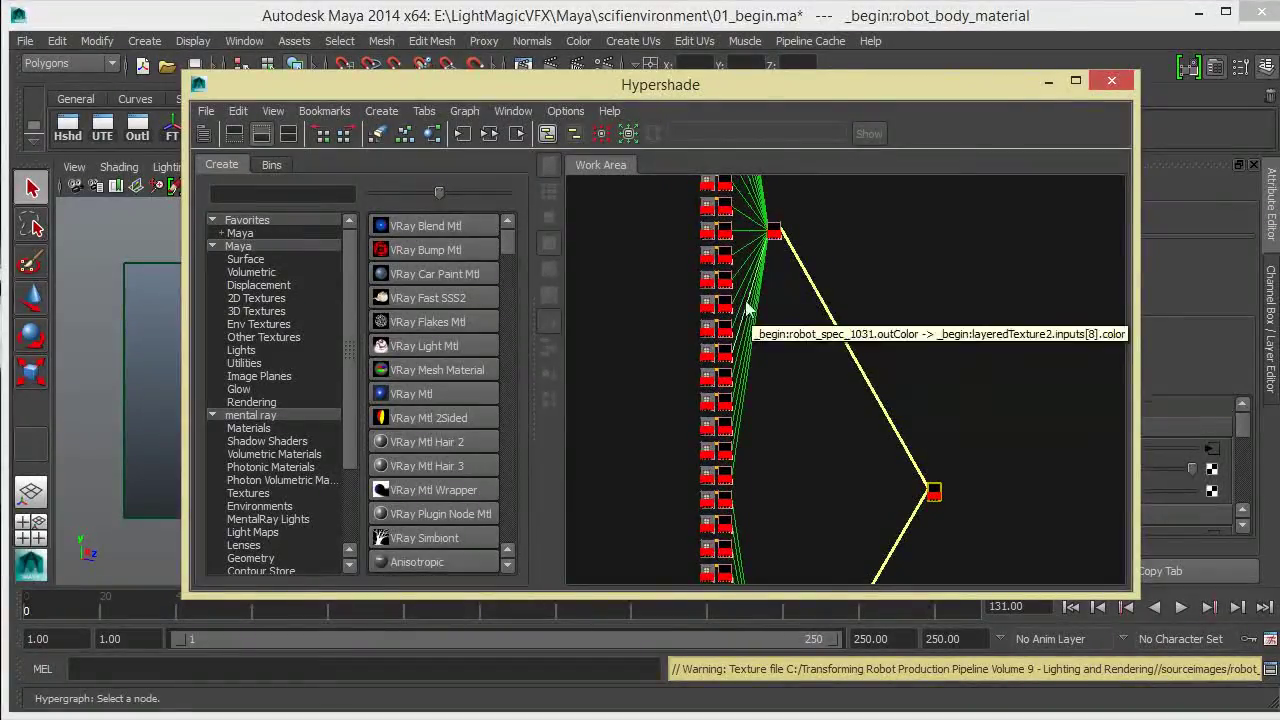
- Select the layeredTexture2 node and move and narrow the Hypershade so its layered texture attributes are uncovered
click(772, 234)
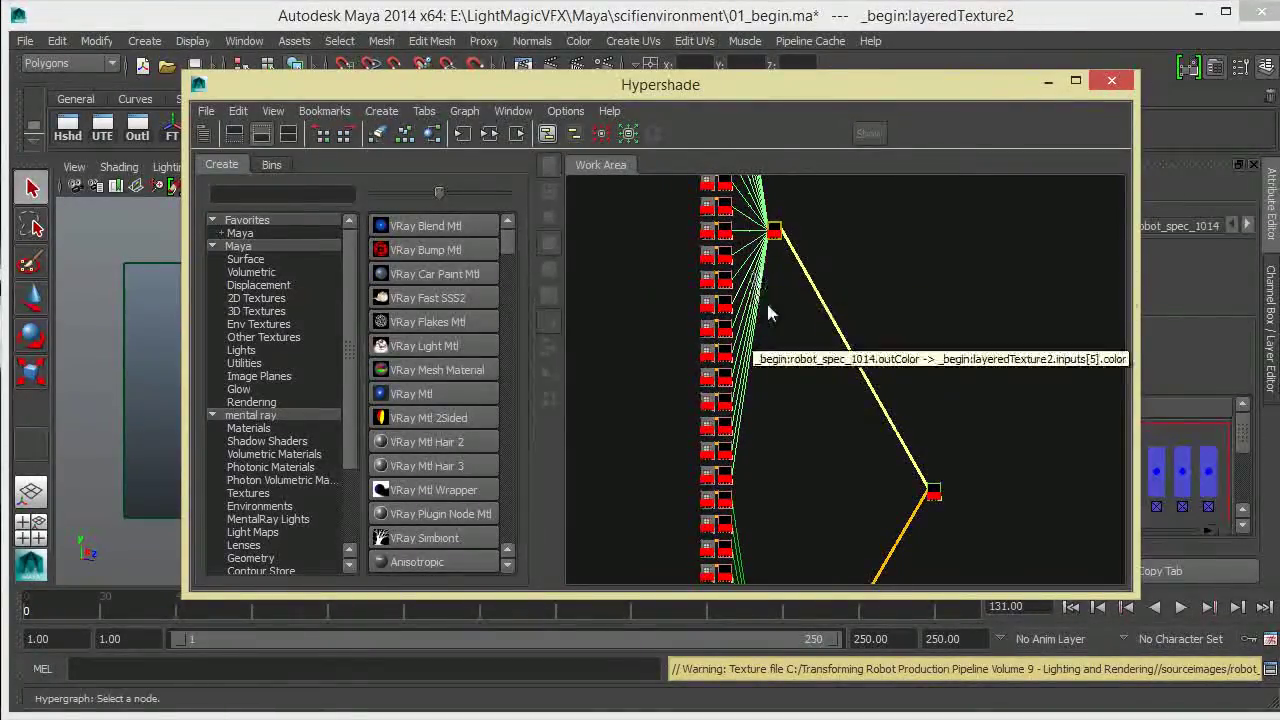
alt+middle_drag(770, 313, 770, 433)
drag(985, 92, 732, 93)
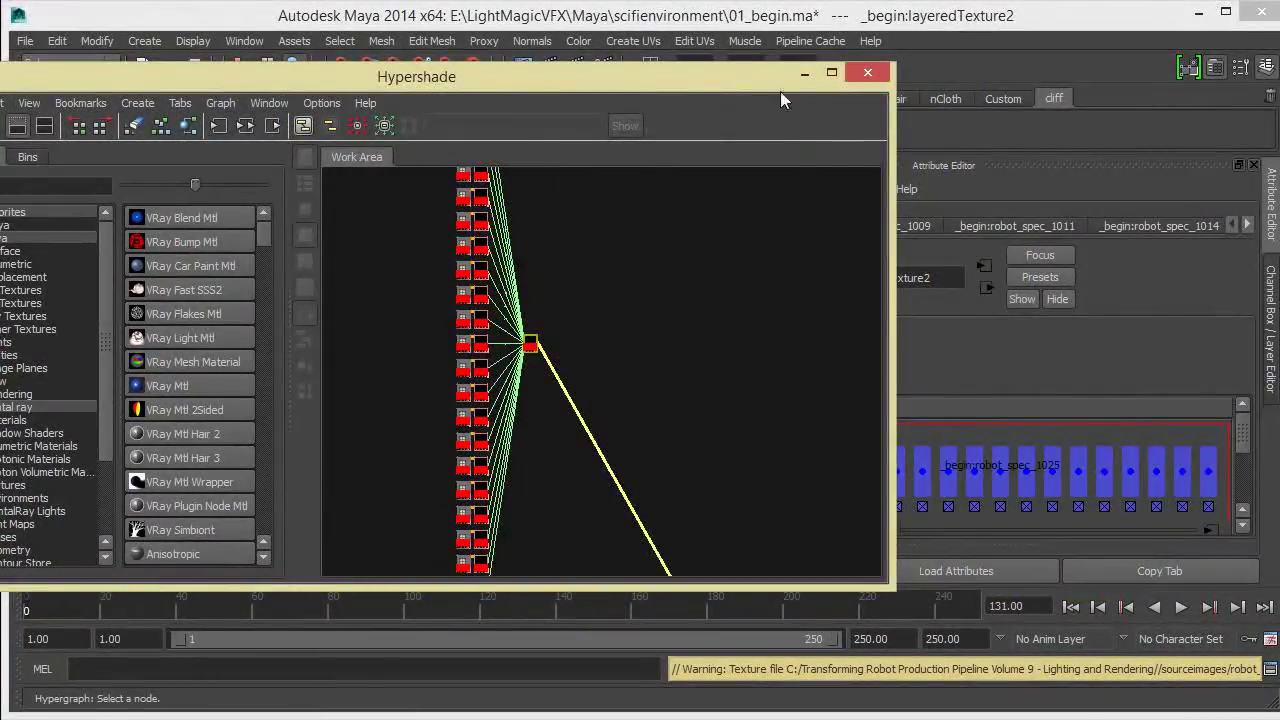
drag(893, 138, 651, 138)
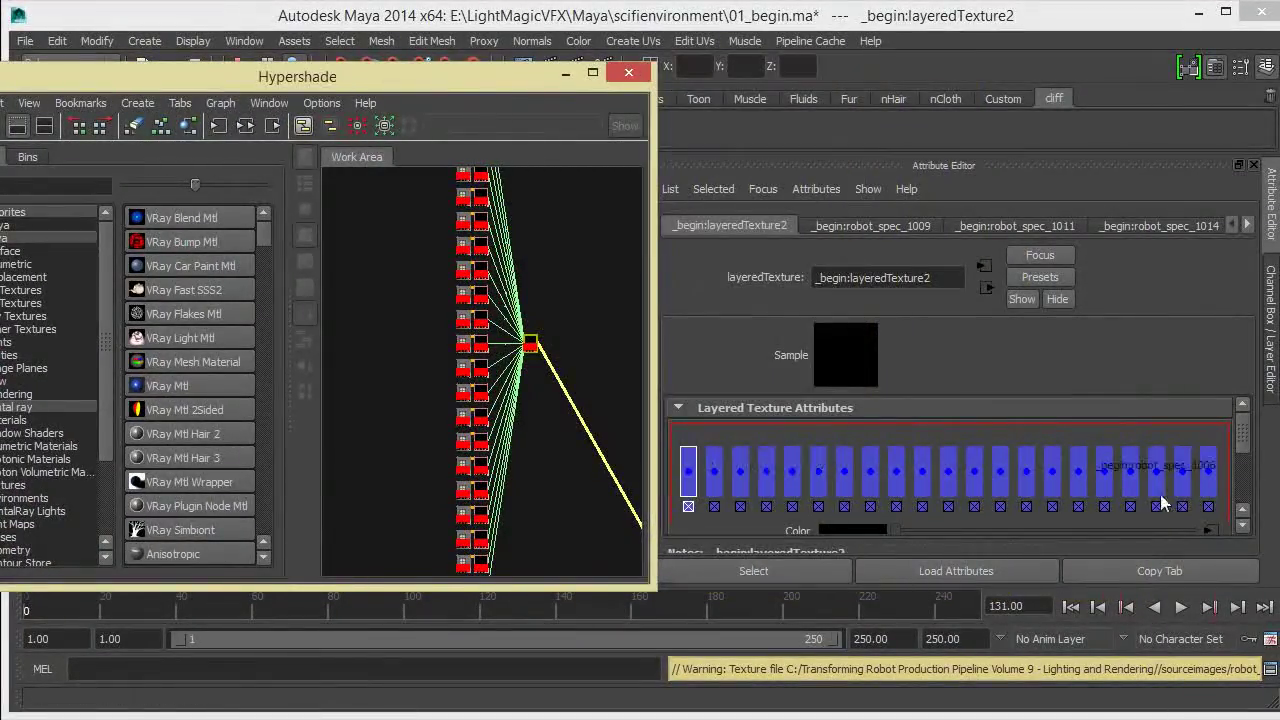
- Examine the diffuse file textures feeding layeredTexture1 and bring the whole material network into view
alt+middle_drag(500, 457, 400, 277)
alt+middle_drag(494, 446, 553, 334)
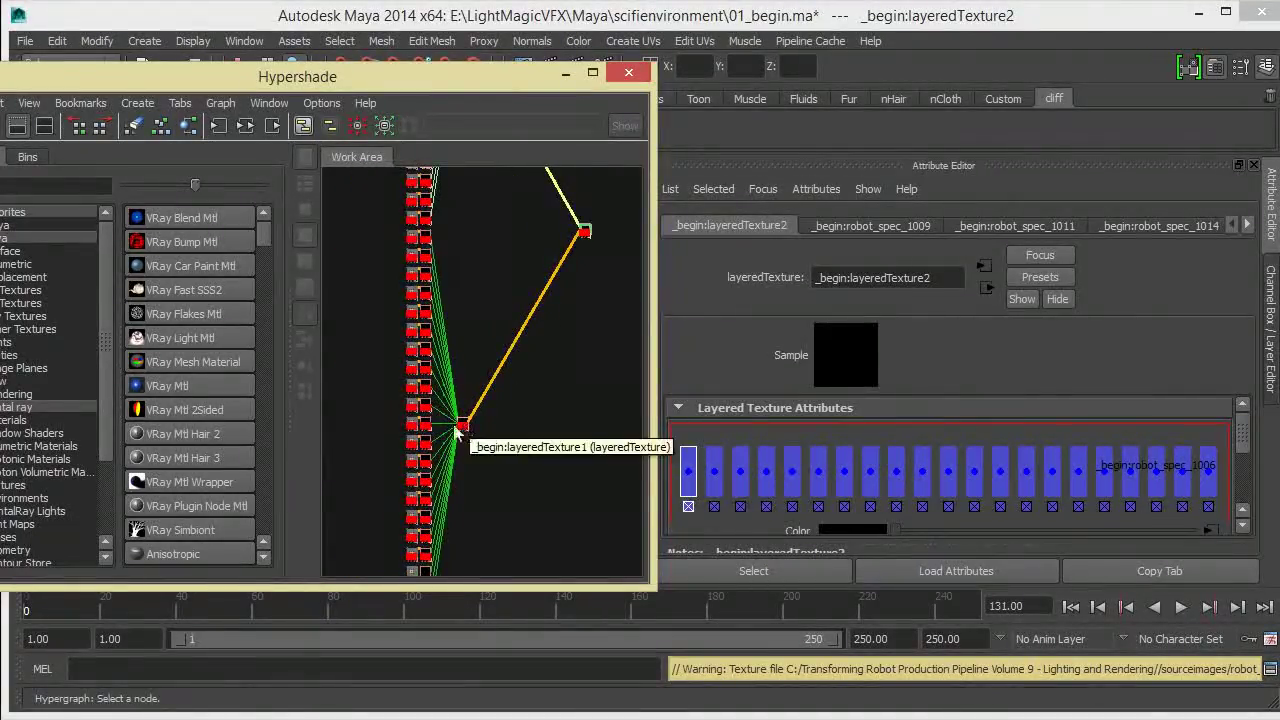
scroll(465, 430, up, 4)
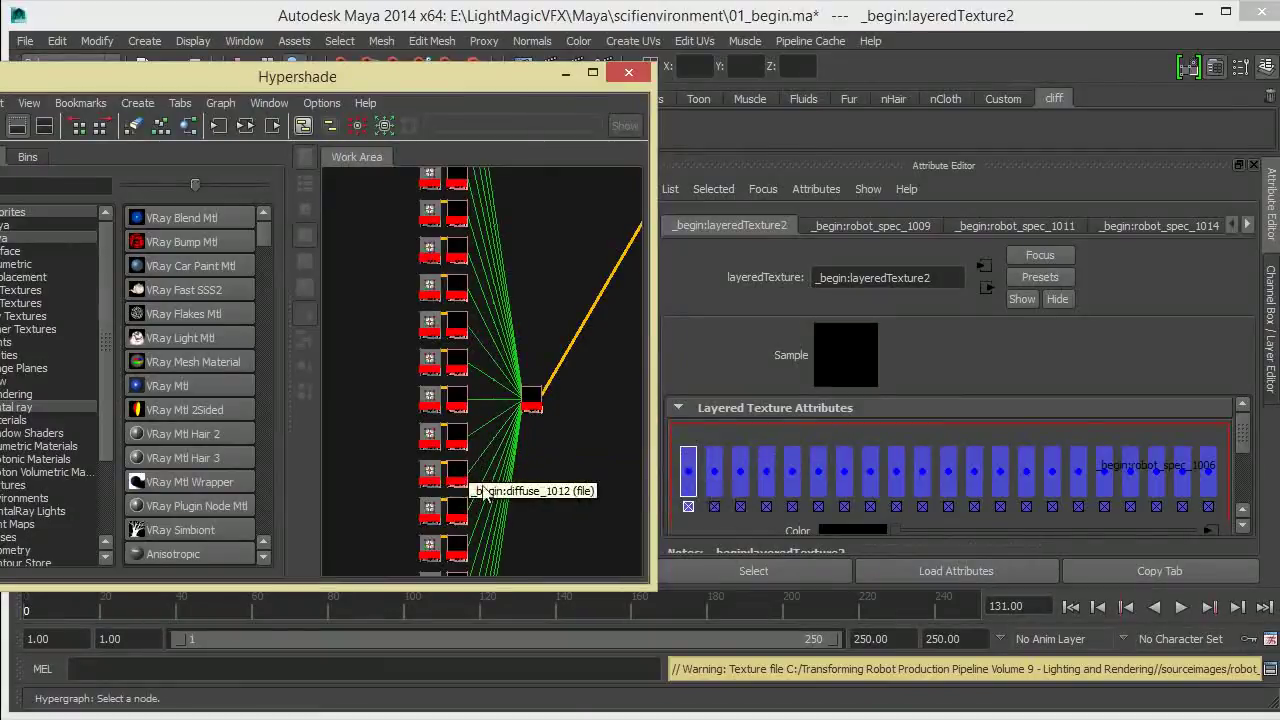
scroll(522, 400, down, 4)
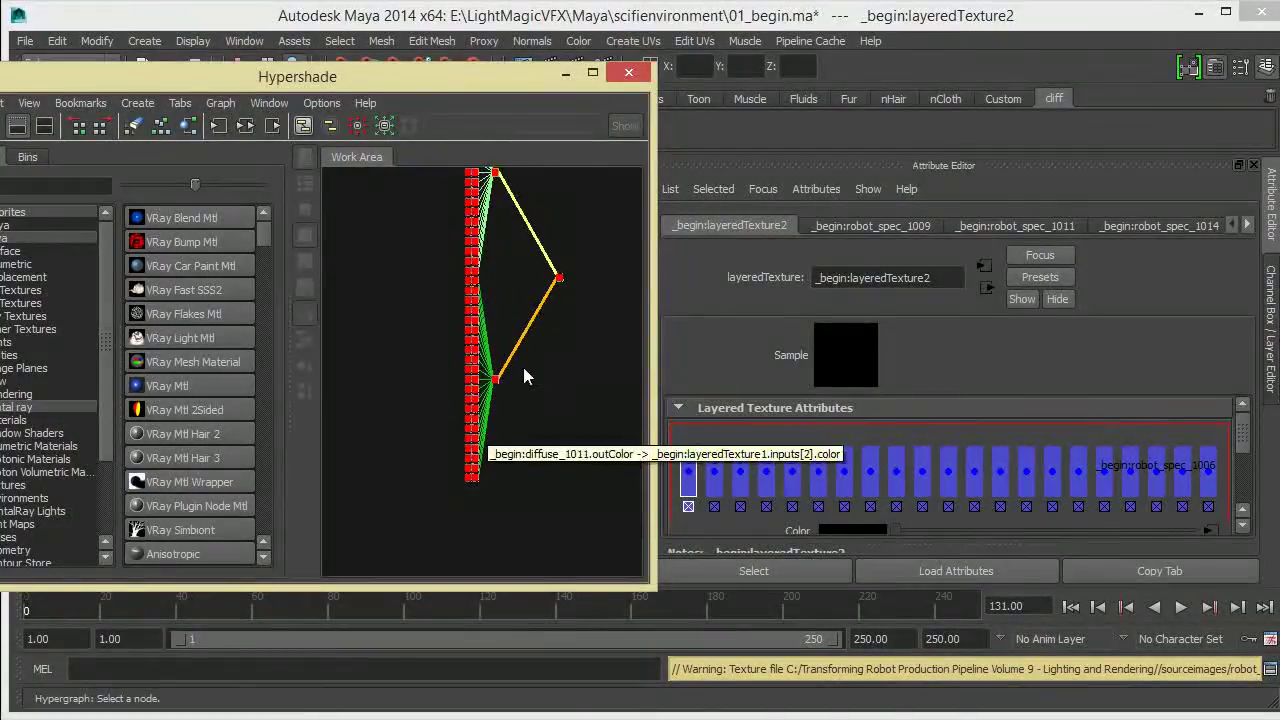
alt+middle_drag(522, 363, 518, 445)
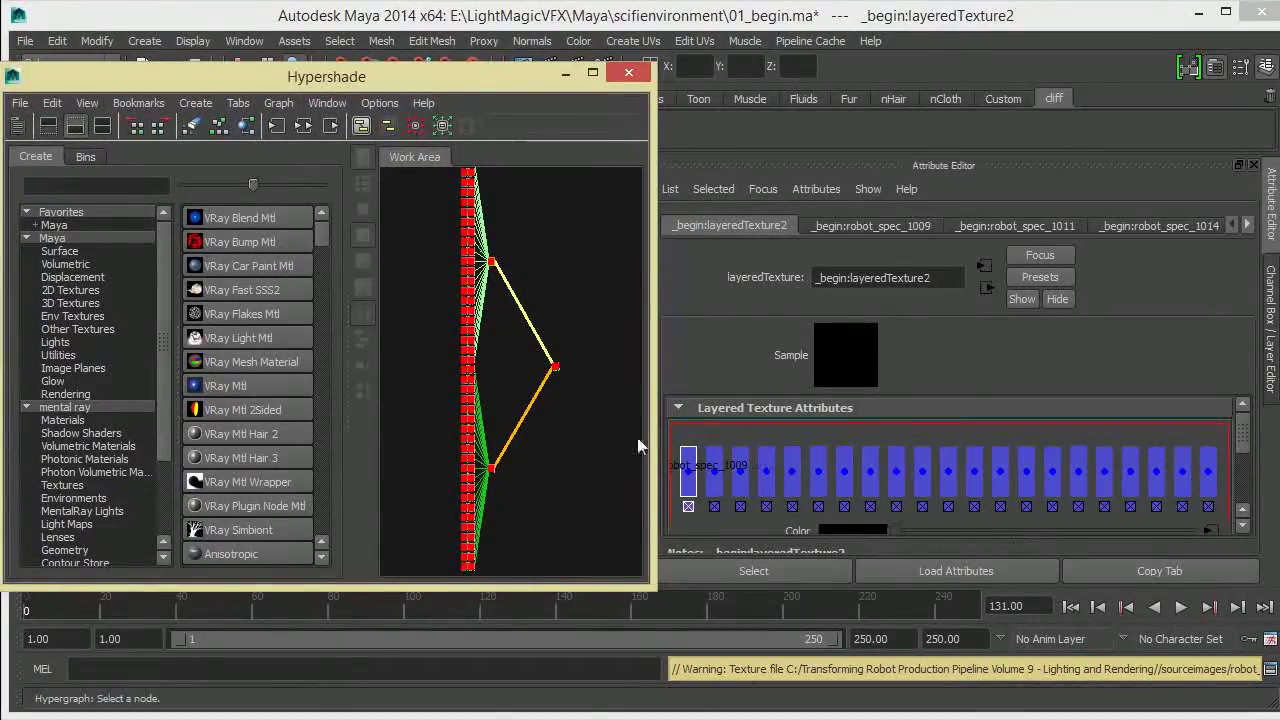
- Select the last layer of layeredTexture2 and open its robot_spec_1021 file texture and 2D placement attributes
click(1209, 485)
scroll(1246, 455, down, 1)
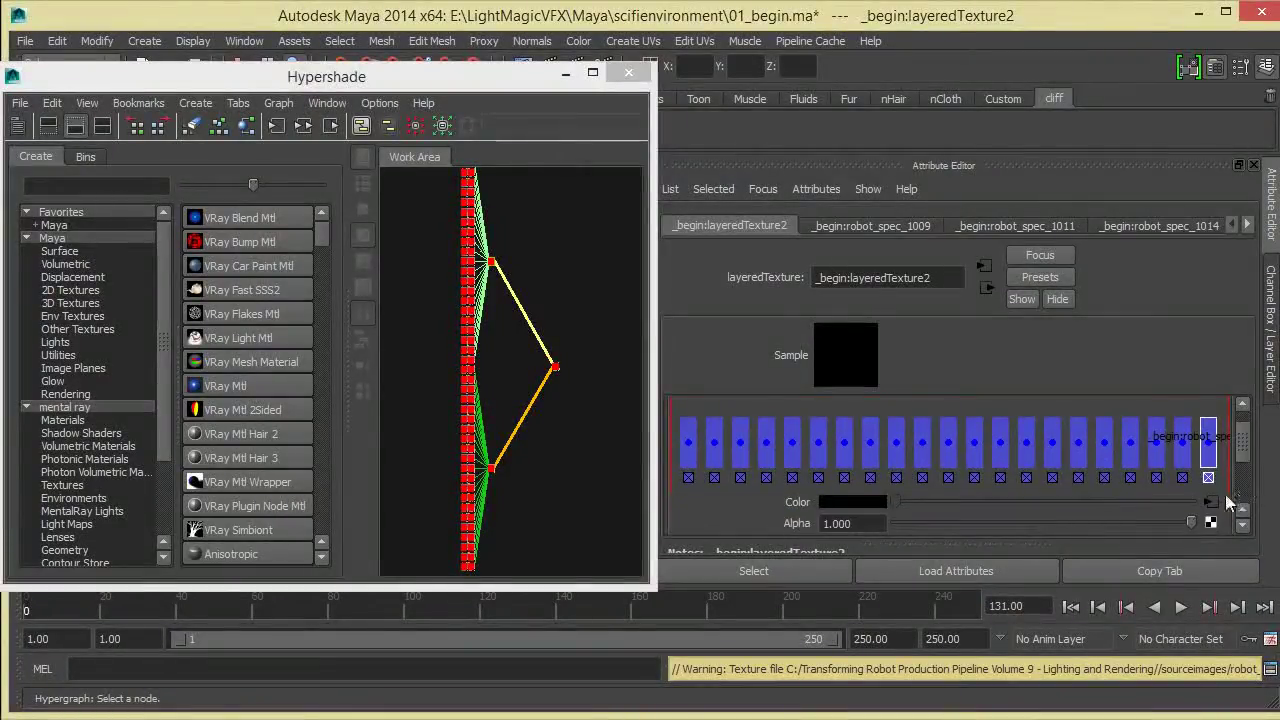
click(1212, 502)
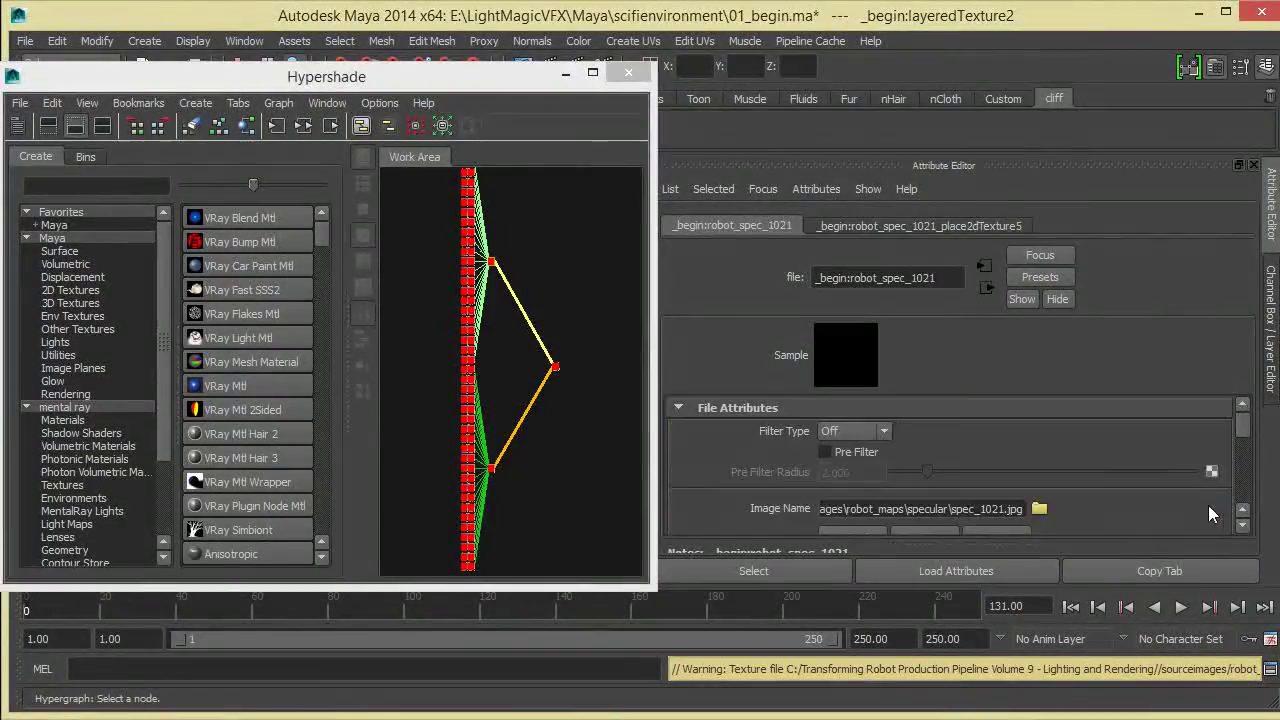
click(923, 228)
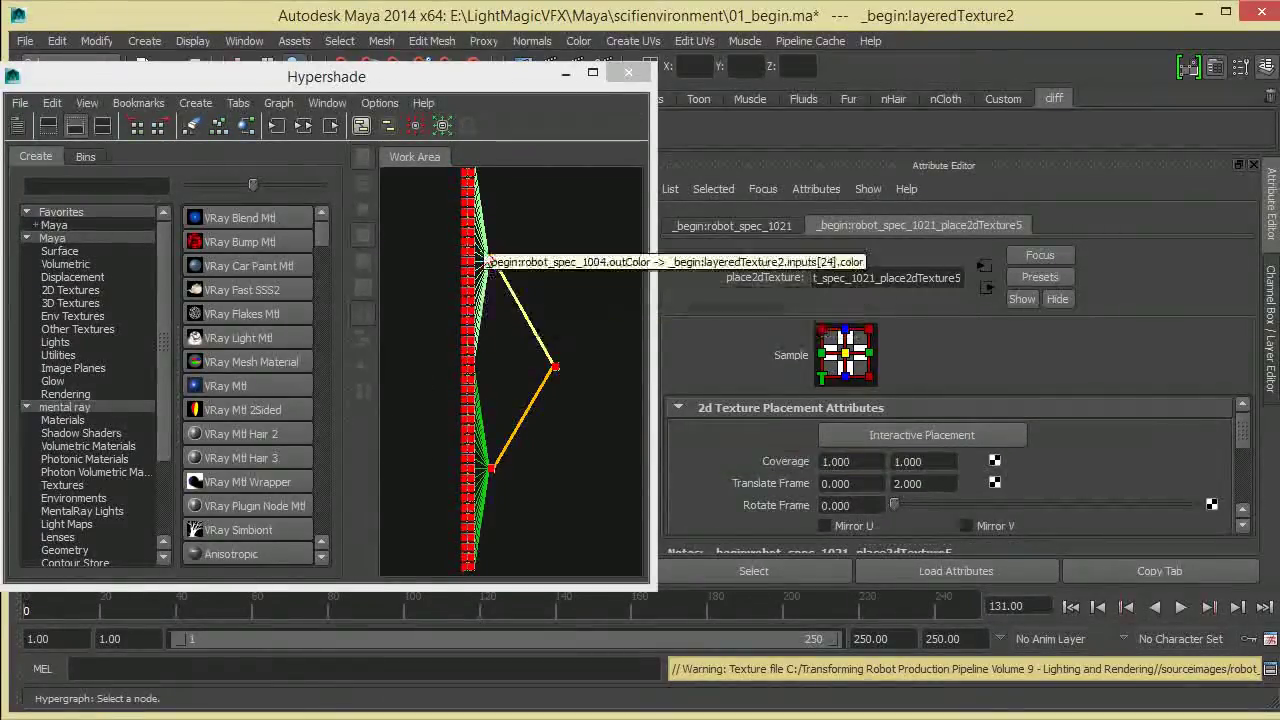
- Check the 2D placement attributes of the robot_spec_1008 and robot_spec_1012 textures
click(470, 243)
click(471, 276)
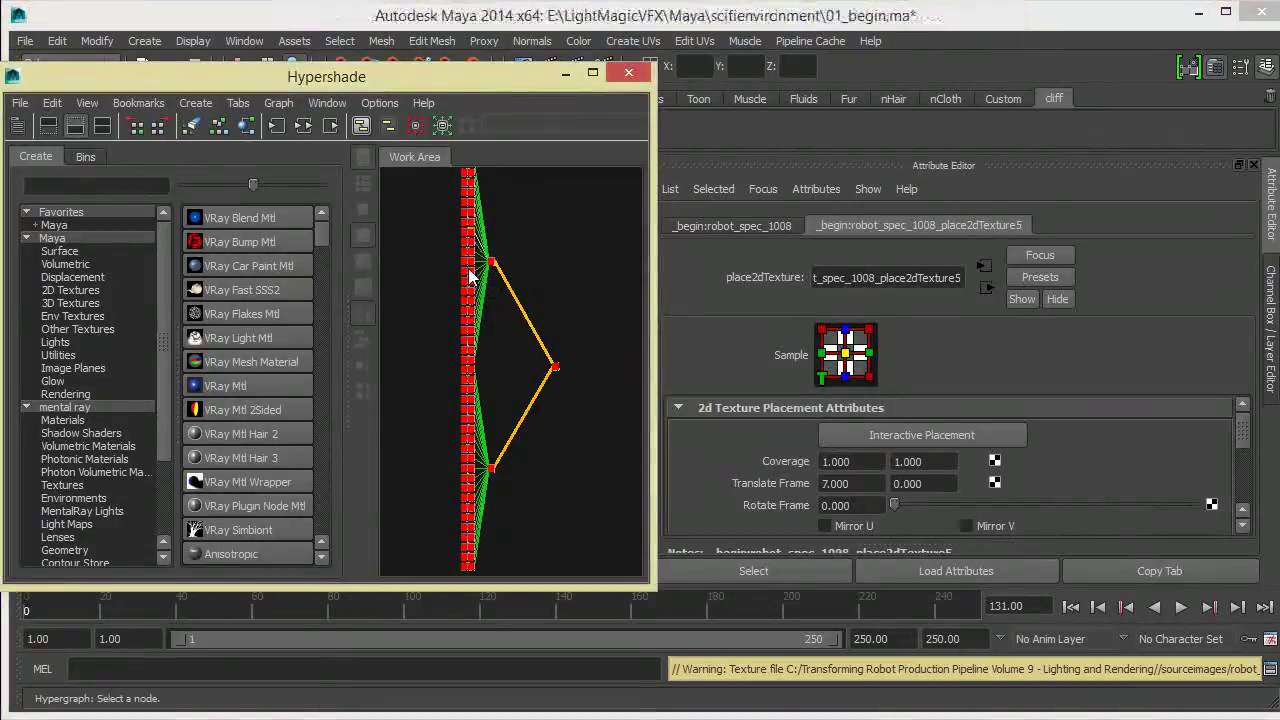
click(470, 277)
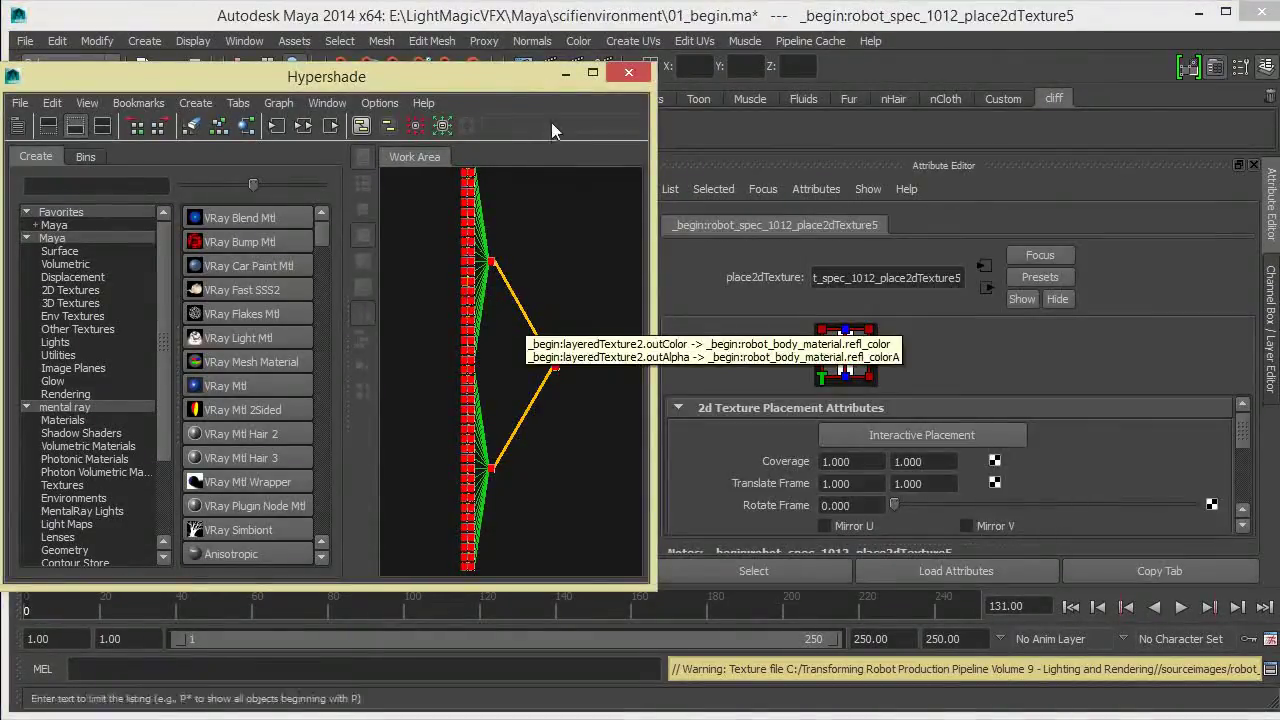
- Move the Hypershade over the viewport and widen its work area around the robot material network
drag(528, 93, 689, 86)
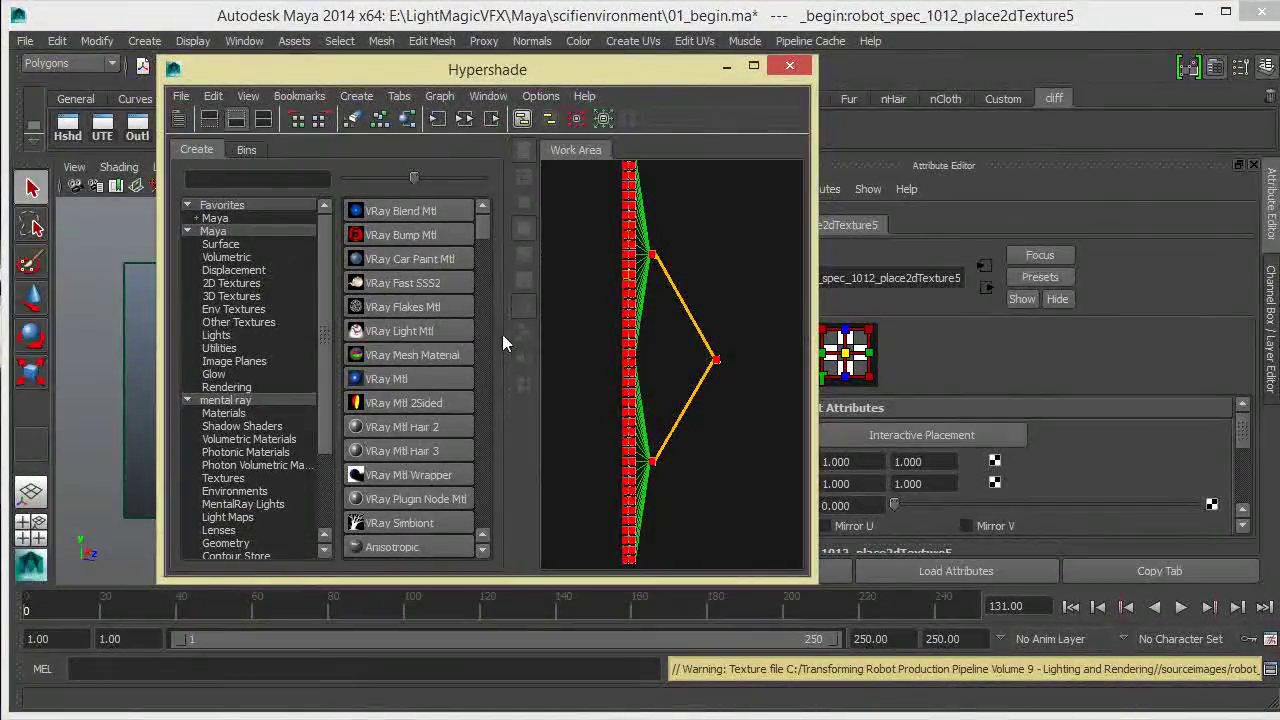
drag(507, 336, 422, 336)
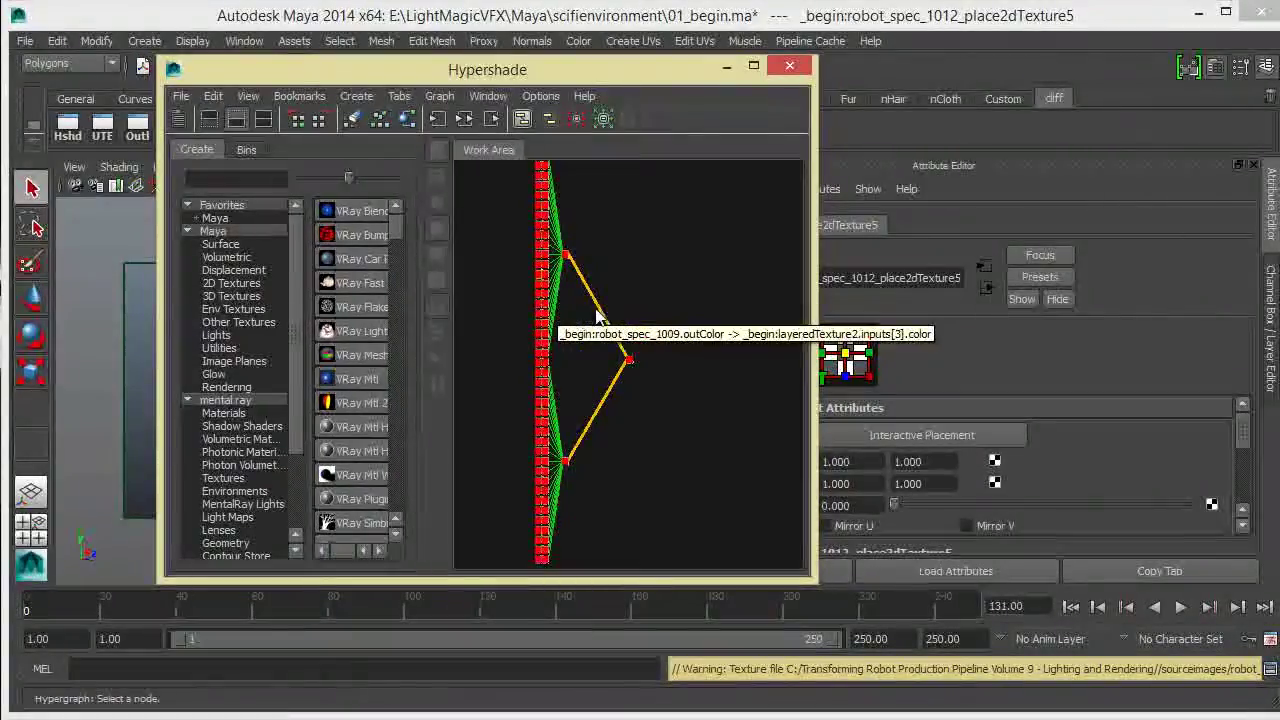
key(f)
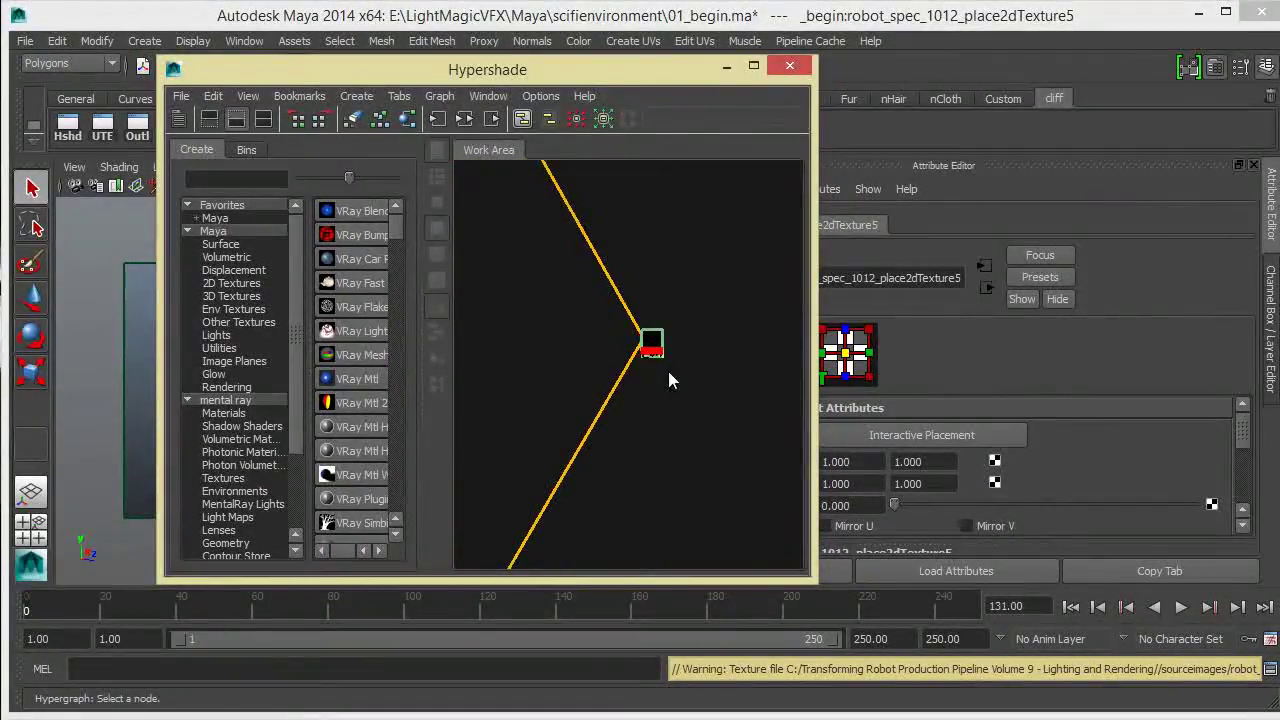
- Examine the layered textures feeding the robot material, select the robot_body_material node and minimize the Hypershade
alt+middle_drag(667, 378, 852, 415)
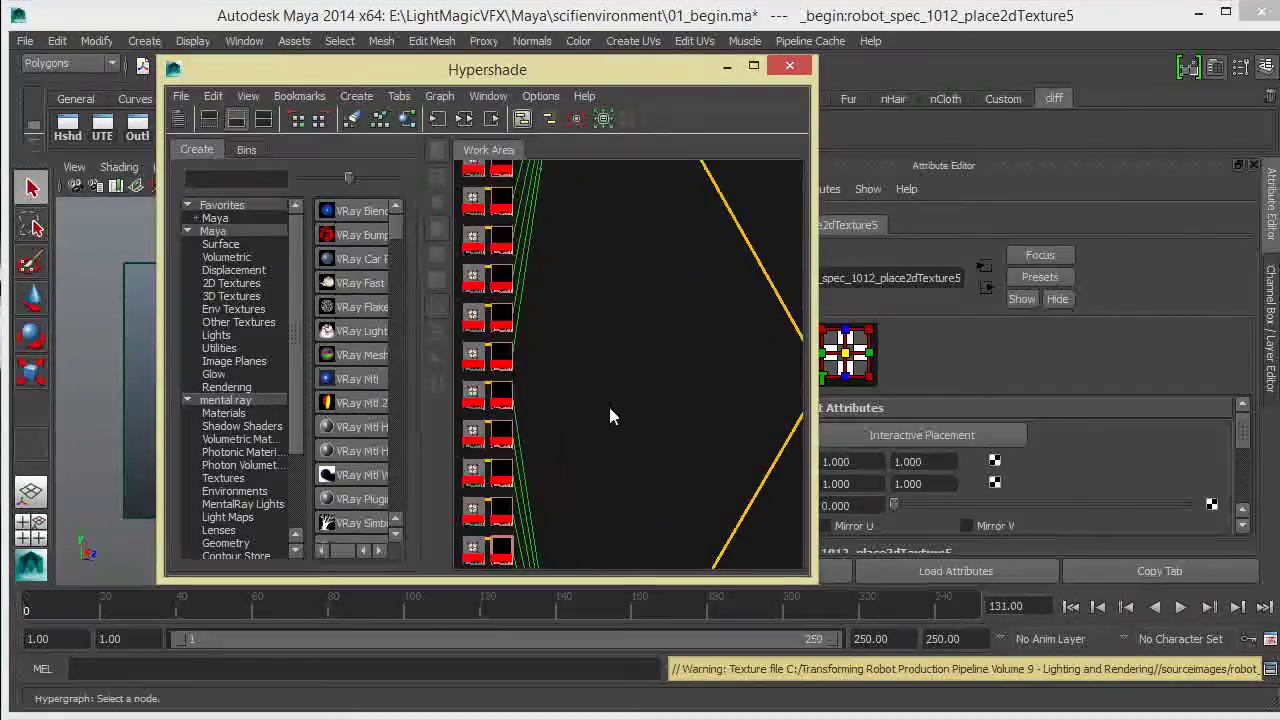
alt+right_drag(609, 414, 563, 400)
alt+middle_drag(563, 400, 594, 298)
alt+middle_drag(597, 347, 591, 294)
alt+right_drag(591, 294, 640, 449)
alt+middle_drag(640, 449, 635, 345)
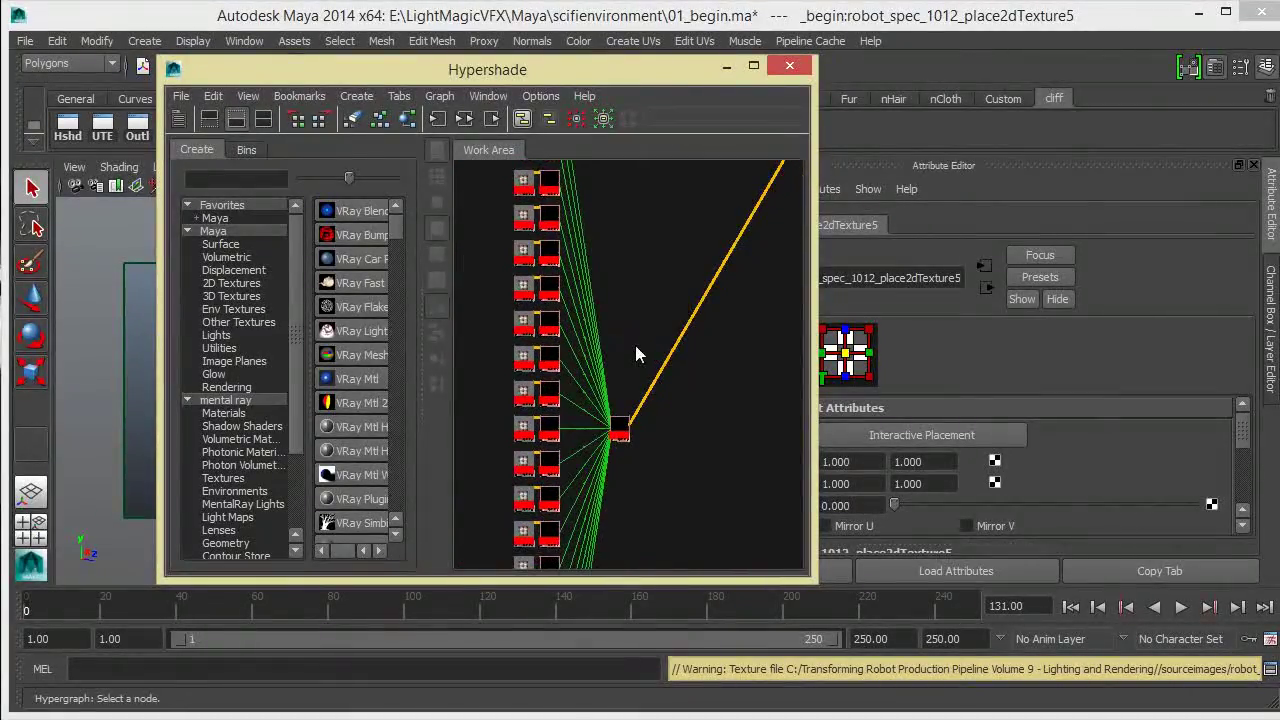
alt+right_drag(624, 395, 588, 405)
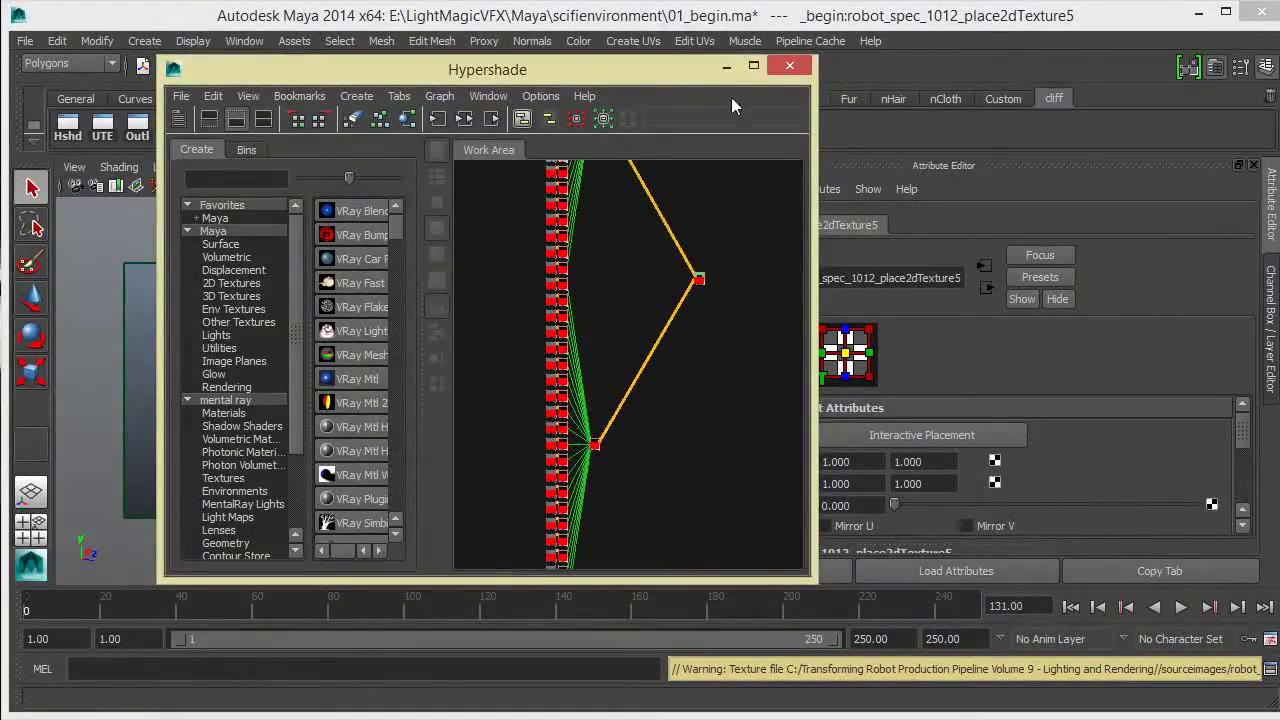
alt+middle_drag(690, 288, 674, 345)
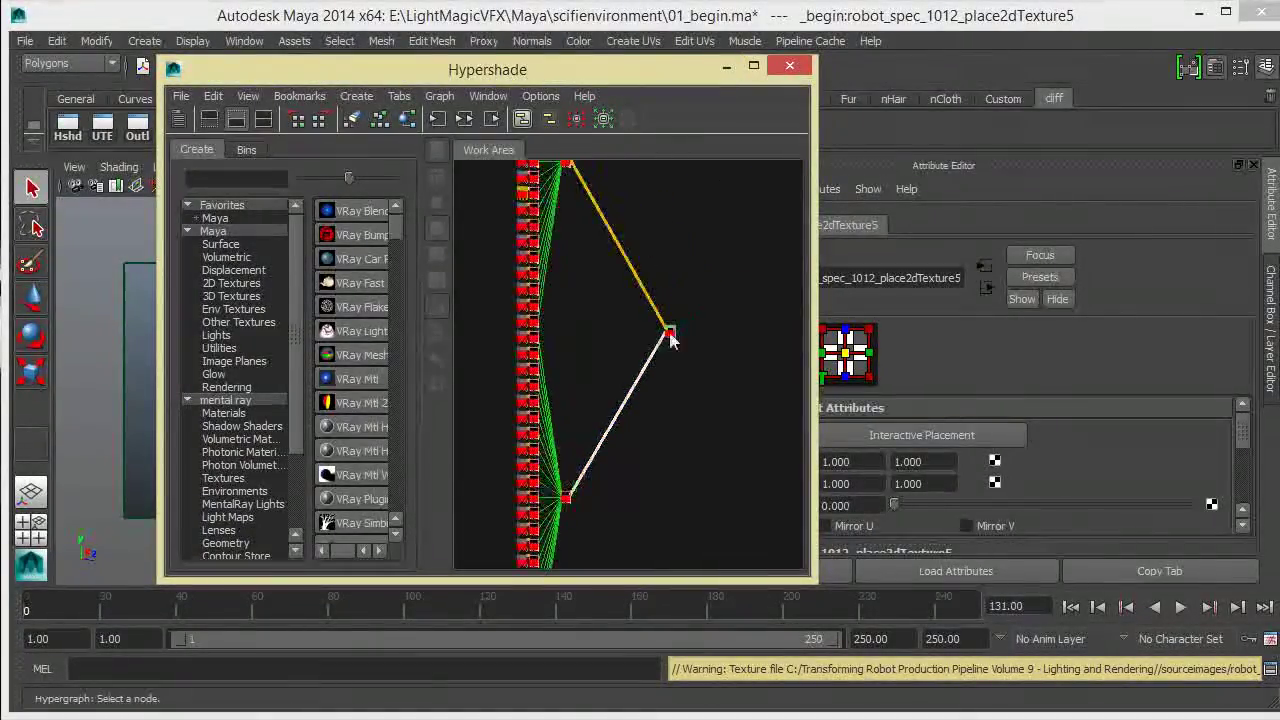
click(674, 347)
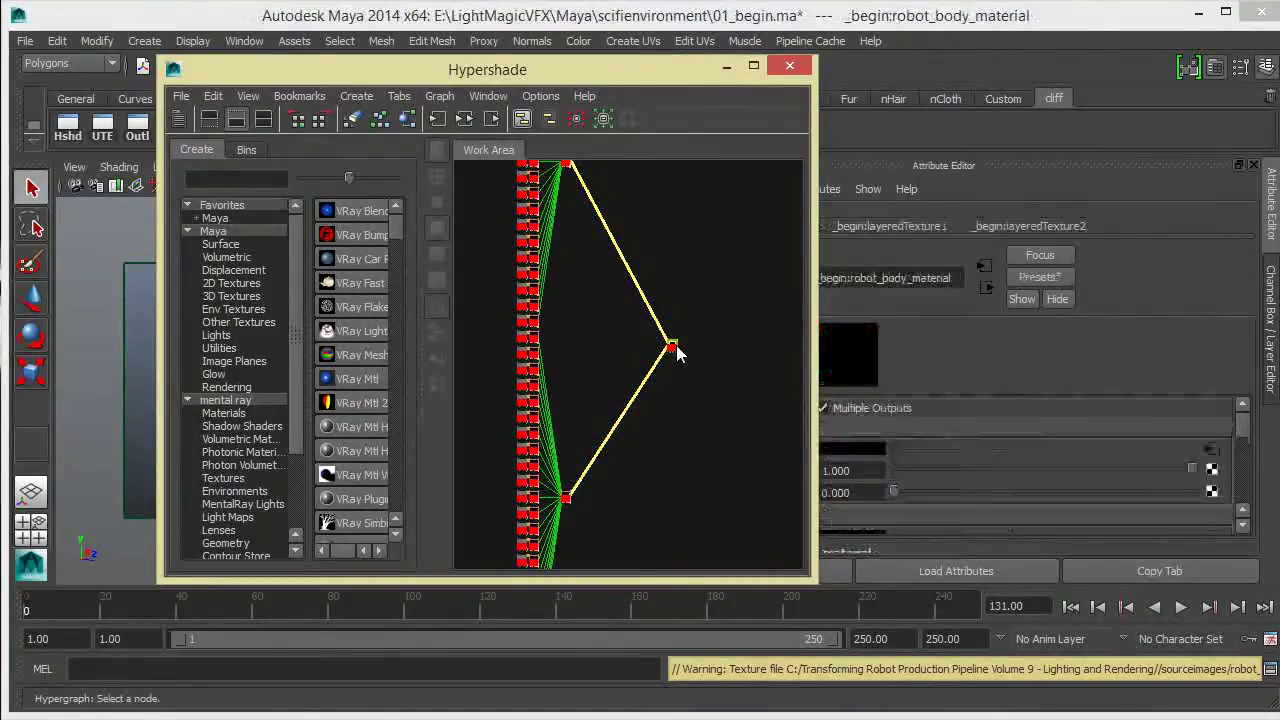
click(727, 67)
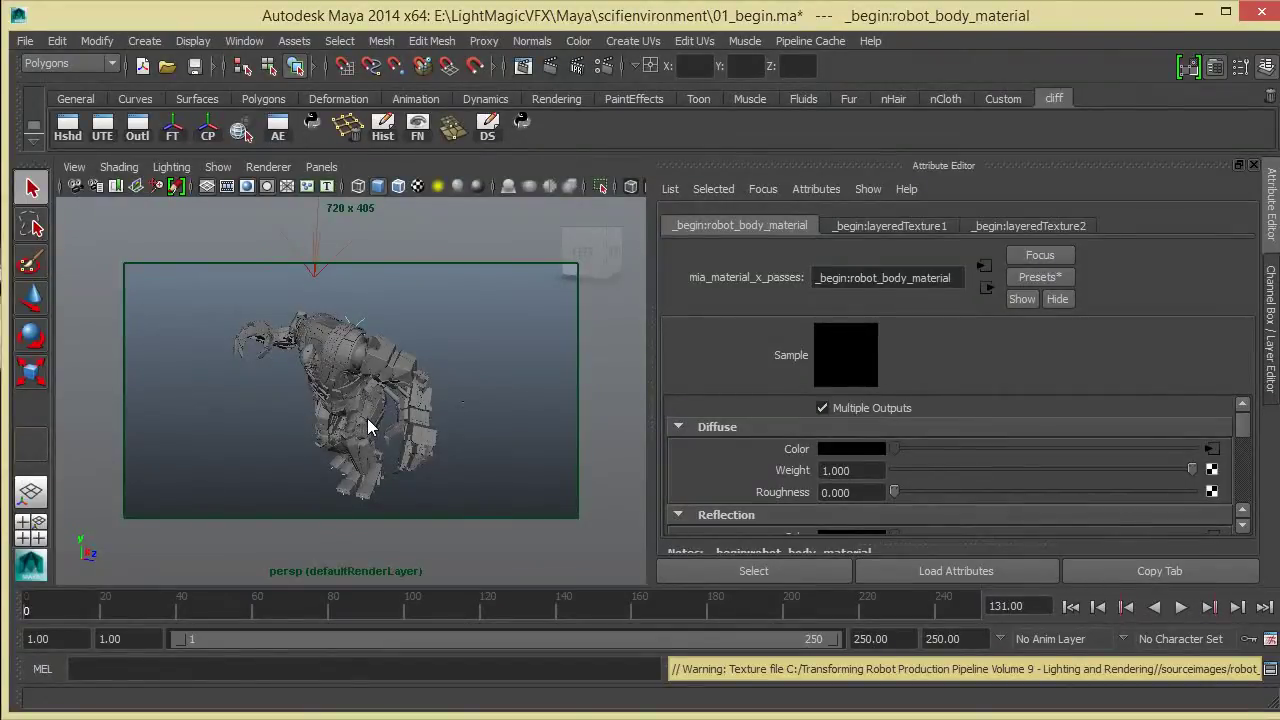
- Examine the robot from the front and closer up, and bring the Hypershade back
alt+drag(372, 412, 409, 442)
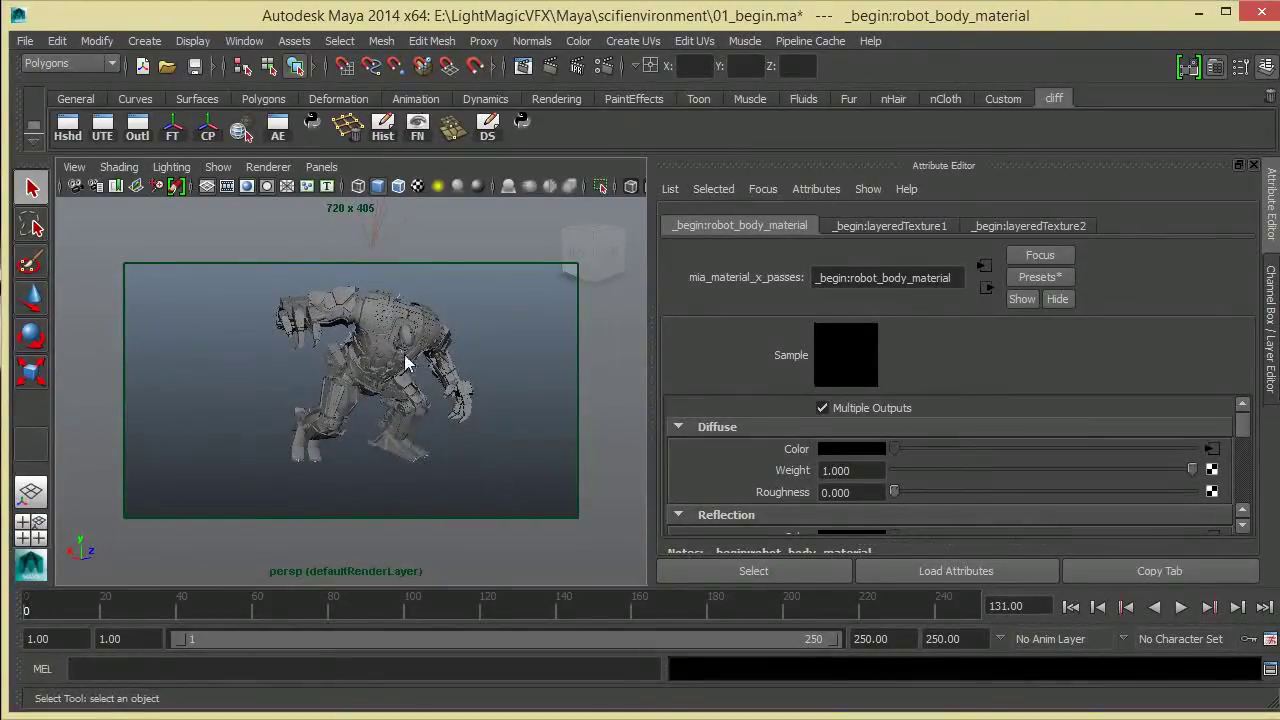
alt+right_drag(404, 354, 432, 405)
alt+drag(432, 405, 383, 413)
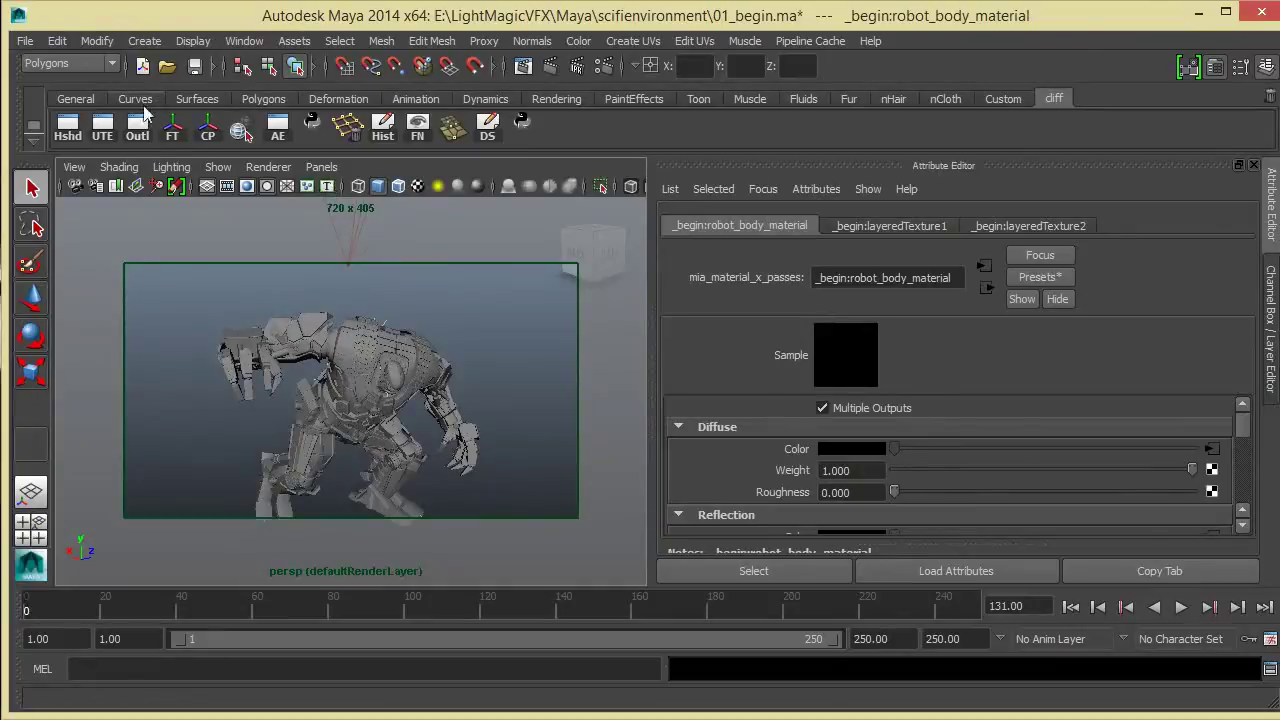
click(67, 128)
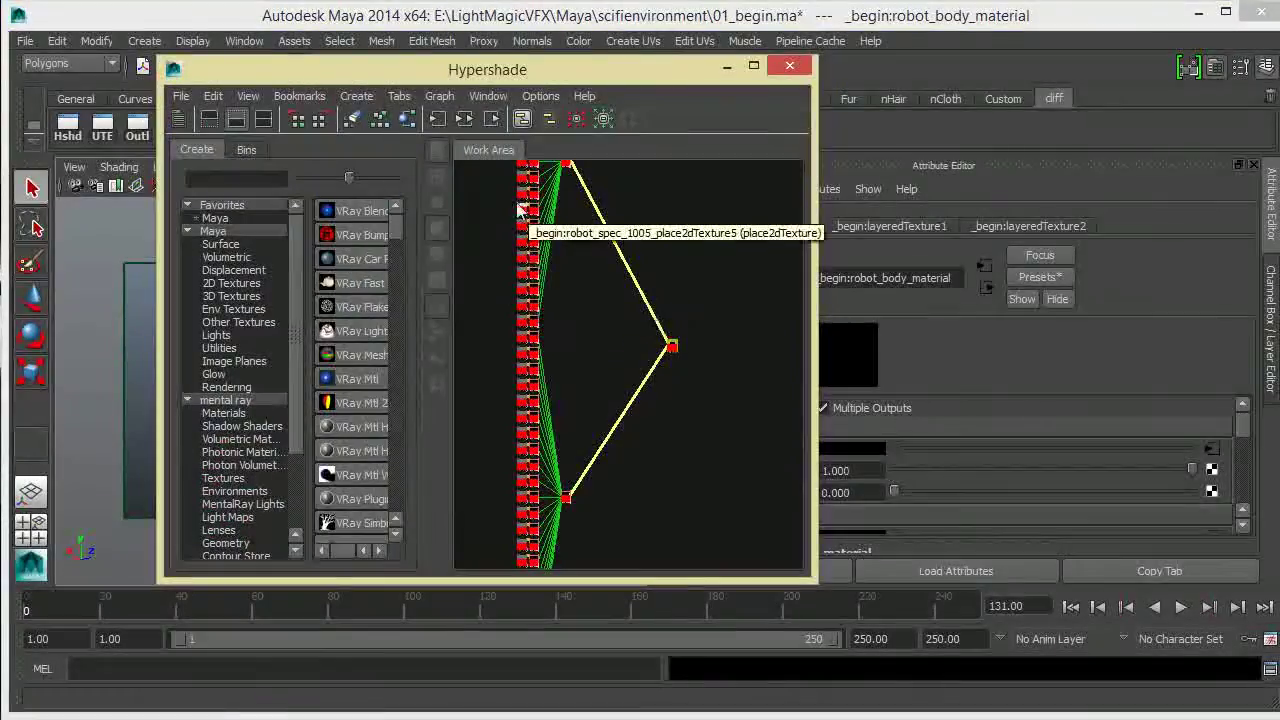
- Show the material swatches above the Hypershade work area, graph the VRayMtl1 network and move the material node clear of its file nodes
click(263, 120)
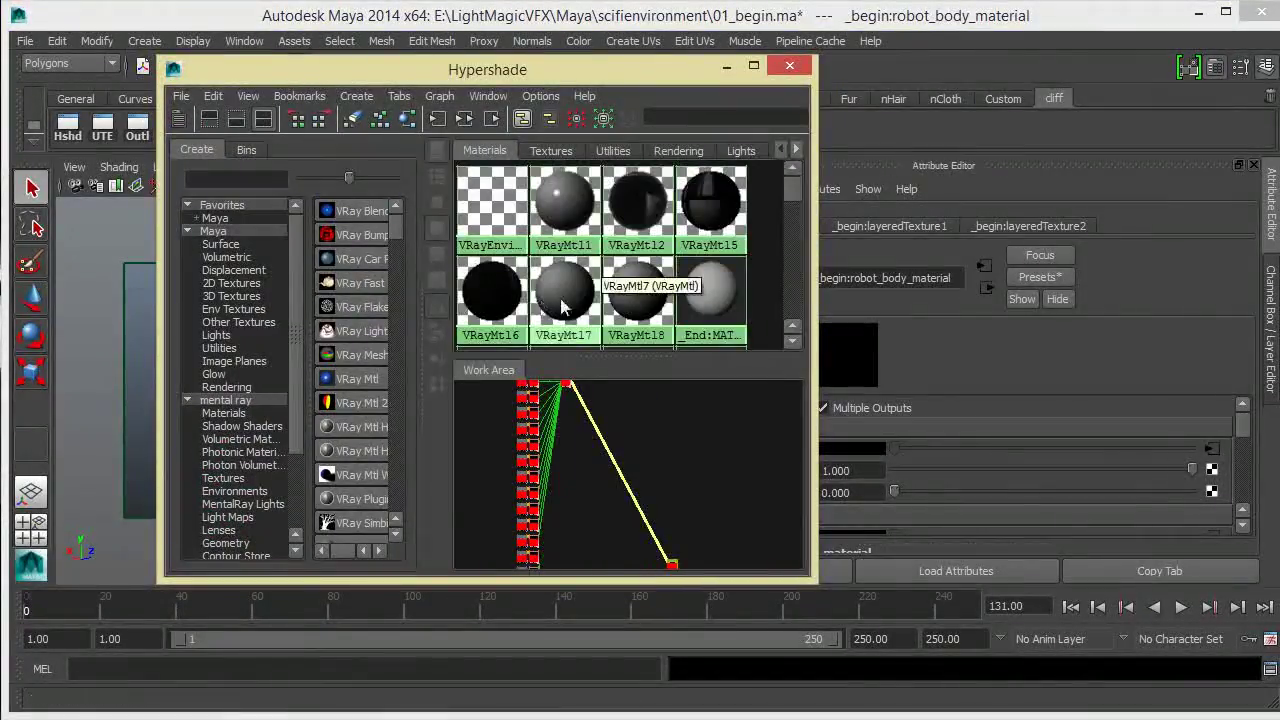
right_drag(572, 210, 555, 245)
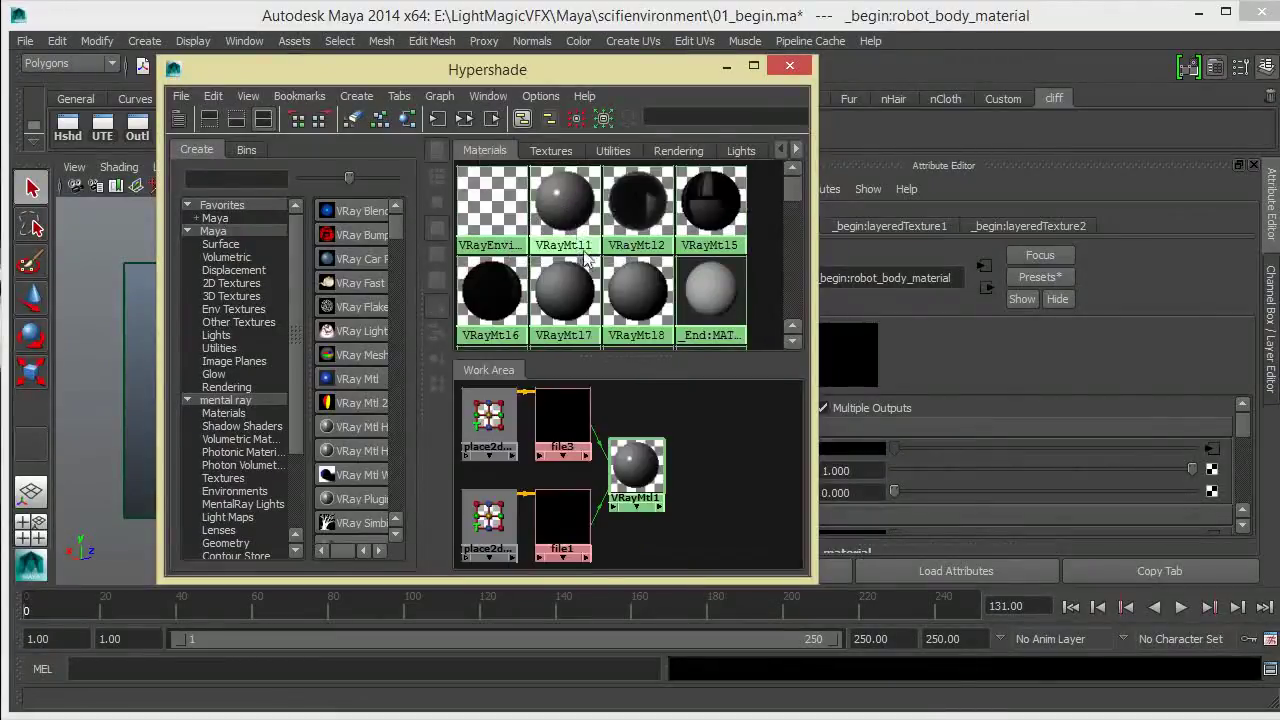
click(638, 468)
drag(638, 468, 680, 468)
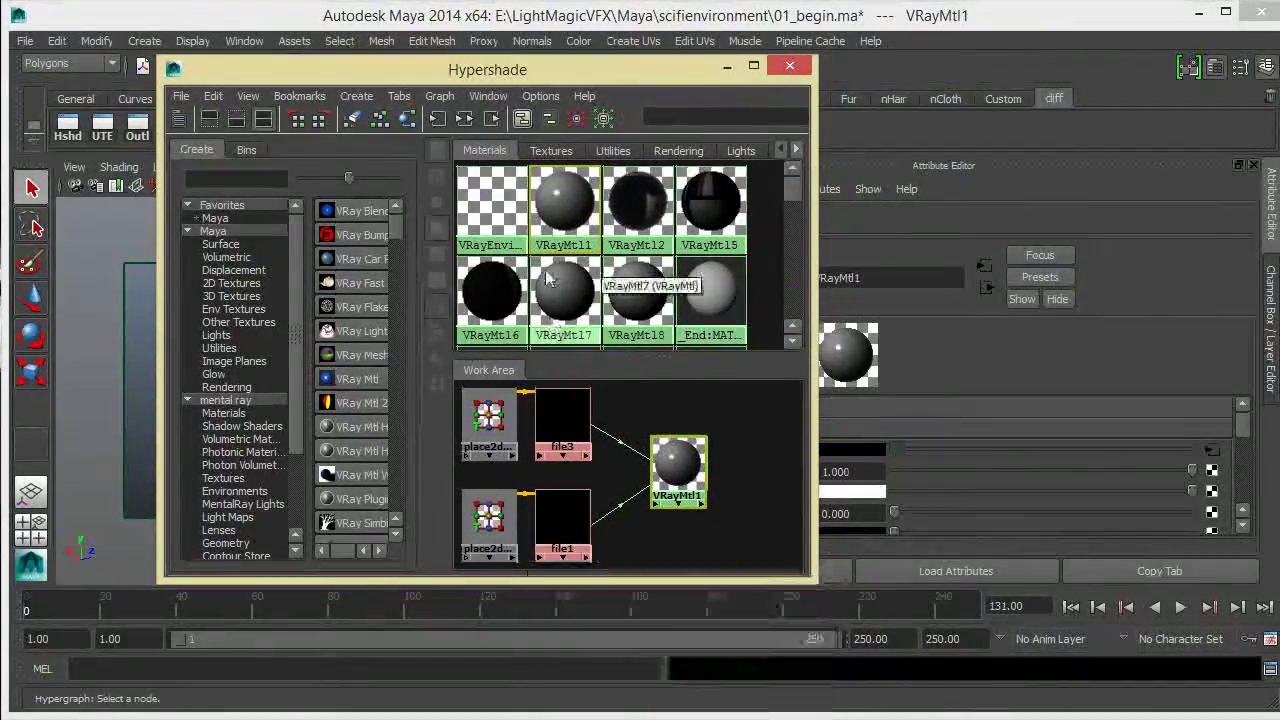
- Uncover the Attribute Editor and check the image names of the file3 and file1 textures feeding VRayMtl1
click(578, 424)
click(580, 525)
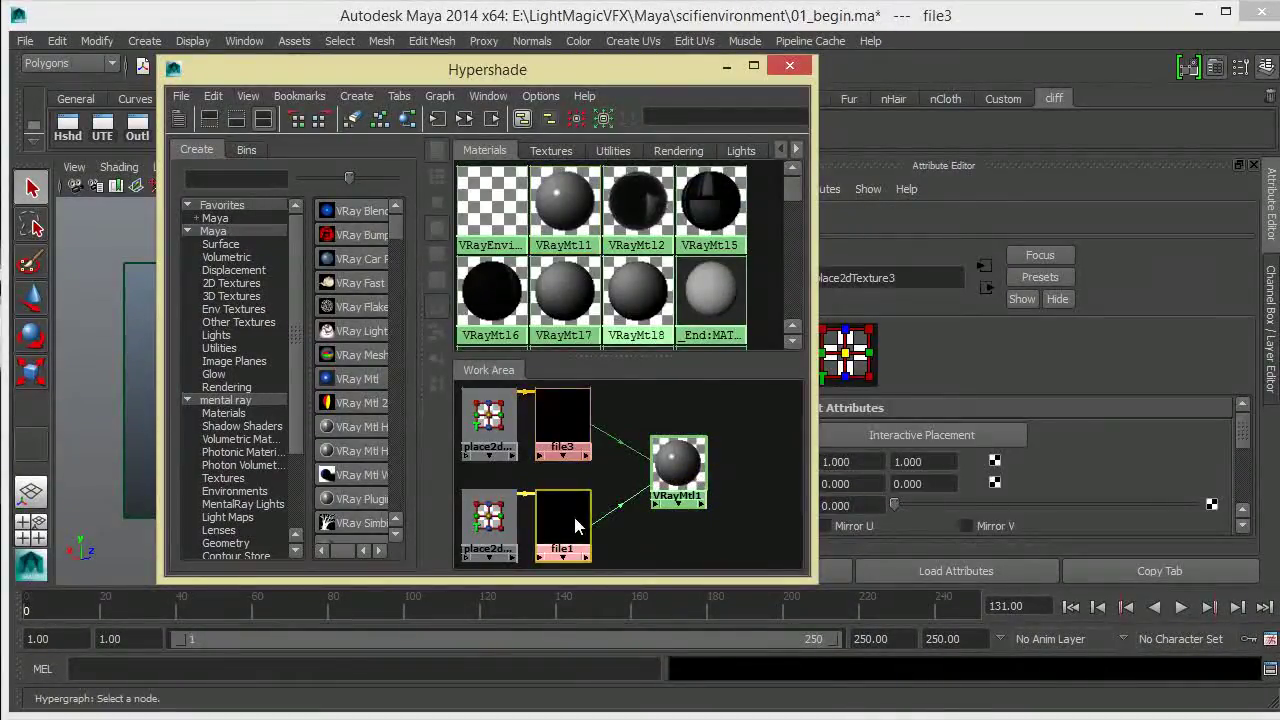
click(567, 436)
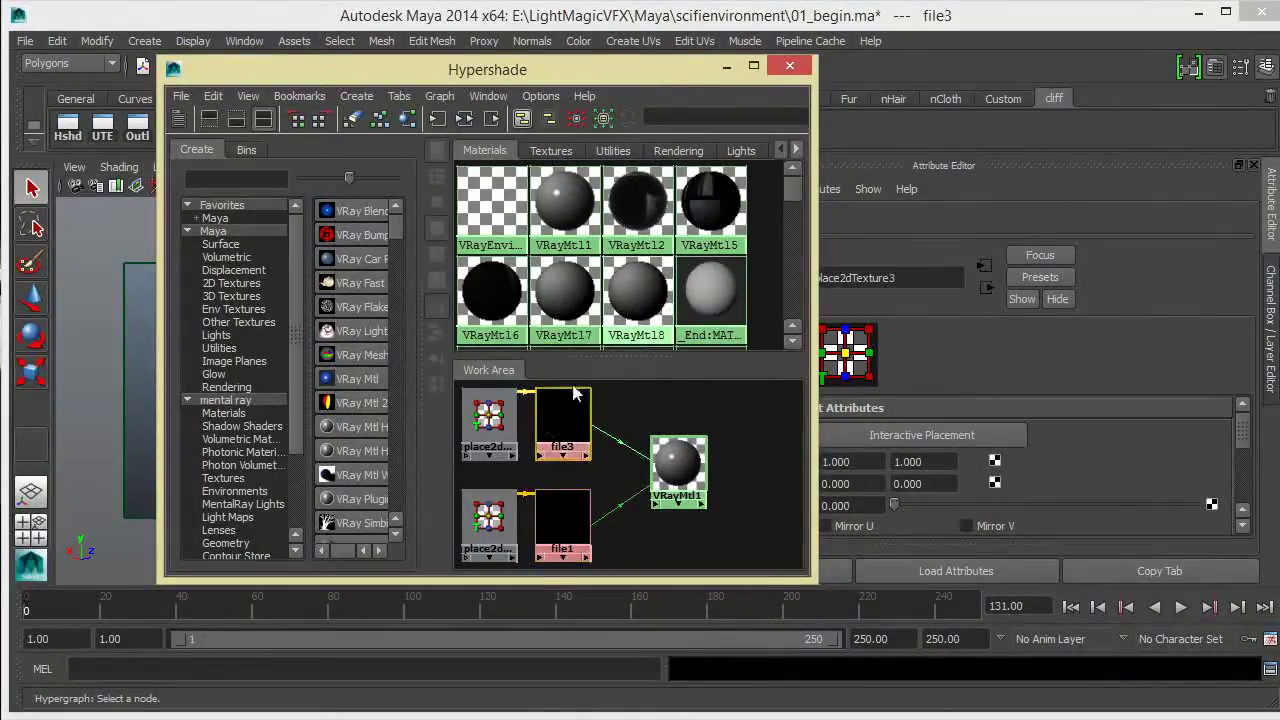
scroll(641, 458, down, 2)
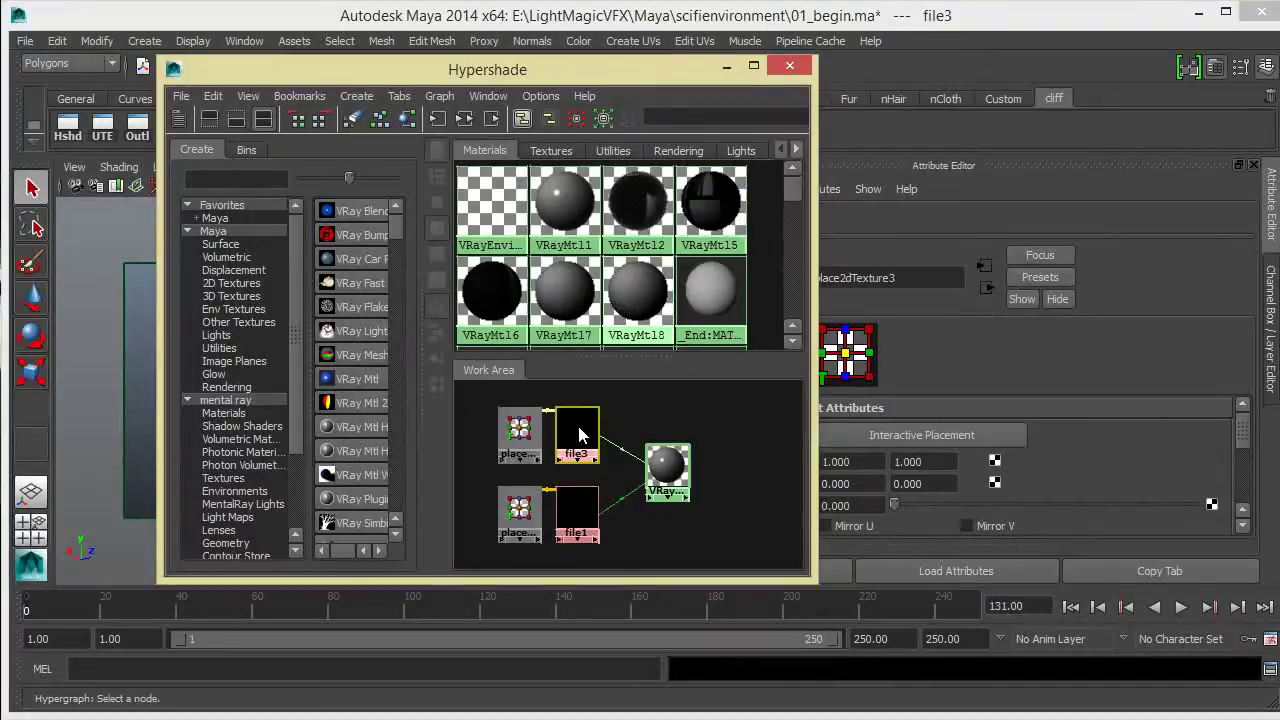
drag(655, 69, 528, 67)
click(697, 227)
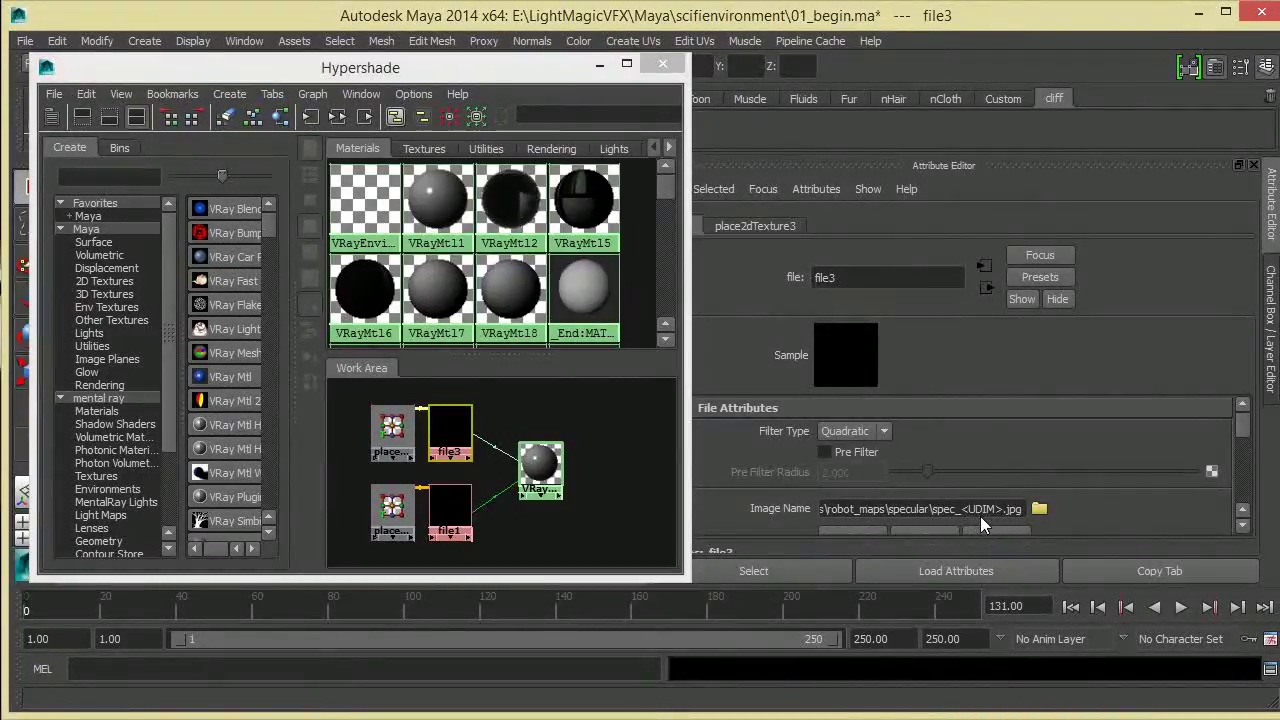
click(450, 510)
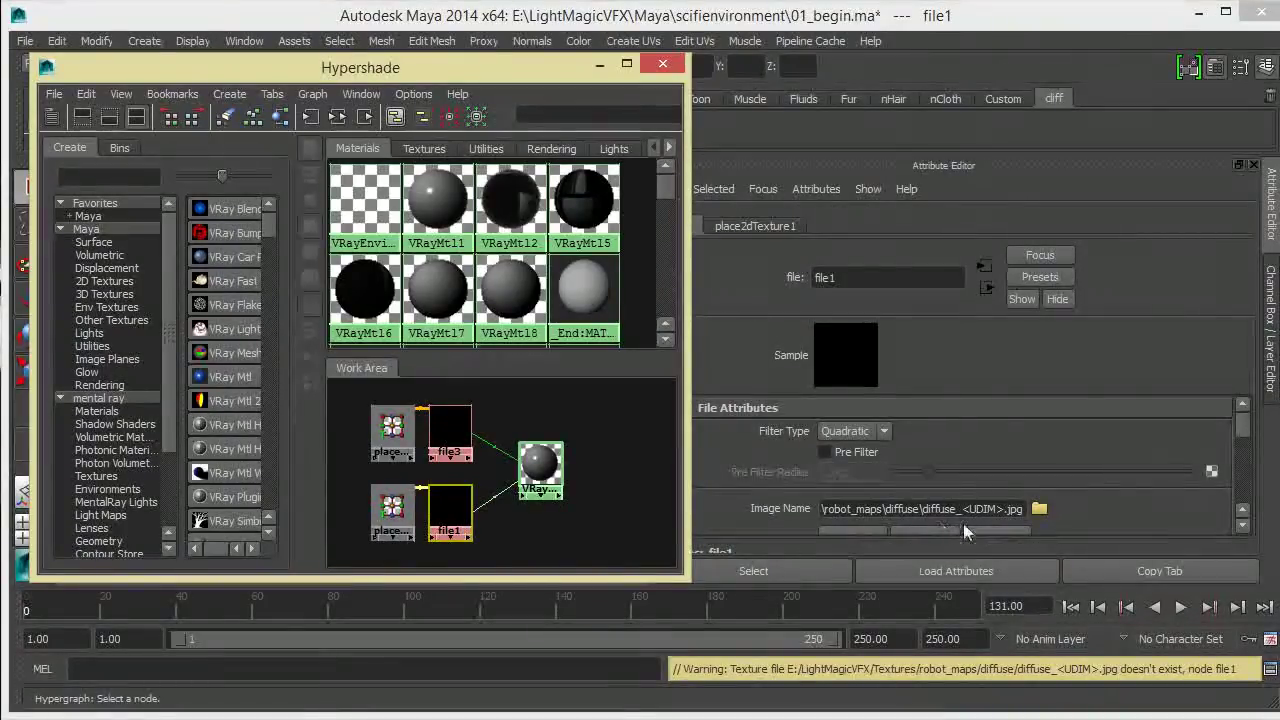
- Copy file1's image folder path and browse to E:\LightMagicVFX\Textures\robot_maps\diffuse in its image file browser
click(1040, 510)
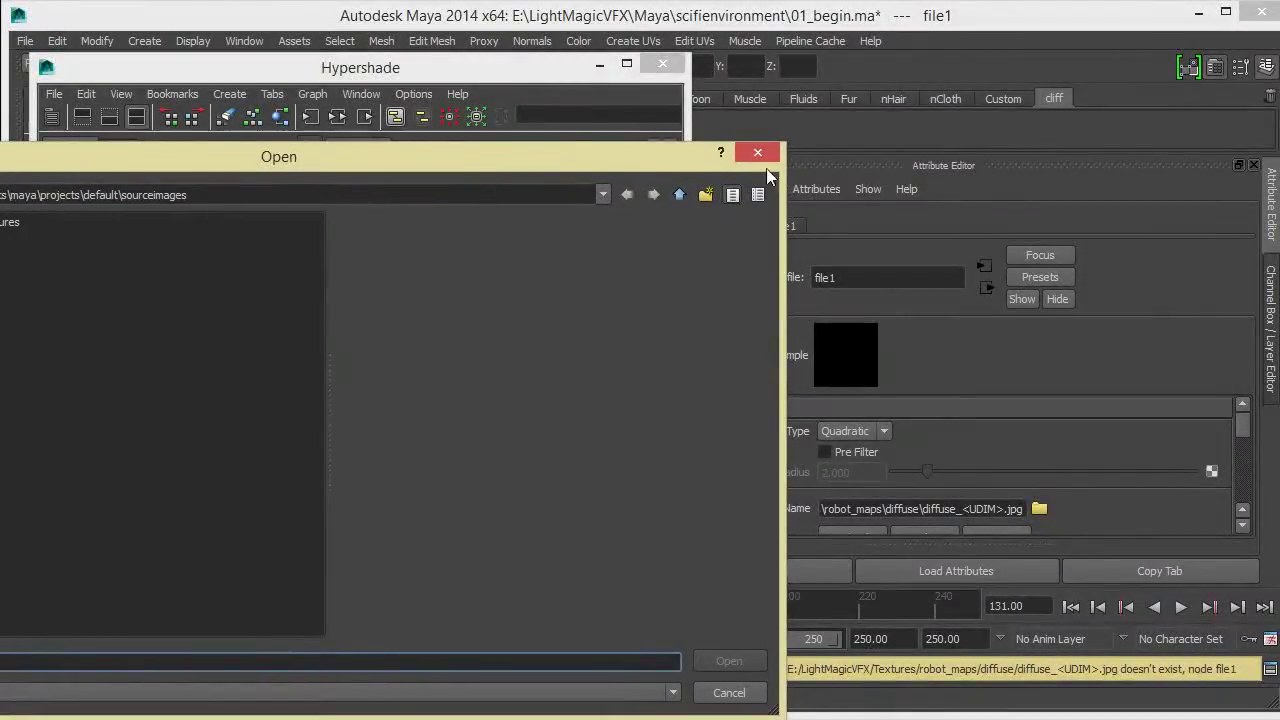
click(757, 153)
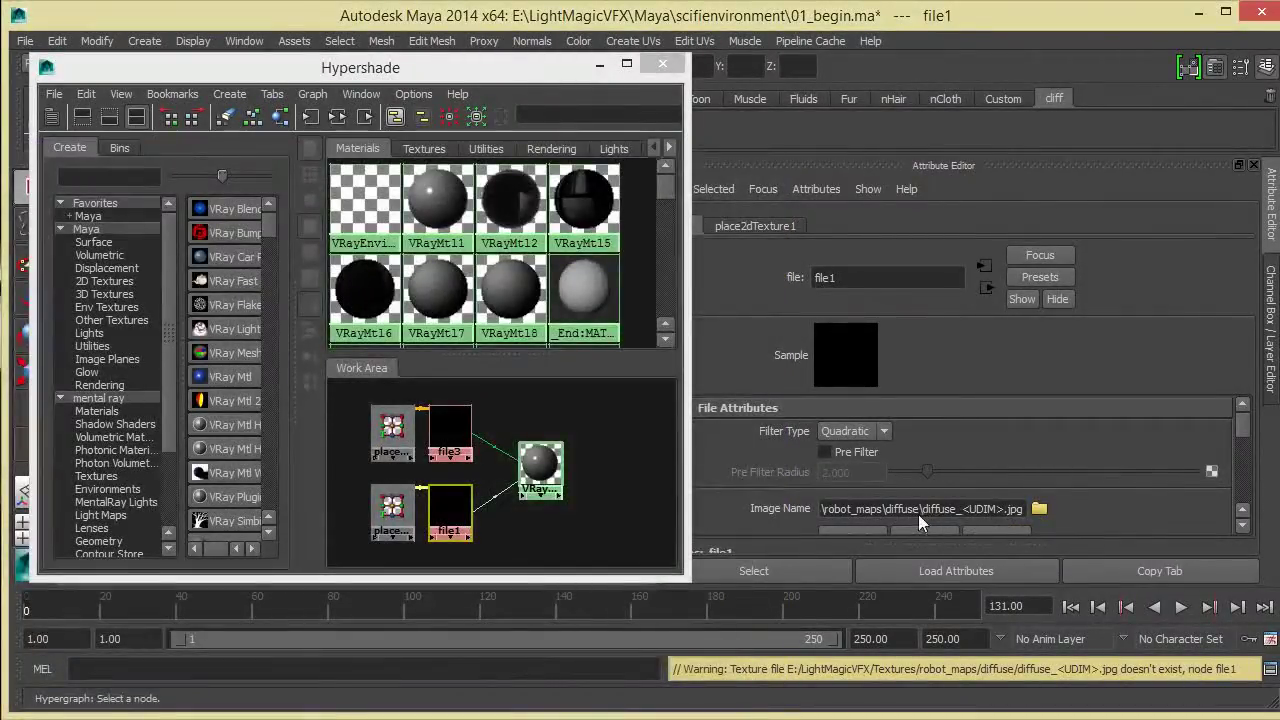
drag(920, 510, 733, 511)
key(ctrl+c)
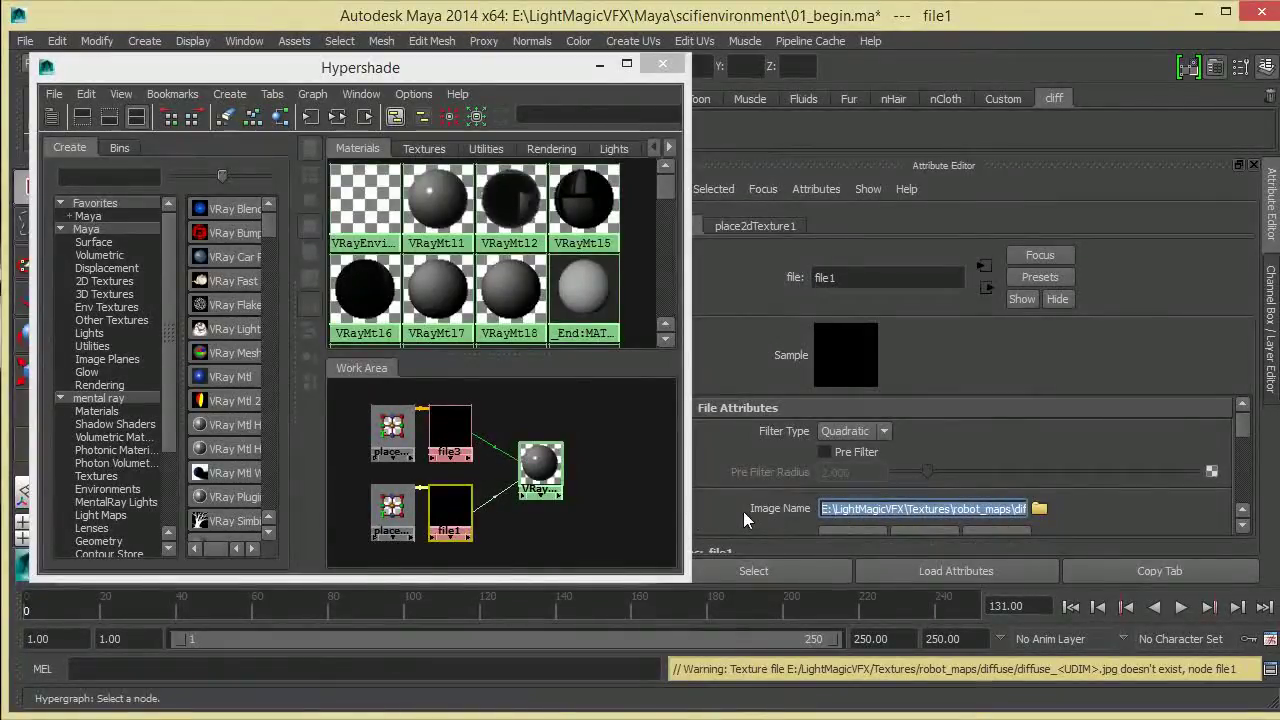
click(1039, 508)
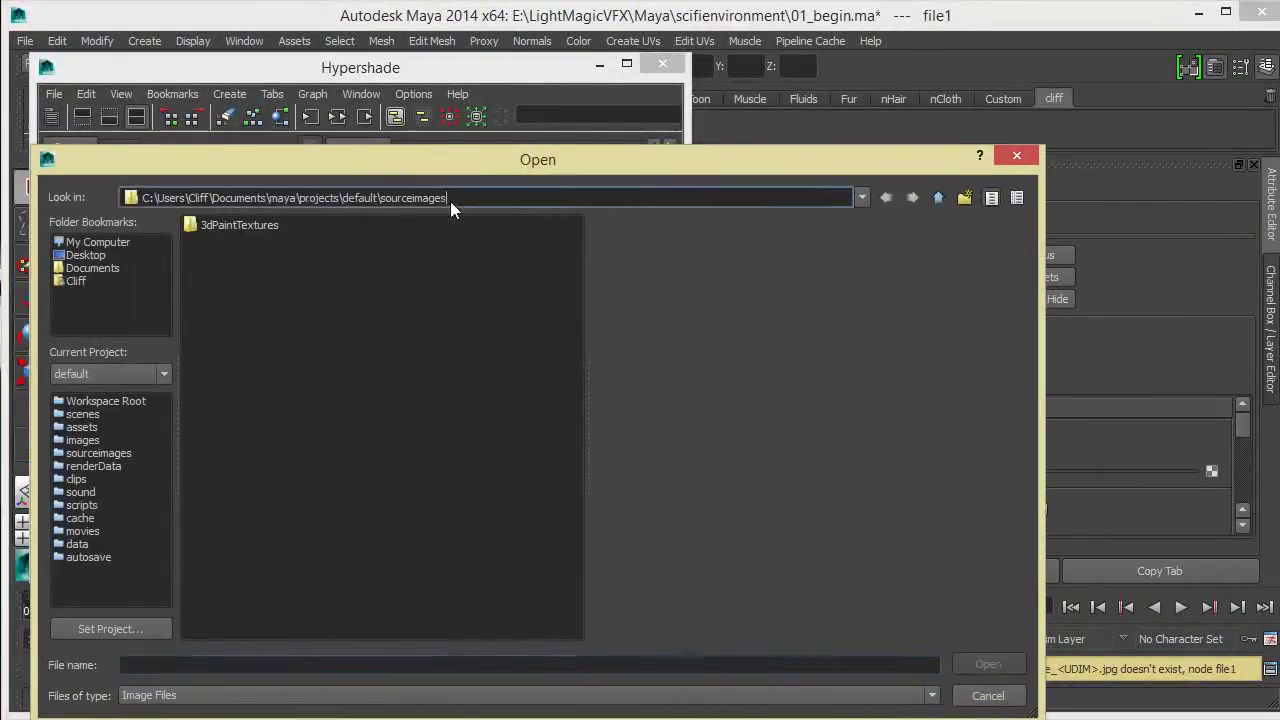
key(ctrl+v)
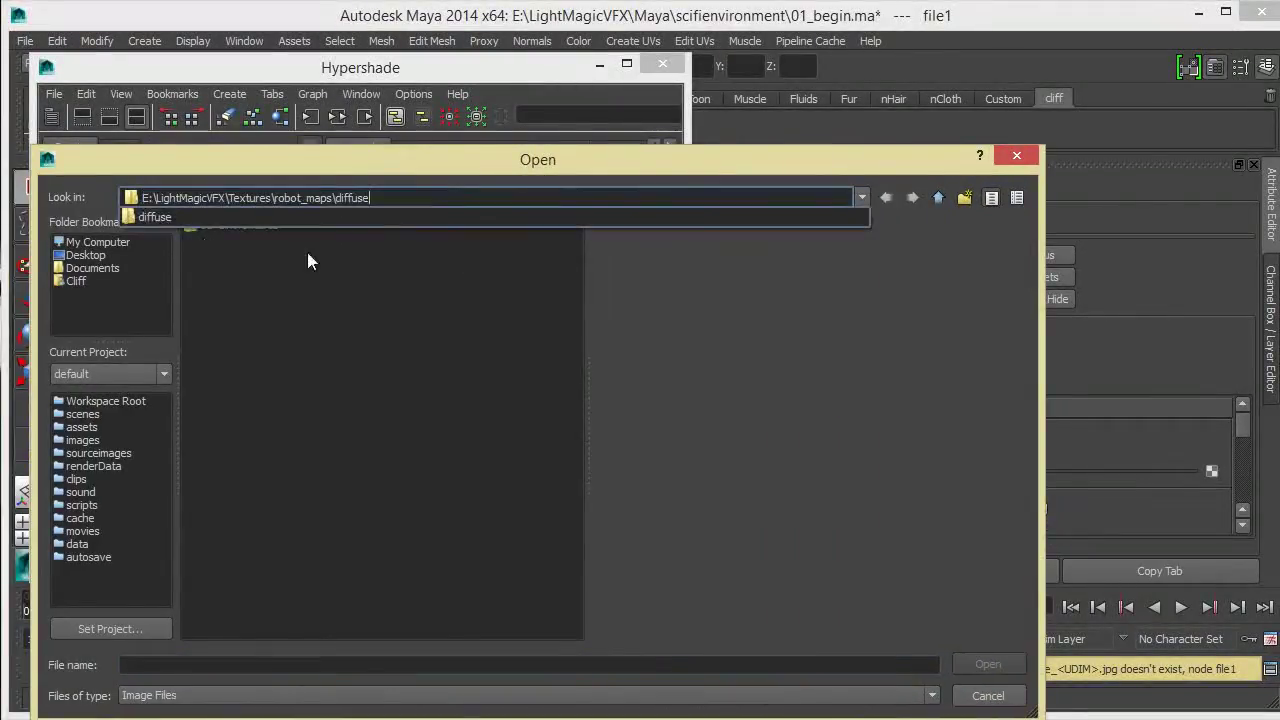
key(Return)
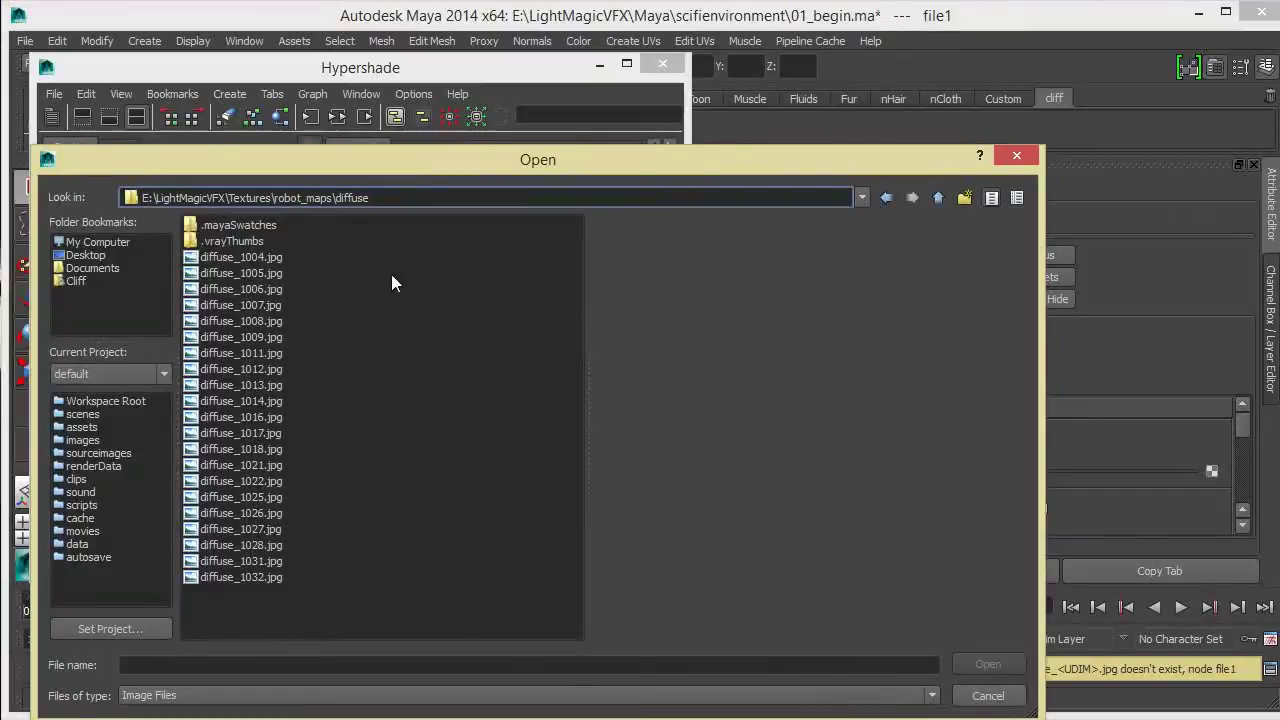
drag(718, 167, 743, 96)
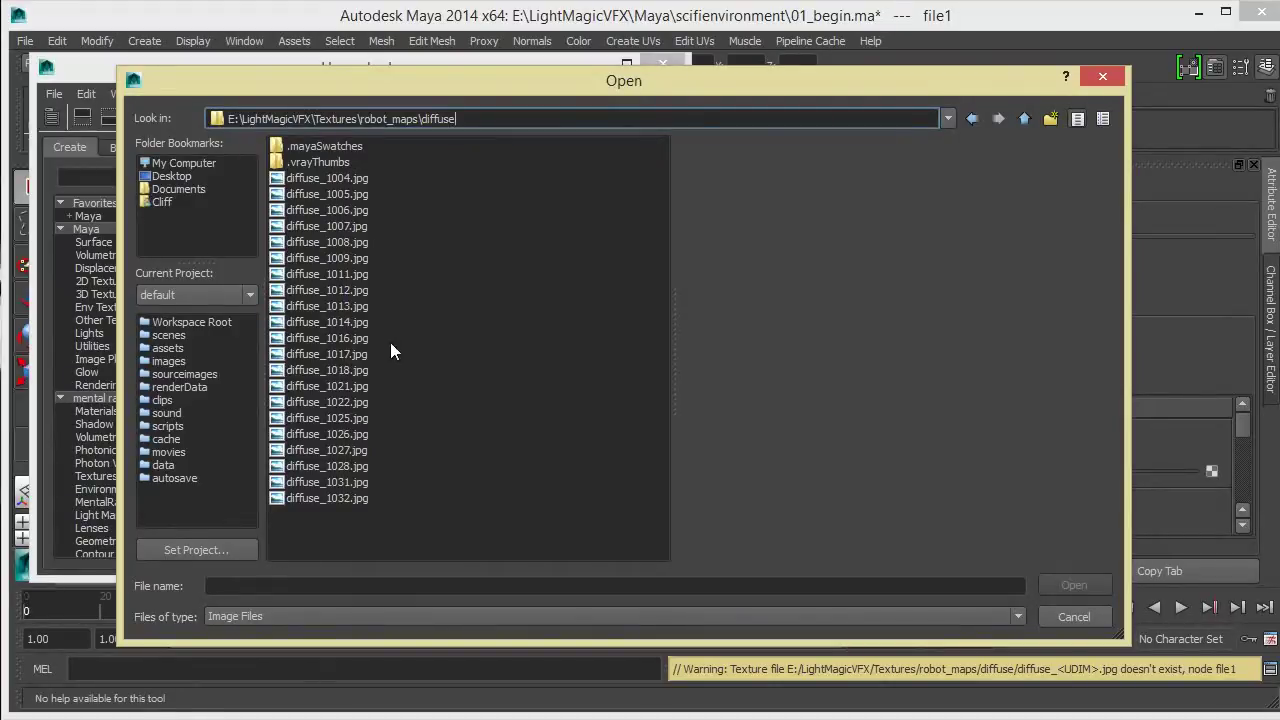
- Preview several diffuse maps, including diffuse_1004, diffuse_1008 and diffuse_1016, and close the file browser without loading any
click(347, 178)
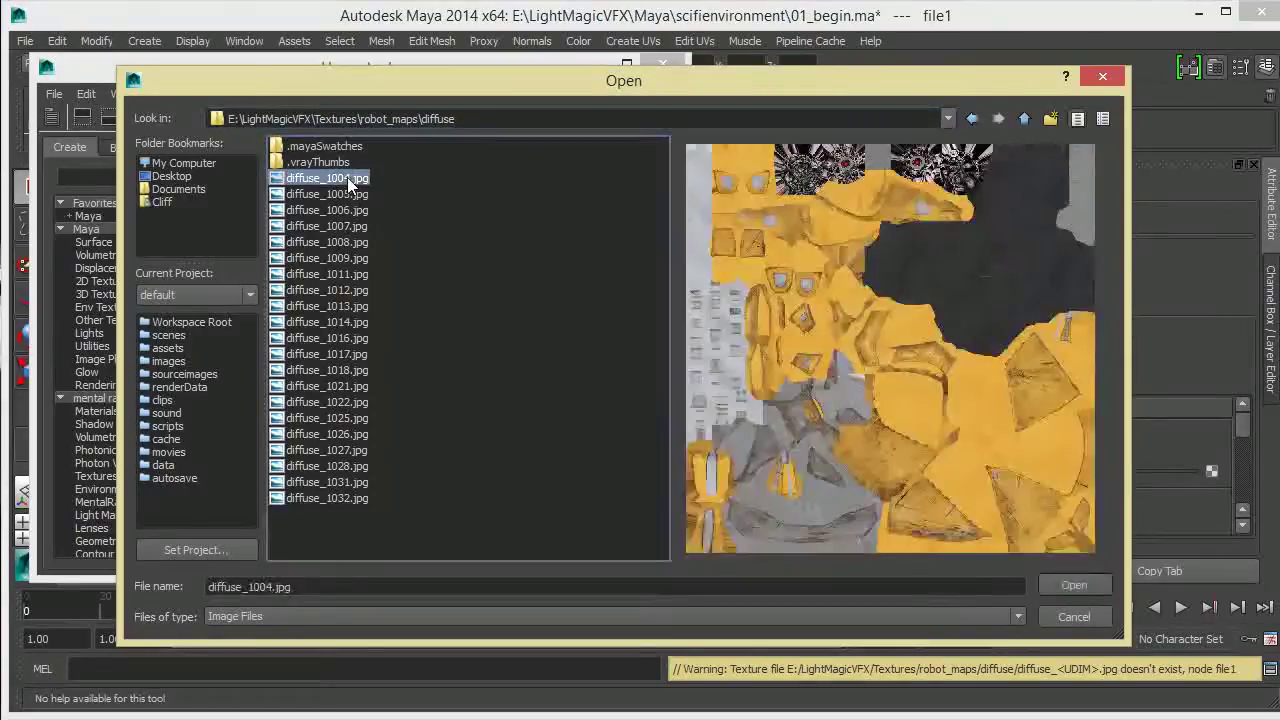
click(334, 209)
click(341, 242)
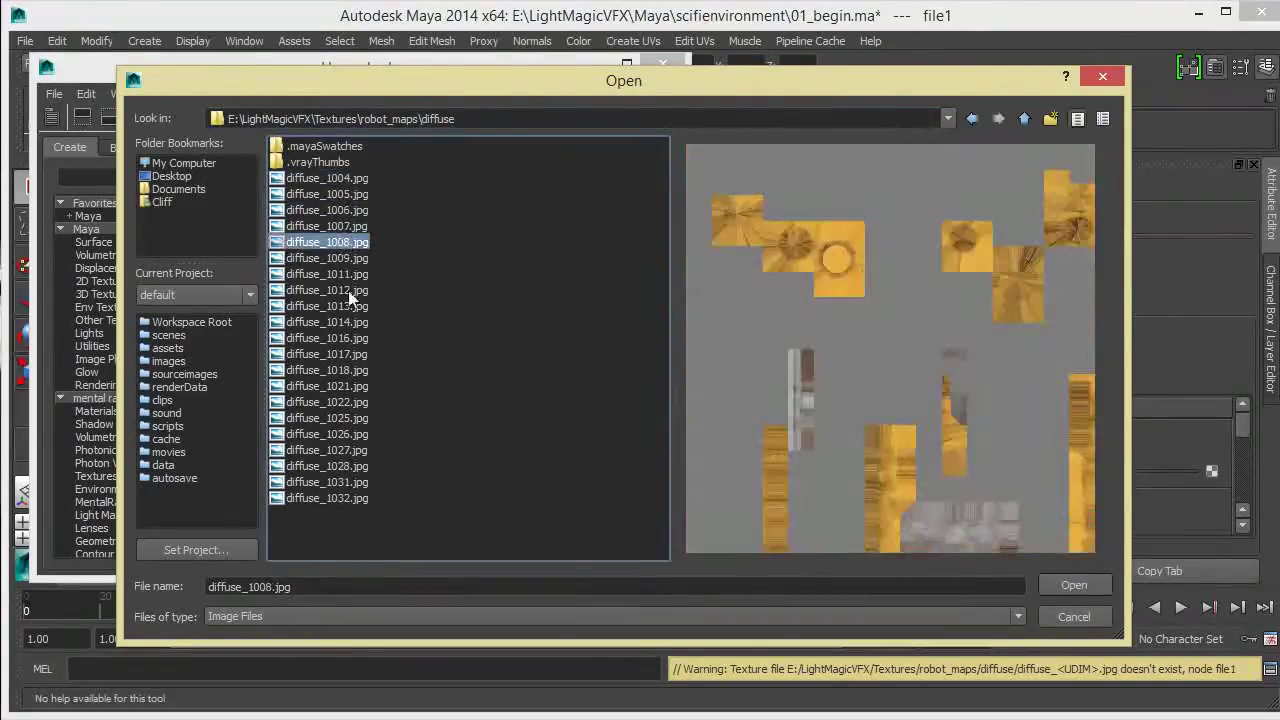
click(342, 290)
click(339, 353)
click(335, 338)
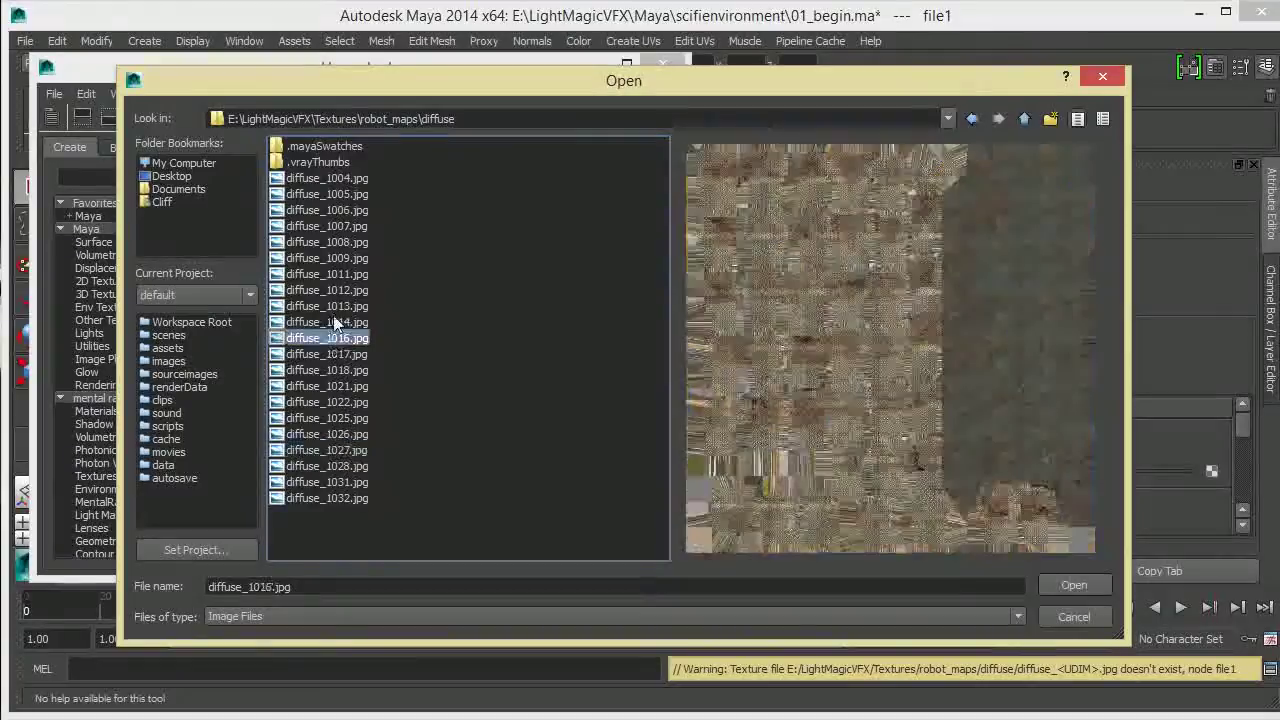
click(349, 180)
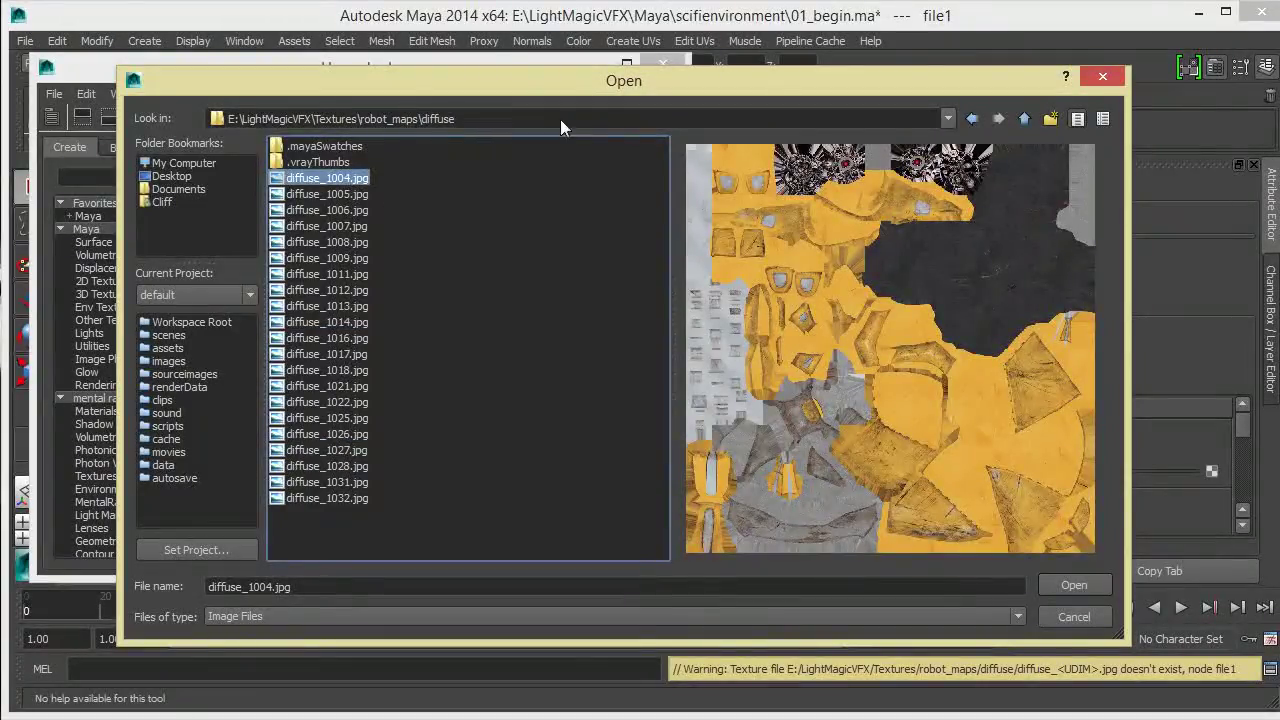
drag(943, 91, 886, 82)
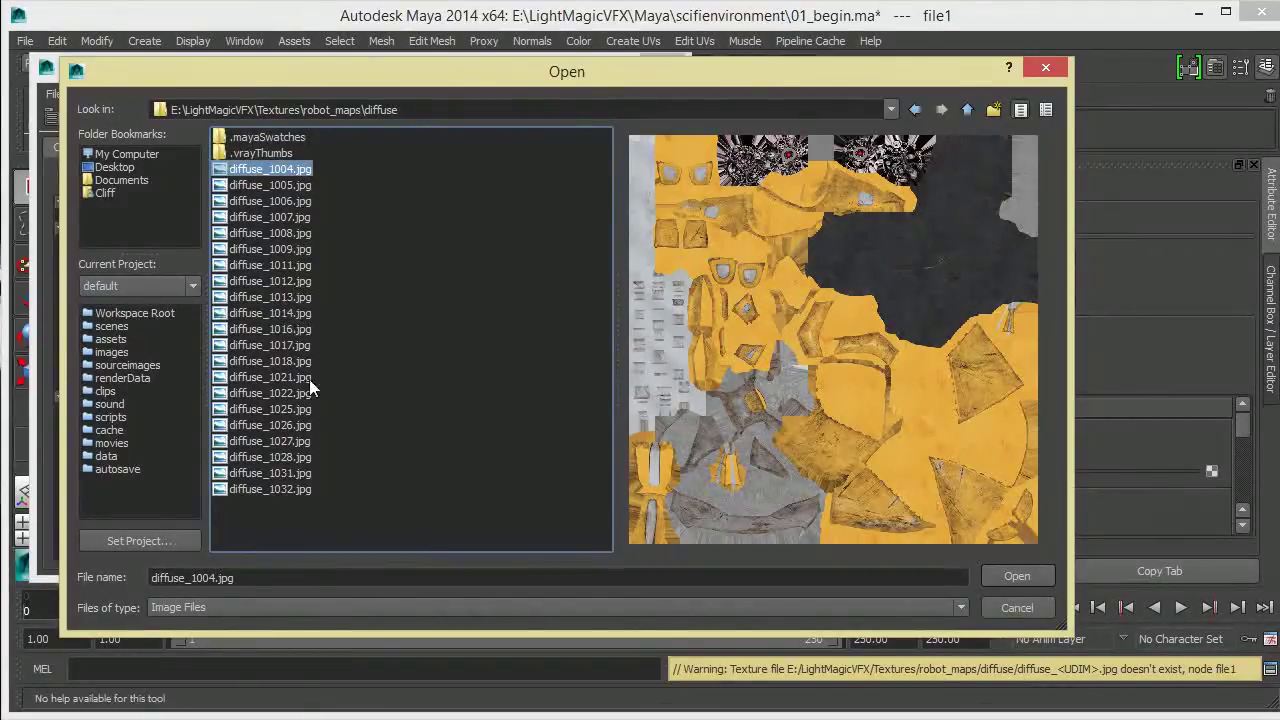
click(1022, 603)
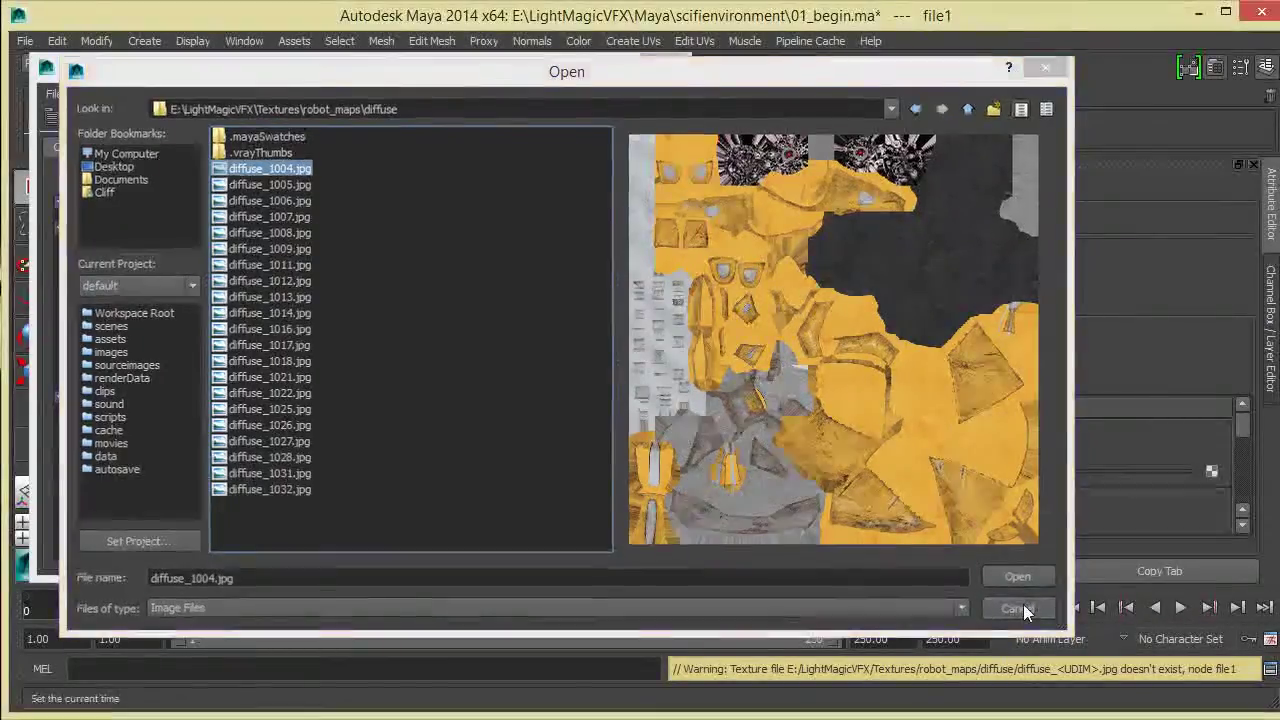
- Examine file1's image name through the <UDIM> tag to its .jpg extension
click(968, 511)
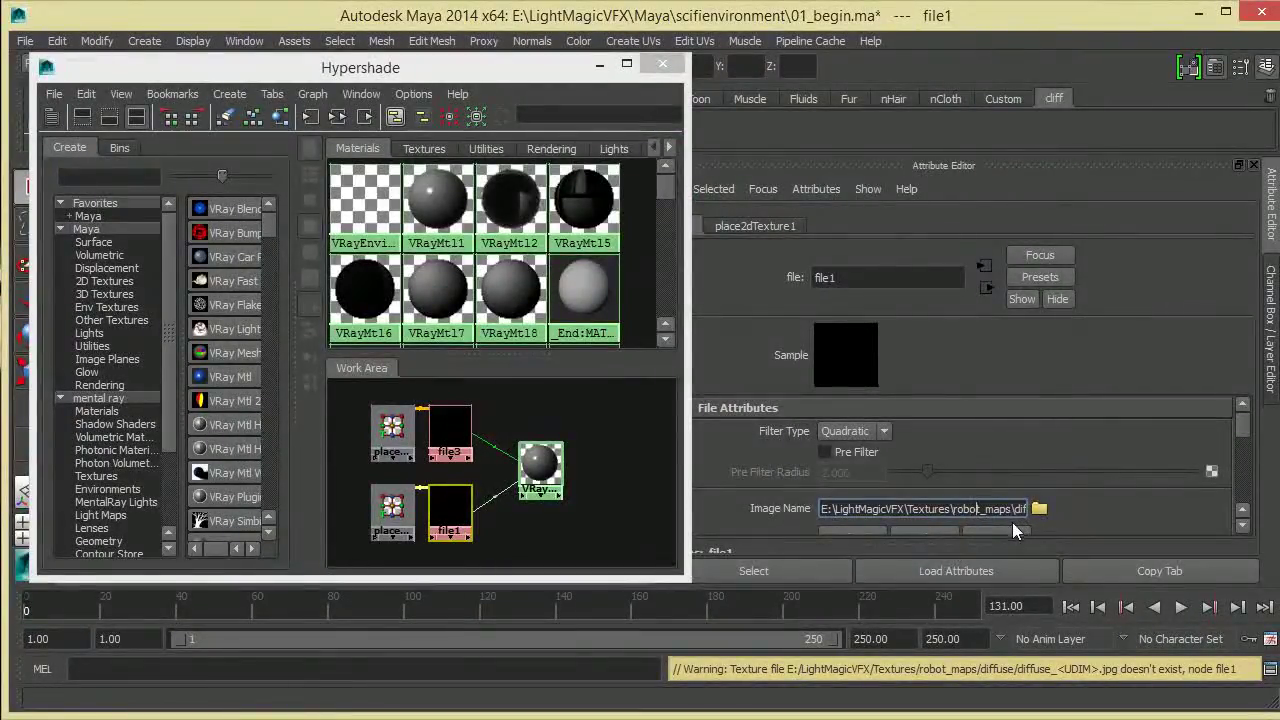
key(Right)
key(Right)
key(Right)
key(Right)
key(Right)
key(Right)
key(Right)
key(Right)
key(Right)
key(Right)
key(Right)
key(Right)
key(Right)
key(Right)
key(Right)
key(Right)
key(Right)
key(Right)
key(Right)
key(Right)
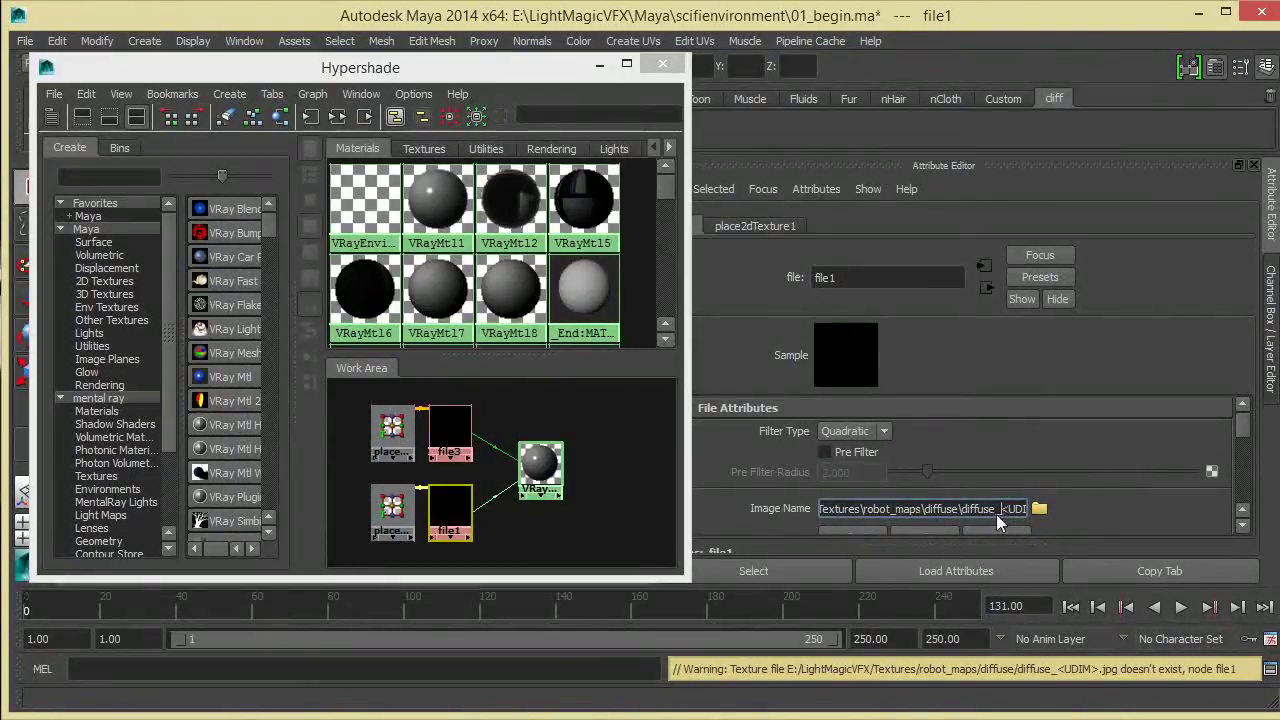
click(1001, 507)
key(Right)
key(Right)
key(Right)
key(Right)
key(Right)
key(Right)
key(Right)
key(Right)
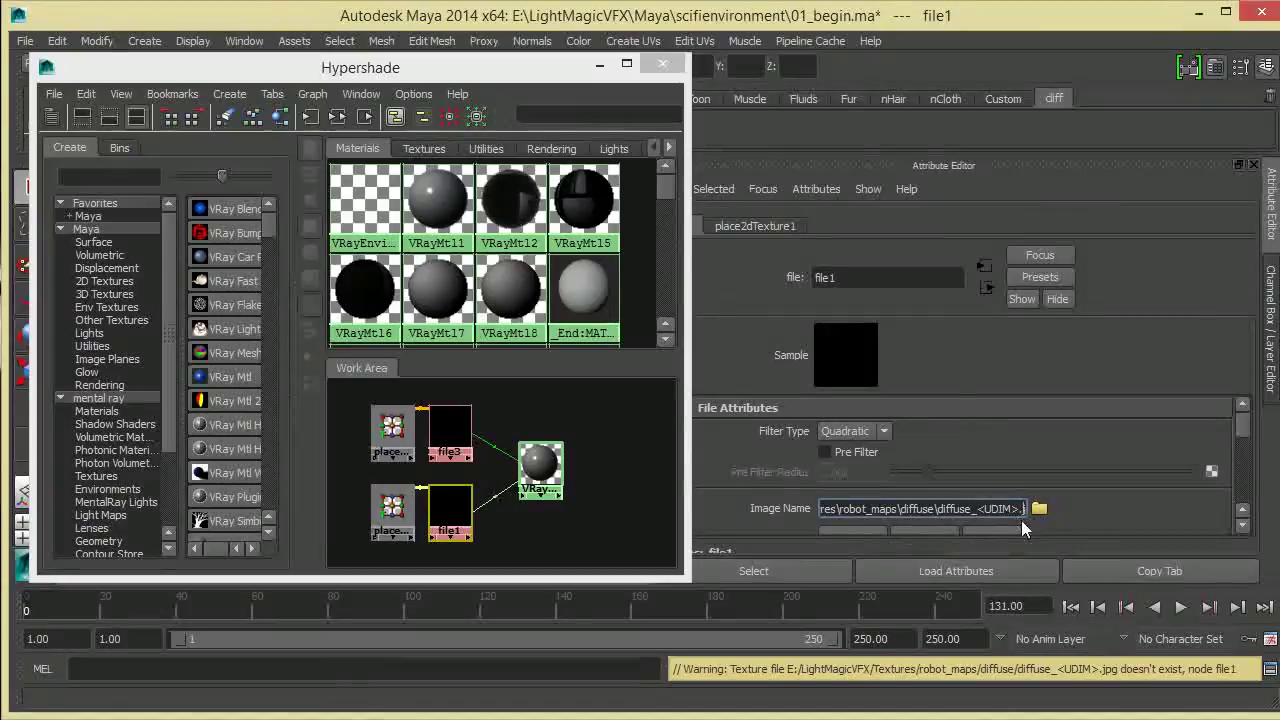
text(pg)
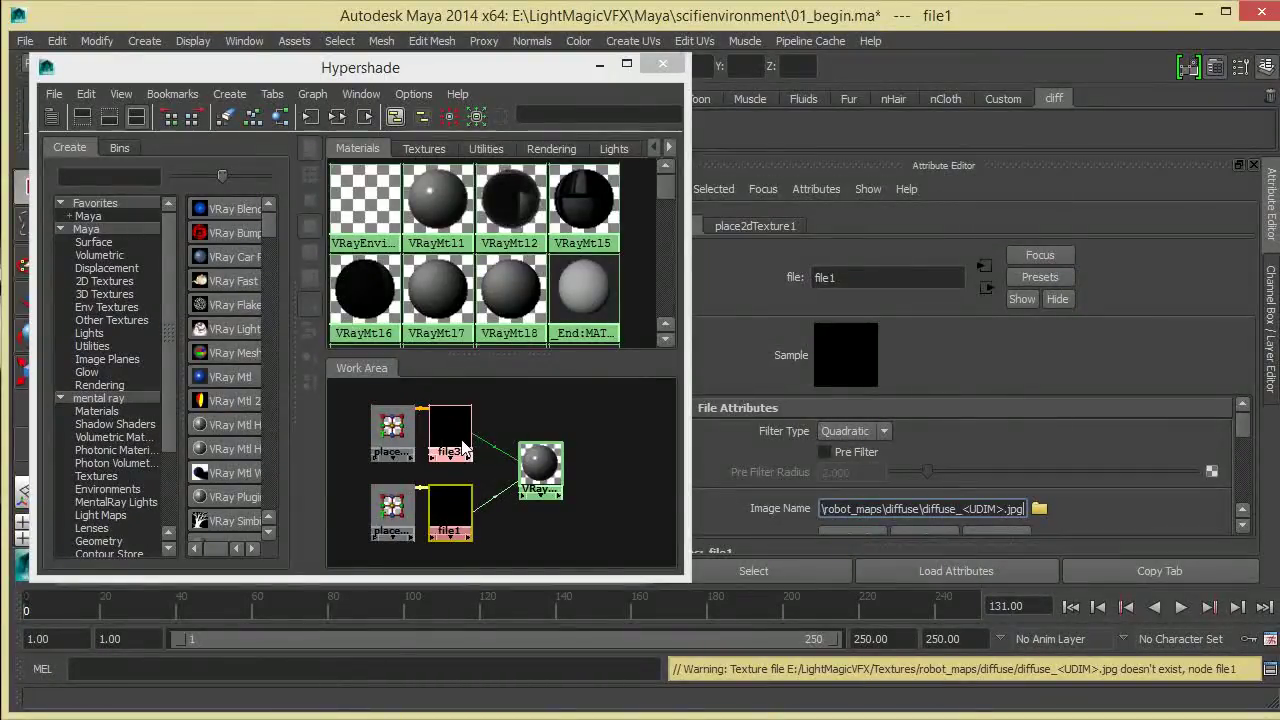
- Browse from file1's image name to E:\LightMagicVFX\Textures\robot_maps and look into its specular folder
click(446, 508)
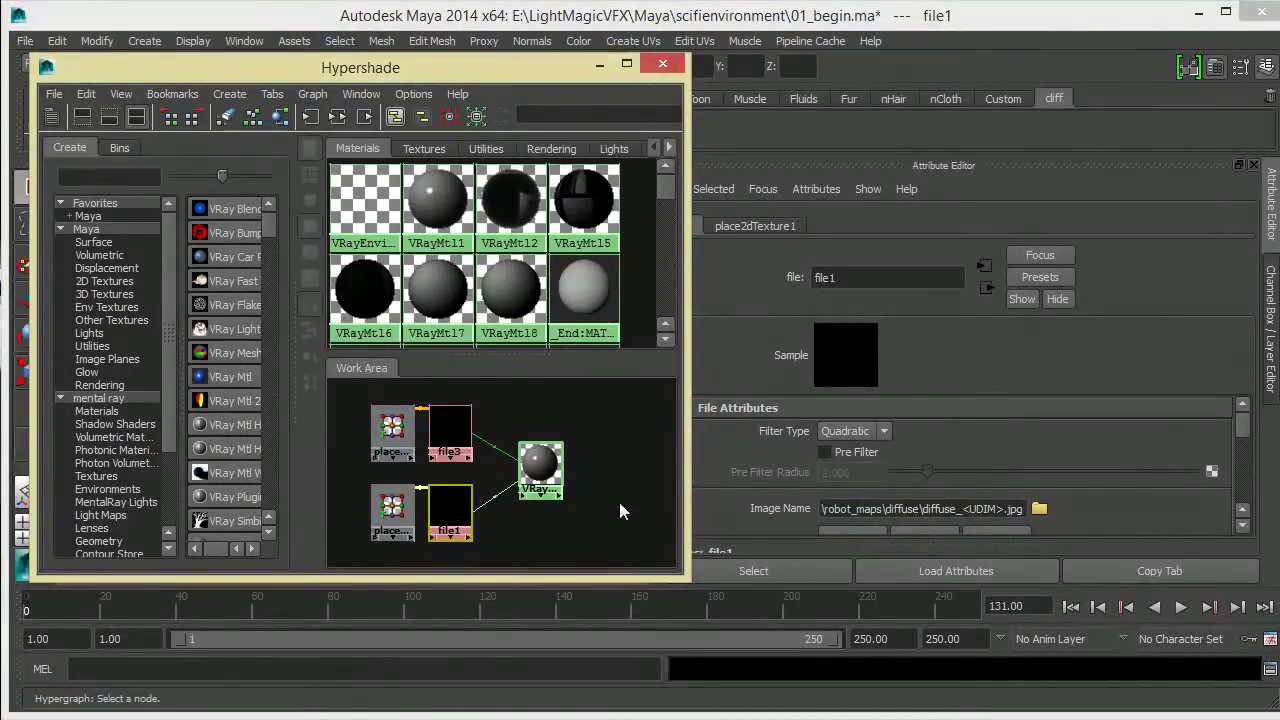
click(1040, 510)
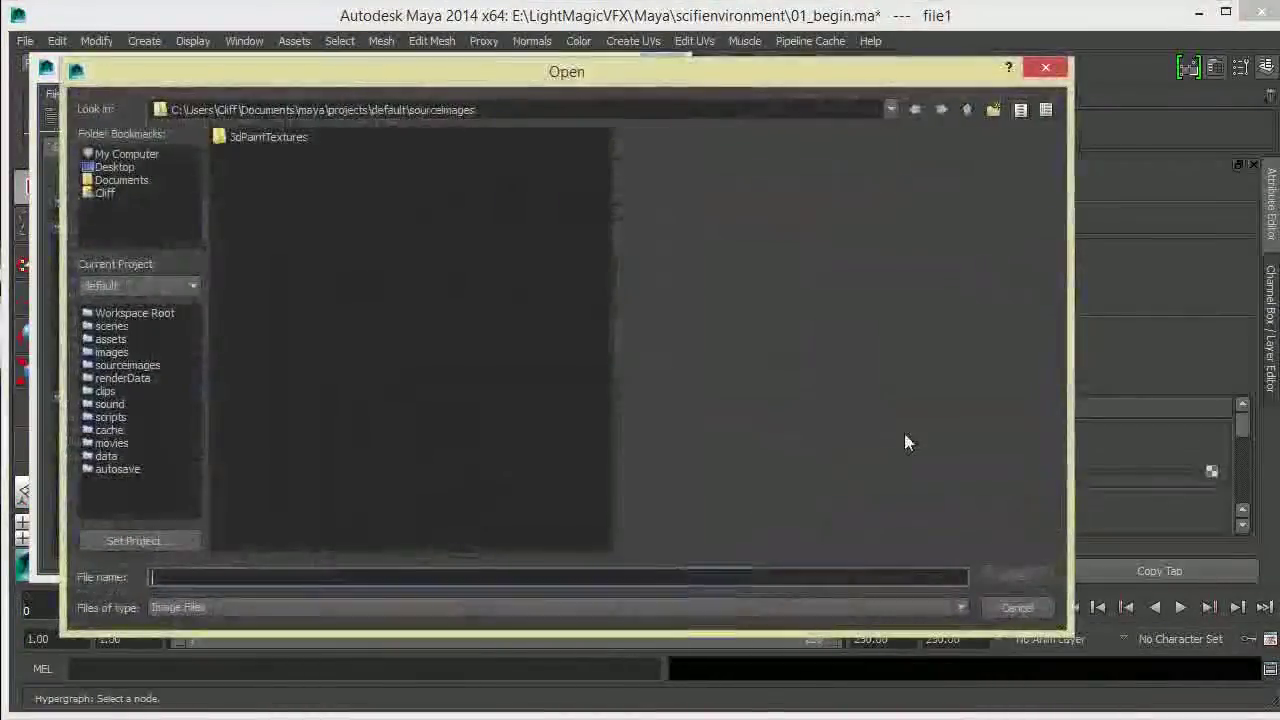
click(520, 106)
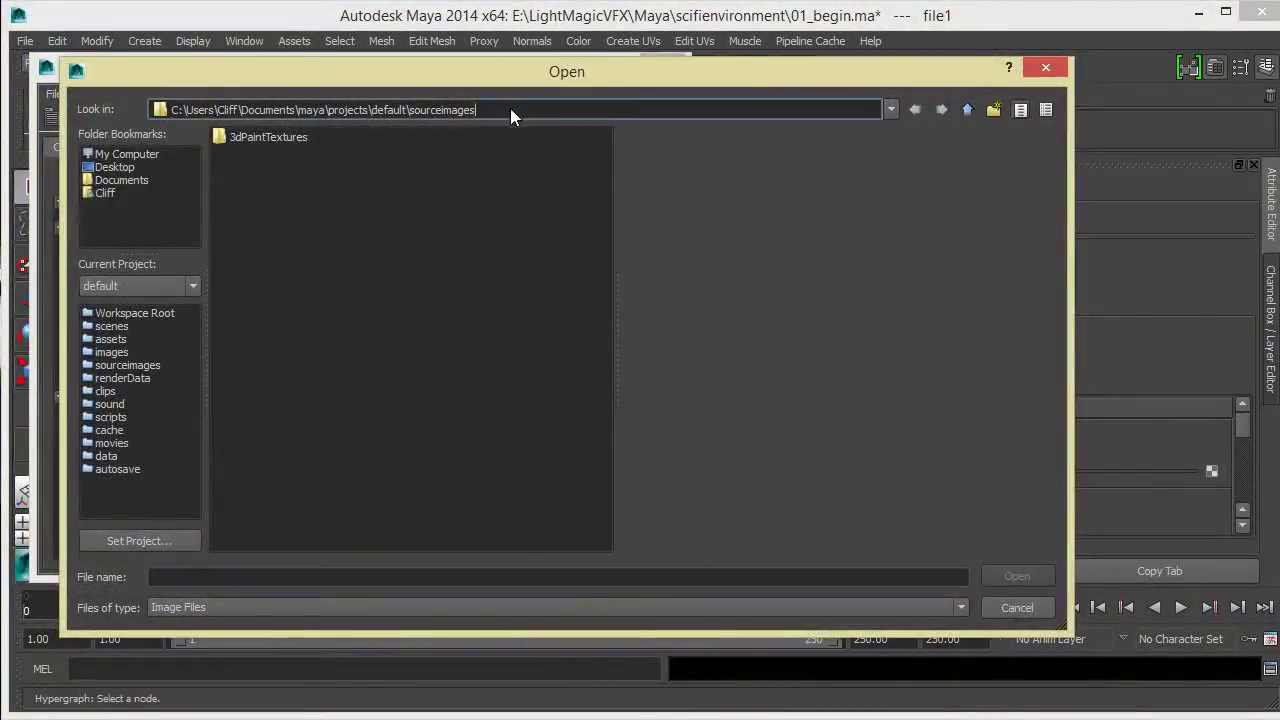
text(E:\LightMagicVFX\Textures\robot_maps\diffuse)
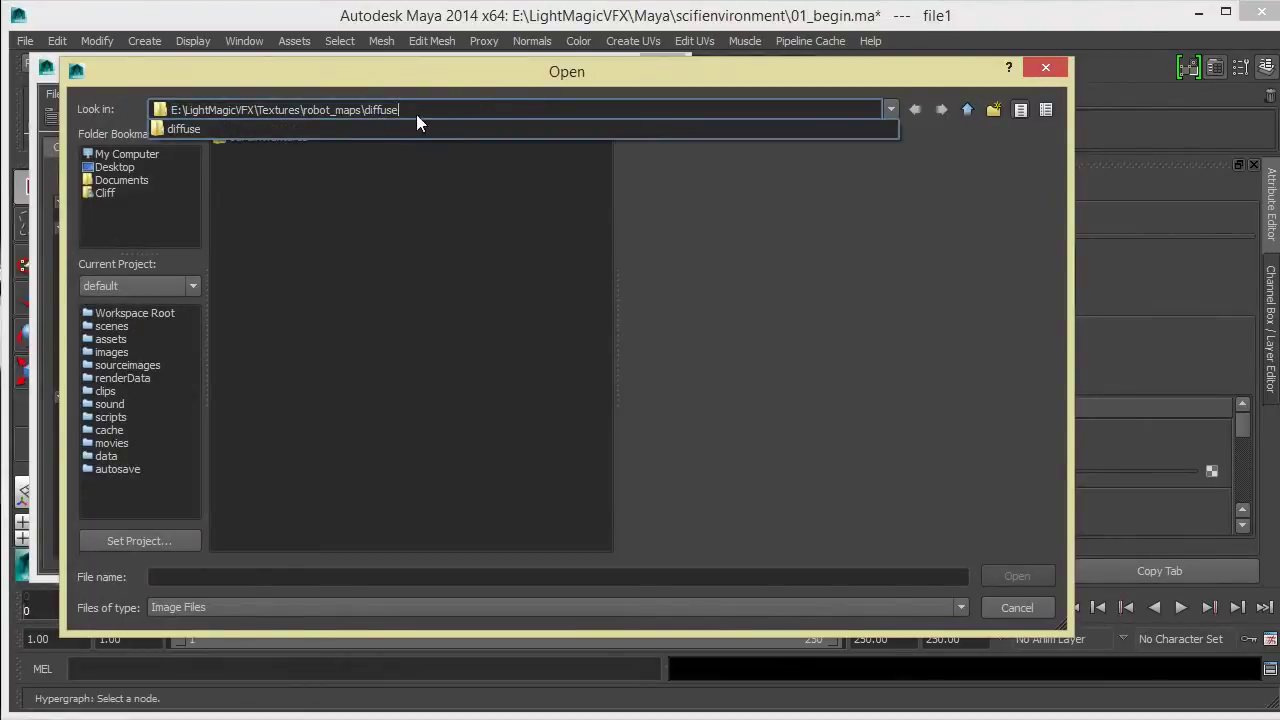
key(BackSpace)
key(BackSpace)
key(BackSpace)
key(BackSpace)
key(BackSpace)
key(BackSpace)
key(Return)
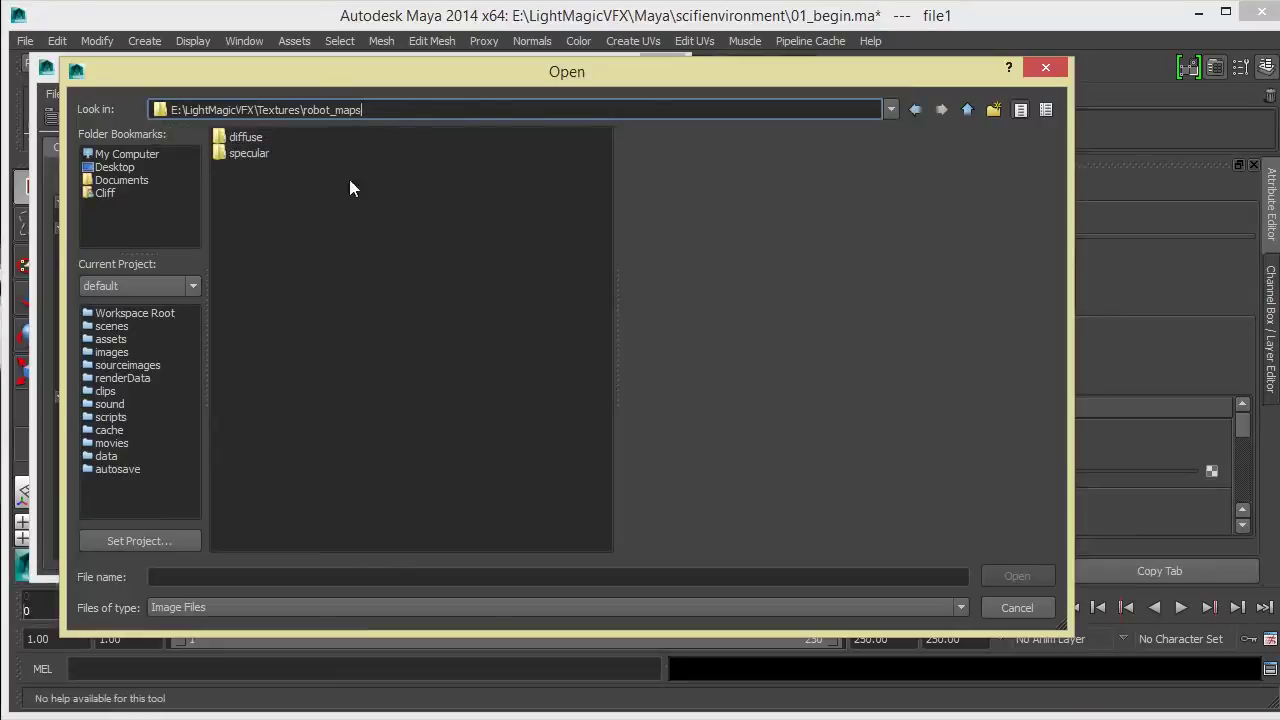
double_click(240, 150)
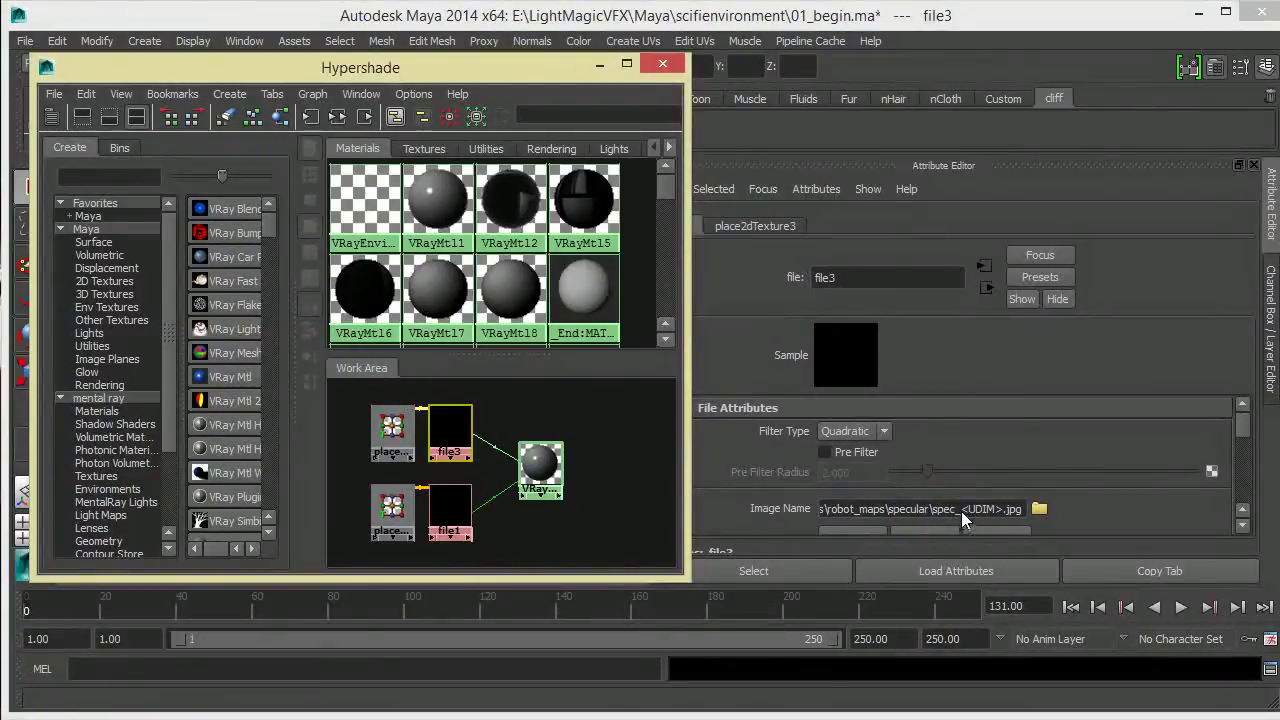
- Check file3's specular image name and the file connections to VRayMtl1, and move the Hypershade off the viewport
click(1039, 508)
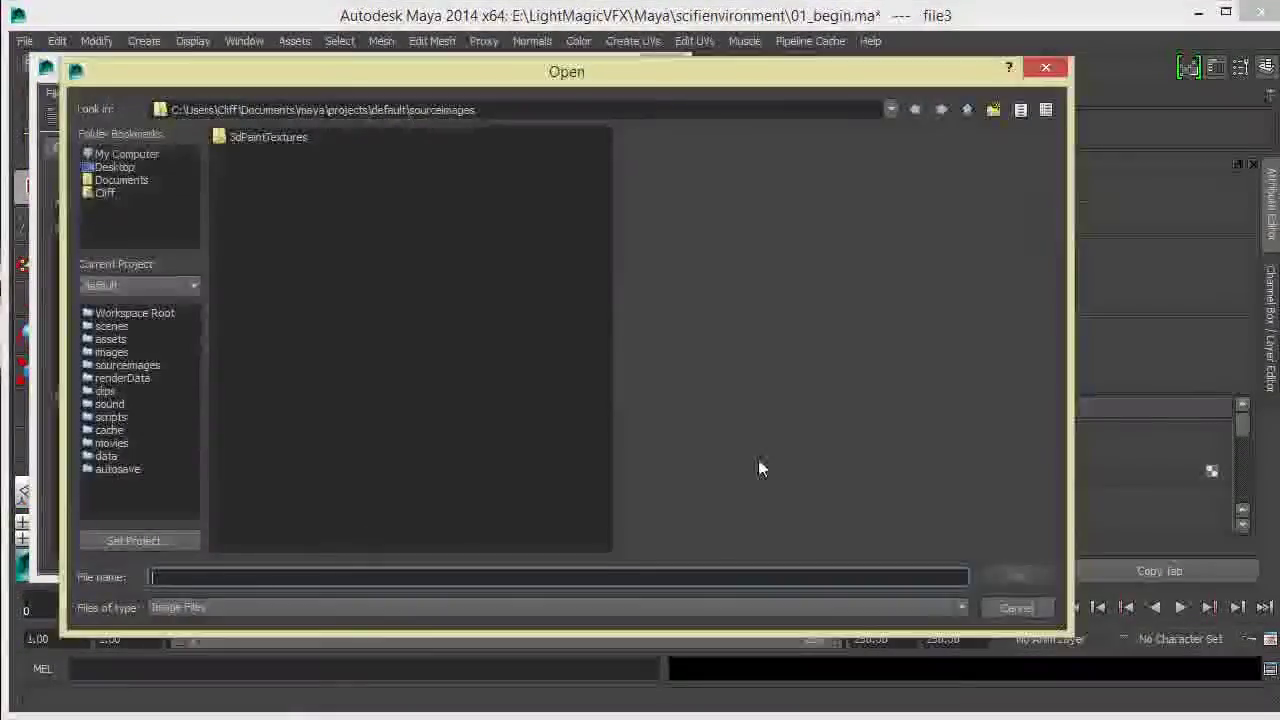
click(1046, 68)
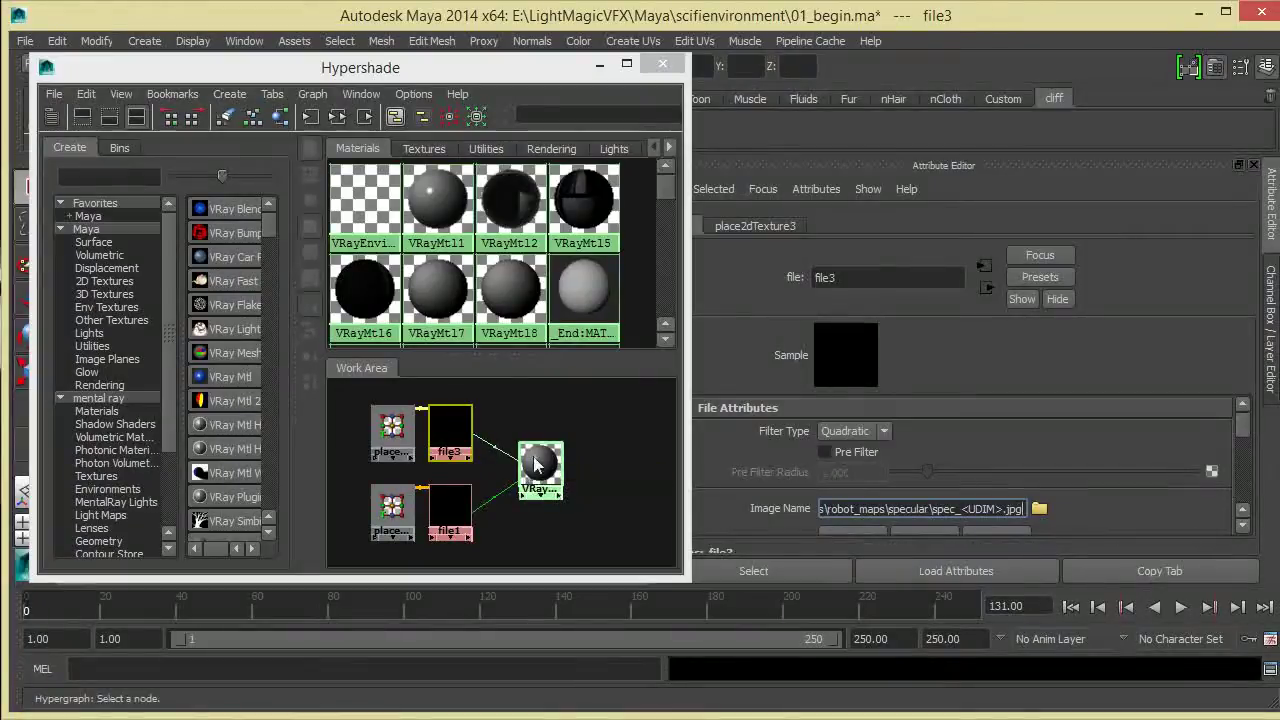
click(476, 455)
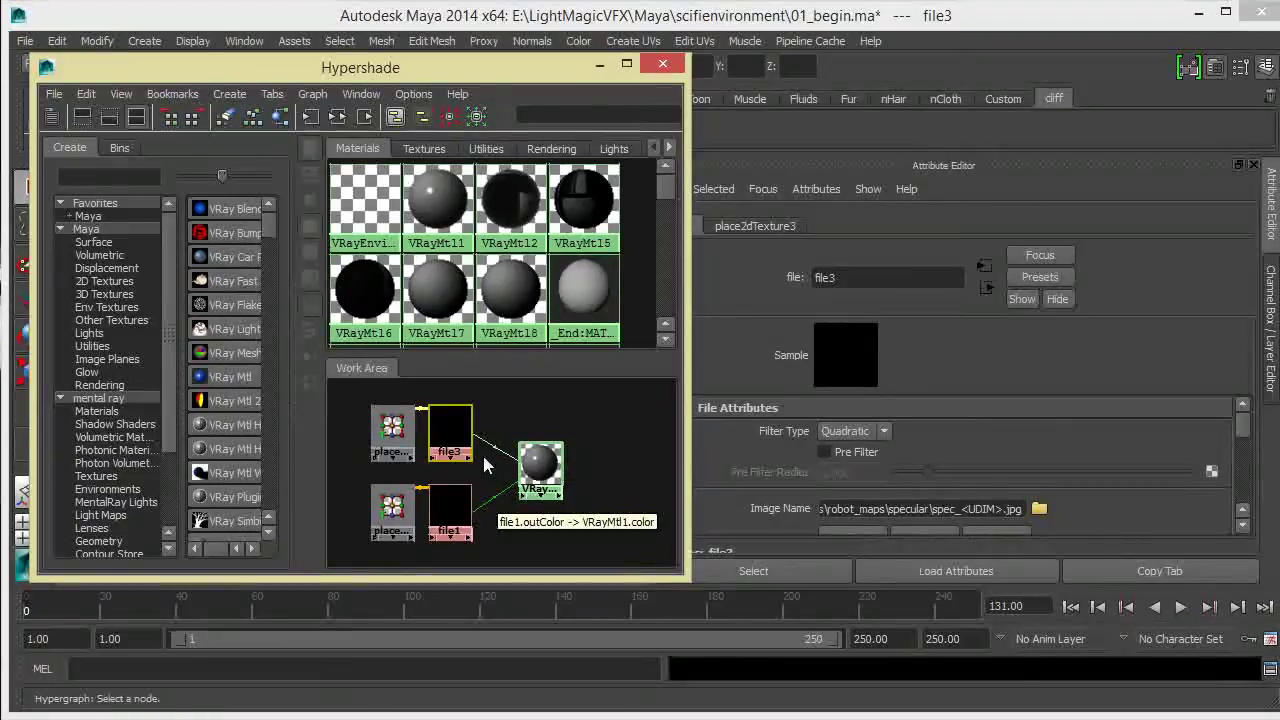
drag(548, 75, 1178, 92)
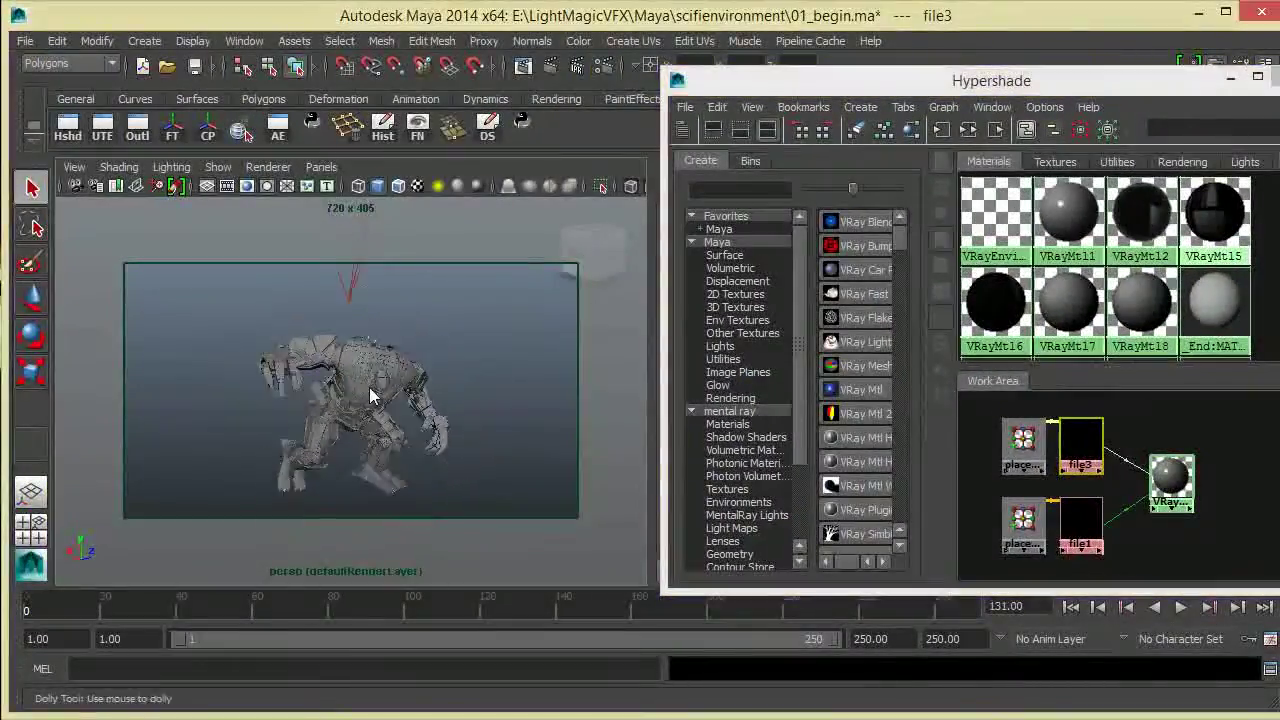
- Select all of the robot's geometry and assign VRayMtl1 to it
drag(226, 330, 414, 462)
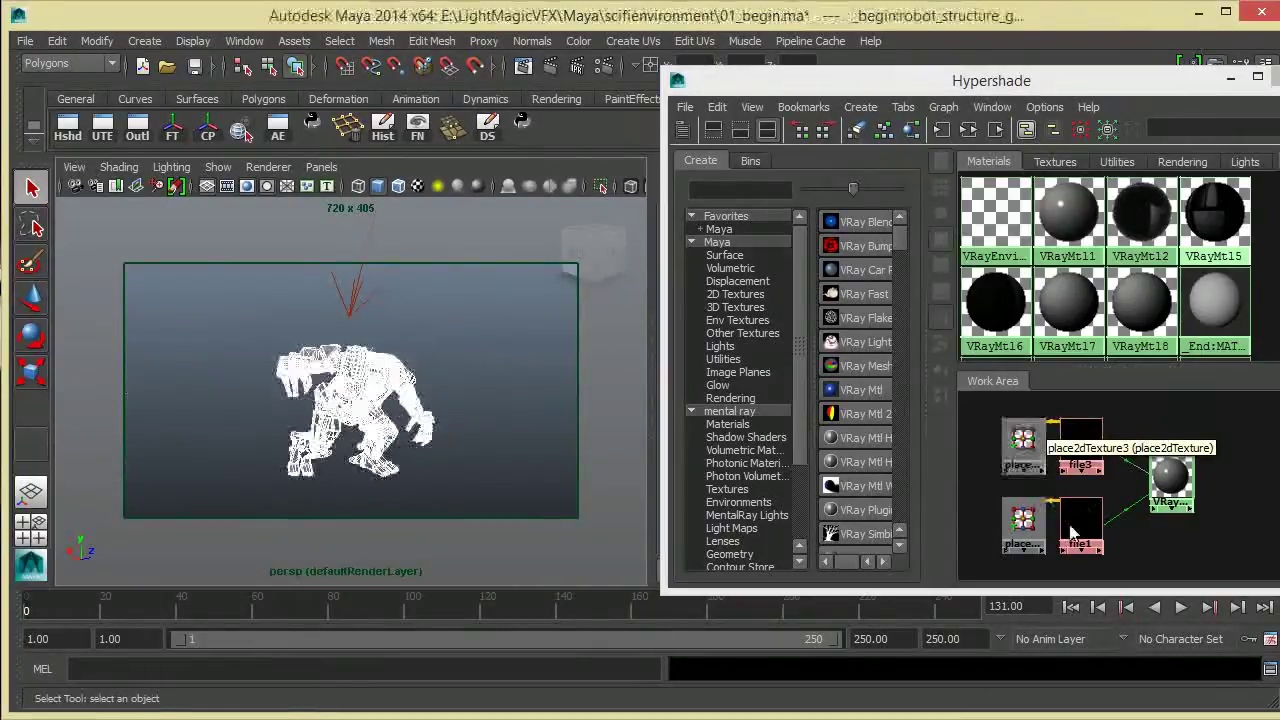
right_click(1168, 480)
right_drag(1166, 484, 1162, 430)
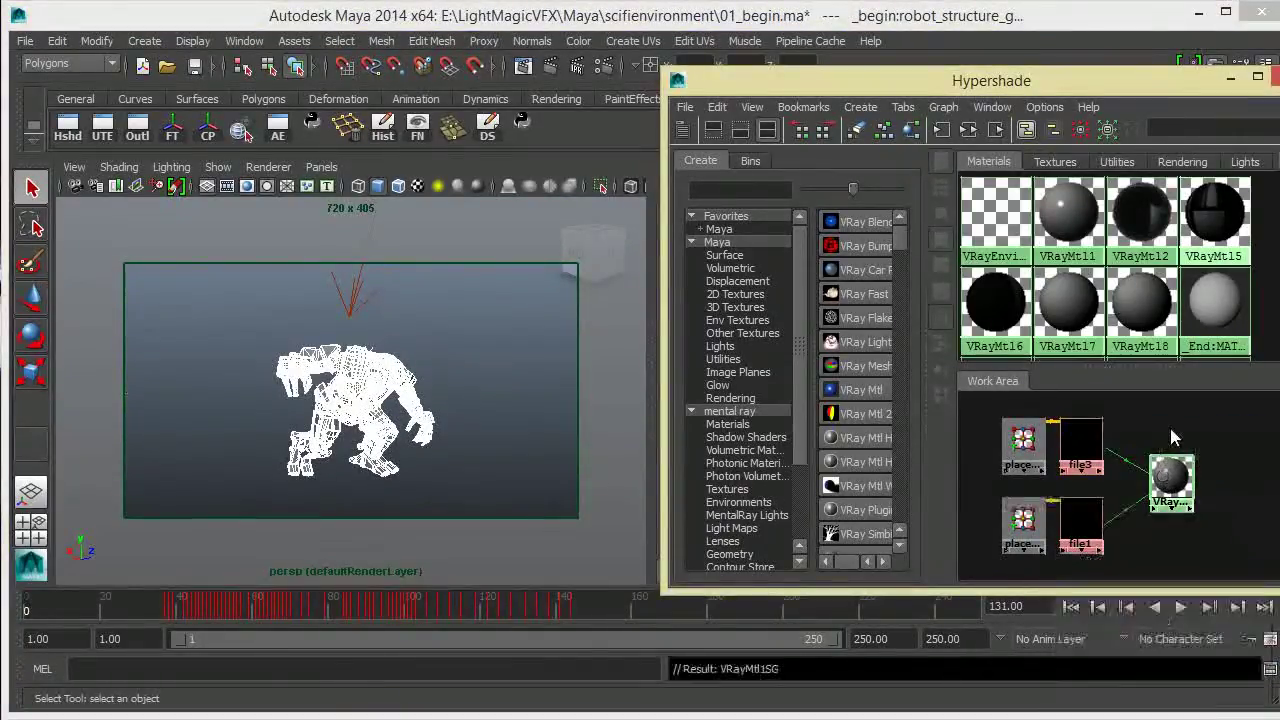
- Select the robot's left outer shoulder armor, graph its material network in the Hypershade, and view the robot from several angles
click(485, 371)
alt+drag(456, 410, 372, 403)
alt+right_drag(372, 403, 377, 419)
alt+drag(377, 419, 373, 371)
click(373, 371)
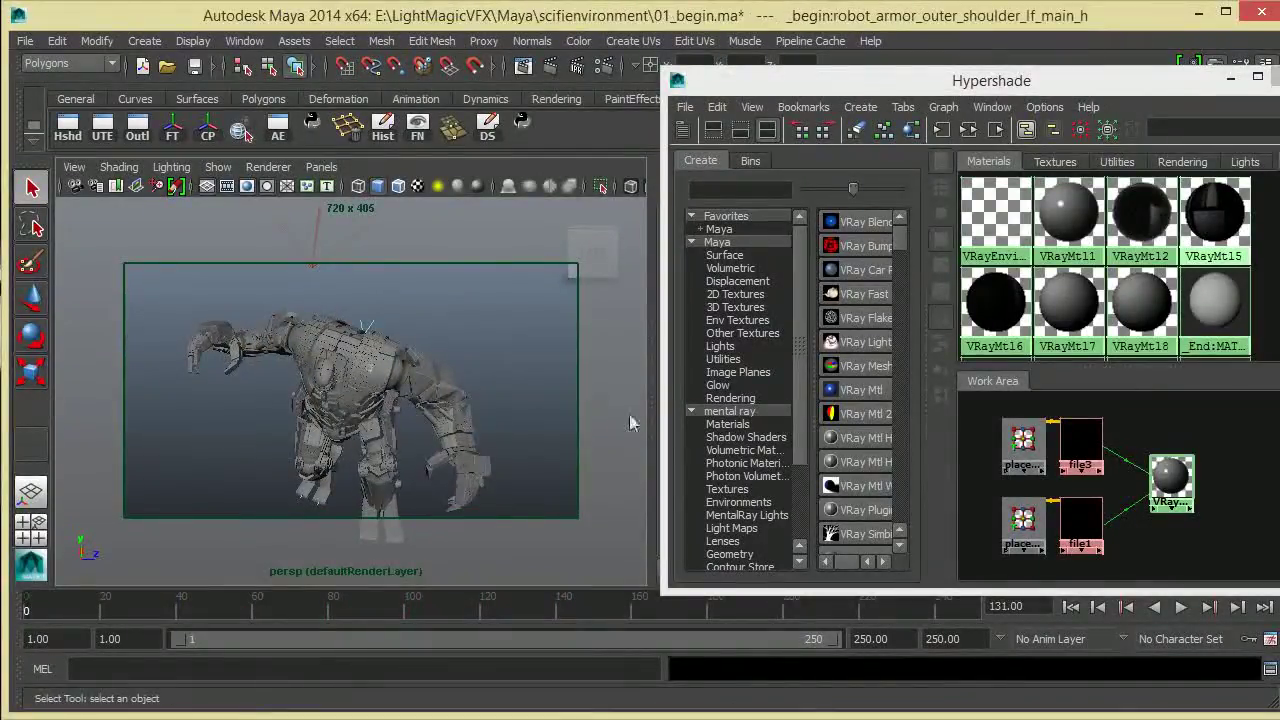
click(911, 131)
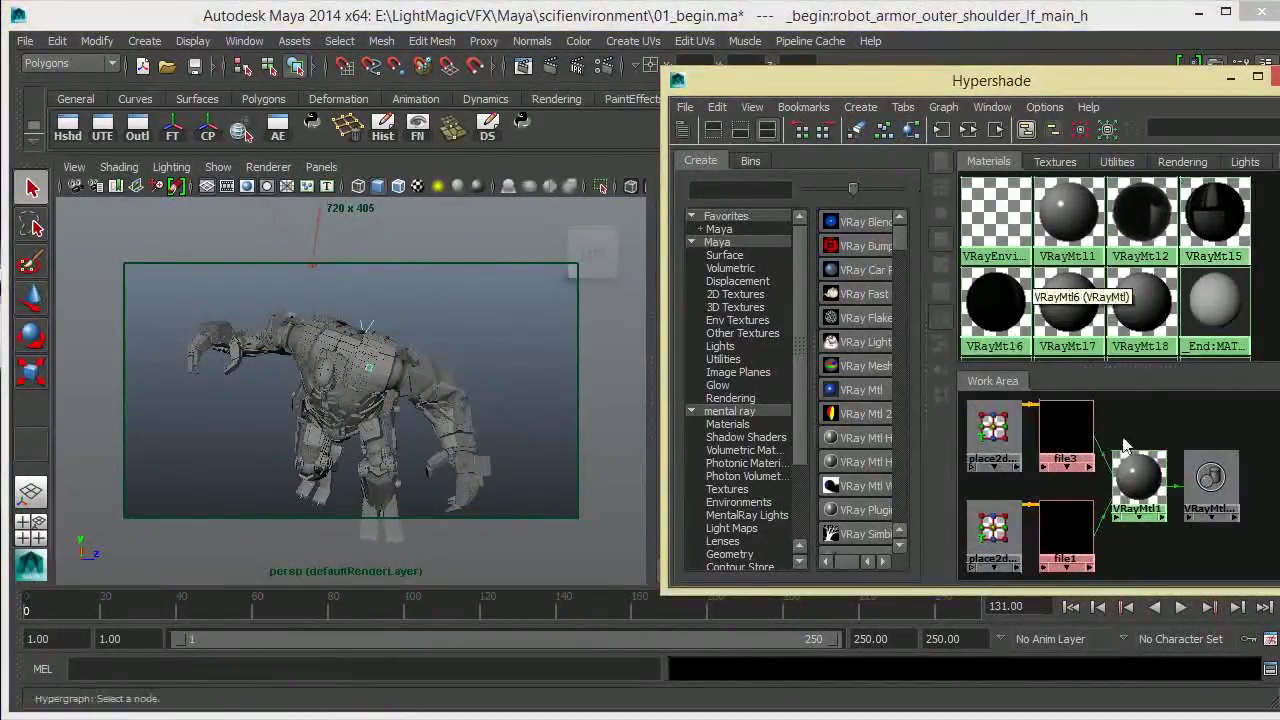
alt+click(437, 374)
mouse_move(437, 374)
alt+mouse_down()
mouse_move(350, 362)
mouse_move(444, 379)
alt+mouse_up()
alt+right_drag(444, 379, 356, 382)
alt+drag(356, 382, 412, 392)
alt+middle_drag(412, 392, 422, 346)
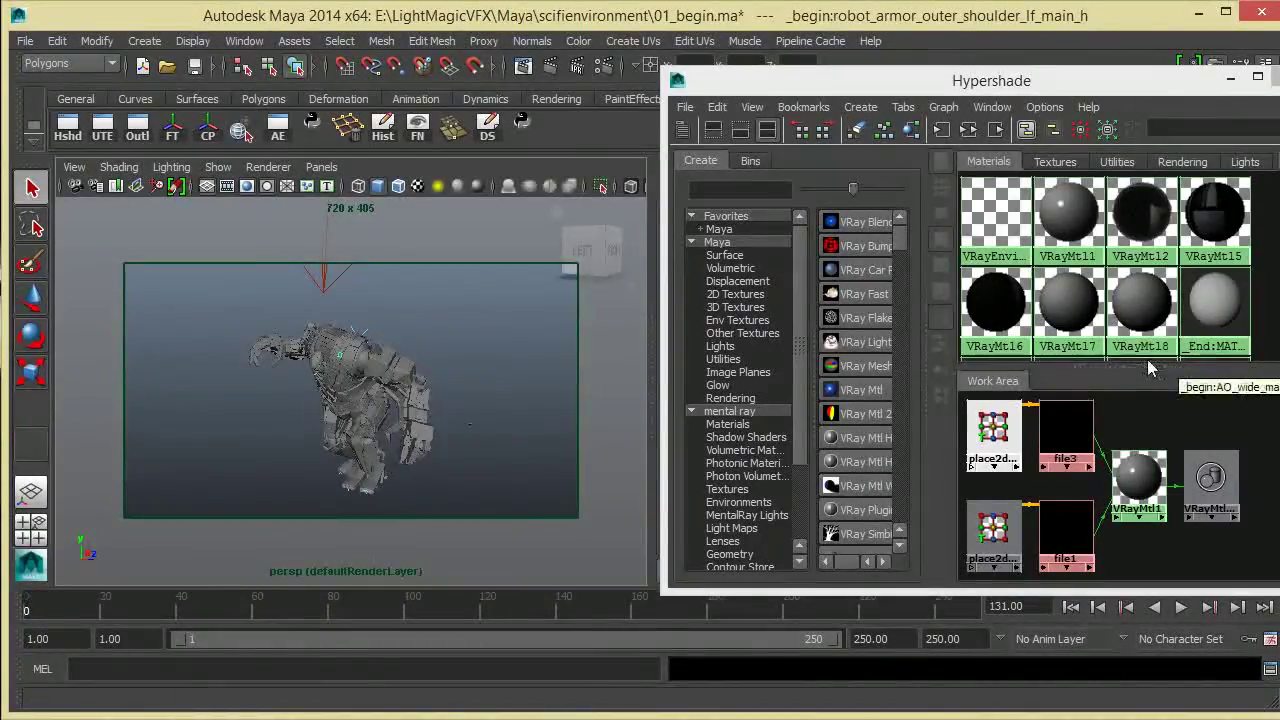
- Find the truck's layered diffuse shader among the materials and graph its network in the Hypershade work area
drag(1148, 374, 1145, 451)
scroll(1012, 352, down, 5)
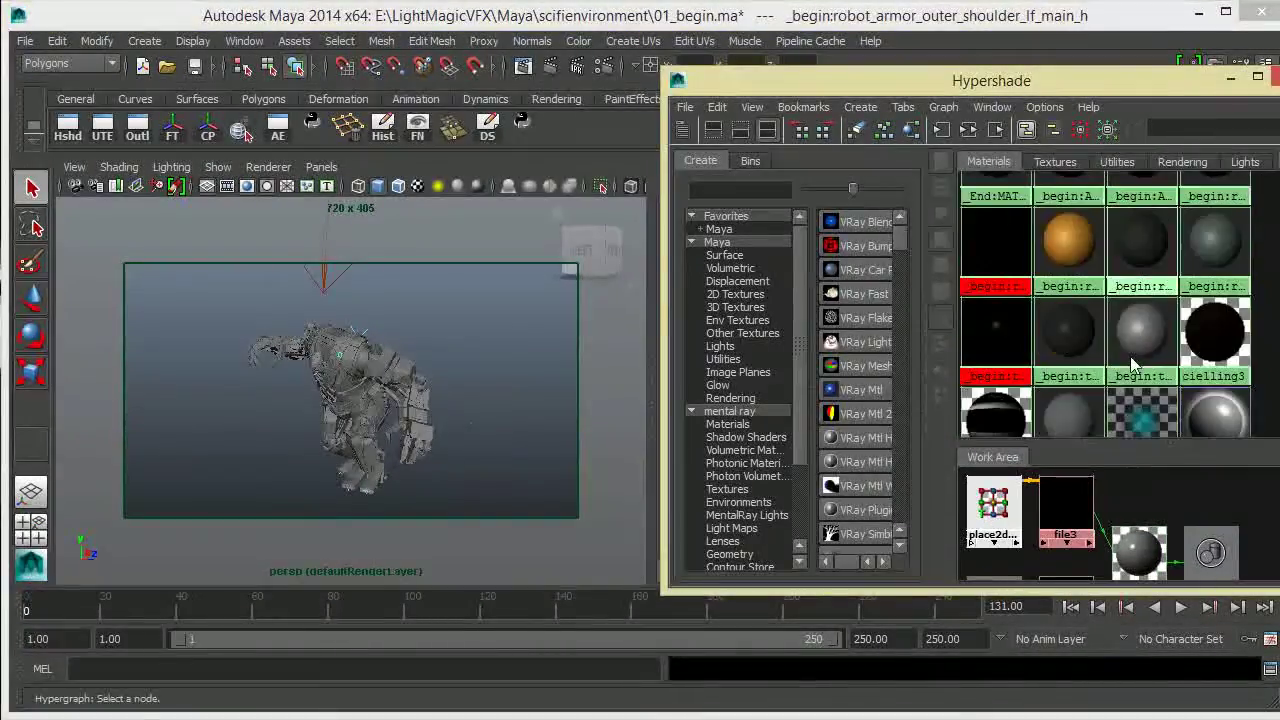
right_drag(992, 327, 1009, 377)
drag(1035, 92, 682, 3)
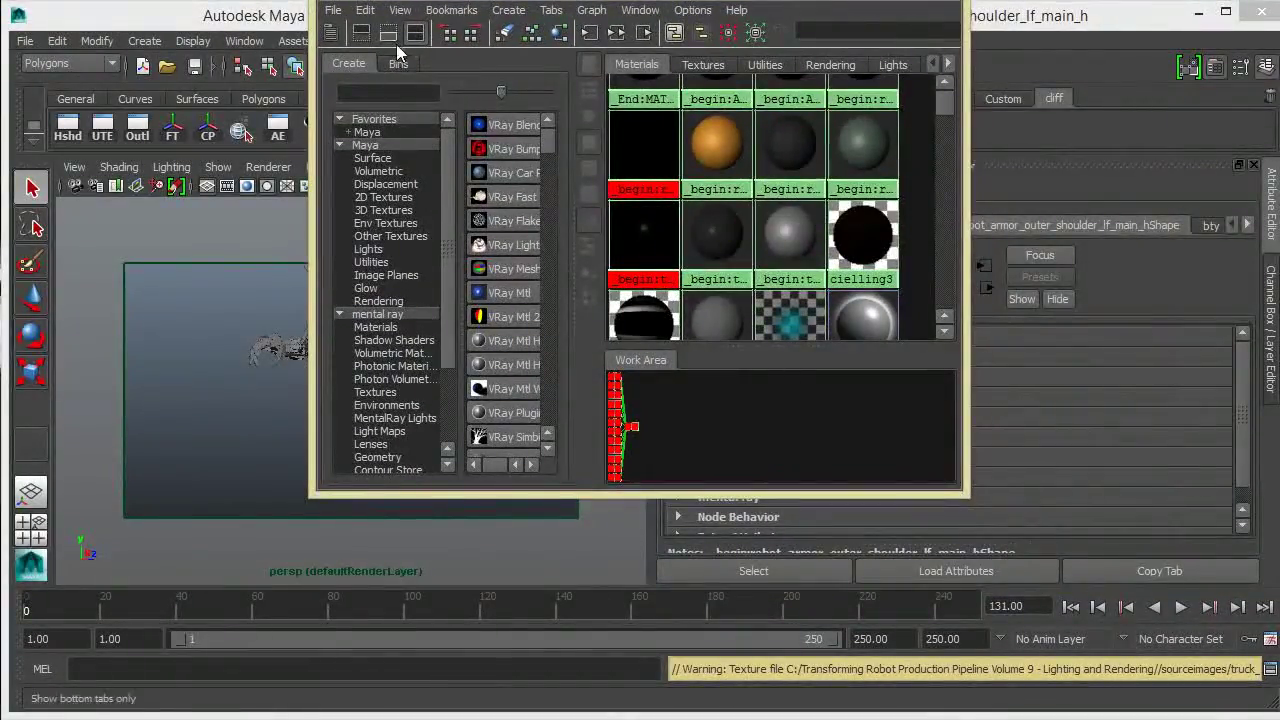
- Examine the truckDiffuse file connections into truck_diffuse_layeredTexture with only the work area shown, and minimize the Hypershade
click(393, 38)
alt+middle_drag(672, 232, 812, 308)
scroll(757, 225, up, 5)
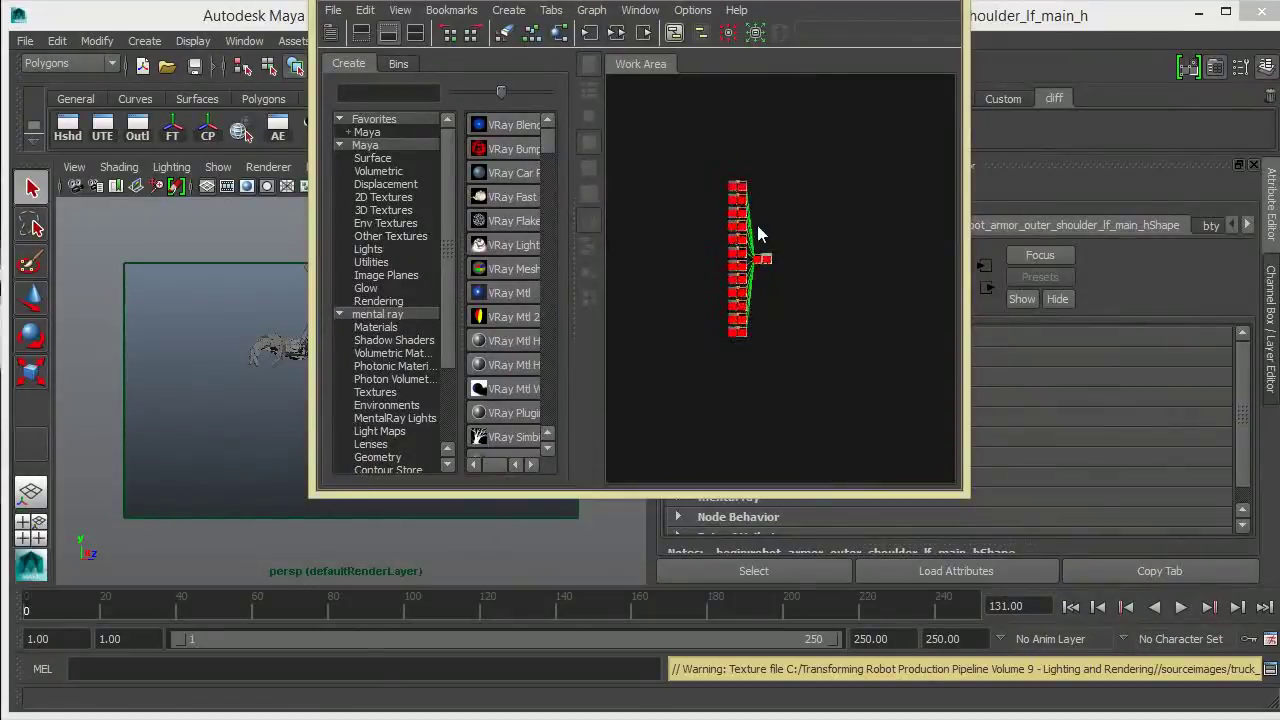
alt+middle_drag(764, 237, 853, 336)
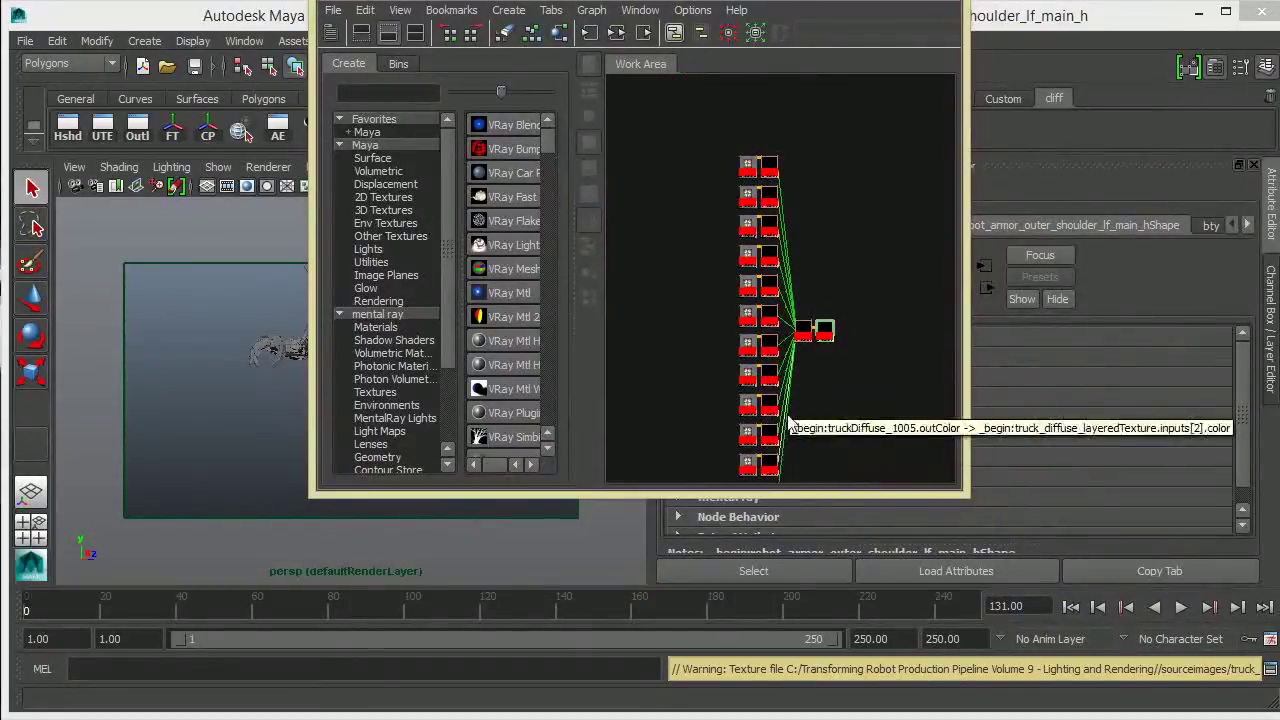
alt+middle_drag(806, 346, 796, 284)
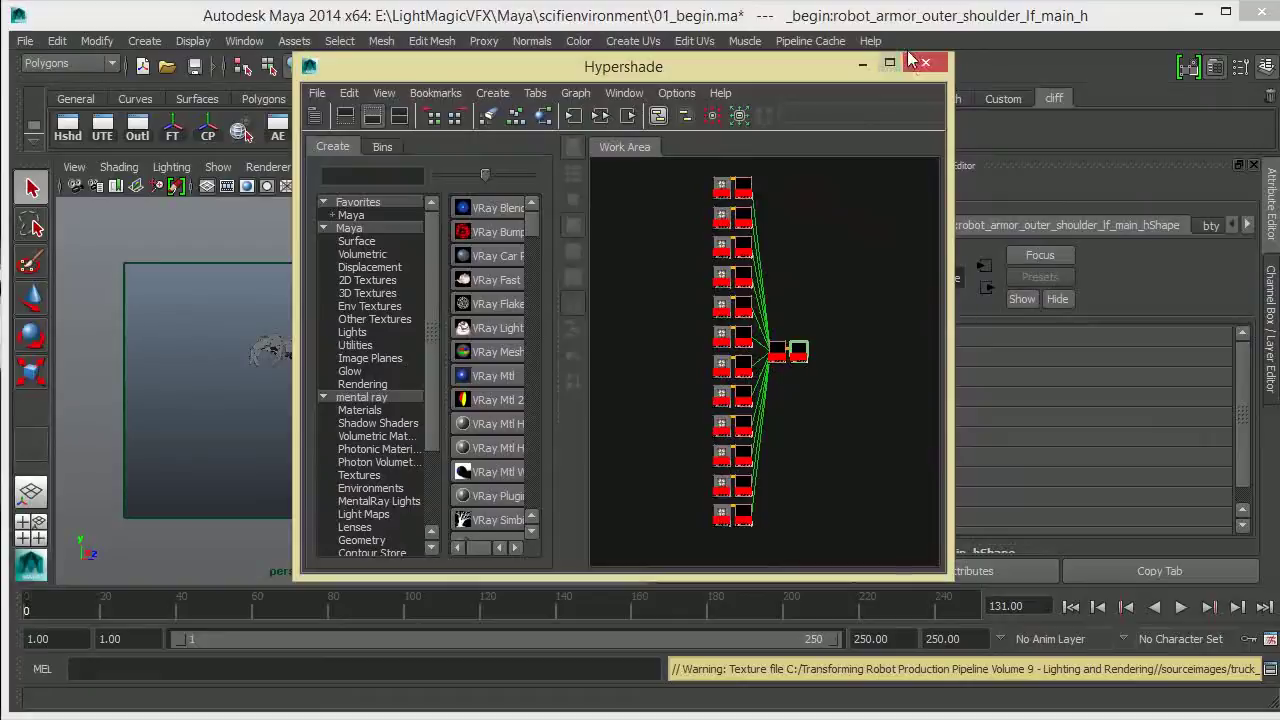
click(862, 65)
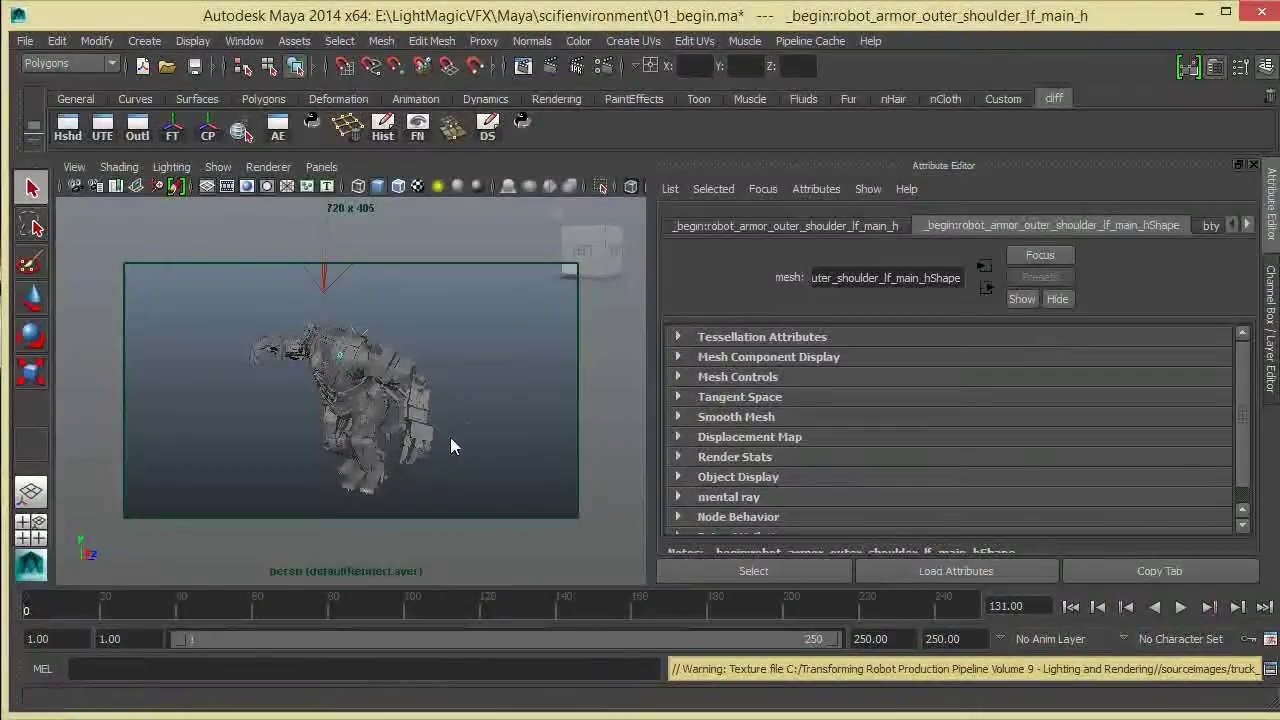
- Inspect file1 through VRayMtl1's diffuse color on the robot's outer armor, and check its V-Ray Texture input gamma option
click(356, 386)
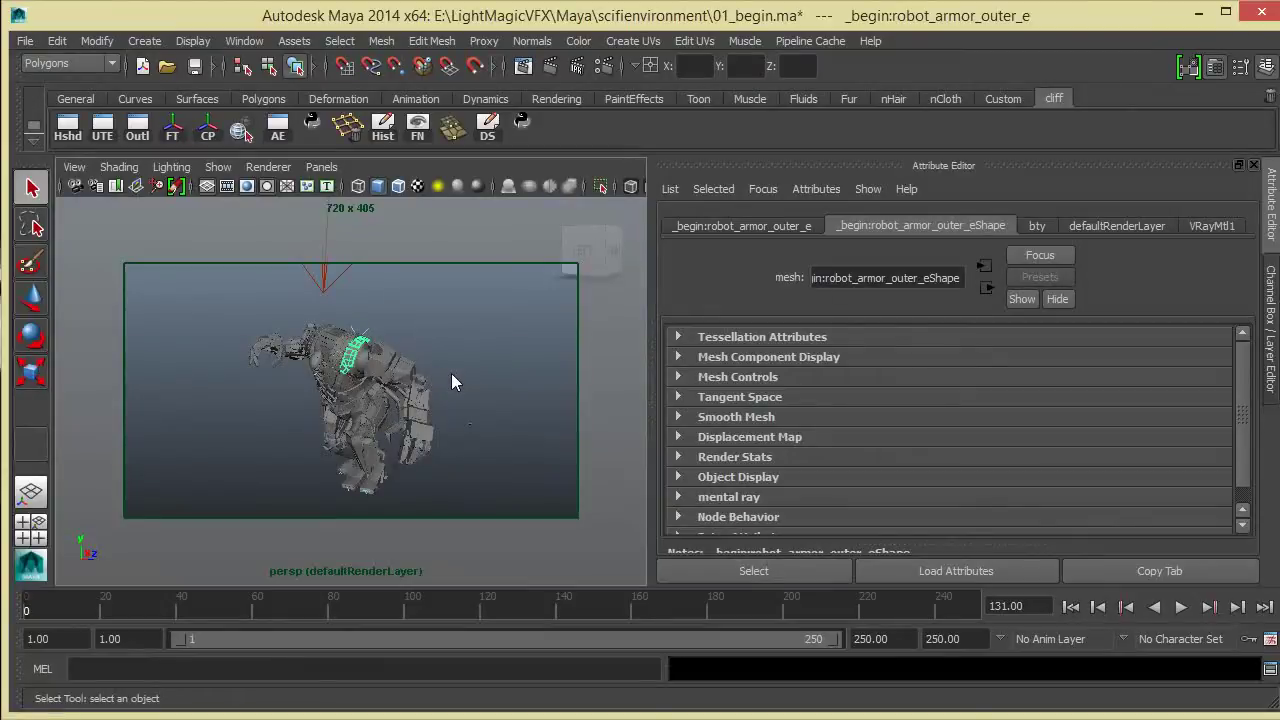
key(ctrl+a)
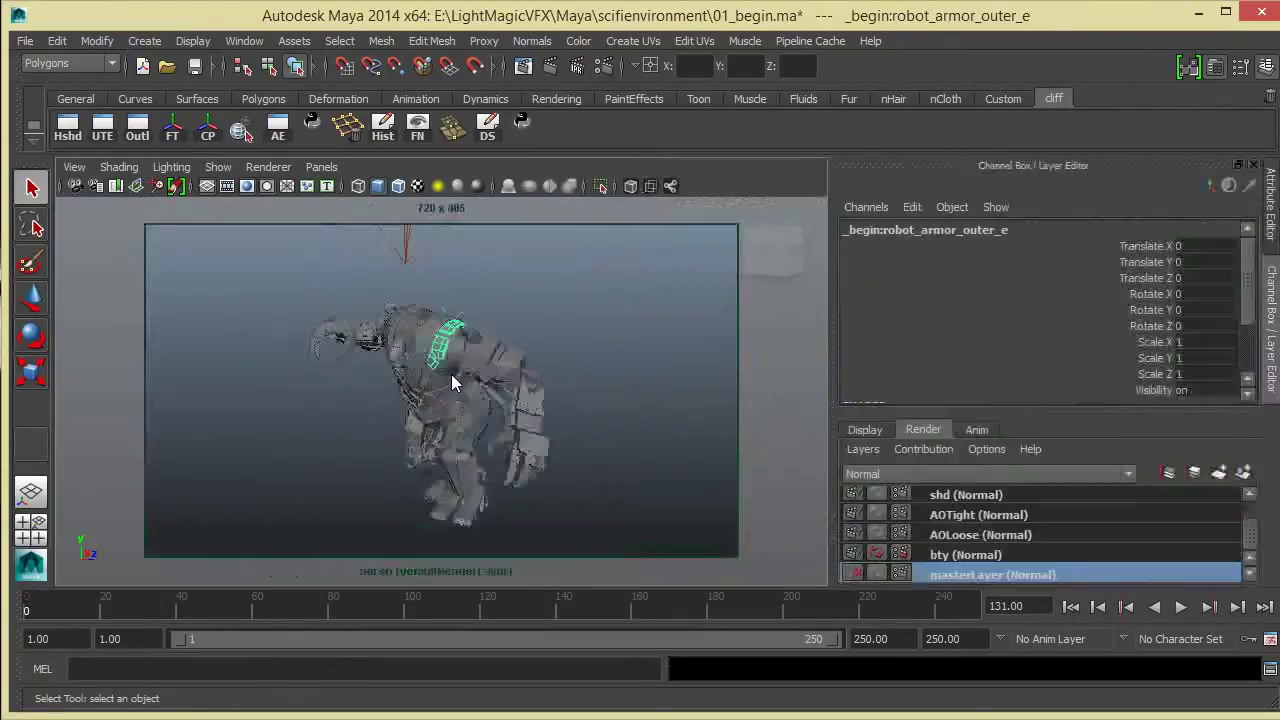
key(ctrl+a)
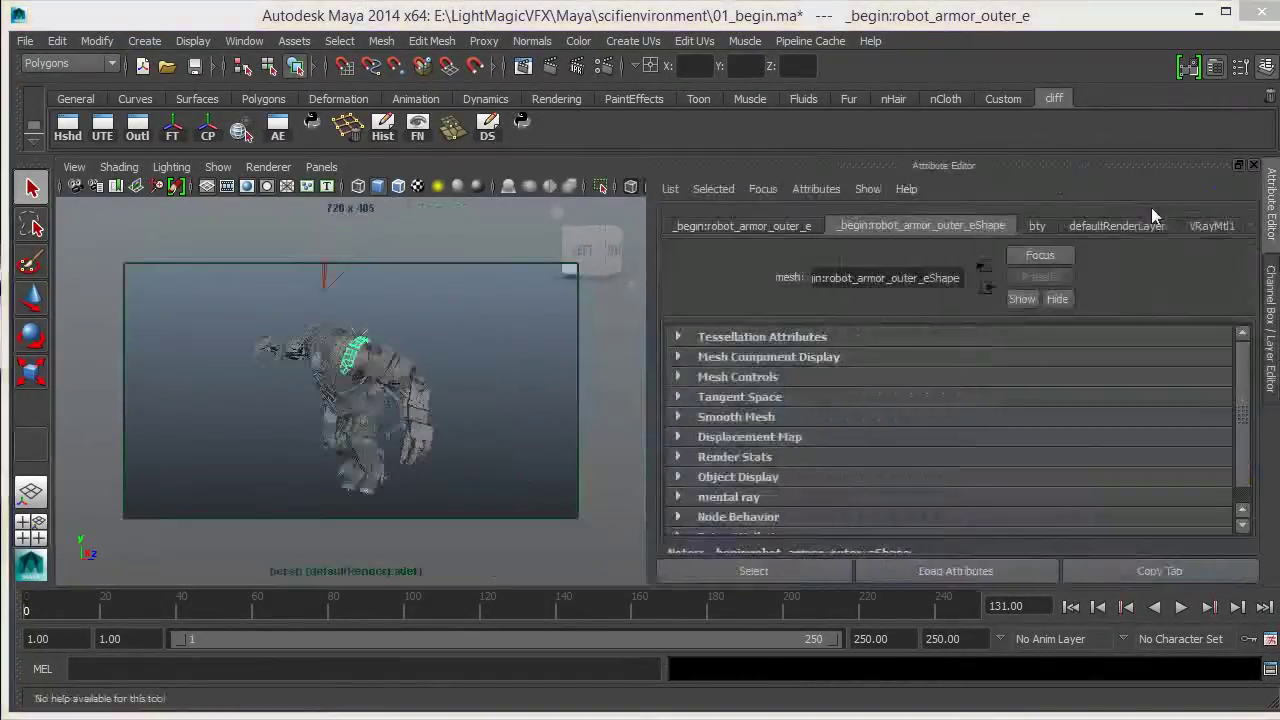
click(1211, 226)
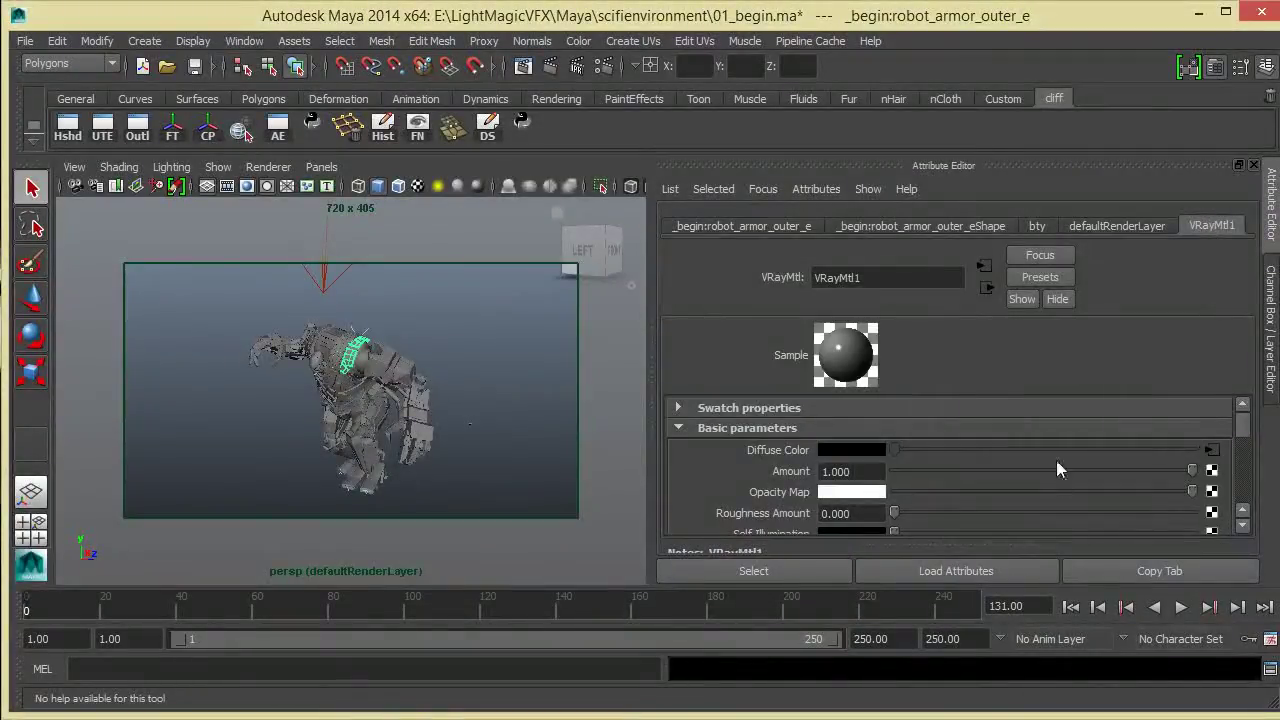
click(1212, 451)
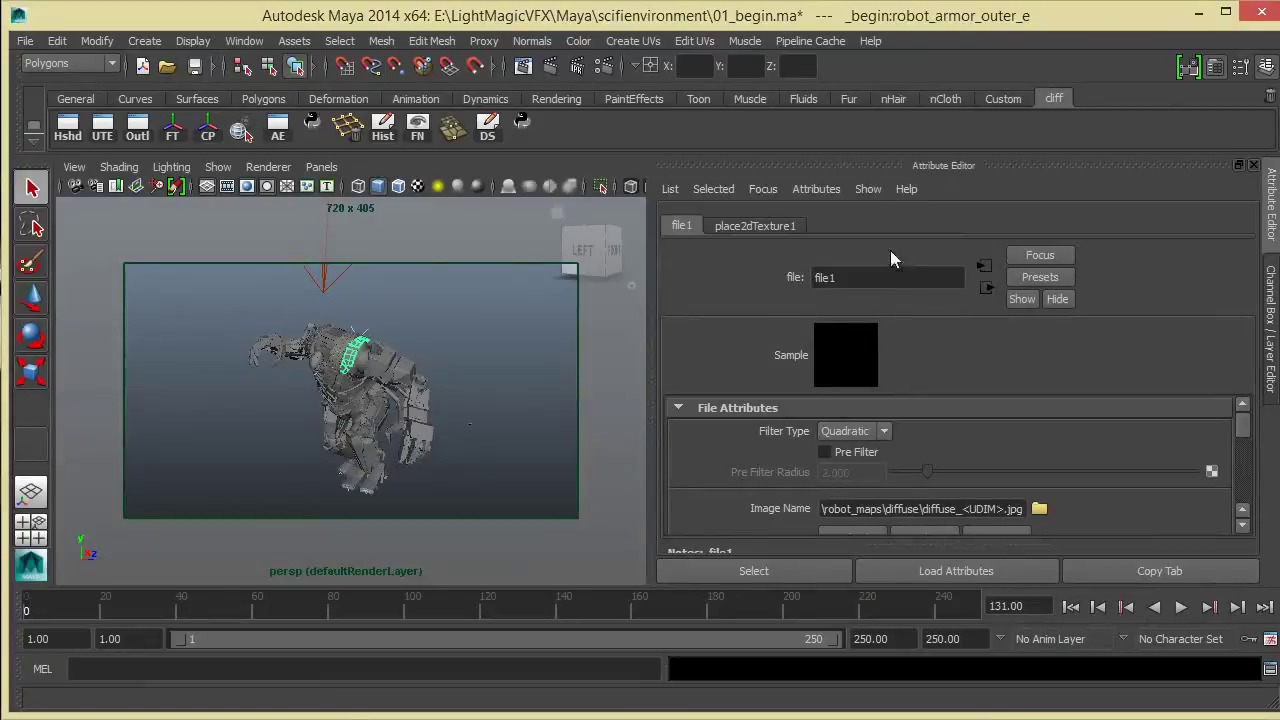
click(812, 189)
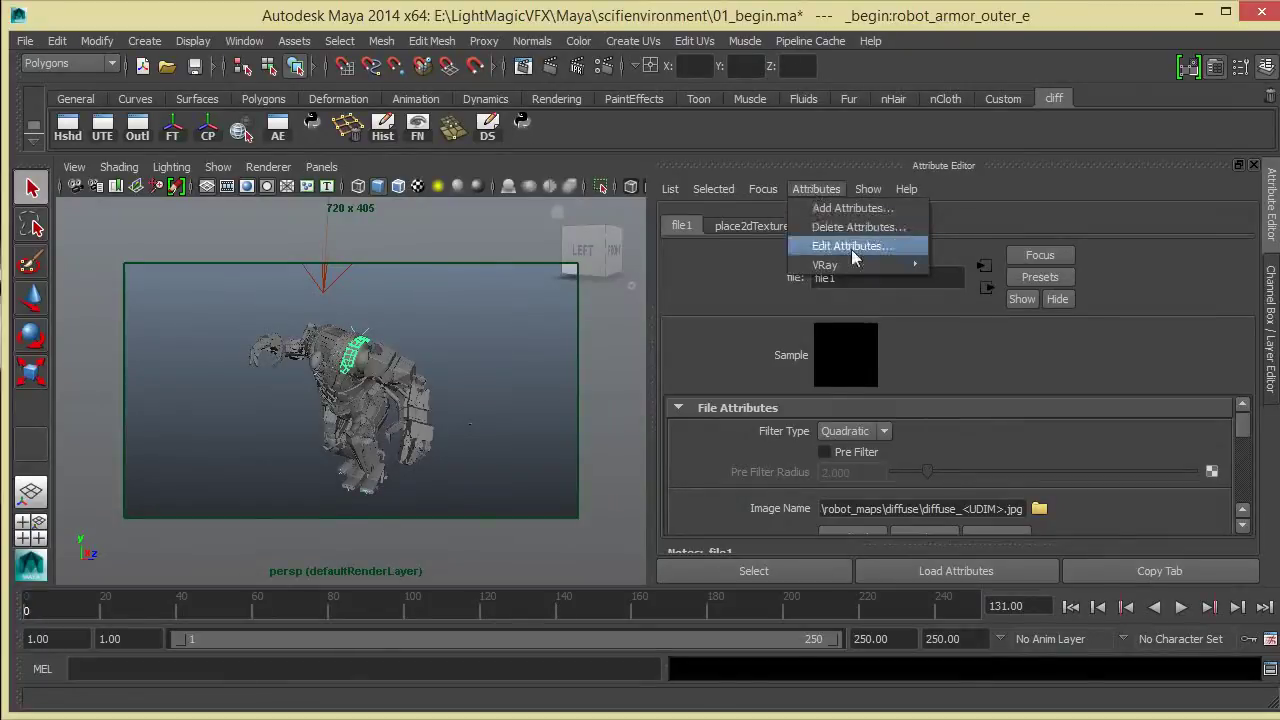
mouse_move(855, 266)
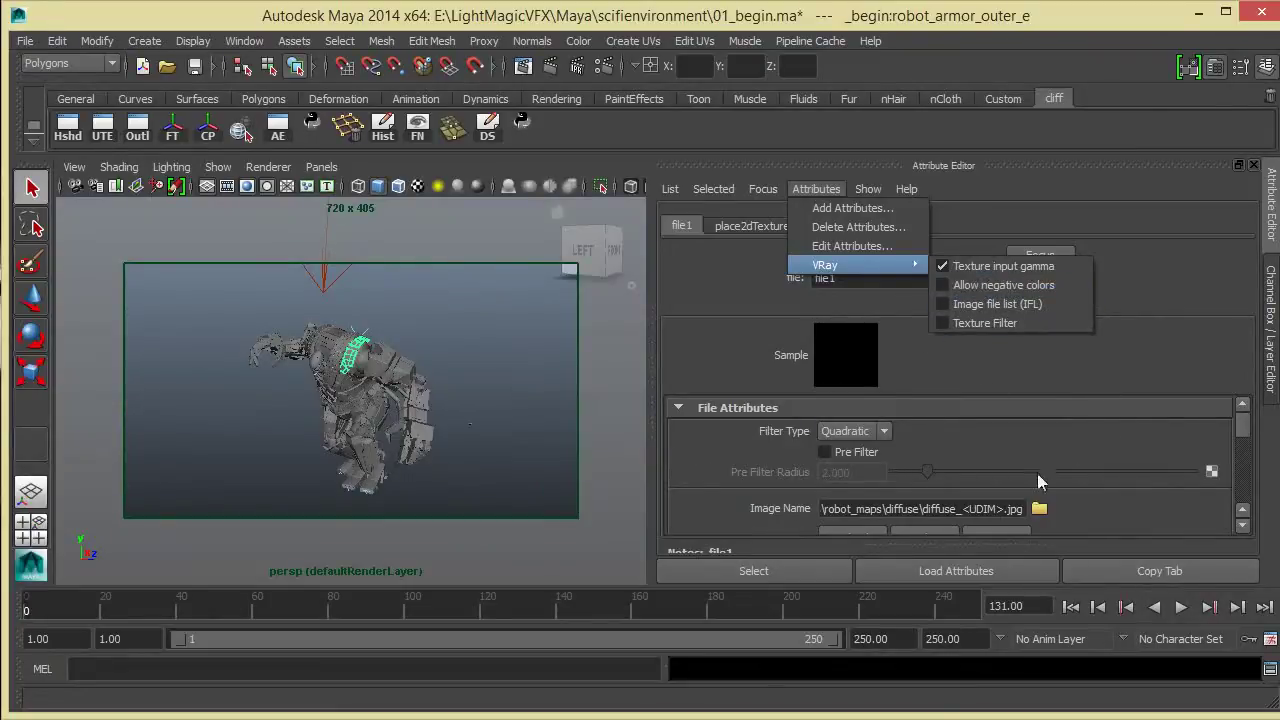
click(424, 329)
mouse_move(408, 380)
alt+mouse_down()
mouse_move(457, 385)
mouse_move(447, 370)
mouse_move(425, 377)
mouse_move(446, 385)
mouse_move(455, 367)
mouse_move(420, 368)
mouse_move(406, 384)
mouse_move(321, 382)
mouse_move(471, 394)
mouse_move(394, 389)
alt+mouse_up()
alt+right_drag(394, 389, 410, 401)
alt+drag(410, 401, 500, 381)
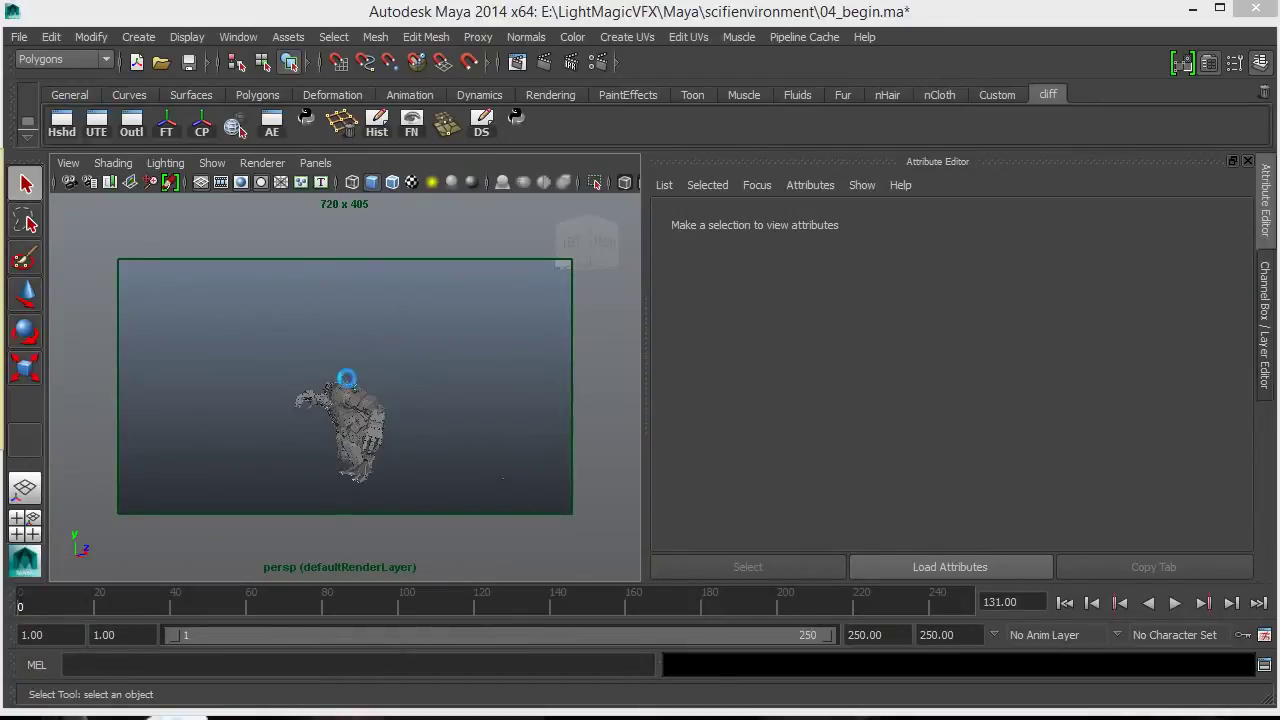
mouse_move(394, 382)
alt+right_down()
mouse_move(425, 423)
mouse_move(403, 343)
mouse_move(423, 371)
mouse_move(475, 393)
mouse_move(414, 379)
alt+right_up()
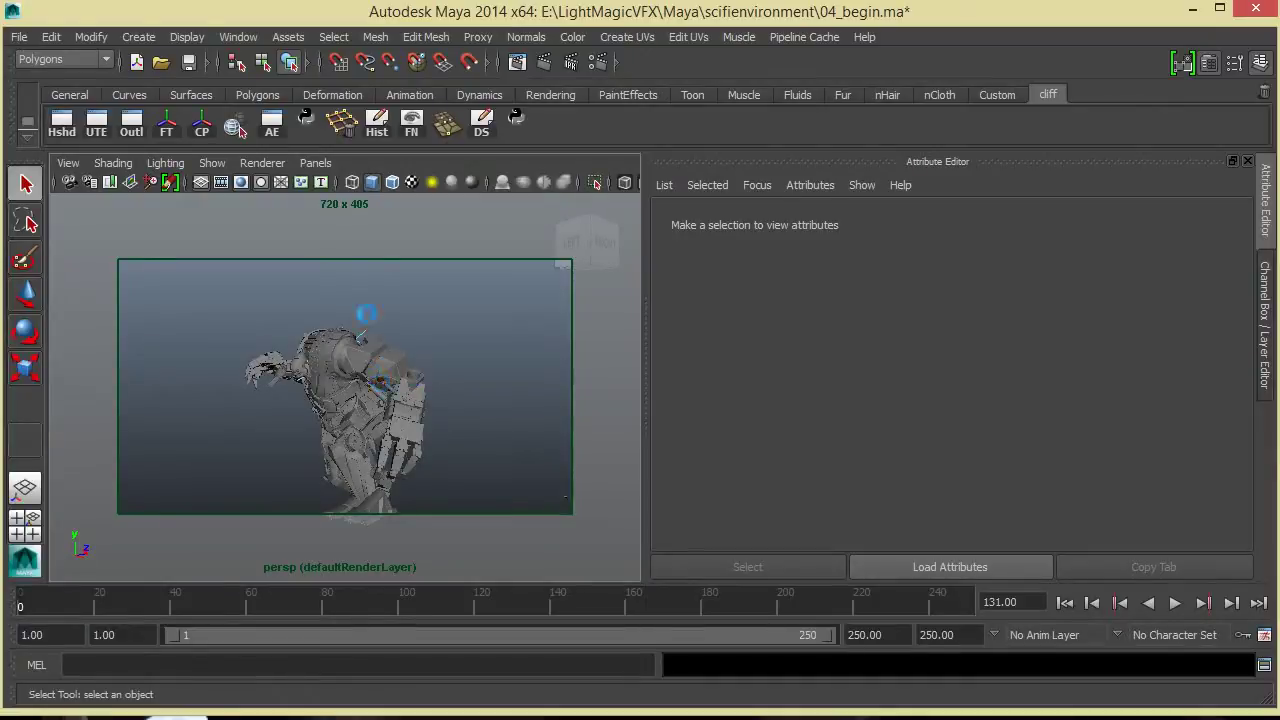
alt+drag(384, 337, 418, 328)
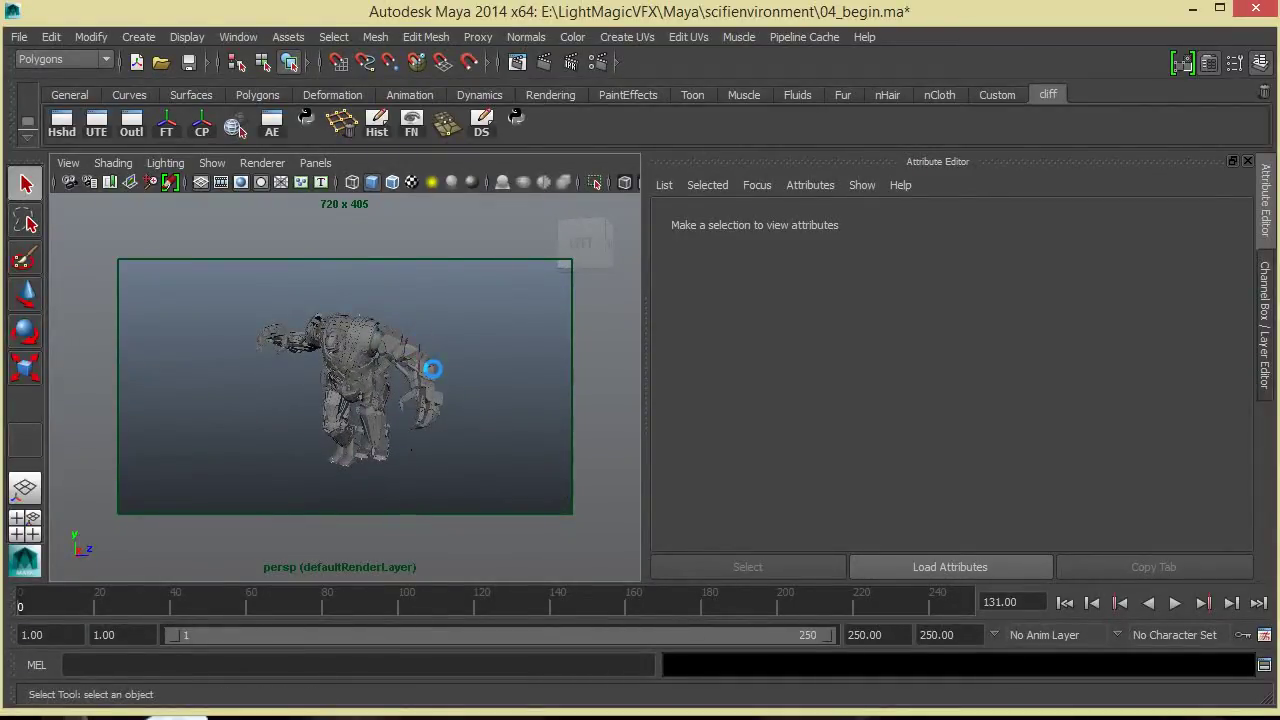
mouse_move(413, 341)
alt+mouse_down()
mouse_move(497, 389)
mouse_move(300, 389)
mouse_move(526, 397)
mouse_move(431, 357)
alt+mouse_up()
alt+drag(383, 417, 282, 420)
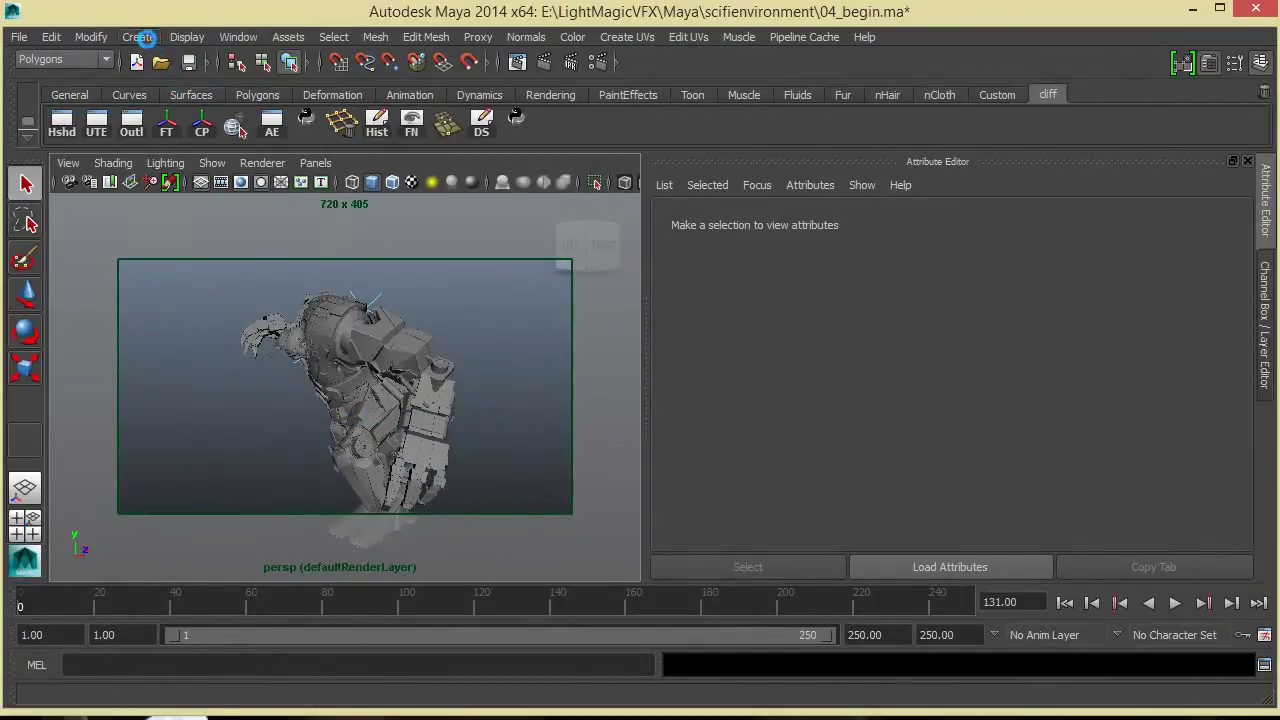
click(139, 37)
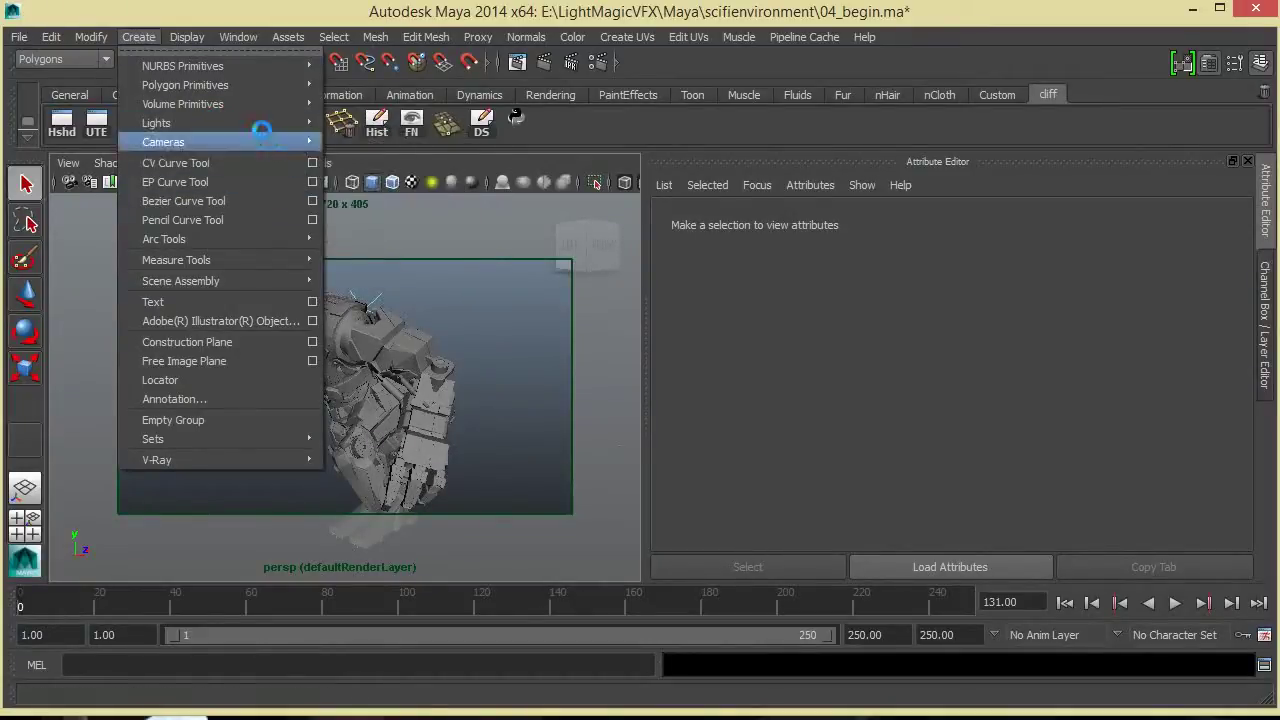
mouse_move(295, 122)
click(441, 266)
- Select VRayLightDome1 through the Outliner, close the Outliner, and frame the dome light in the perspective view
click(248, 38)
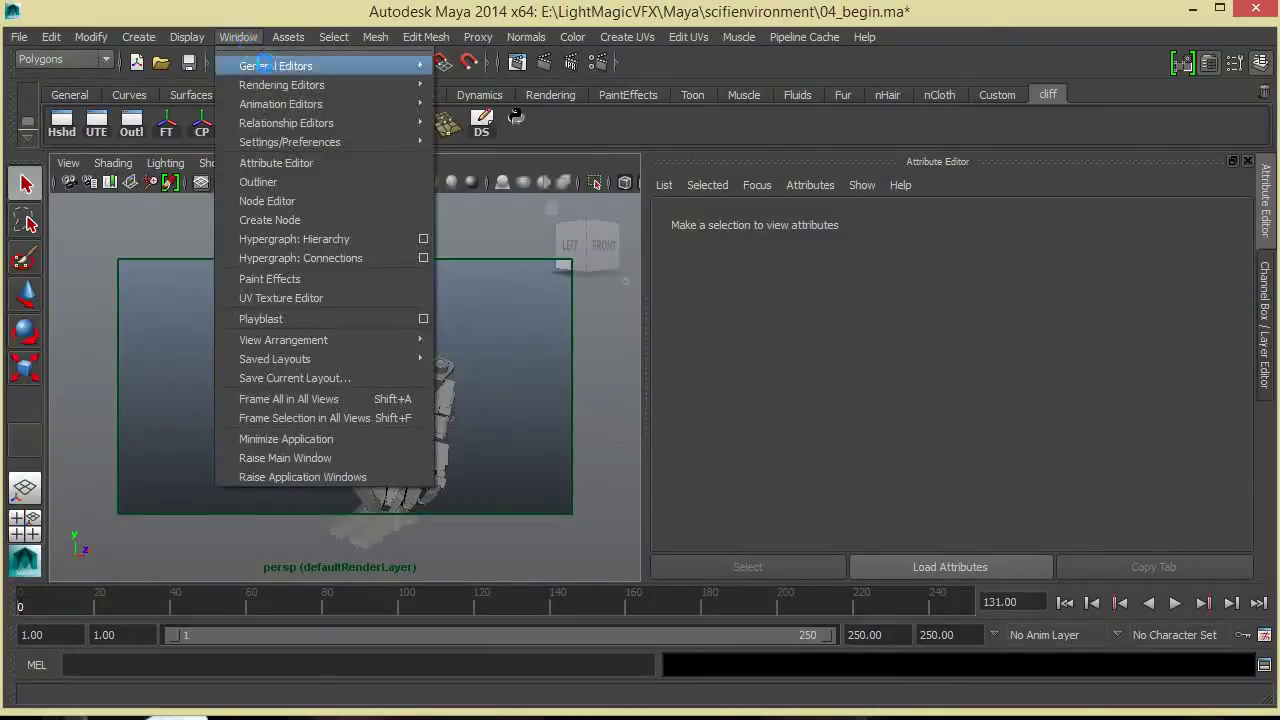
mouse_move(305, 88)
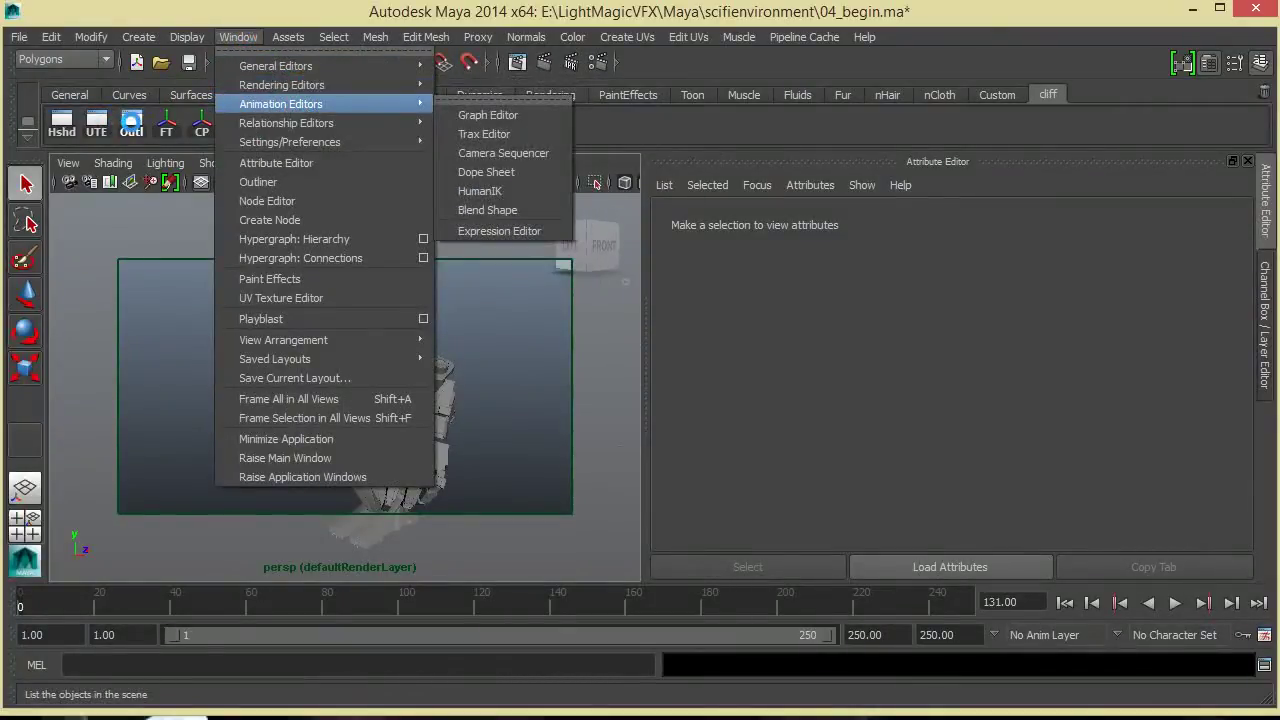
click(258, 181)
click(660, 217)
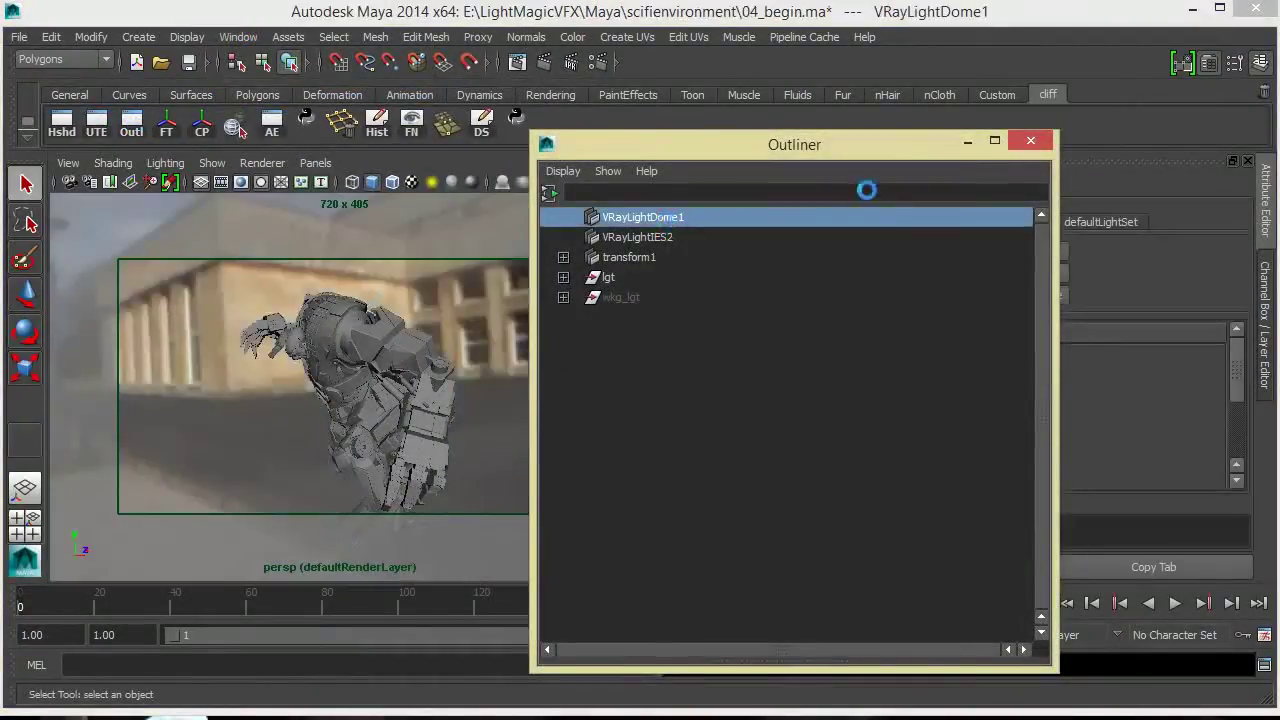
click(1033, 143)
alt+drag(491, 434, 513, 491)
alt+middle_drag(510, 488, 403, 446)
alt+drag(403, 446, 448, 457)
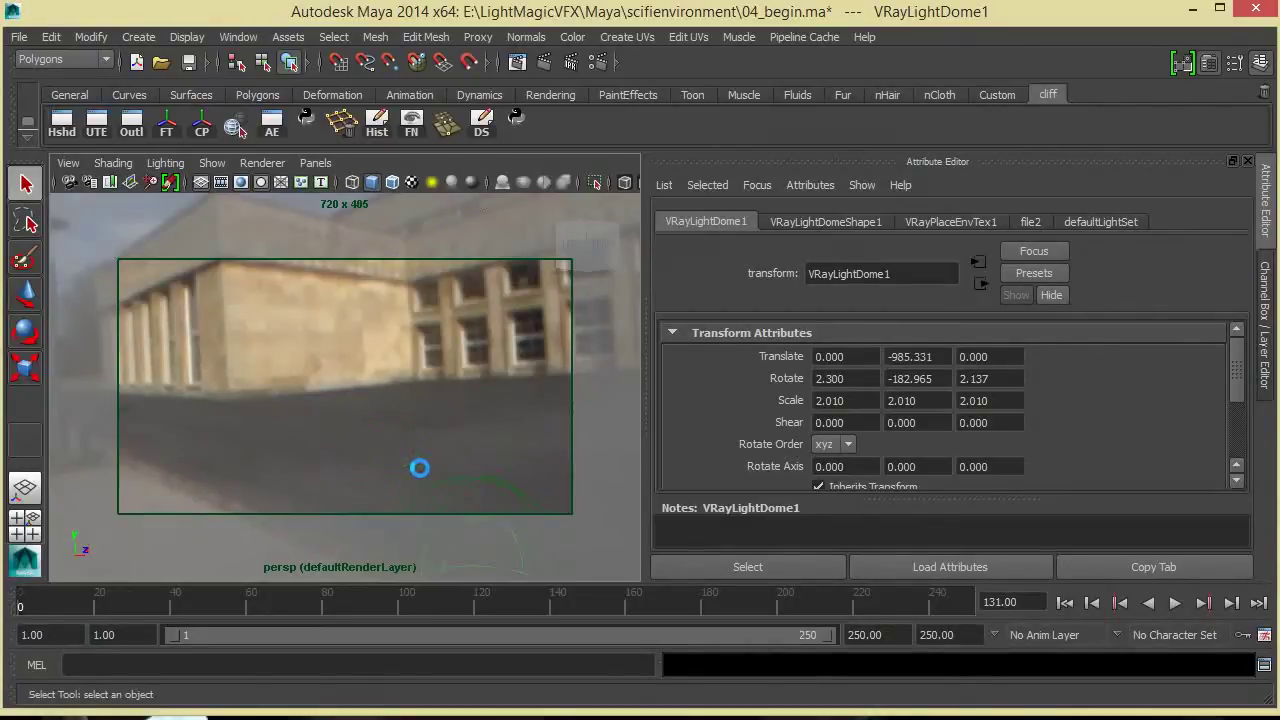
key(f)
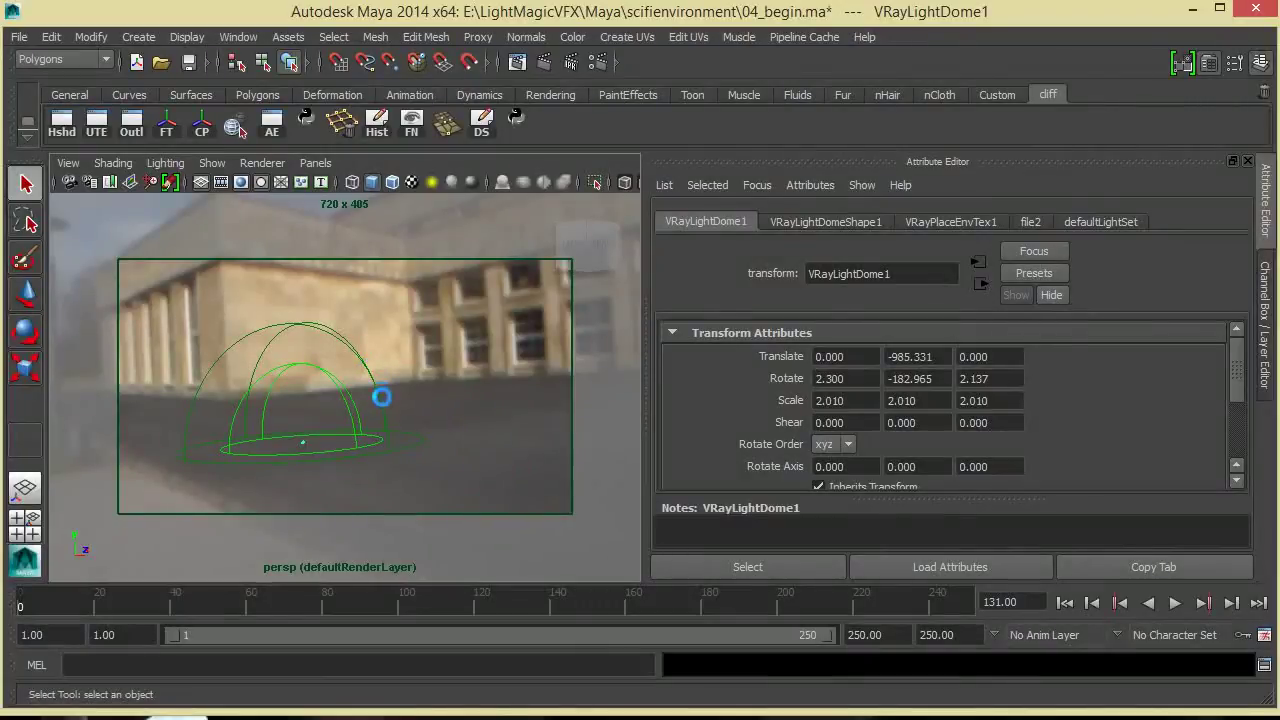
- Toggle VRayLightDomeShape1 off and back on, and set its Color Mode to Temperature
key(ctrl+a)
key(ctrl+a)
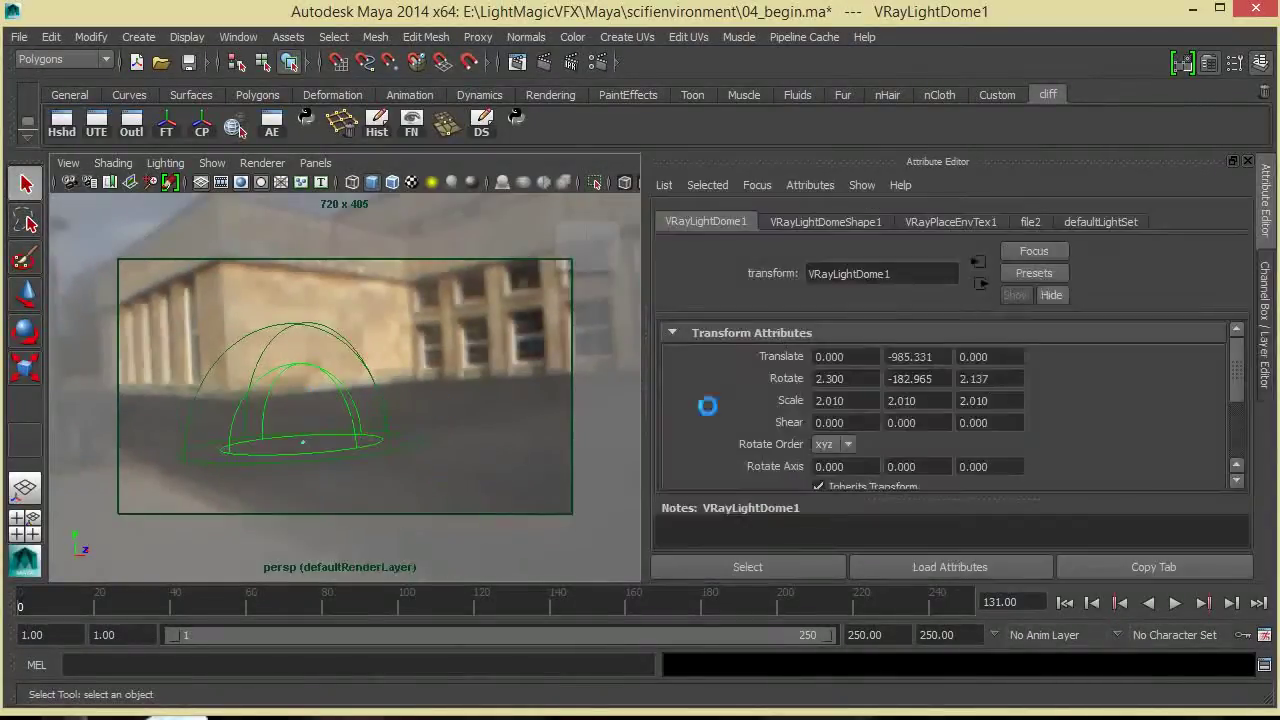
key(ctrl+a)
key(ctrl+a)
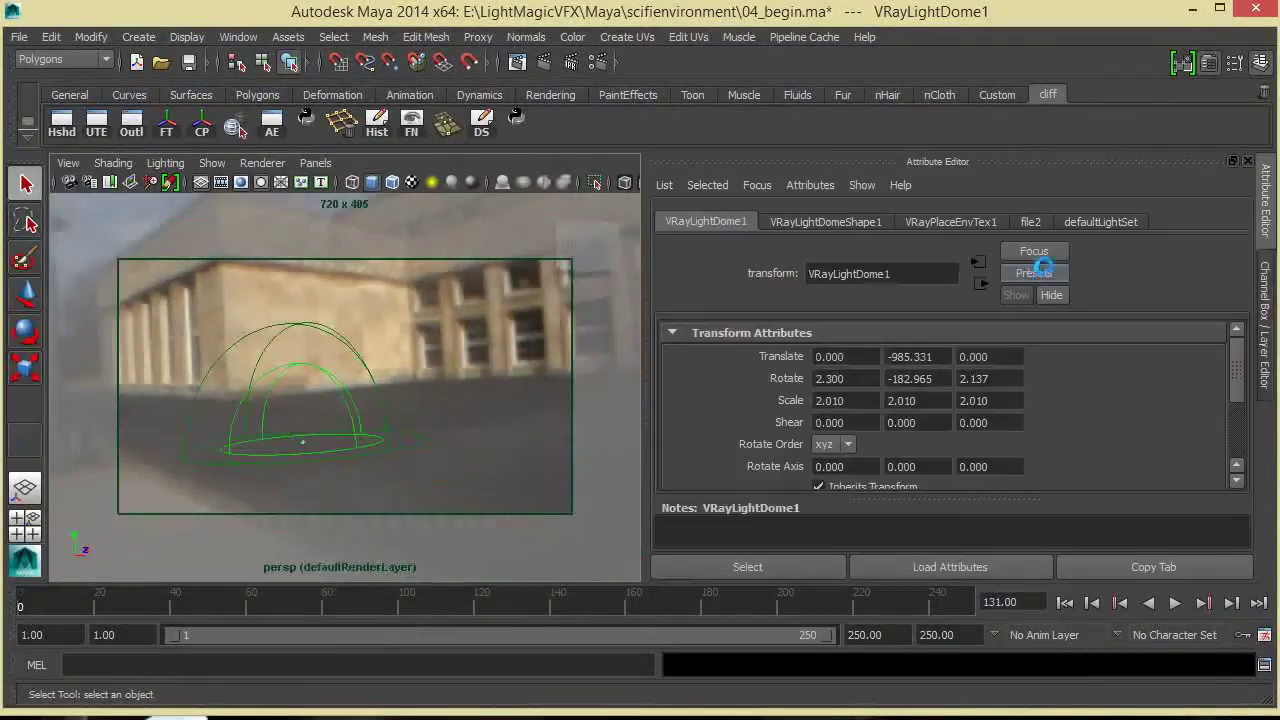
click(872, 222)
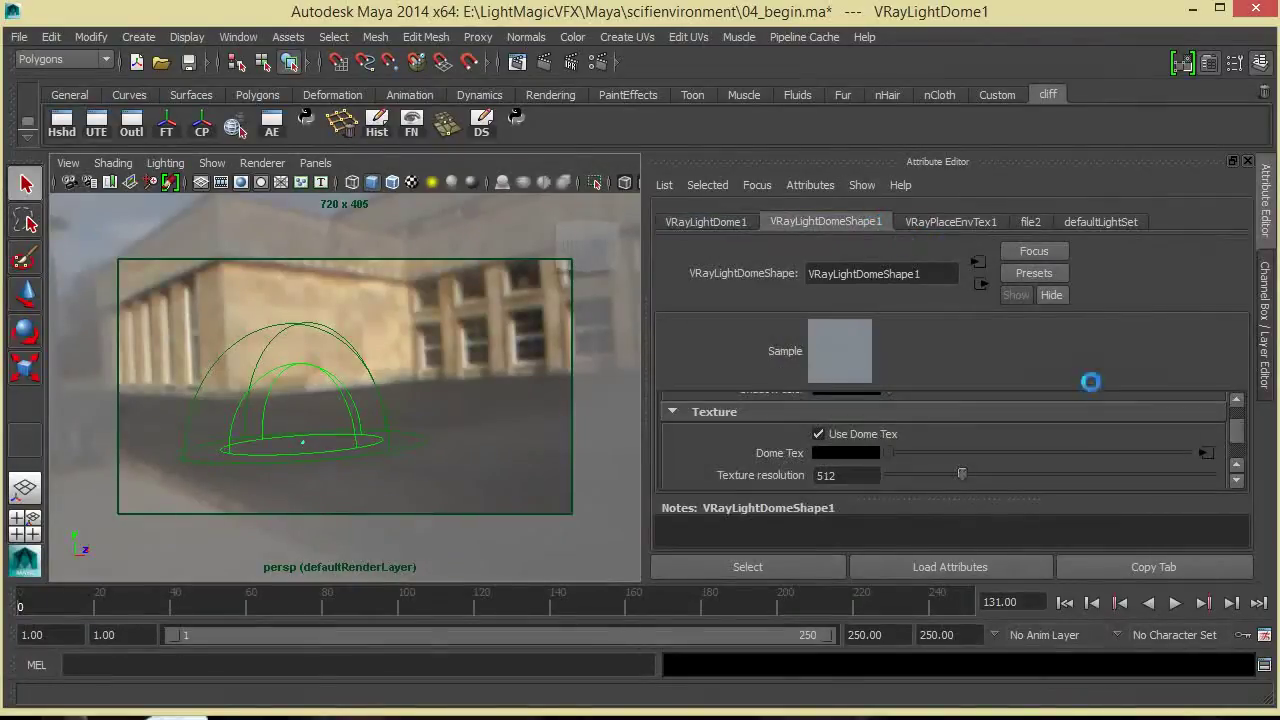
drag(1240, 440, 1236, 420)
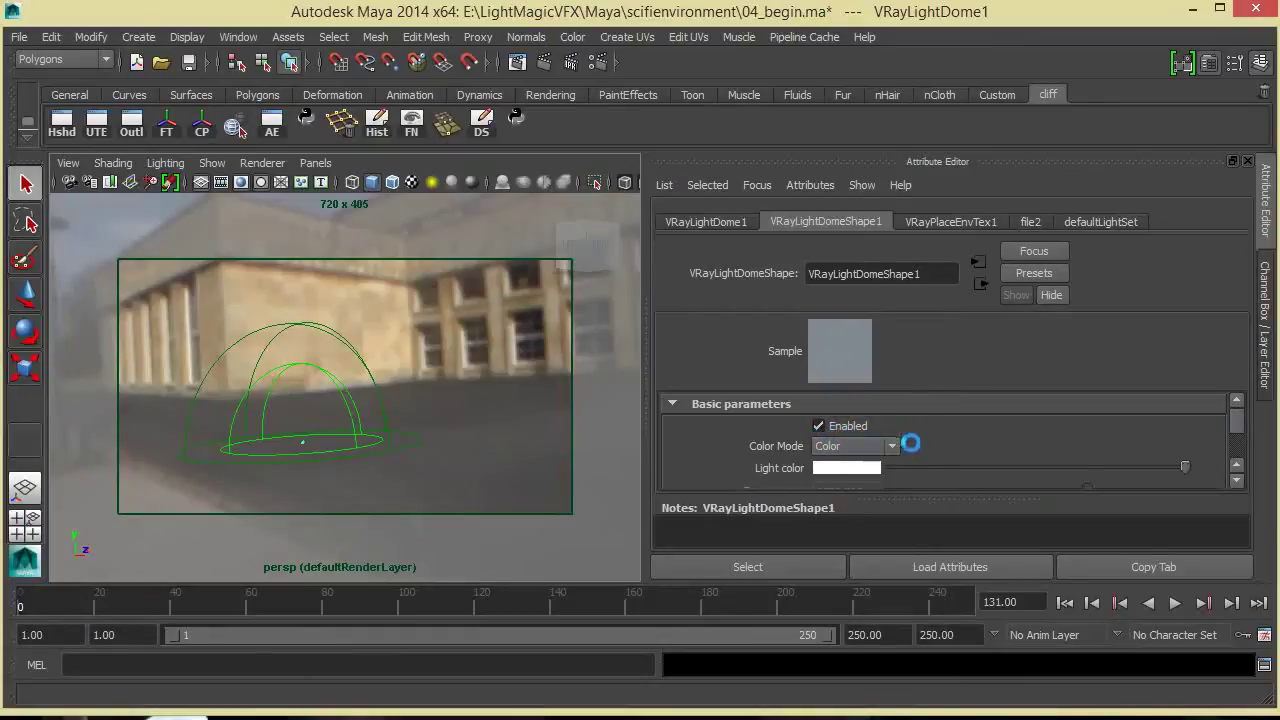
click(822, 427)
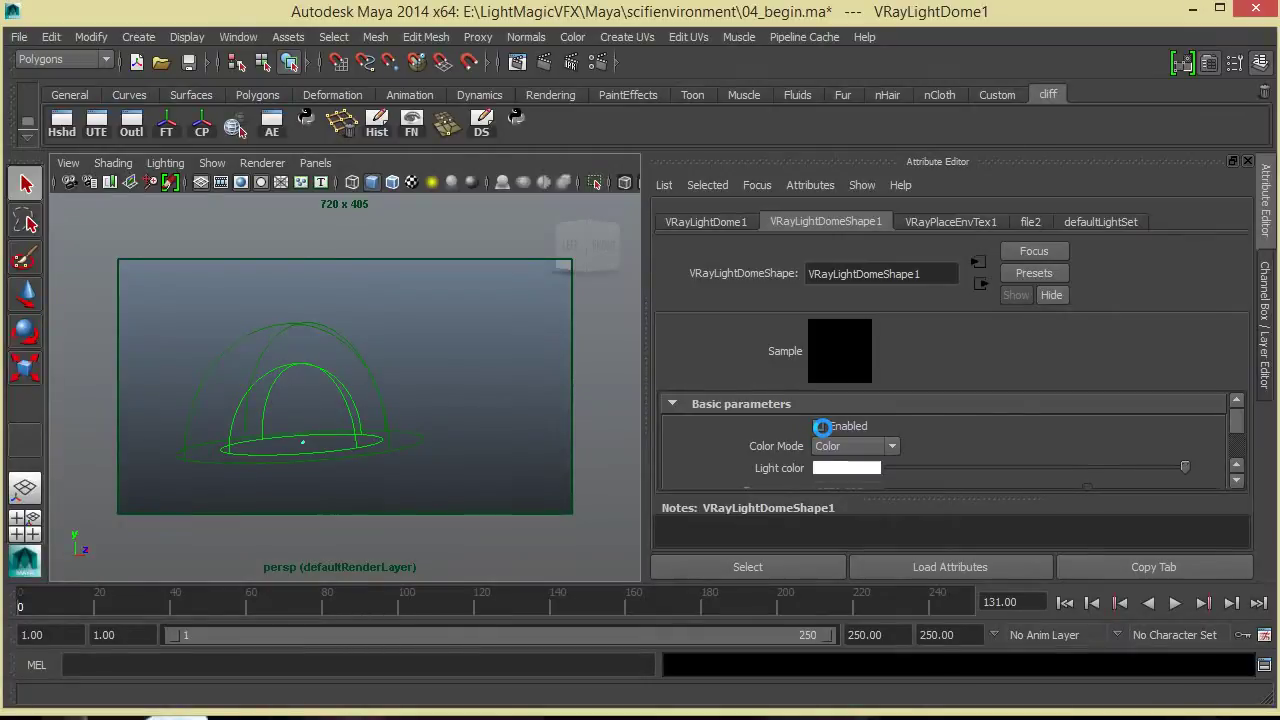
click(822, 427)
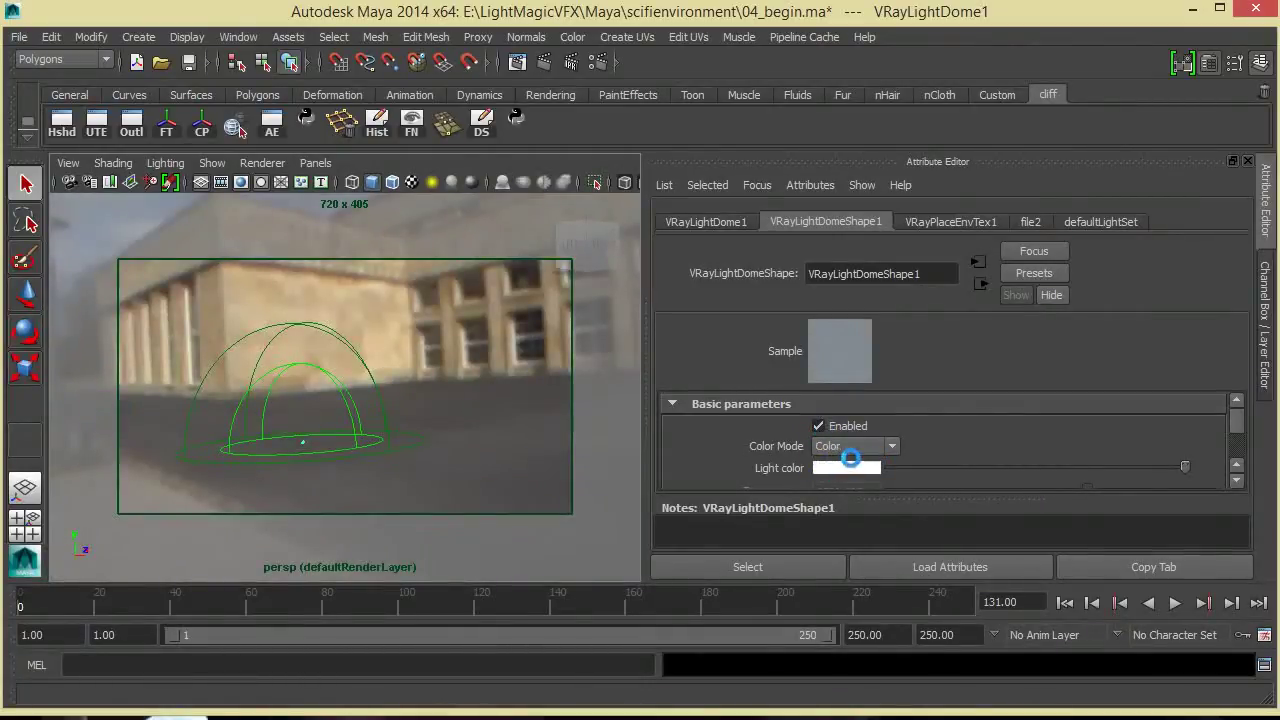
click(894, 449)
click(858, 476)
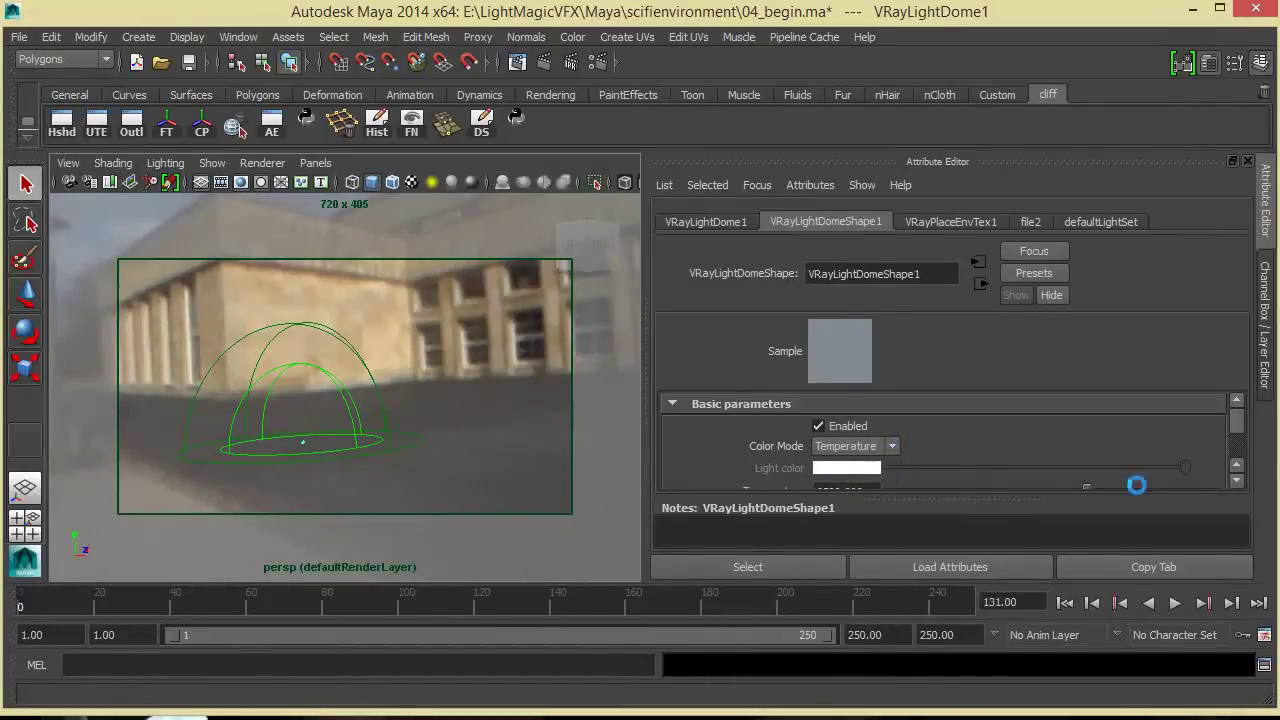
- Try a warm dome light temperature of about 3278, and settle on a cooler temperature of 7027.778
click(1237, 468)
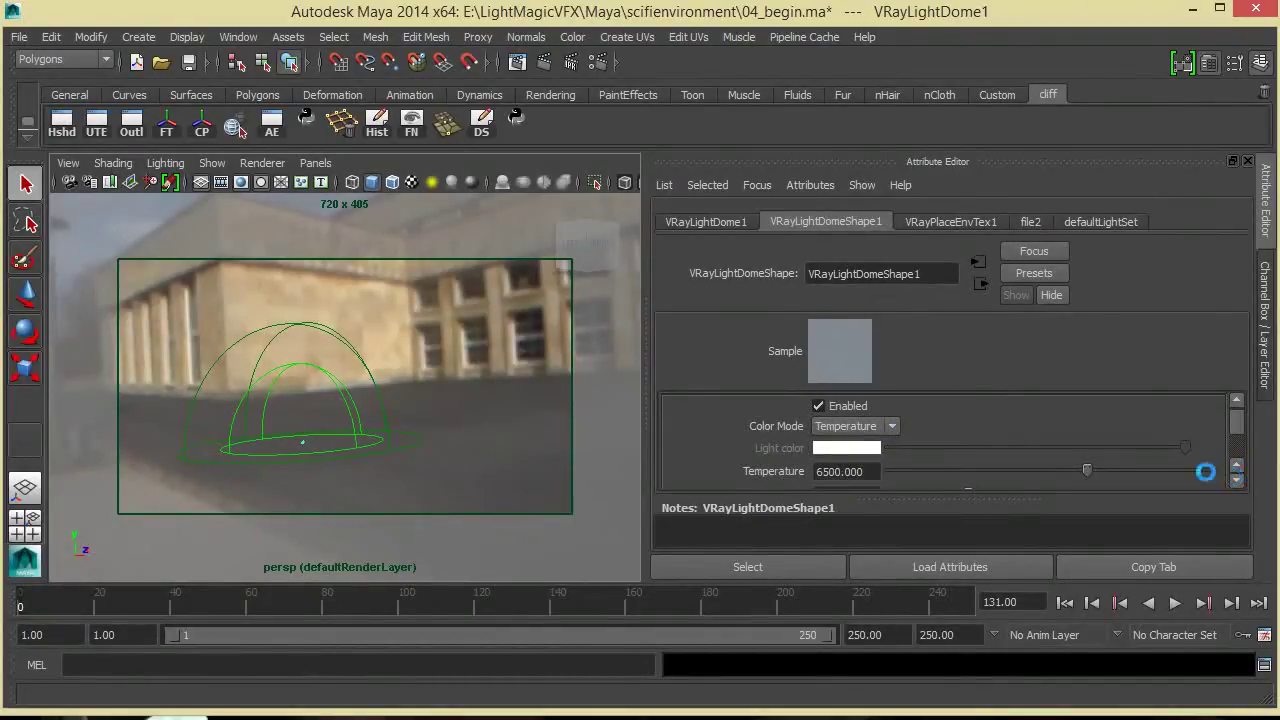
click(870, 428)
click(885, 450)
scroll(1100, 451, down, 2)
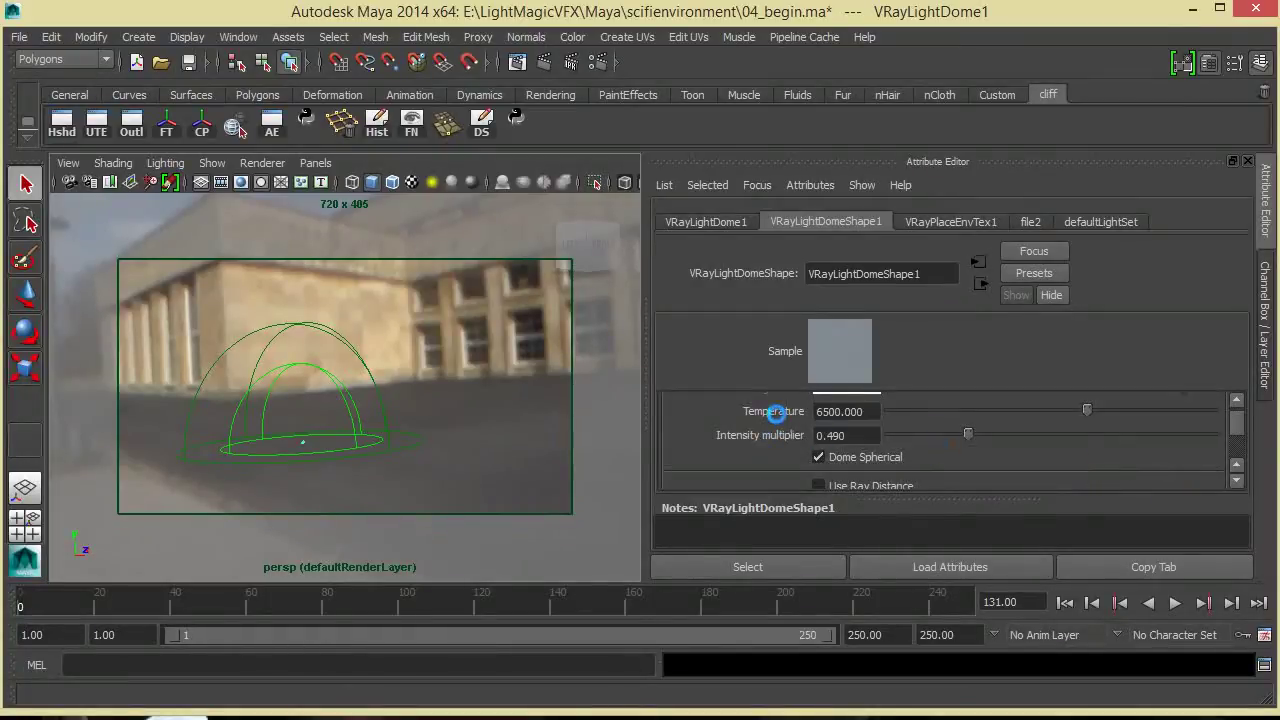
drag(1092, 409, 973, 408)
scroll(1049, 420, up, 2)
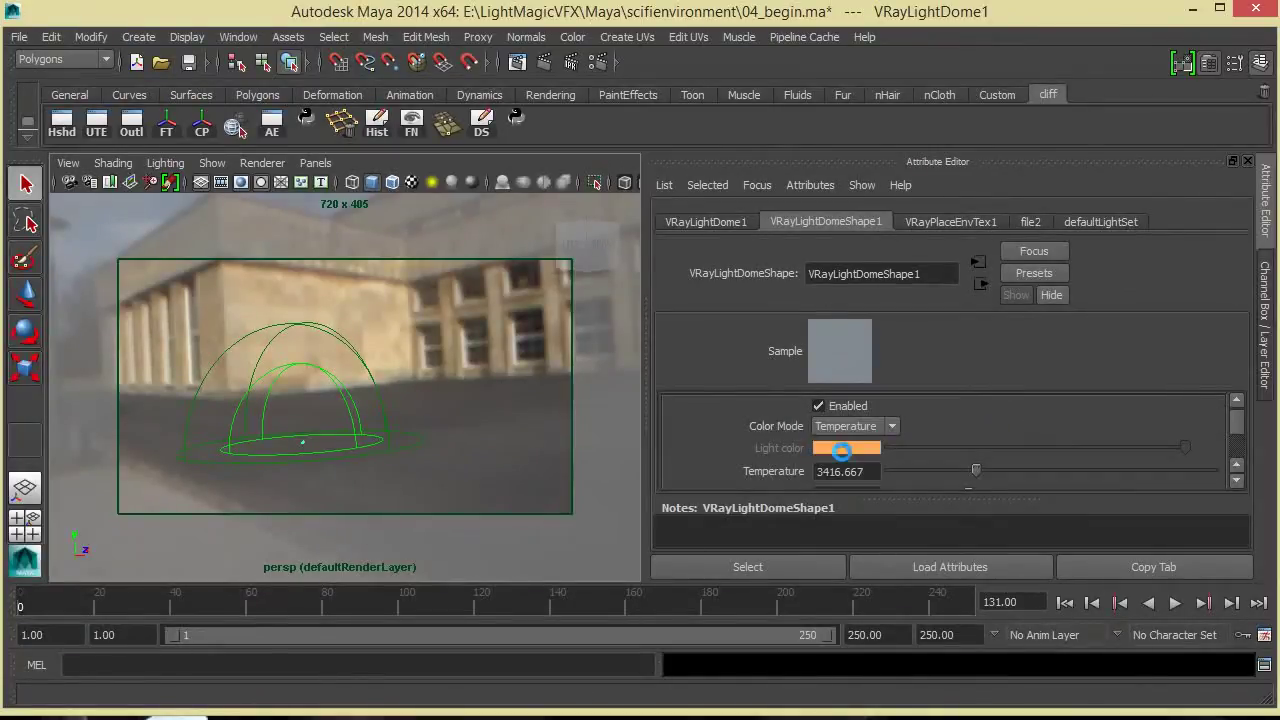
mouse_move(984, 468)
mouse_down()
mouse_move(1150, 479)
mouse_move(975, 470)
mouse_up()
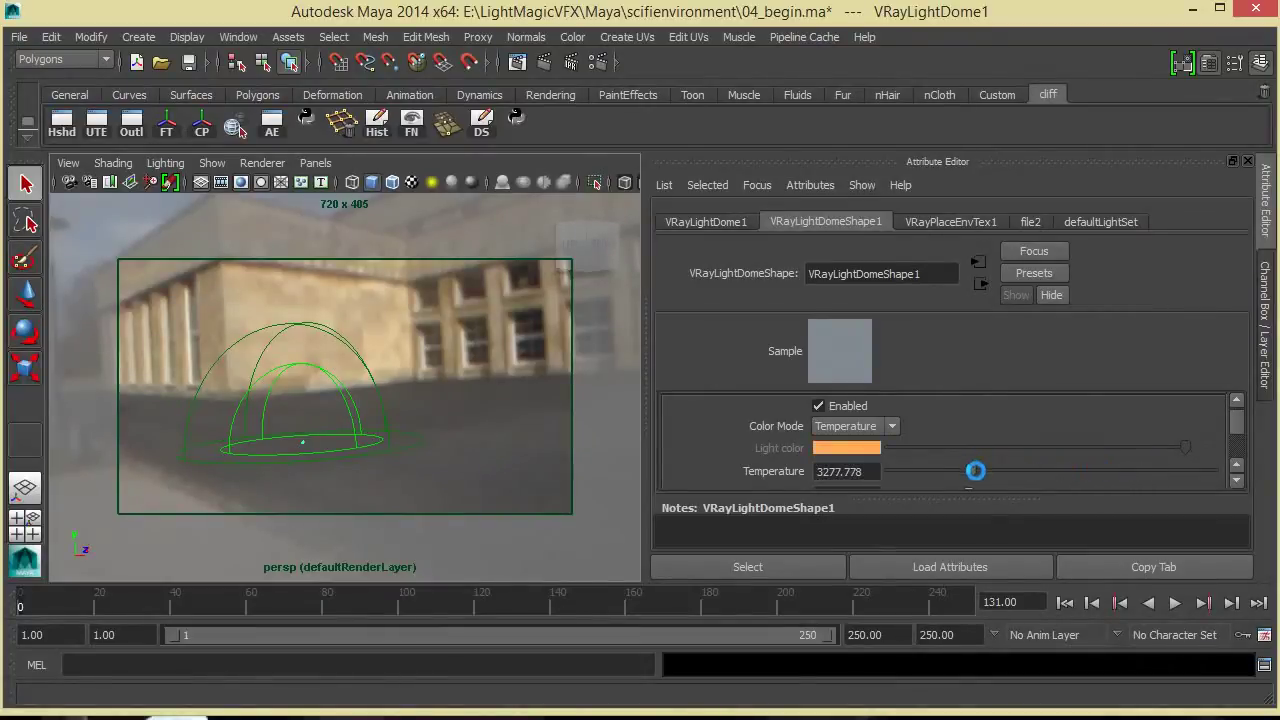
drag(966, 474, 1108, 468)
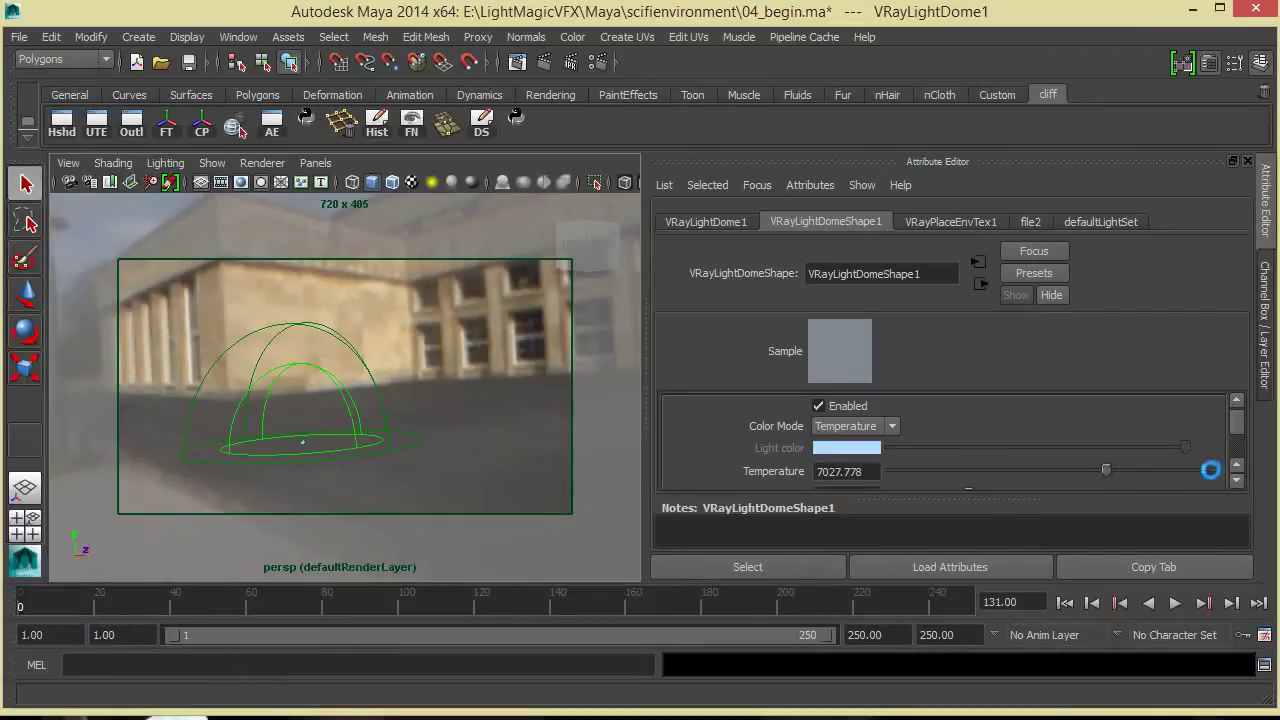
- Set the dome light's intensity multiplier to 1
click(1236, 476)
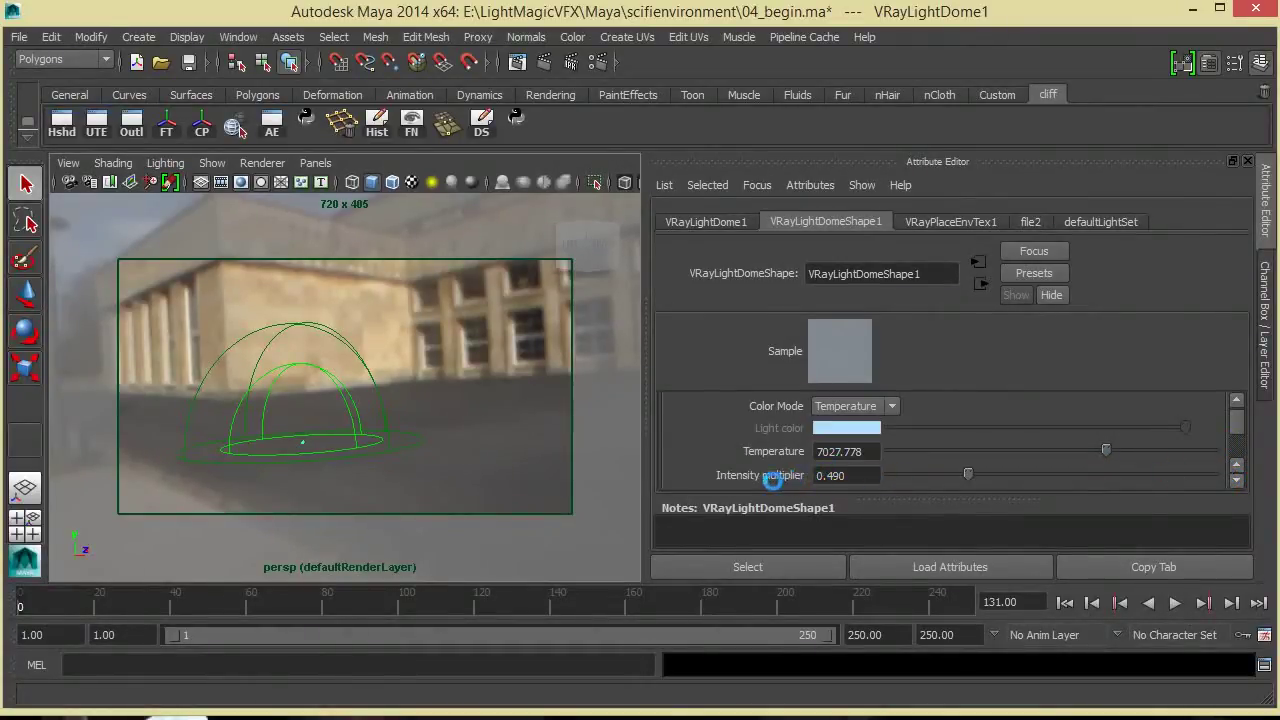
scroll(870, 472, down, 1)
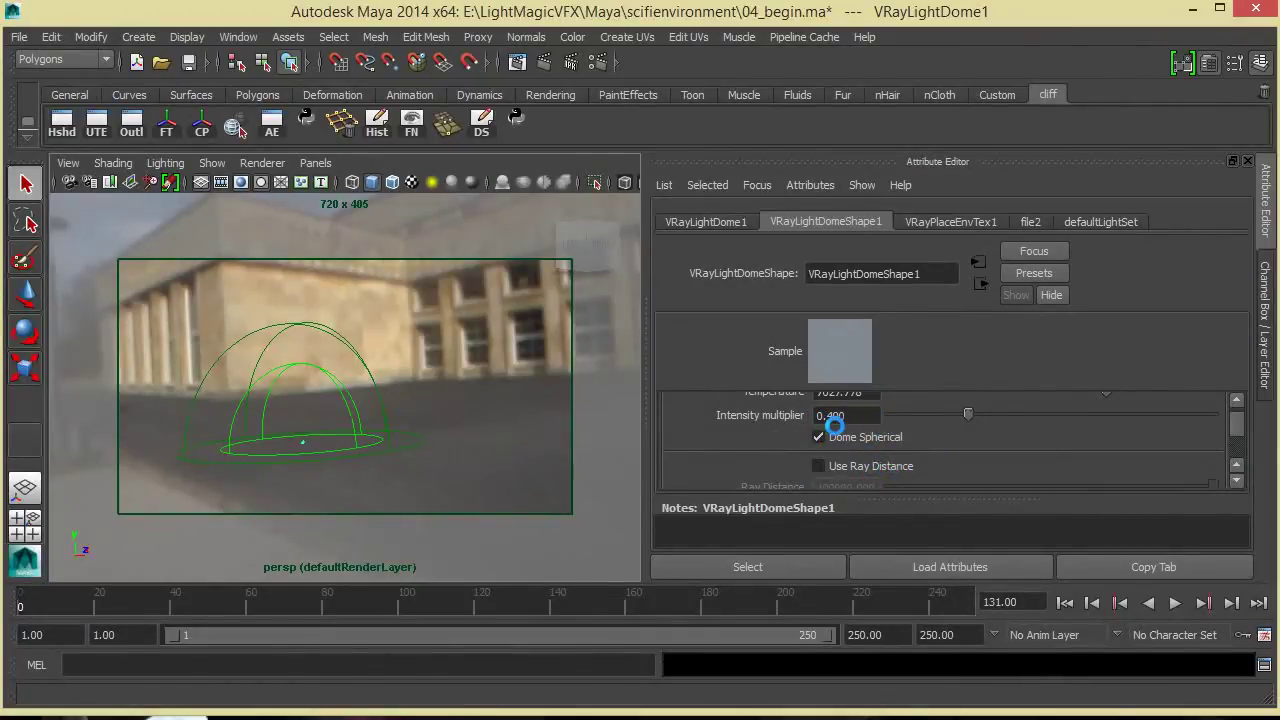
drag(857, 418, 757, 413)
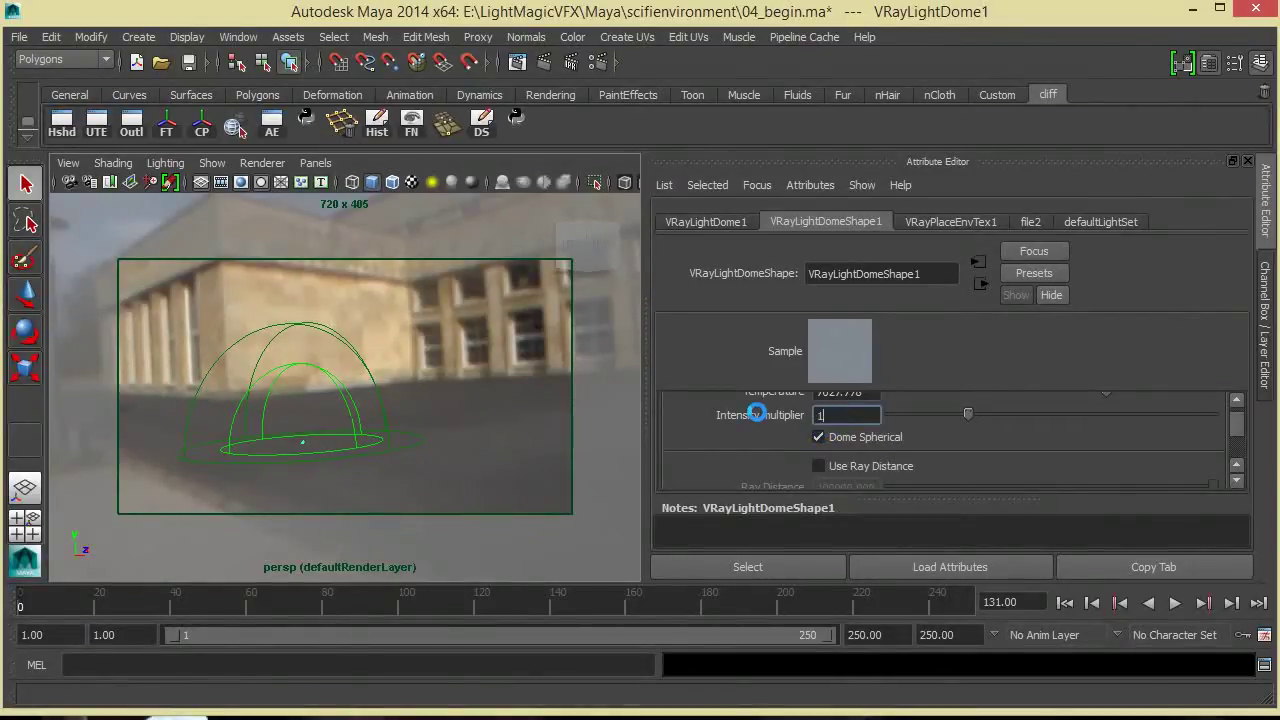
text(1)
key(Return)
scroll(1198, 449, up, 2)
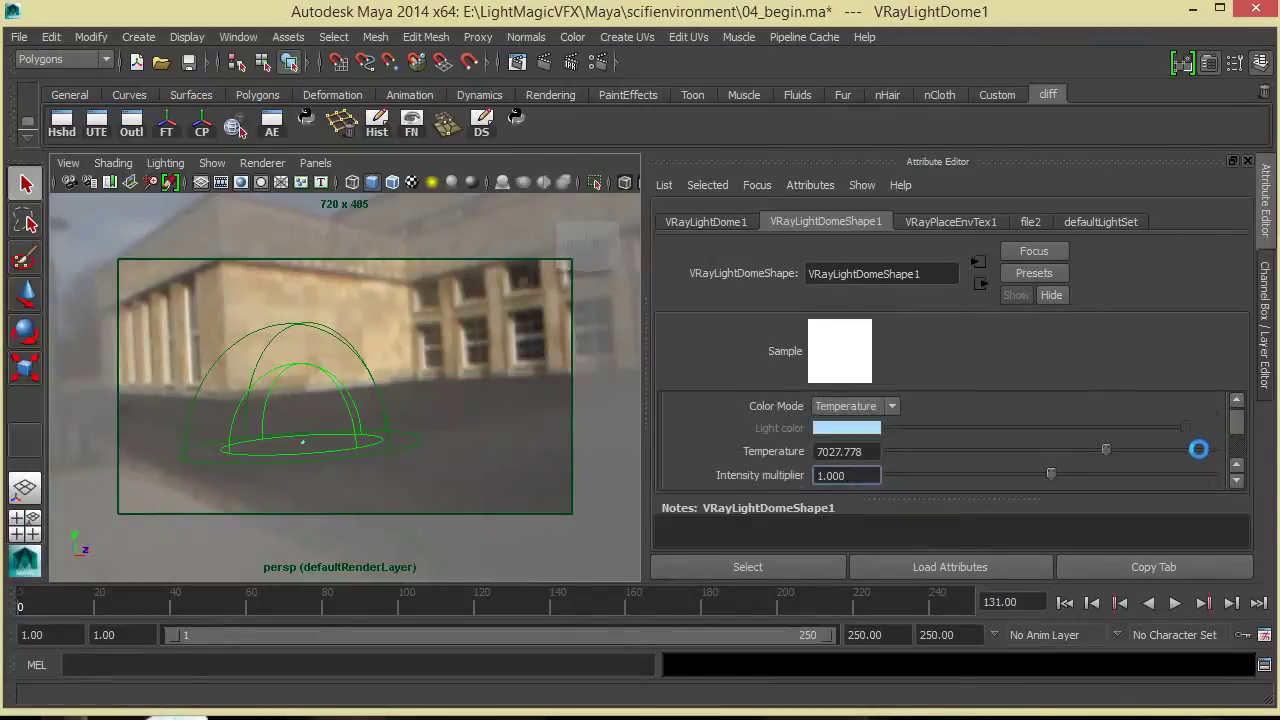
scroll(925, 447, down, 2)
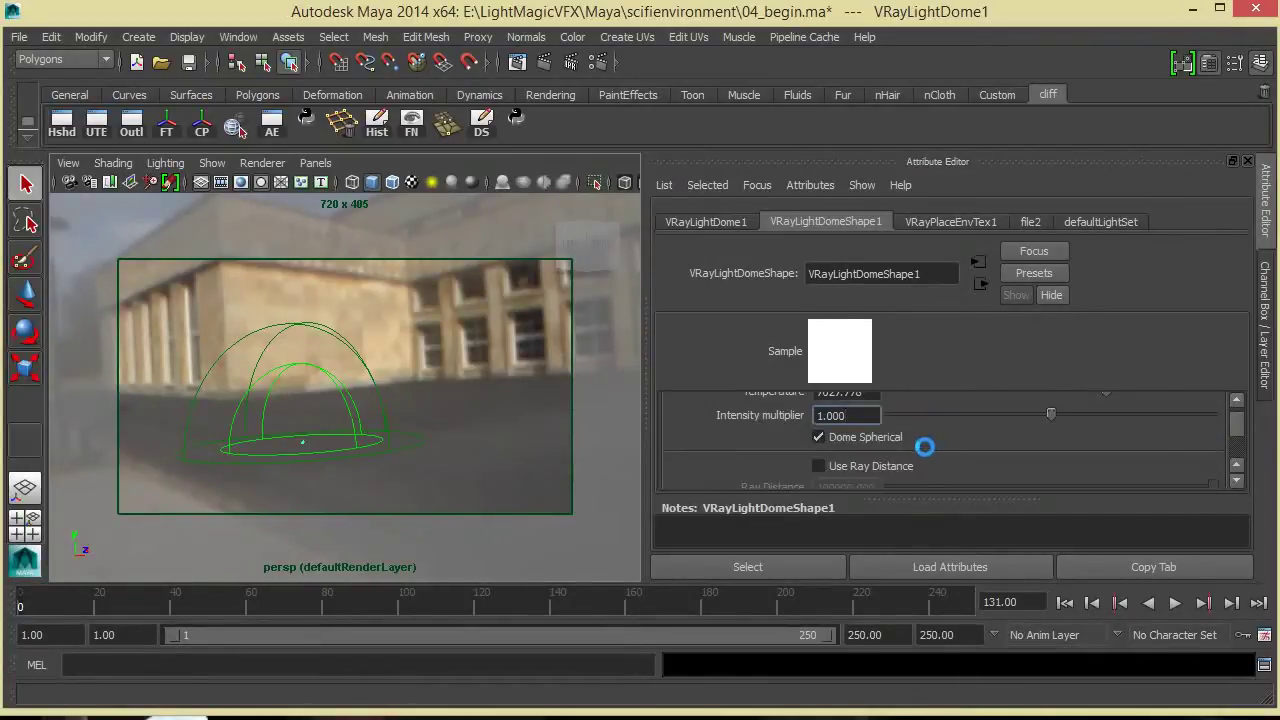
scroll(925, 447, up, 2)
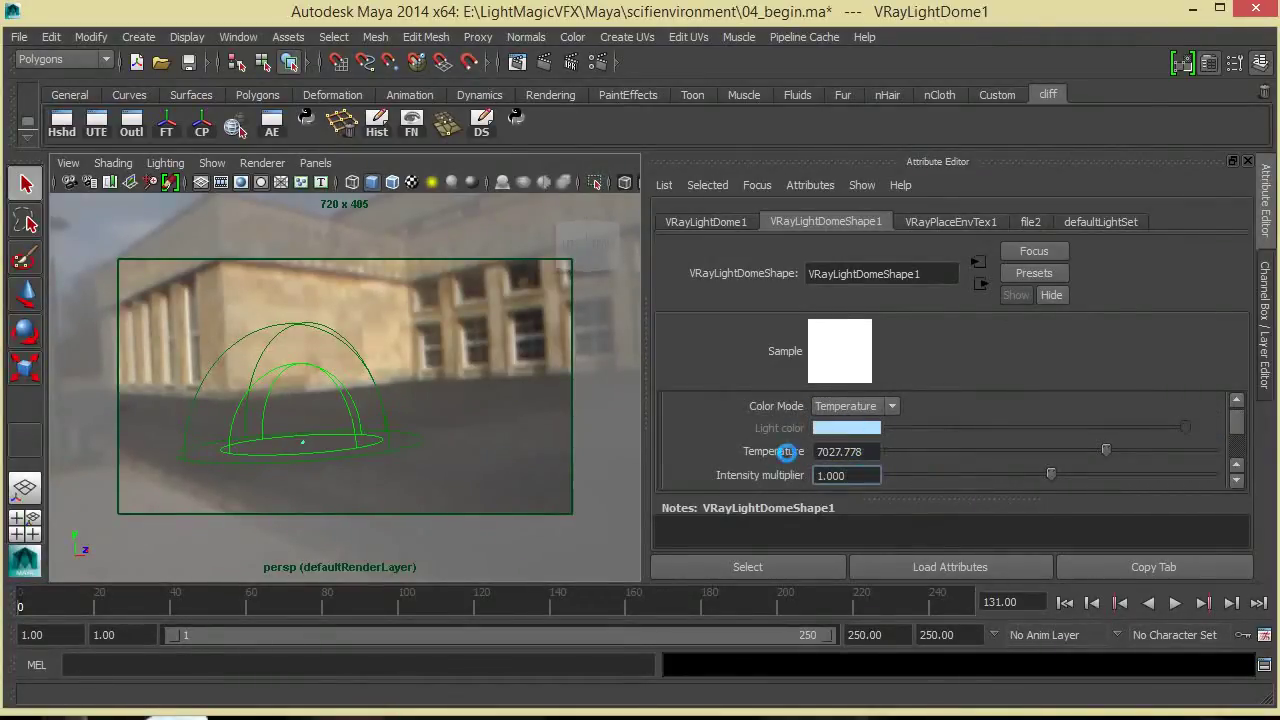
scroll(905, 440, down, 2)
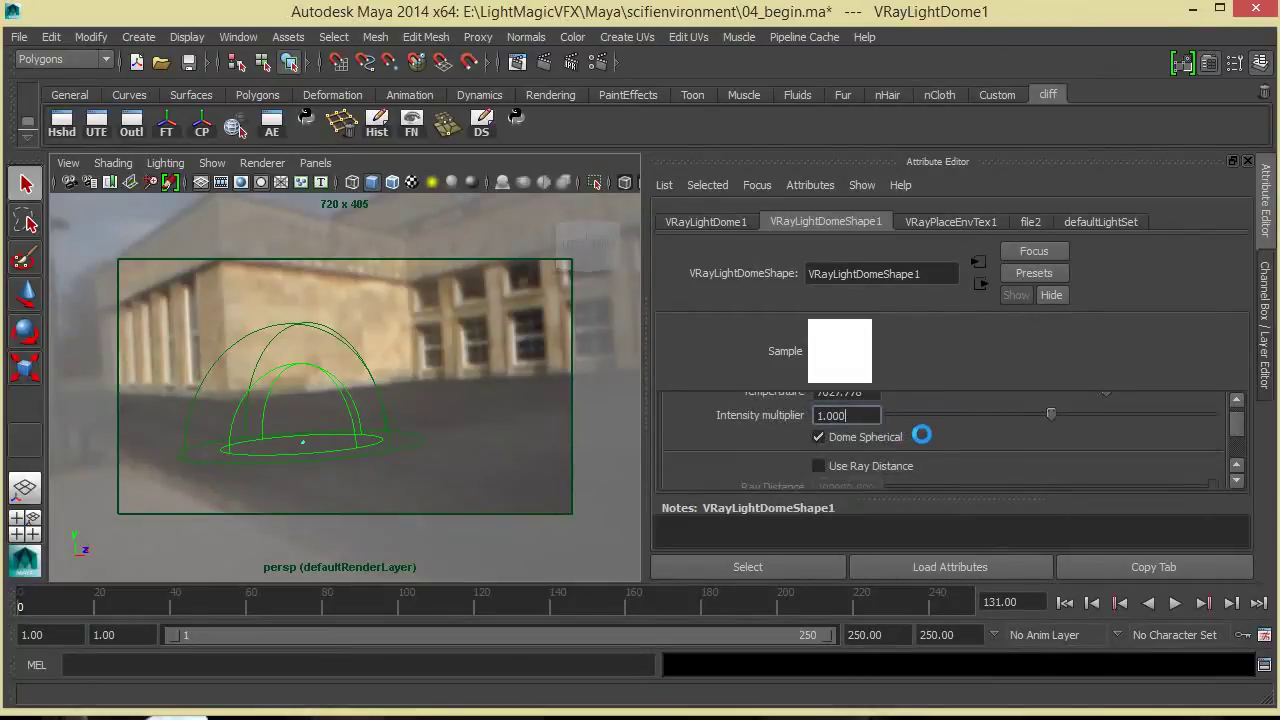
- Set the dome light's Color Mode back to Color
scroll(922, 435, up, 2)
click(891, 406)
click(834, 423)
scroll(966, 428, down, 2)
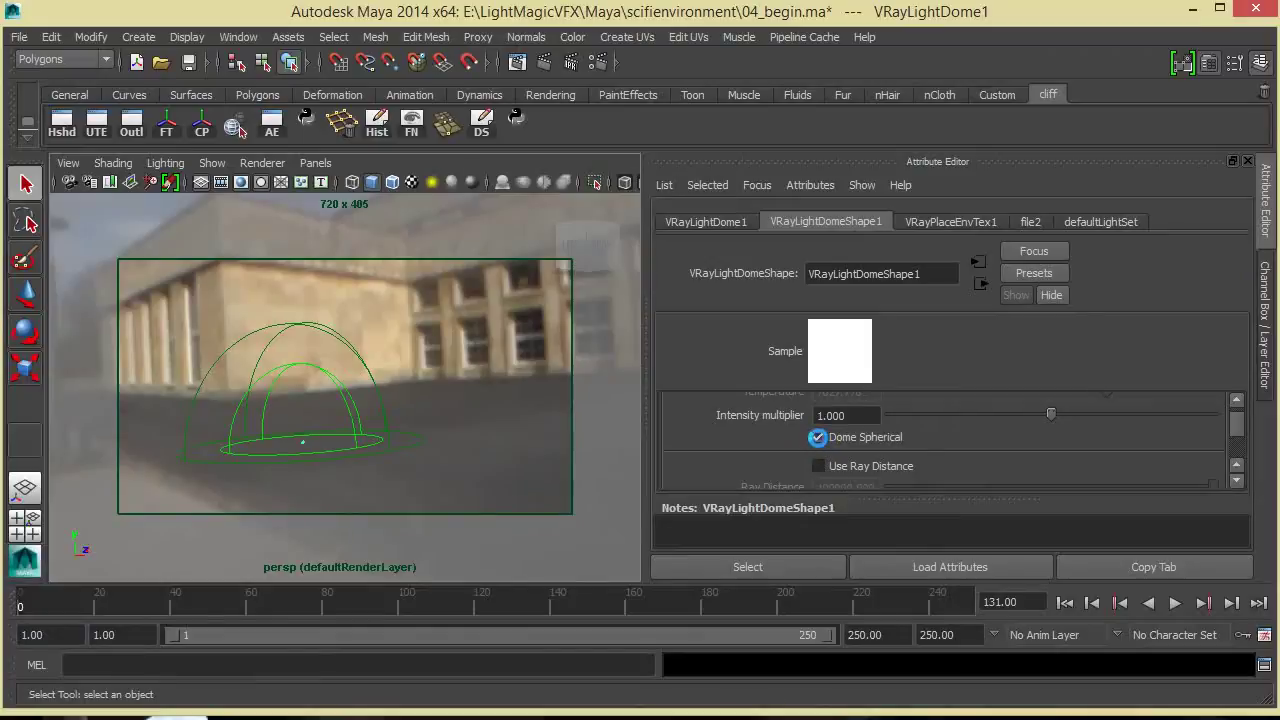
- Compare the environment image around the dome light with Dome Spherical off and on, and leave Dome Spherical disabled
click(818, 437)
alt+drag(353, 428, 410, 332)
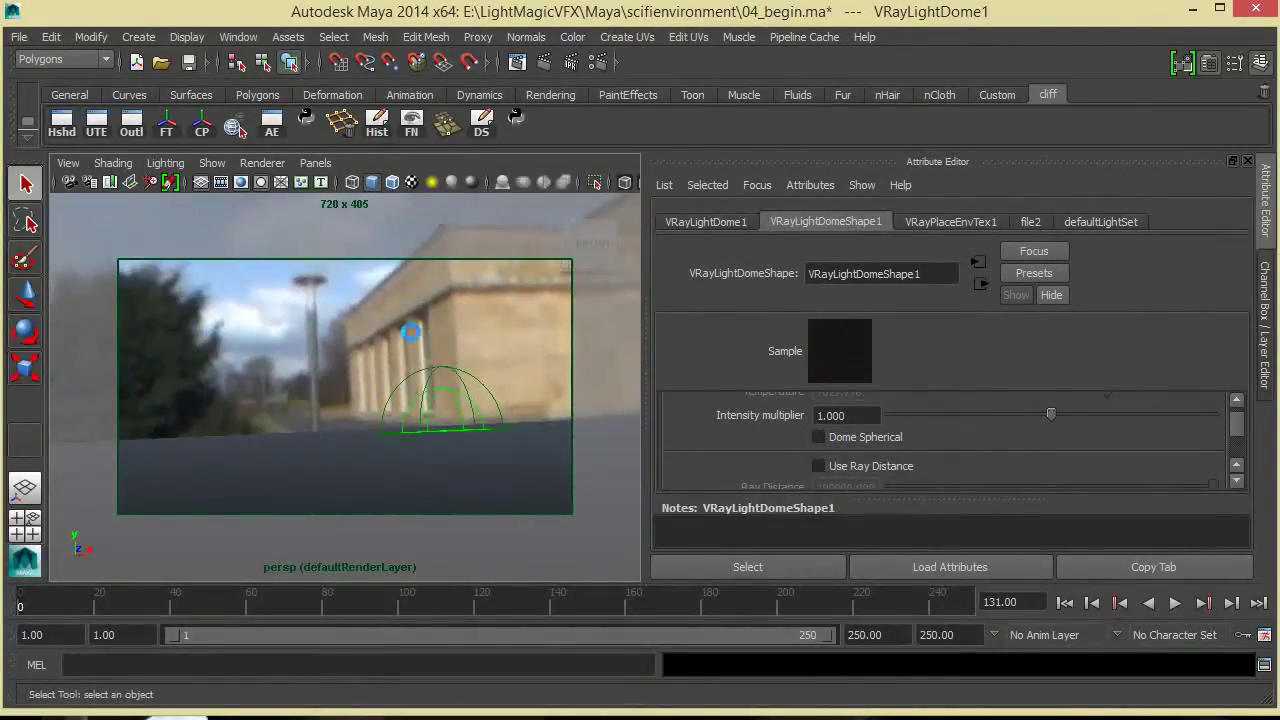
alt+drag(440, 385, 420, 380)
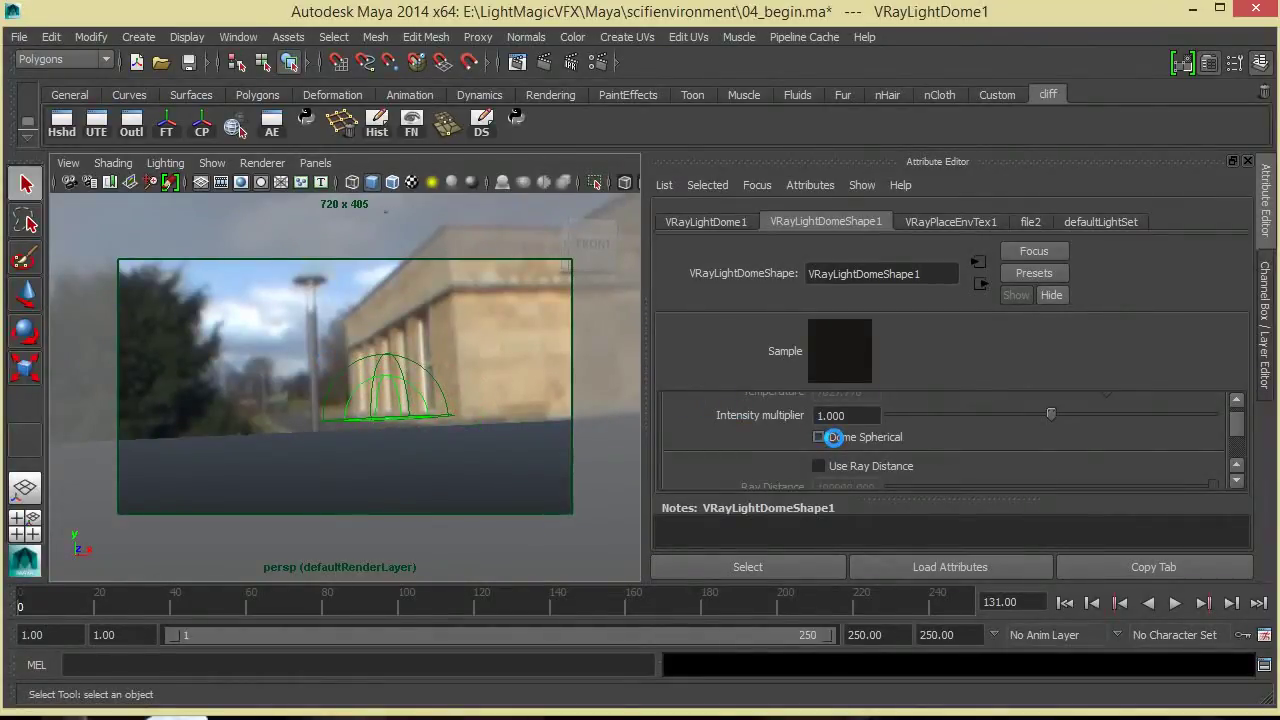
click(833, 437)
alt+drag(424, 407, 407, 372)
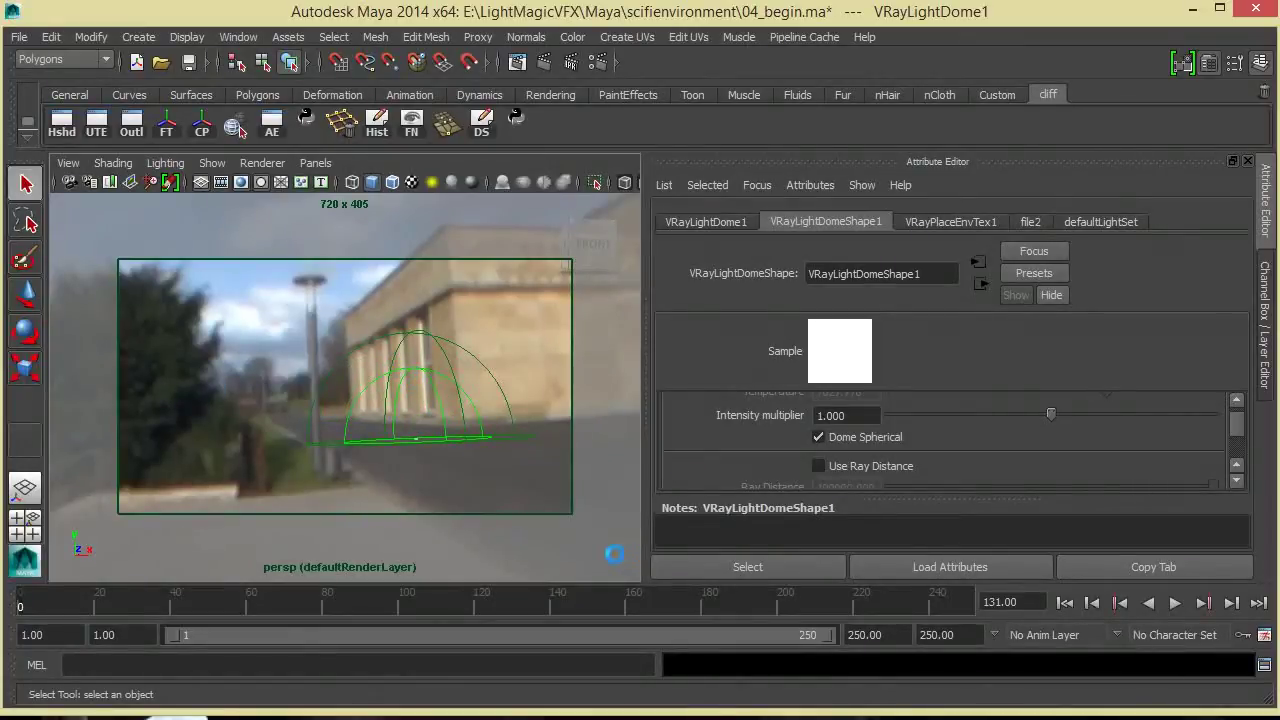
click(819, 437)
alt+drag(380, 443, 408, 428)
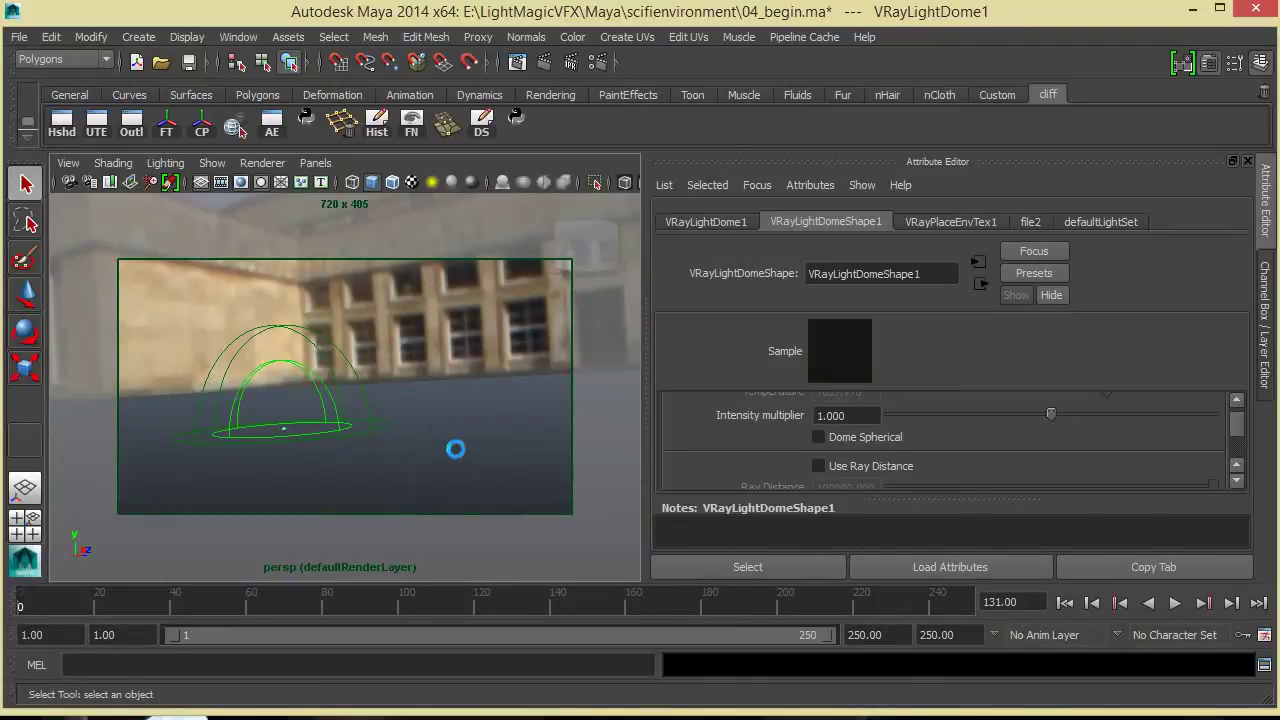
alt+right_drag(372, 386, 335, 428)
mouse_move(355, 401)
alt+mouse_down()
mouse_move(340, 378)
mouse_move(354, 406)
mouse_move(477, 409)
mouse_move(391, 402)
mouse_move(445, 415)
mouse_move(505, 397)
mouse_move(223, 406)
mouse_move(336, 408)
alt+mouse_up()
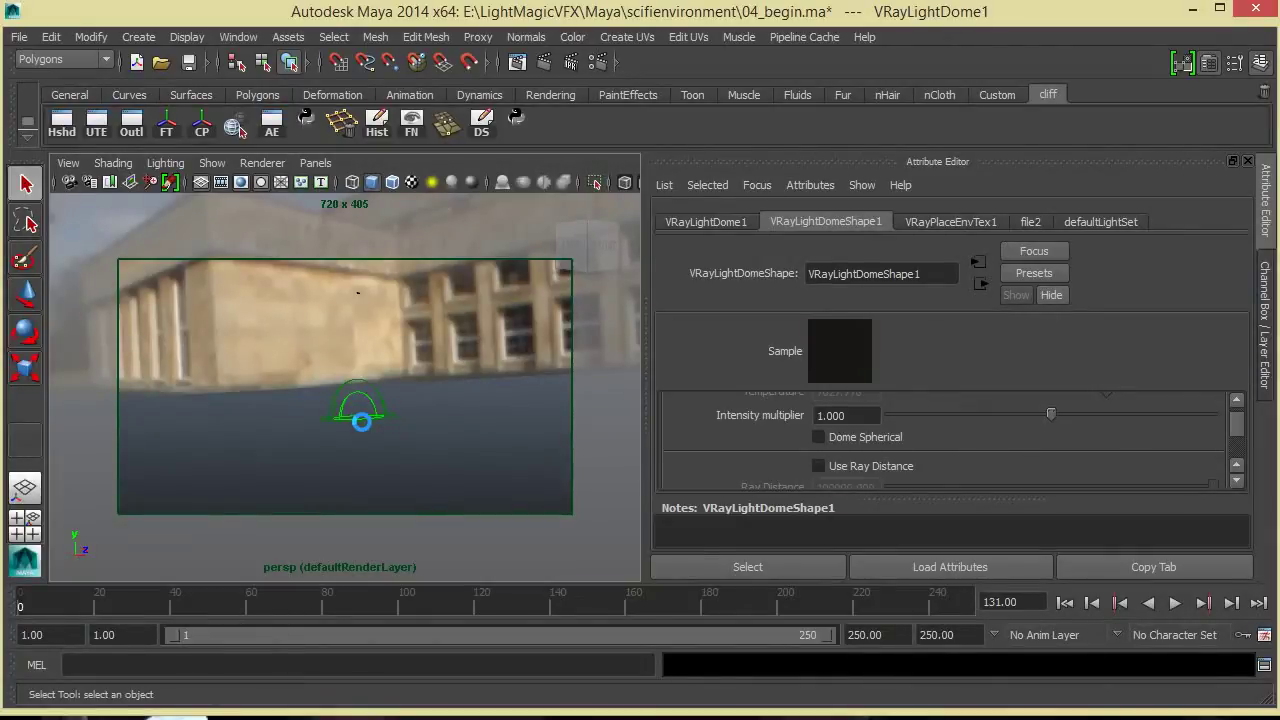
alt+drag(371, 423, 454, 472)
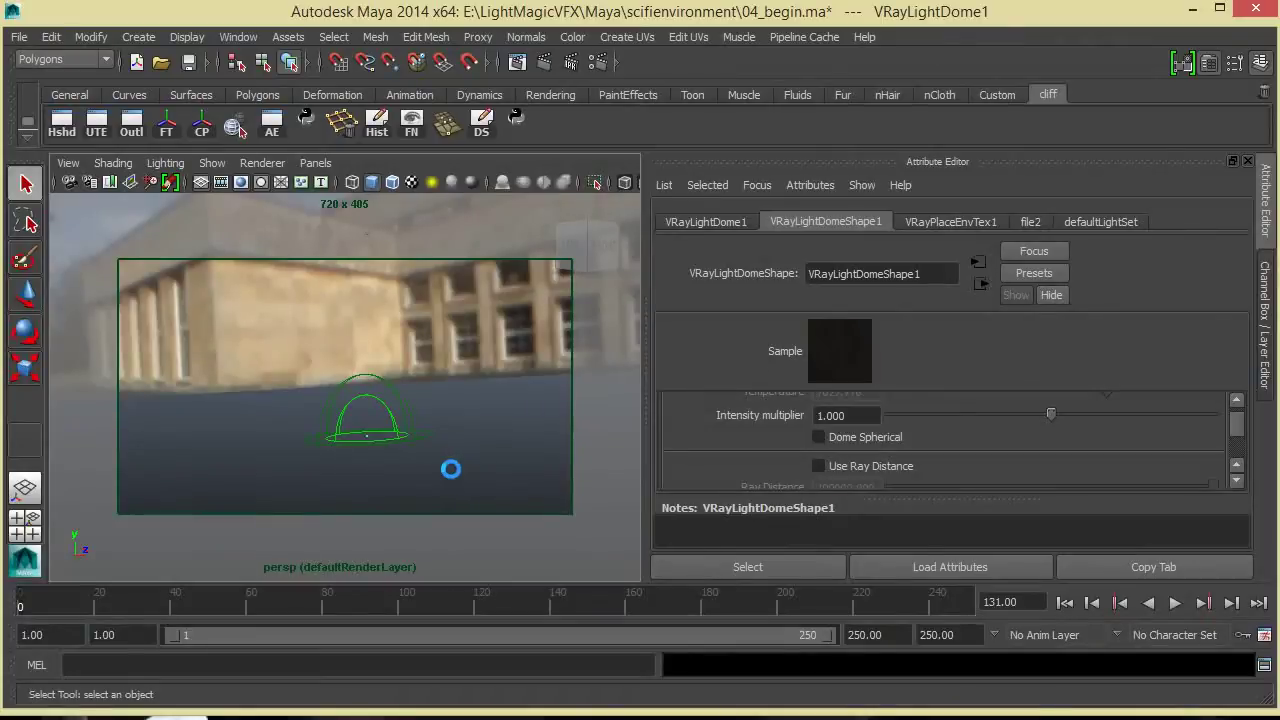
- Try duplicating the dome light and rotating the copy about 180 degrees, and undo both operations
key(Delete)
drag(352, 416, 408, 451)
key(ctrl+z)
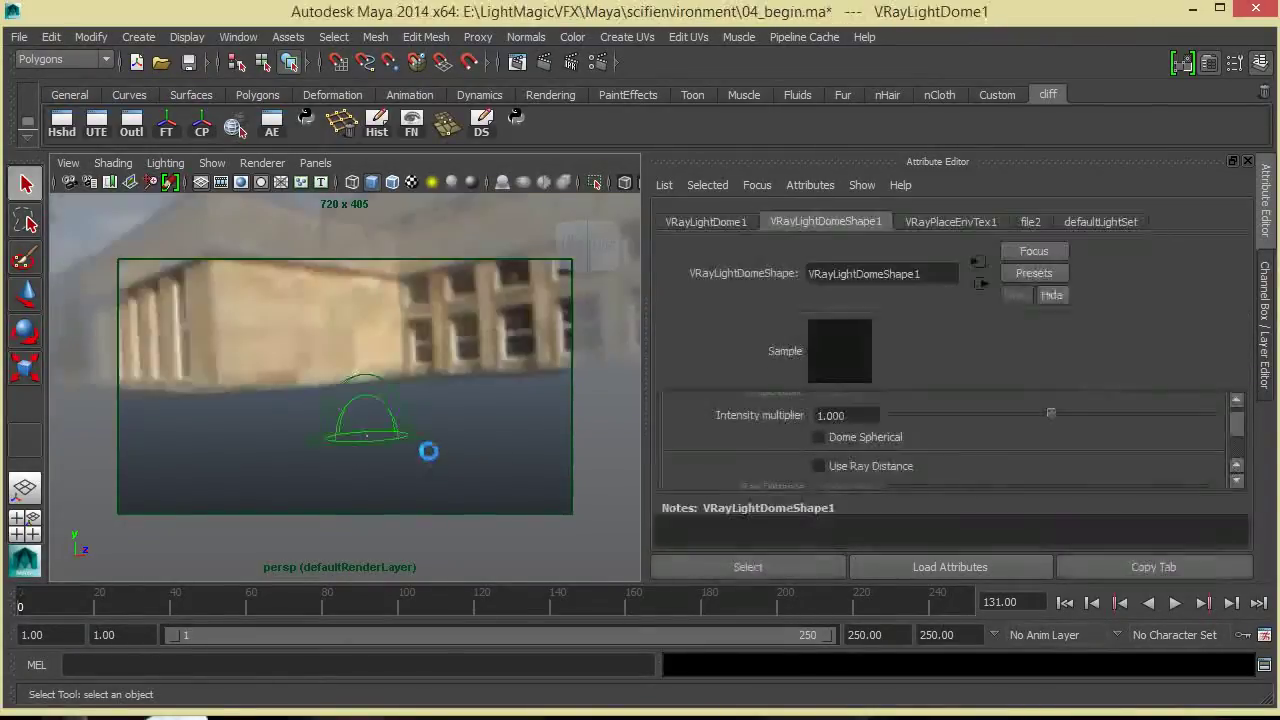
key(ctrl+d)
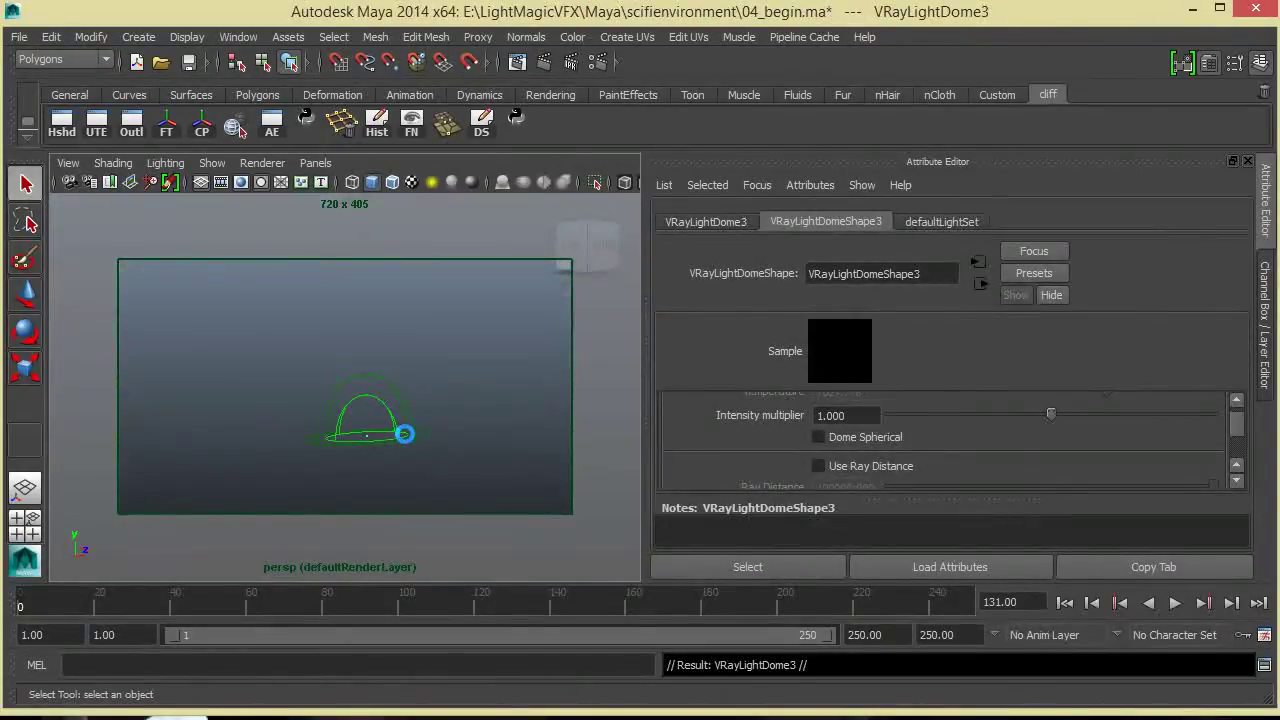
key(e)
drag(428, 403, 244, 465)
key(ctrl+z)
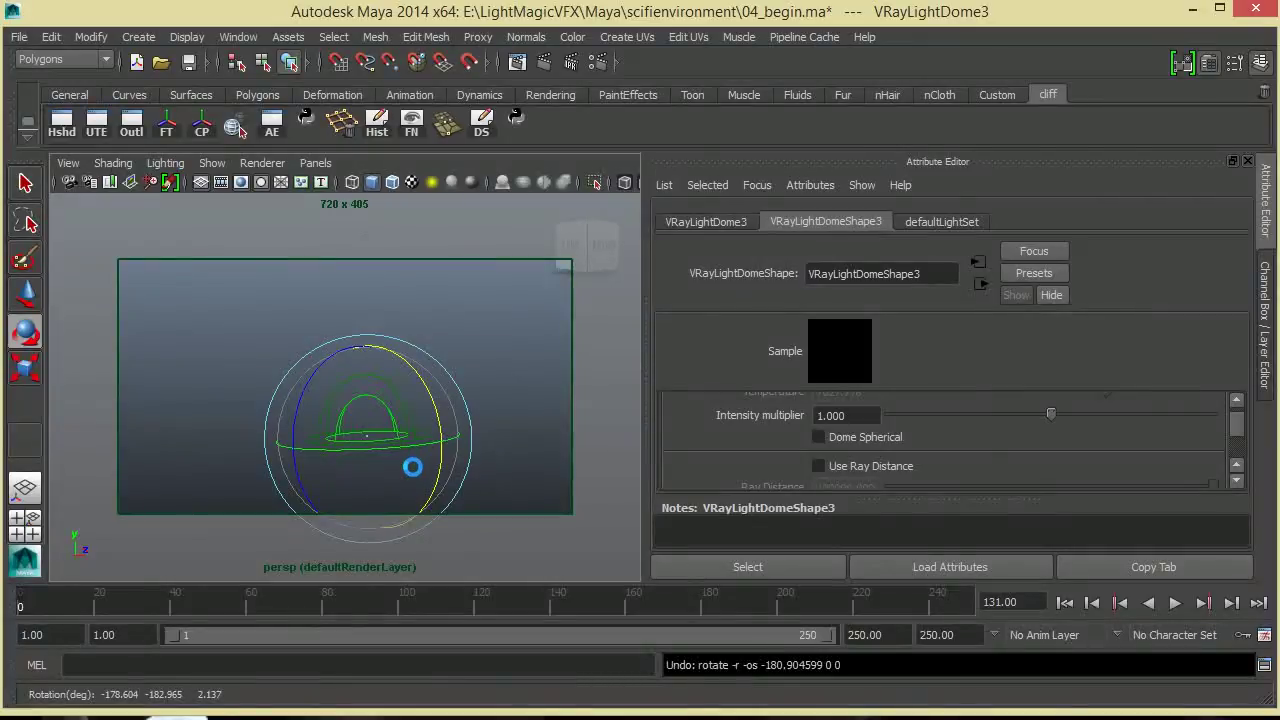
key(ctrl+z)
drag(441, 462, 496, 427)
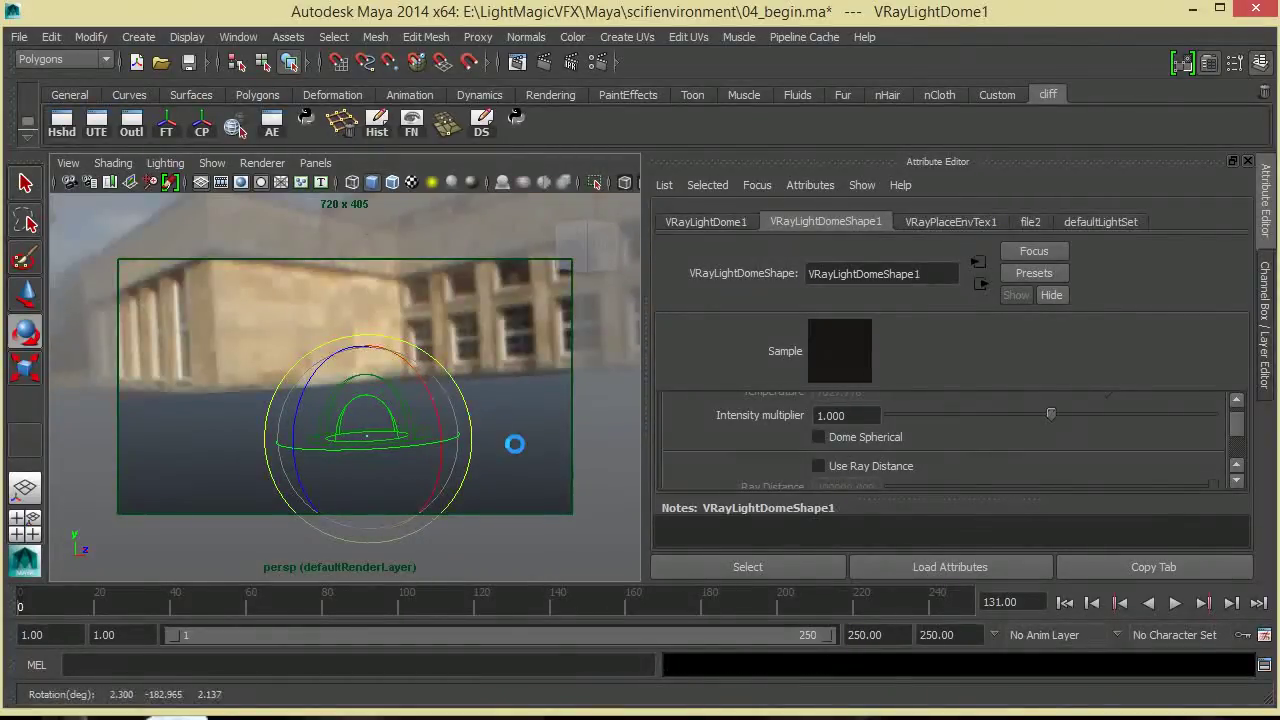
- Create a second V-Ray dome light in the scene
click(138, 37)
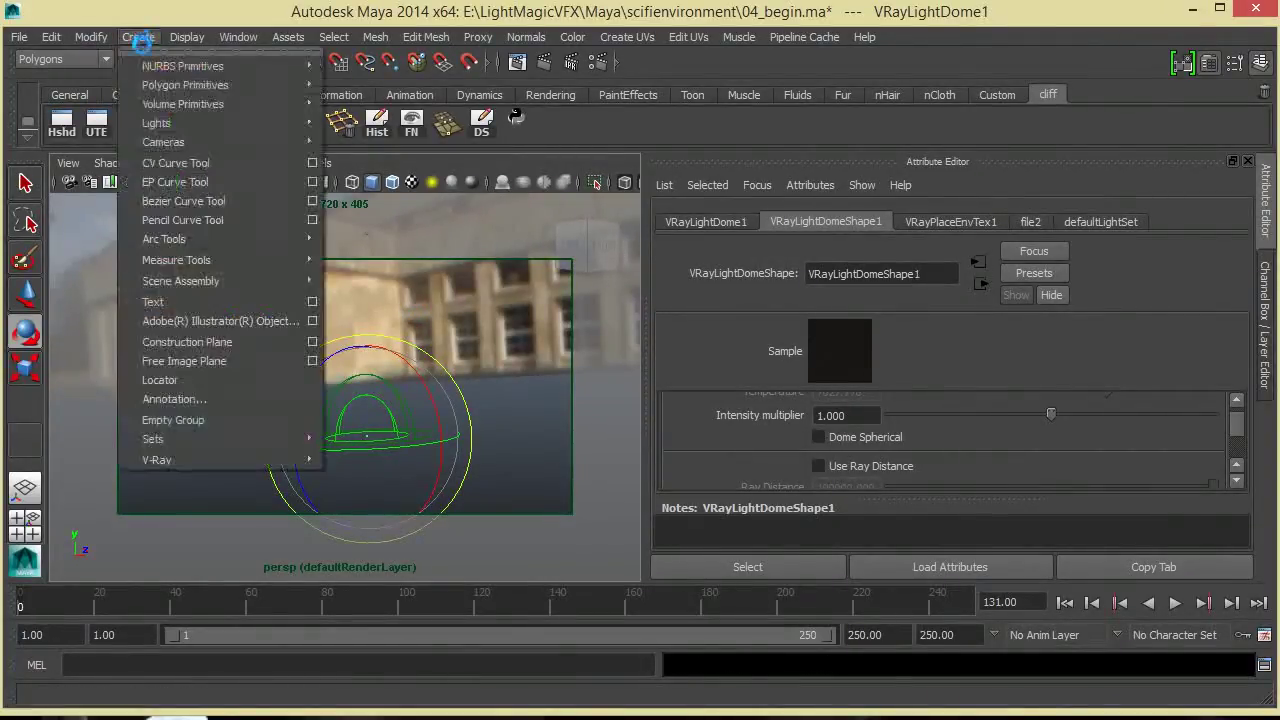
mouse_move(250, 123)
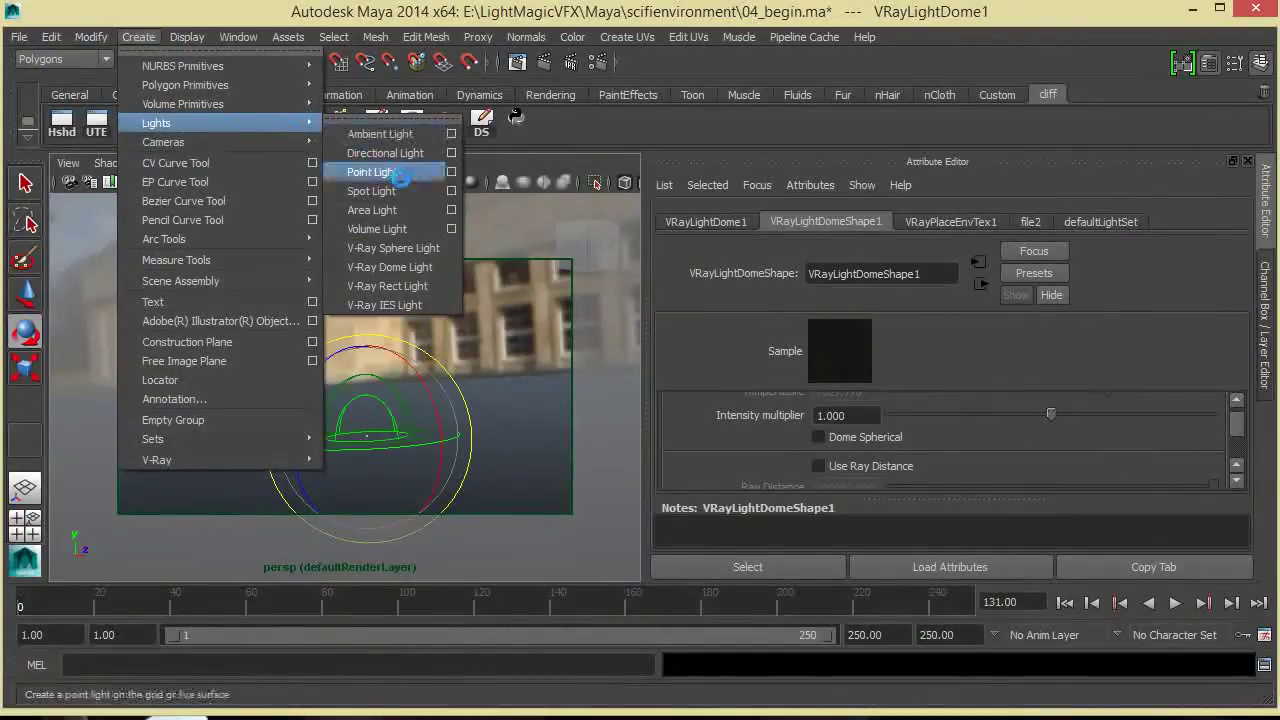
click(443, 266)
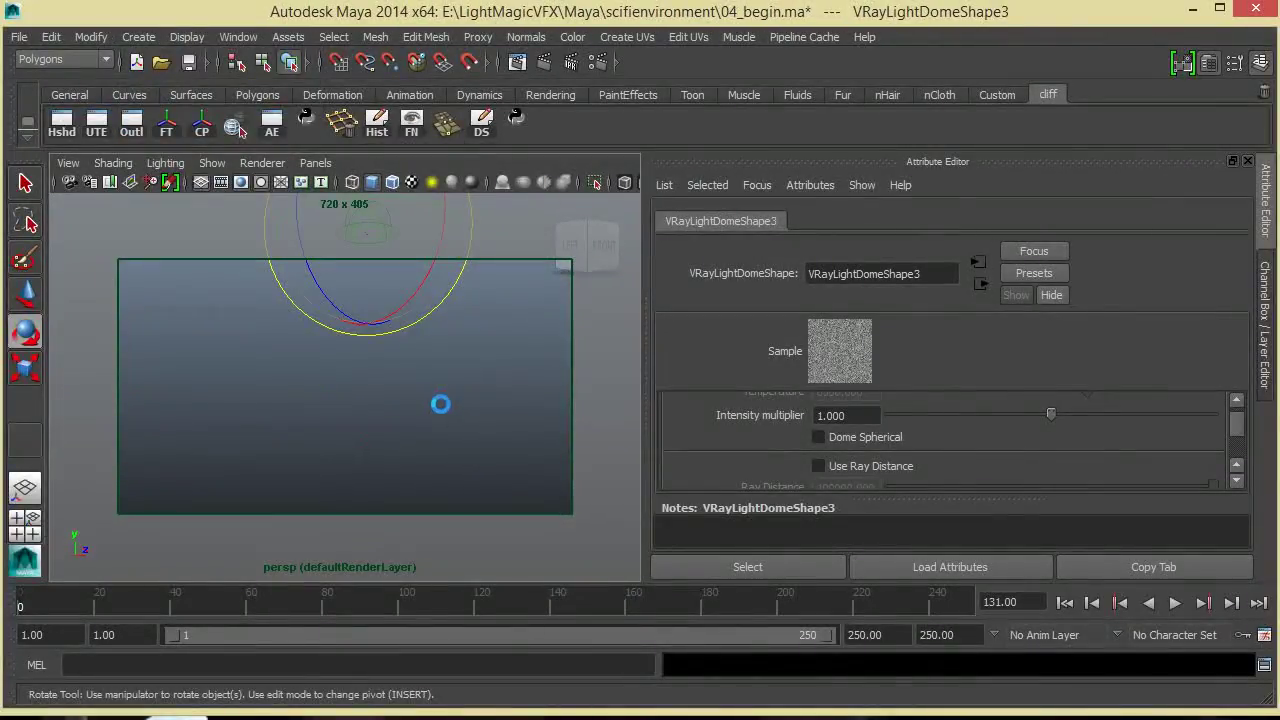
click(430, 462)
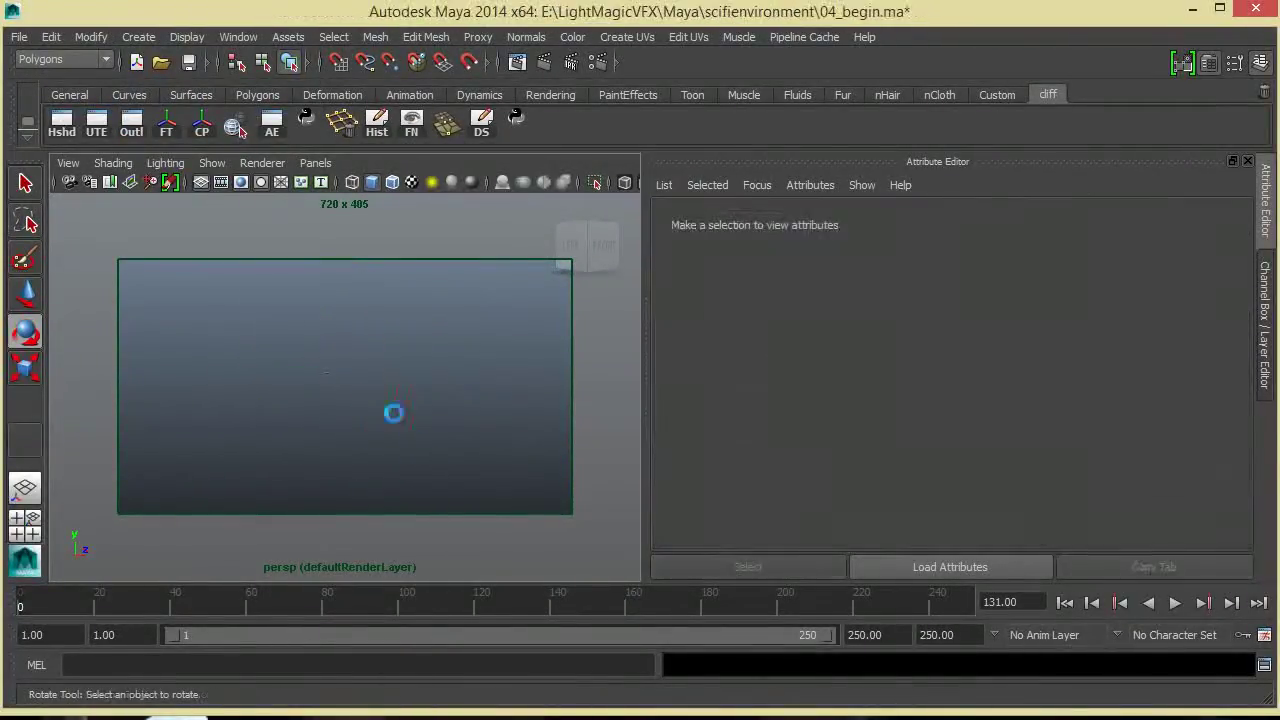
click(329, 371)
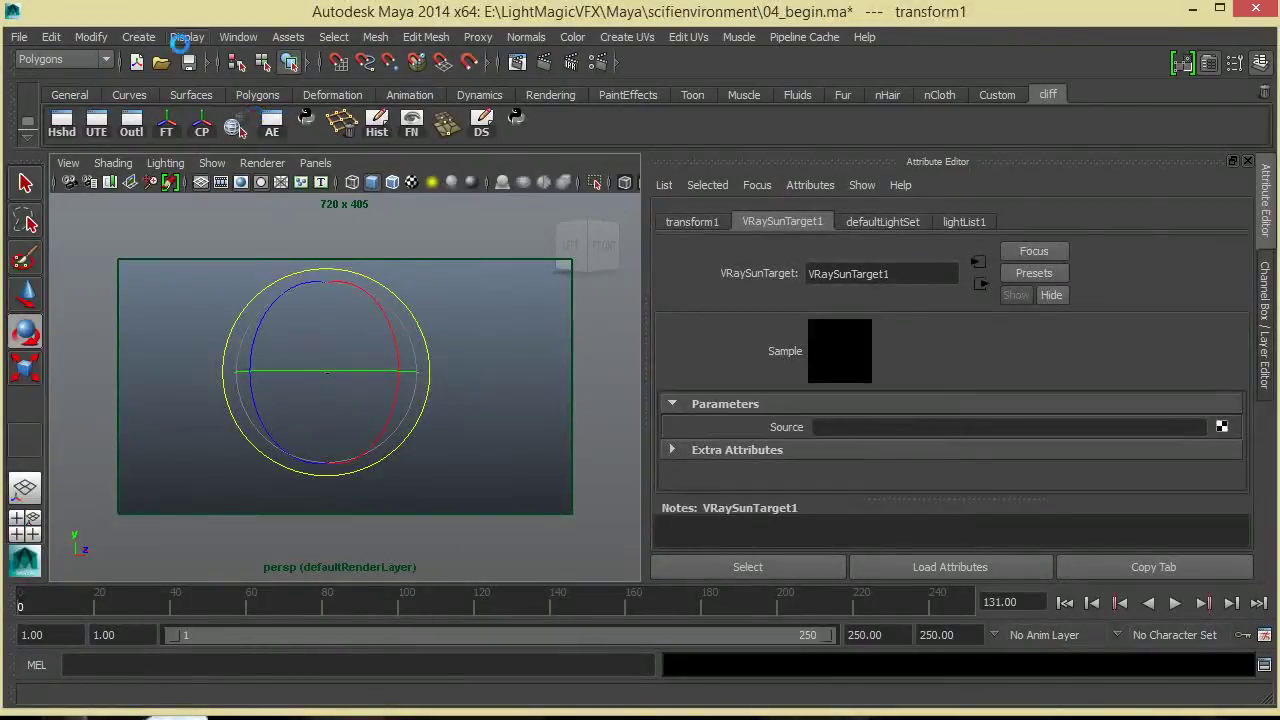
- Open the Outliner and rename VRayLightDome1 to VRayLighNs
click(238, 37)
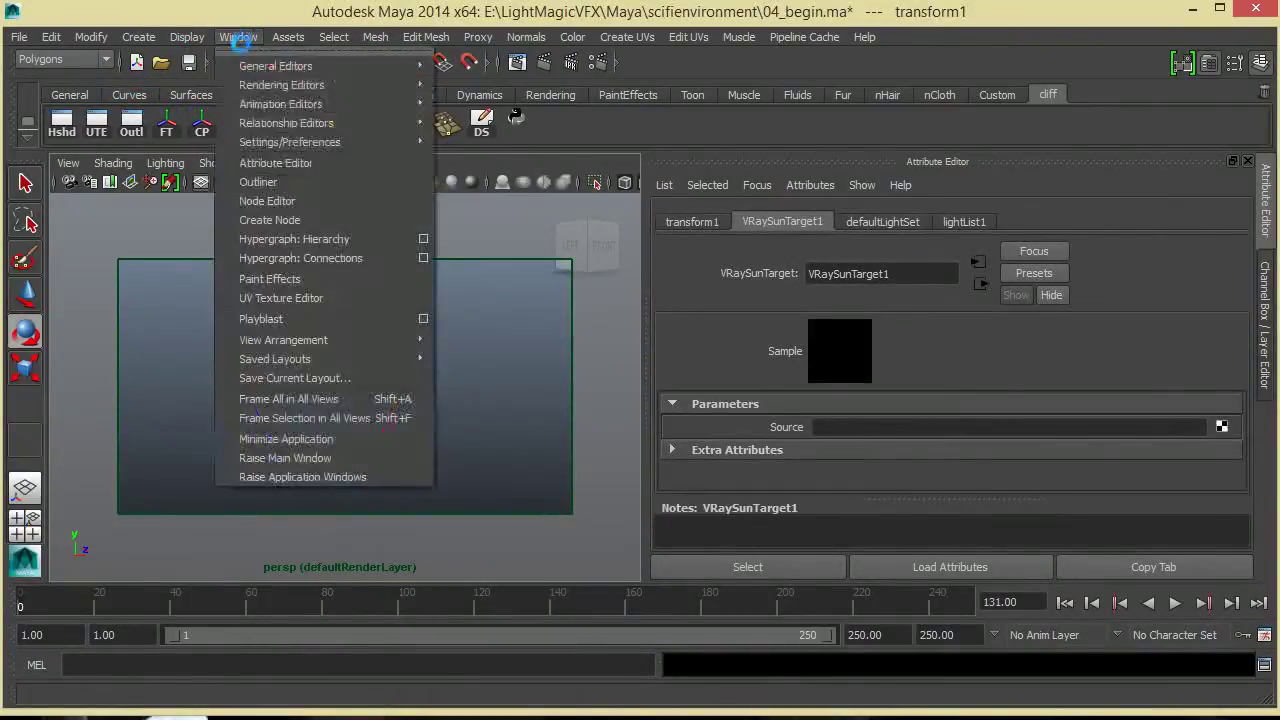
click(318, 180)
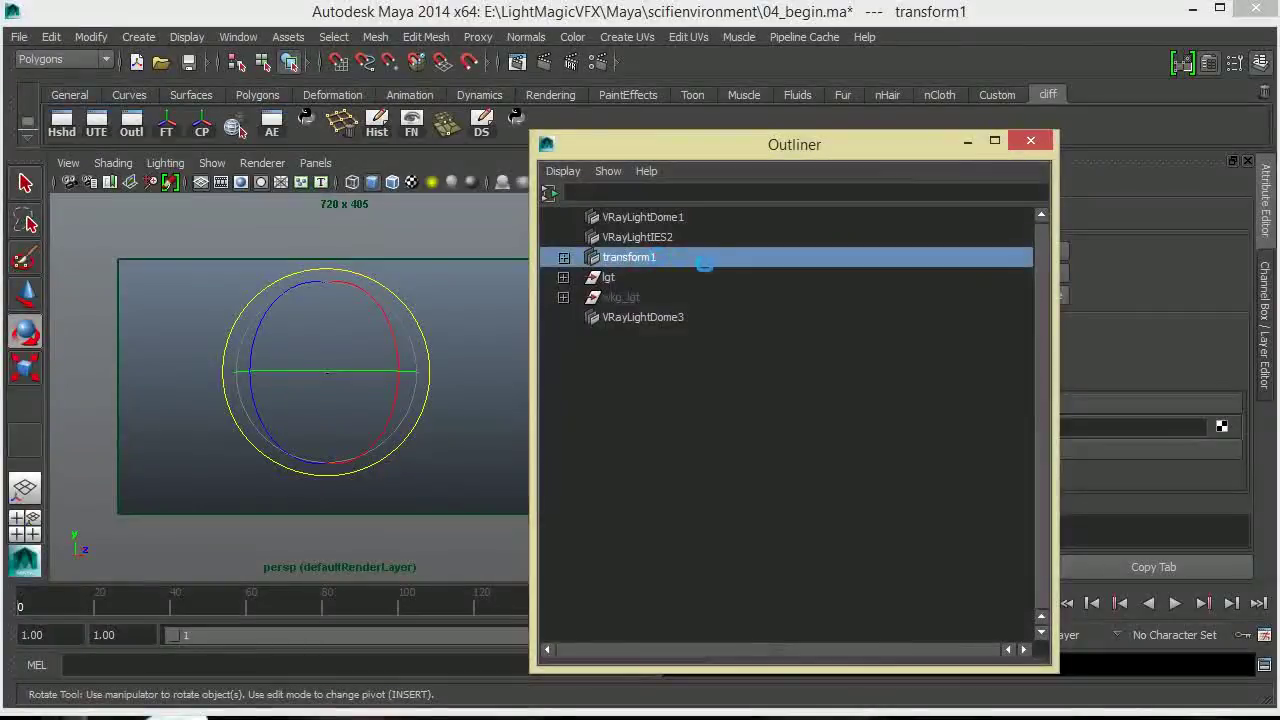
click(677, 218)
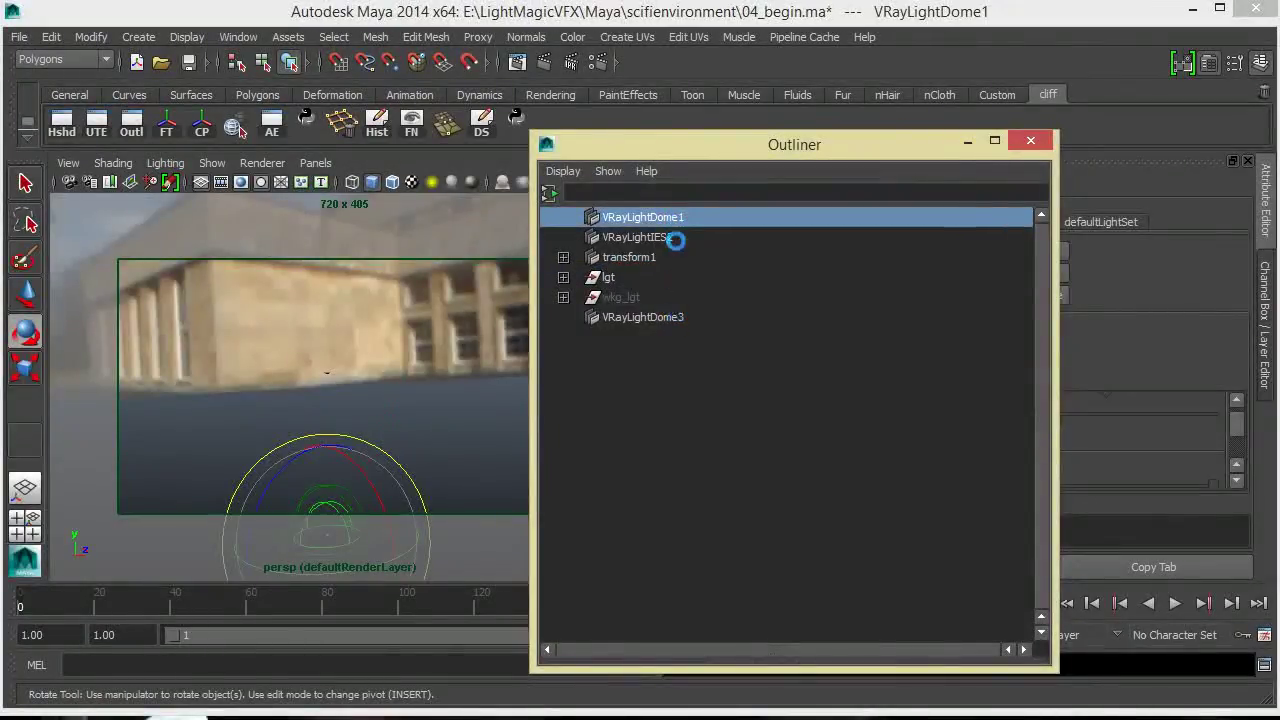
double_click(686, 217)
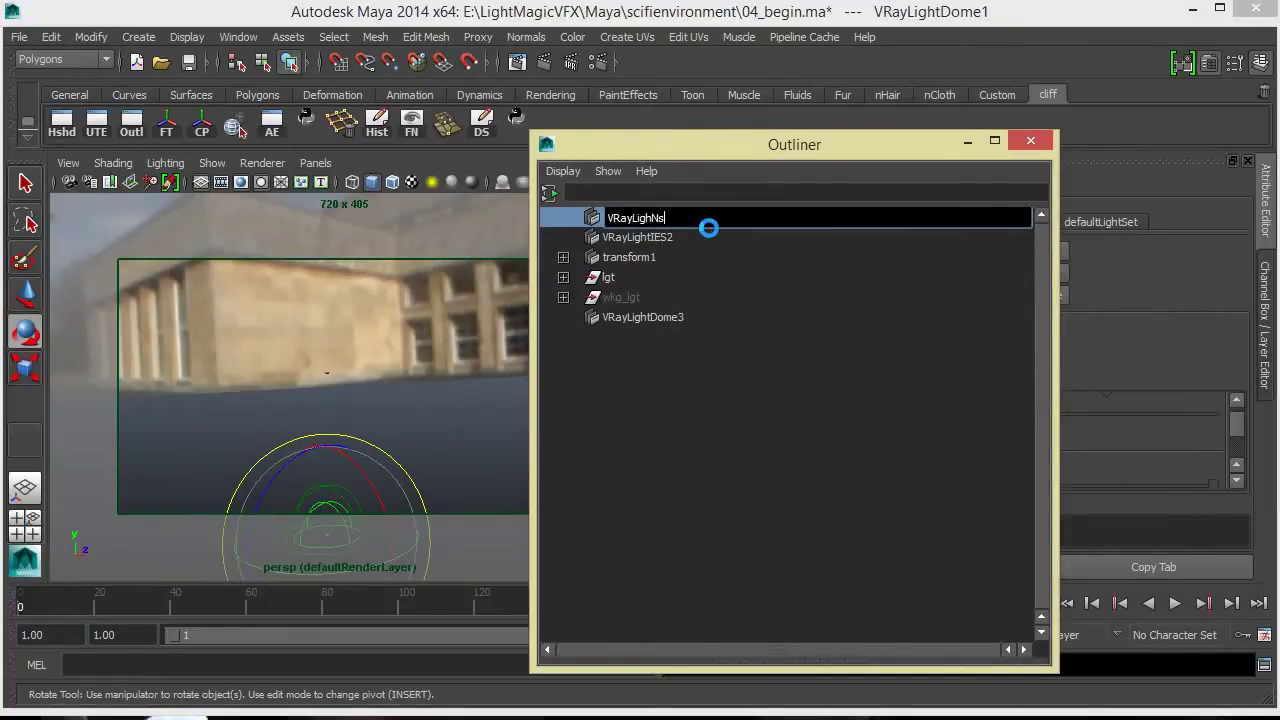
key(Return)
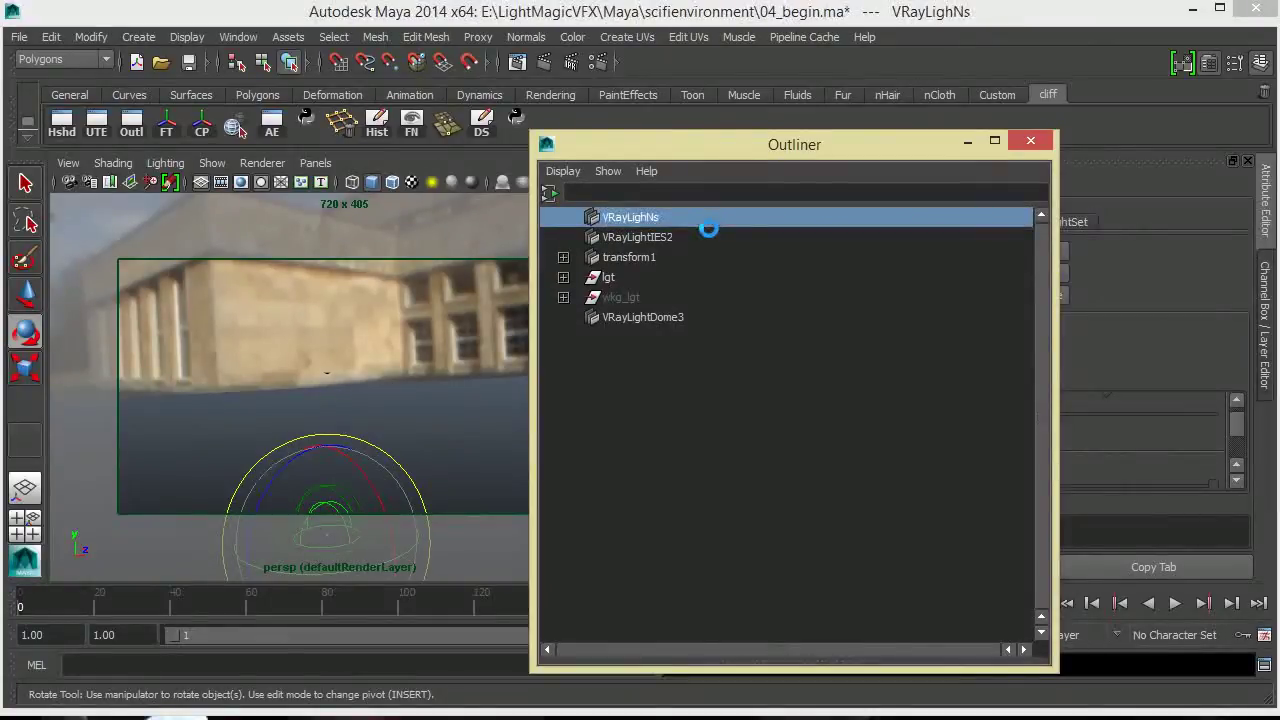
- Rename the new VRayLightDome3 to VRayLightDomeSP in the Outliner
double_click(665, 316)
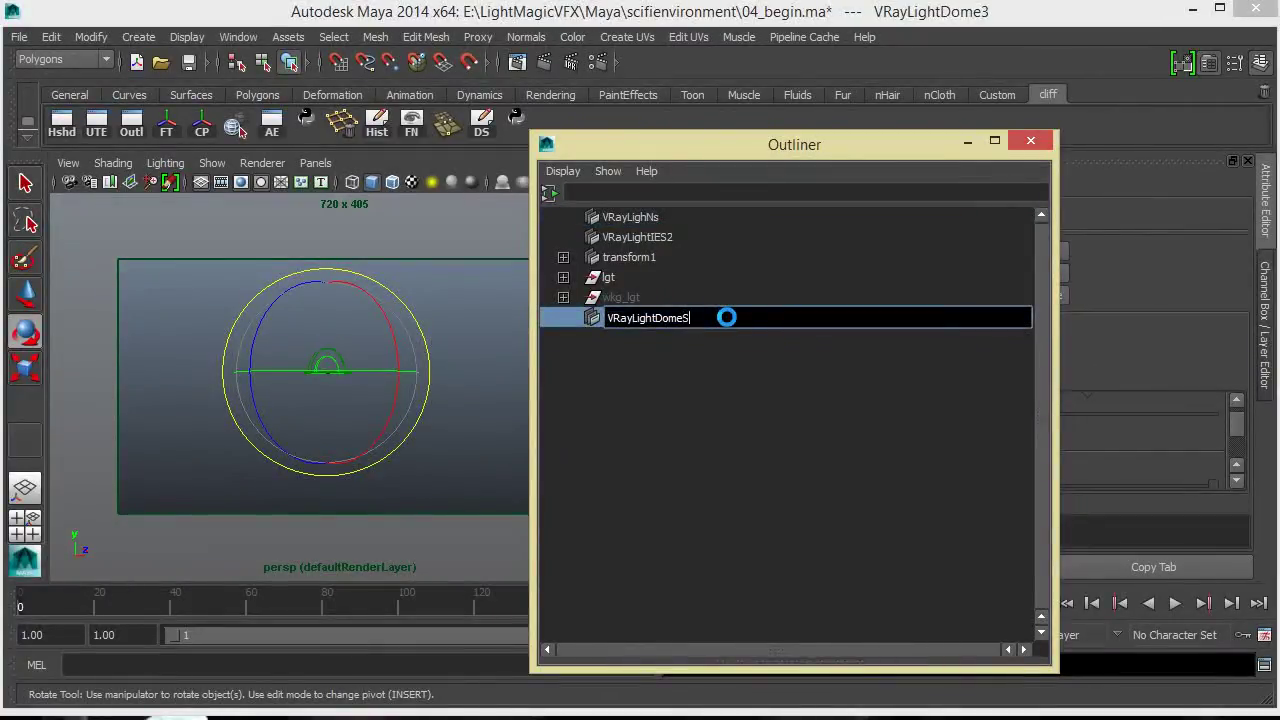
text(SP)
key(Return)
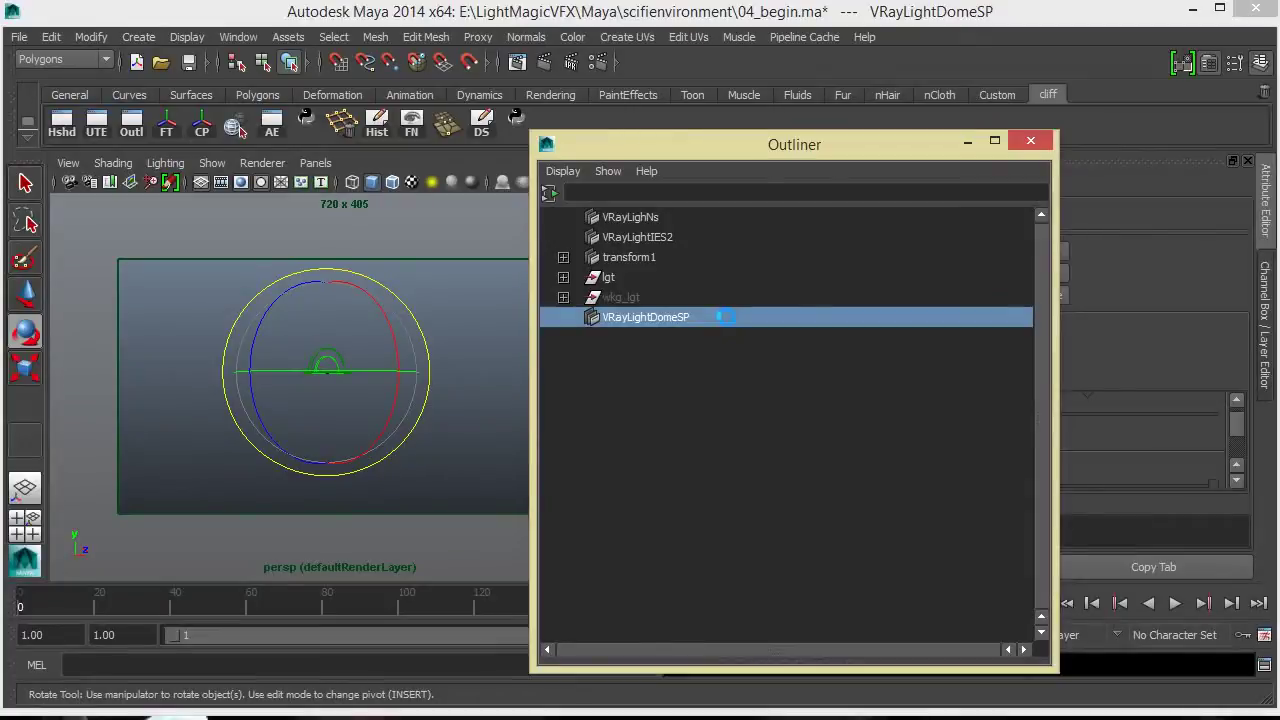
- Display the transform channels of VRayLightDomeSP and move the Outliner clear of the viewport and channels
drag(830, 144, 520, 139)
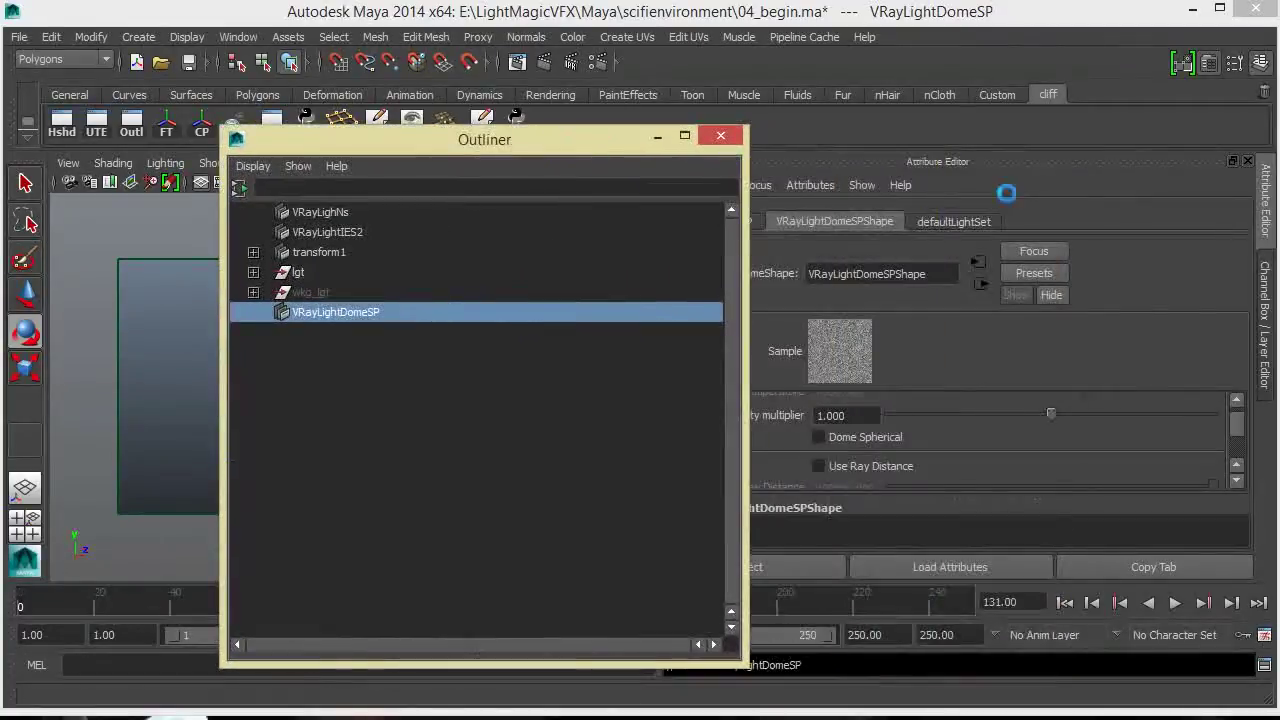
click(1256, 277)
drag(651, 146, 974, 155)
- Try rotating VRayLightDomeSP freely in the viewport and undo the rotation
drag(473, 313, 466, 423)
key(ctrl+z)
key(ctrl+z)
key(ctrl+z)
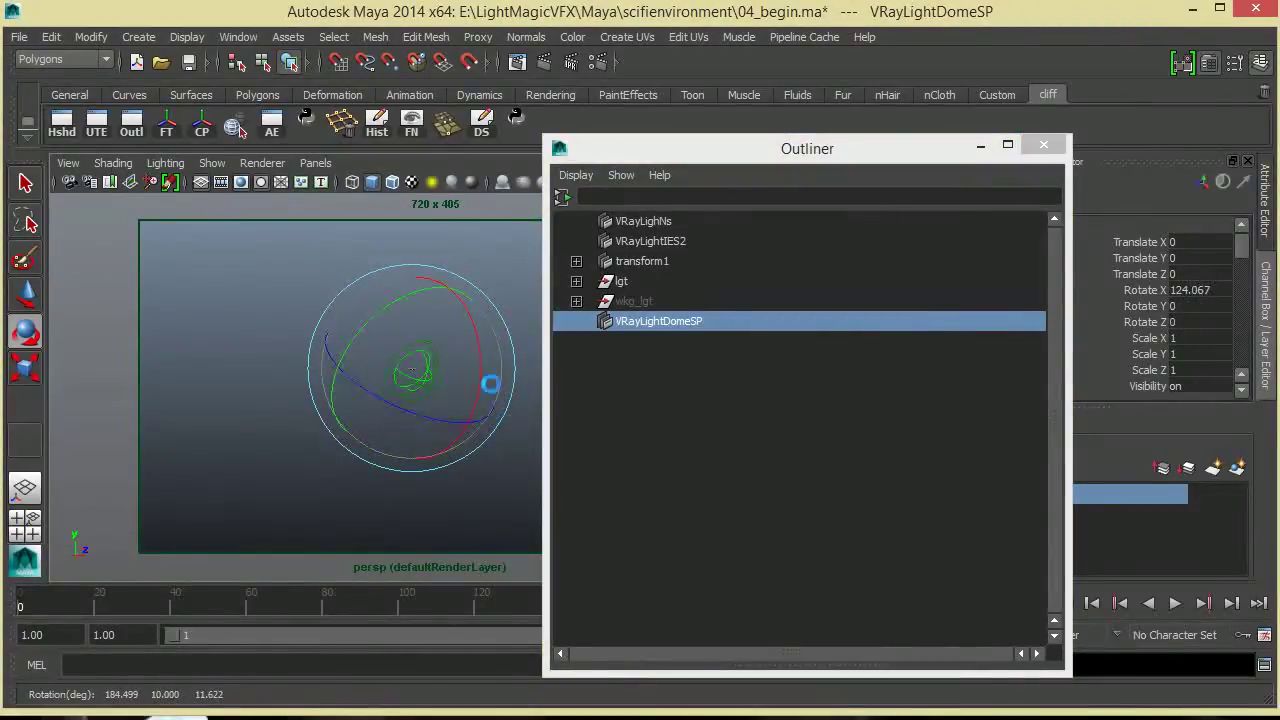
- Tilt VRayLightDomeSP around its X axis and set its Rotate X to 180
drag(489, 373, 535, 346)
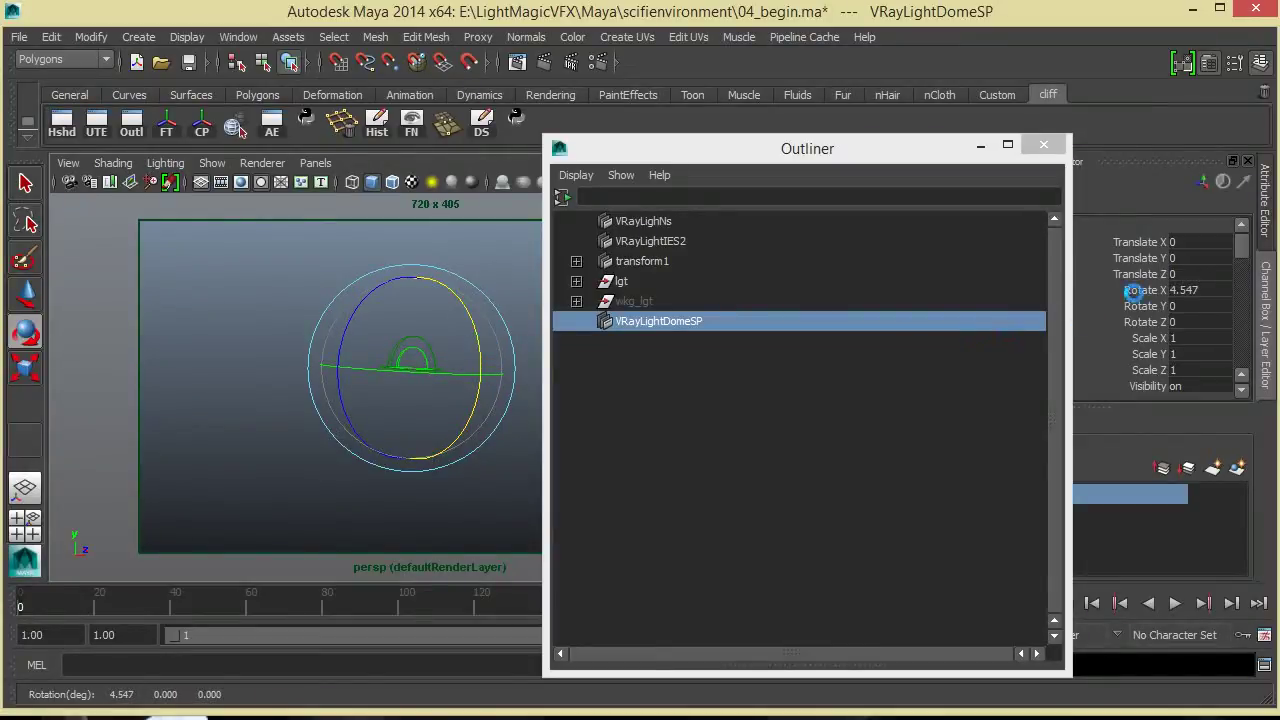
double_click(1197, 289)
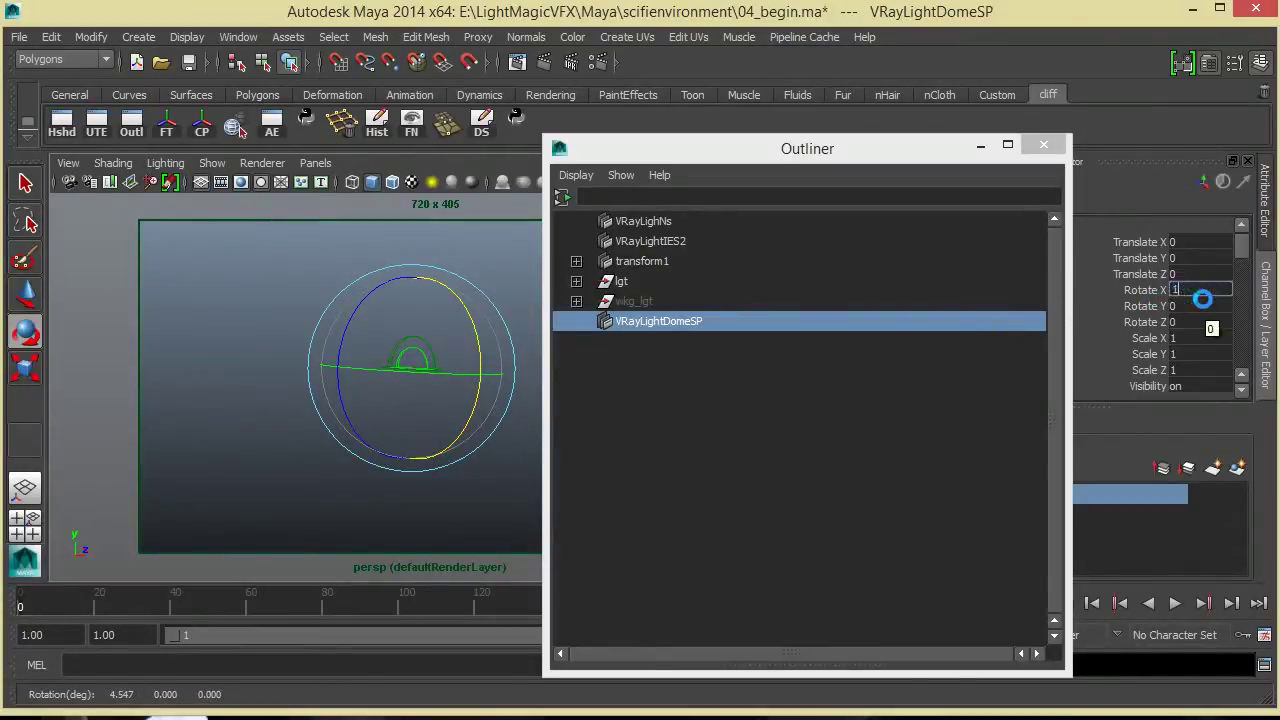
text(180)
key(Return)
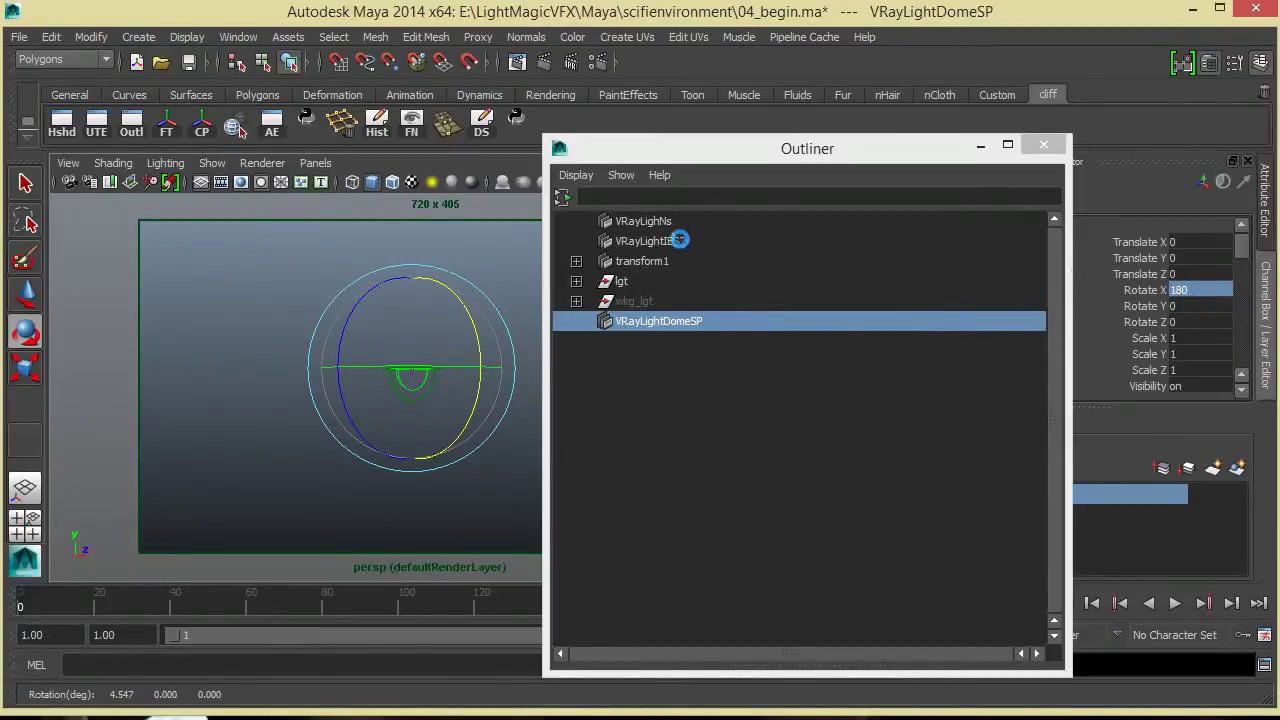
- Select VRayLighNs and VRayLightDomeSP together and in turn to compare their orientation in the viewport
click(665, 221)
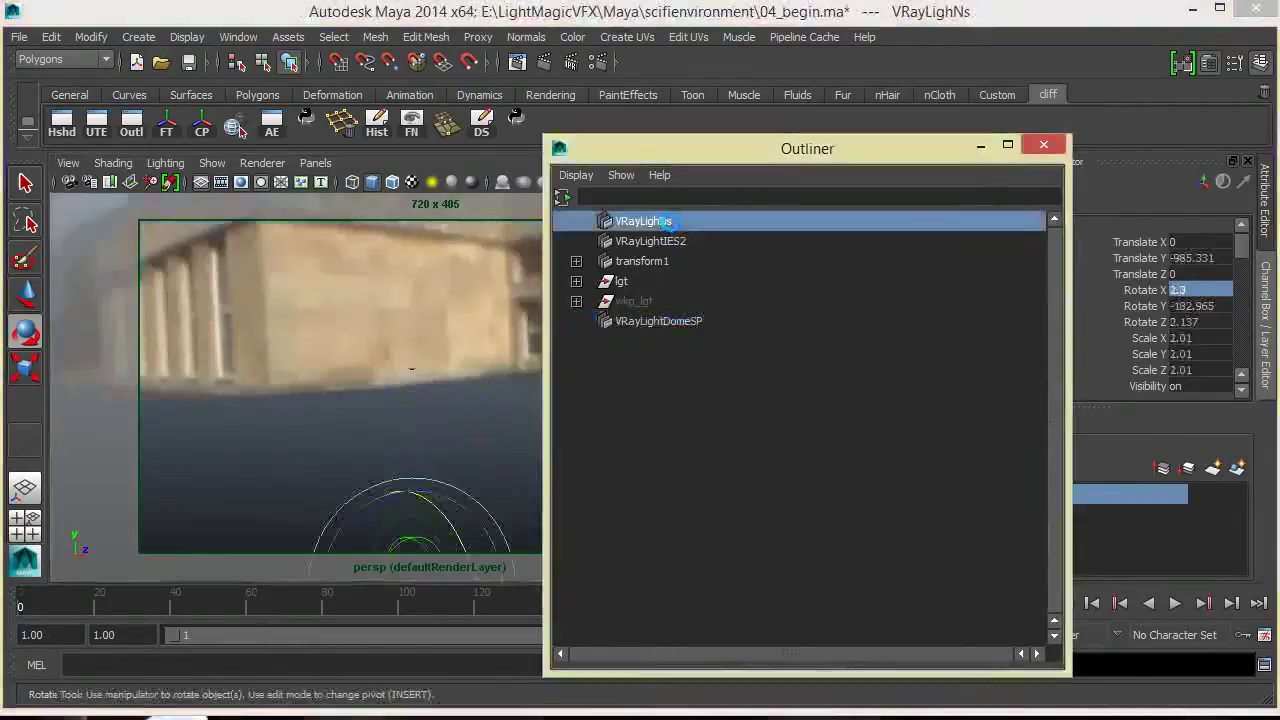
ctrl+click(695, 318)
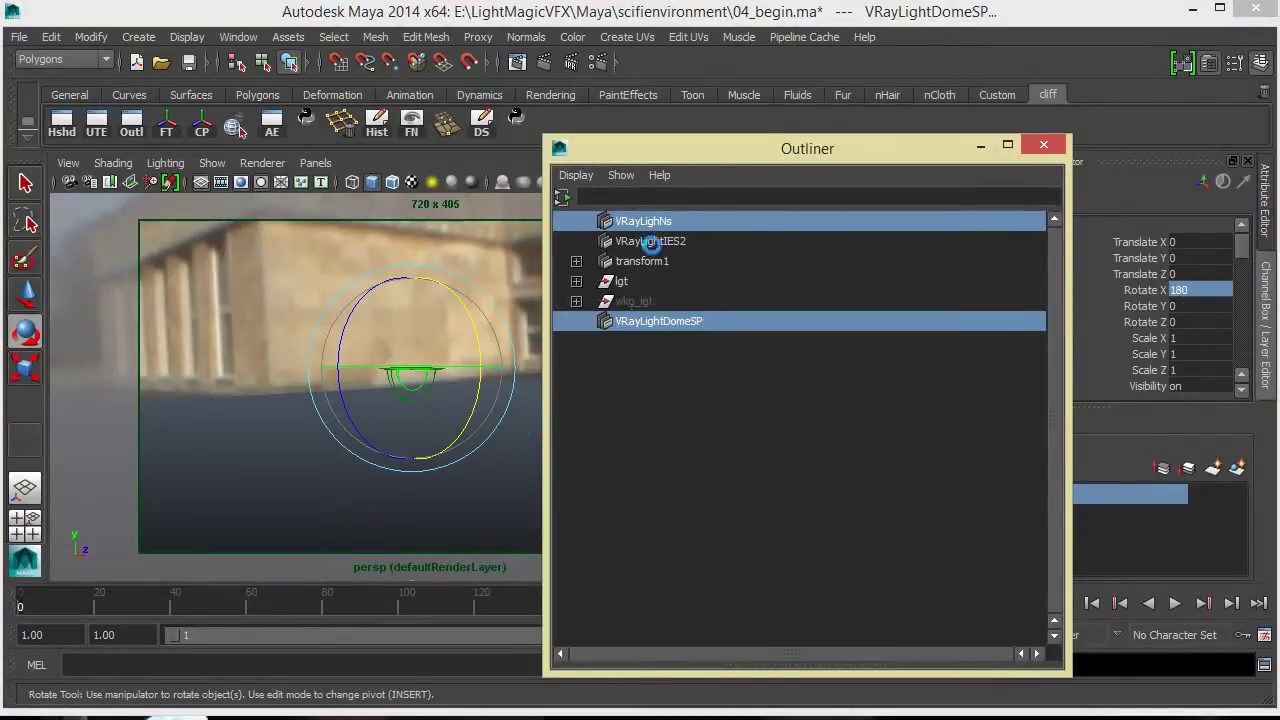
click(652, 222)
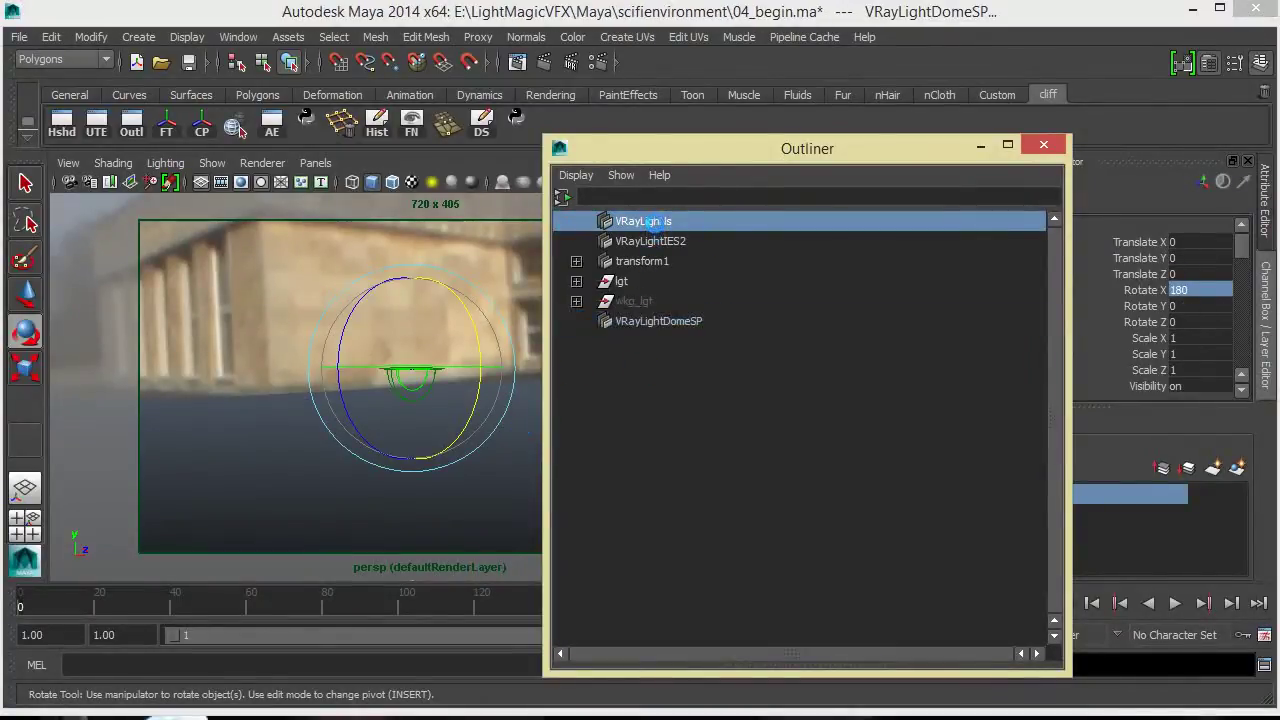
click(677, 322)
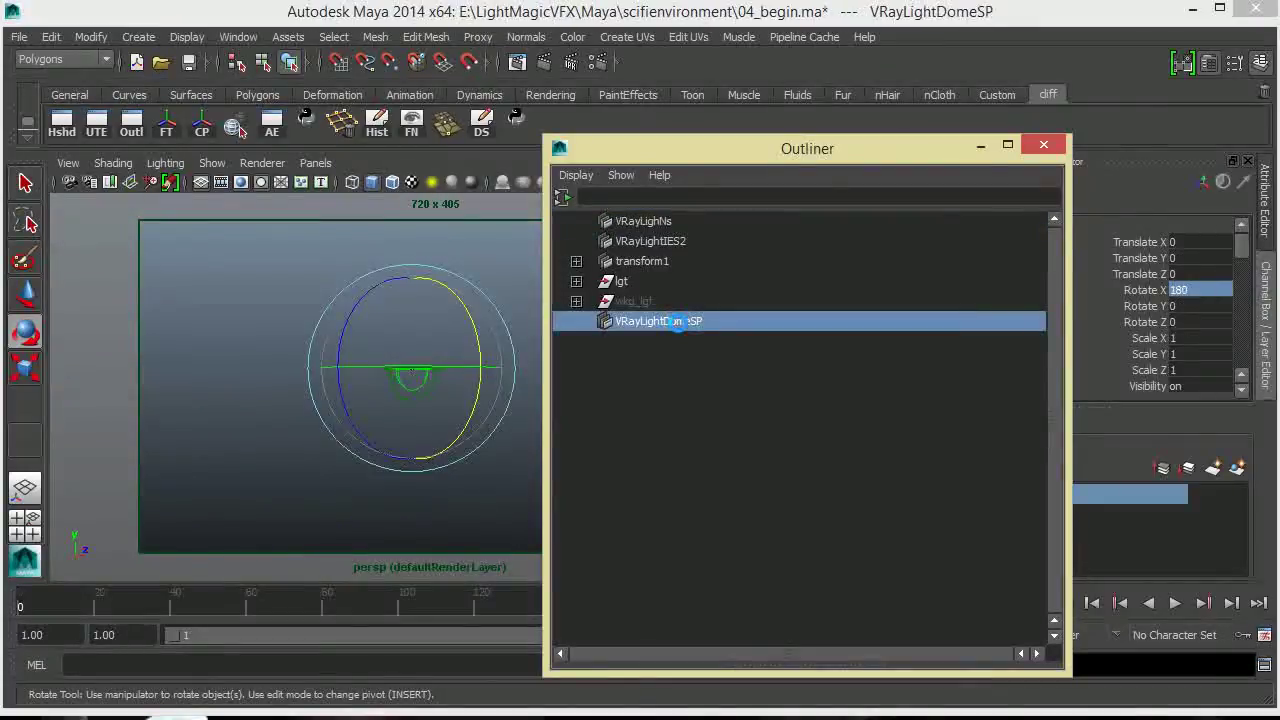
click(666, 226)
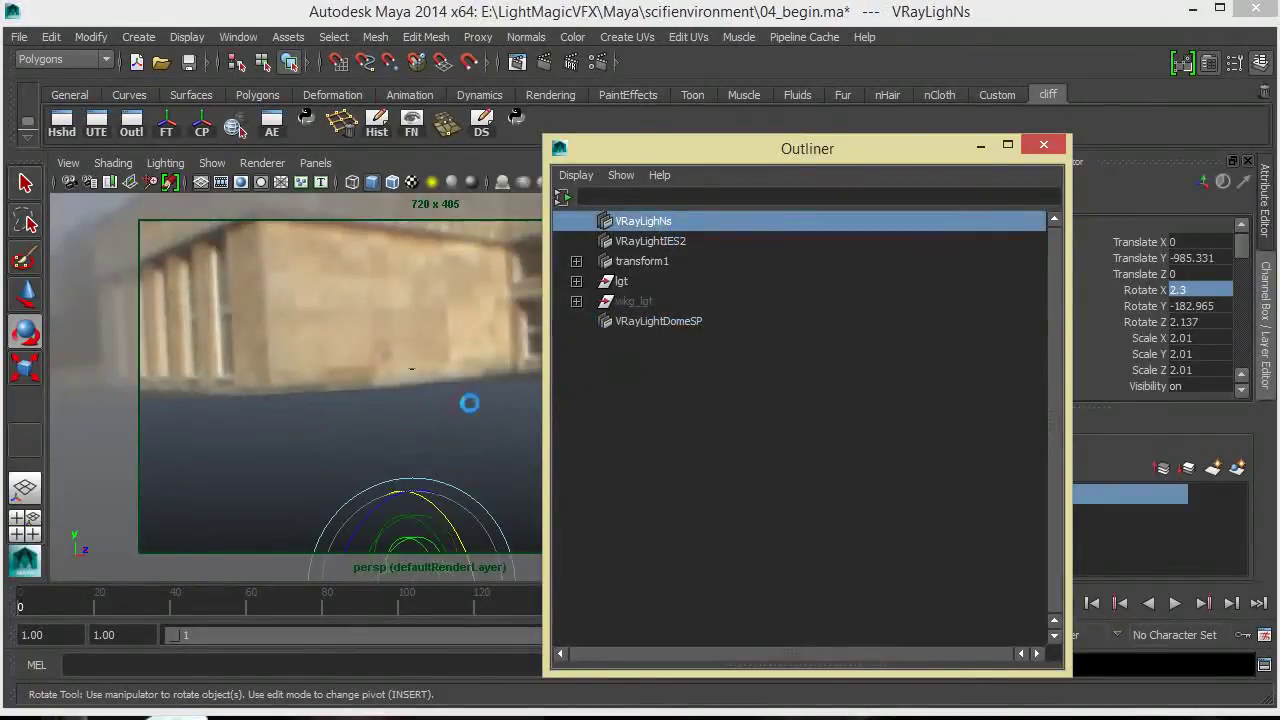
alt+middle_drag(406, 413, 292, 250)
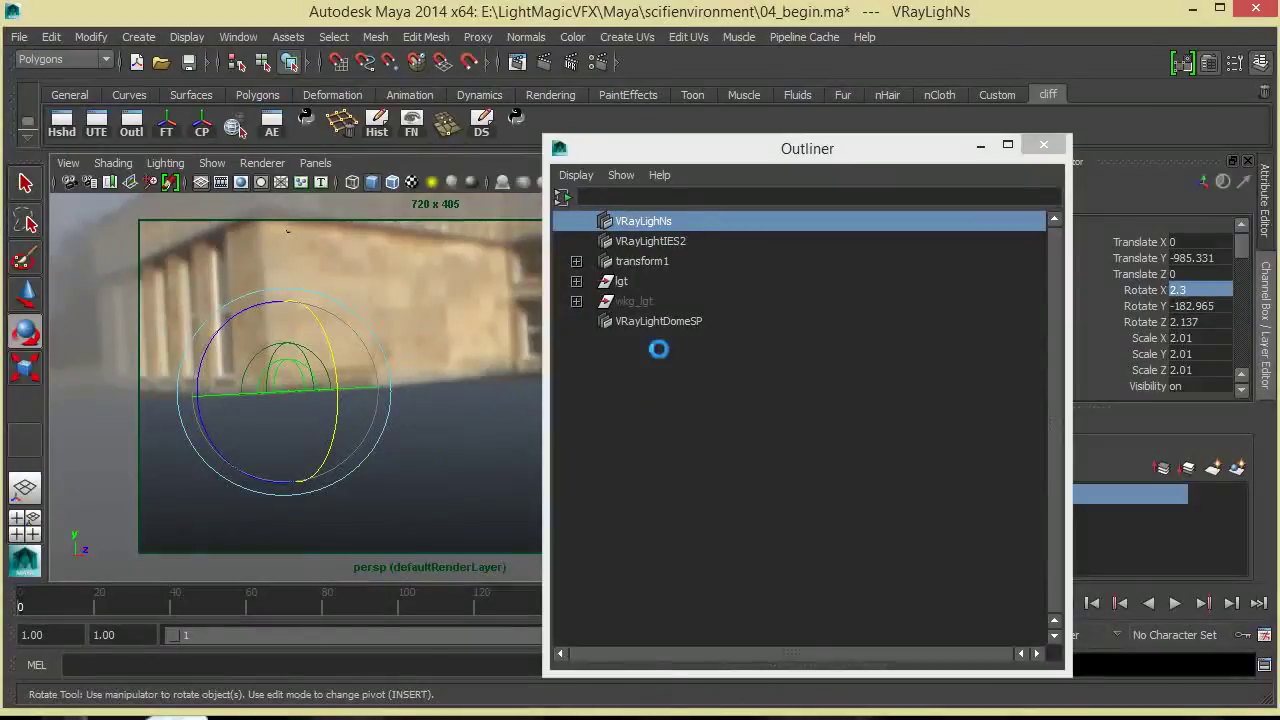
- Close the Outliner with VRayLightDomeSP selected and enable Use Dome Tex in the light's shape attributes
click(690, 322)
drag(926, 149, 629, 157)
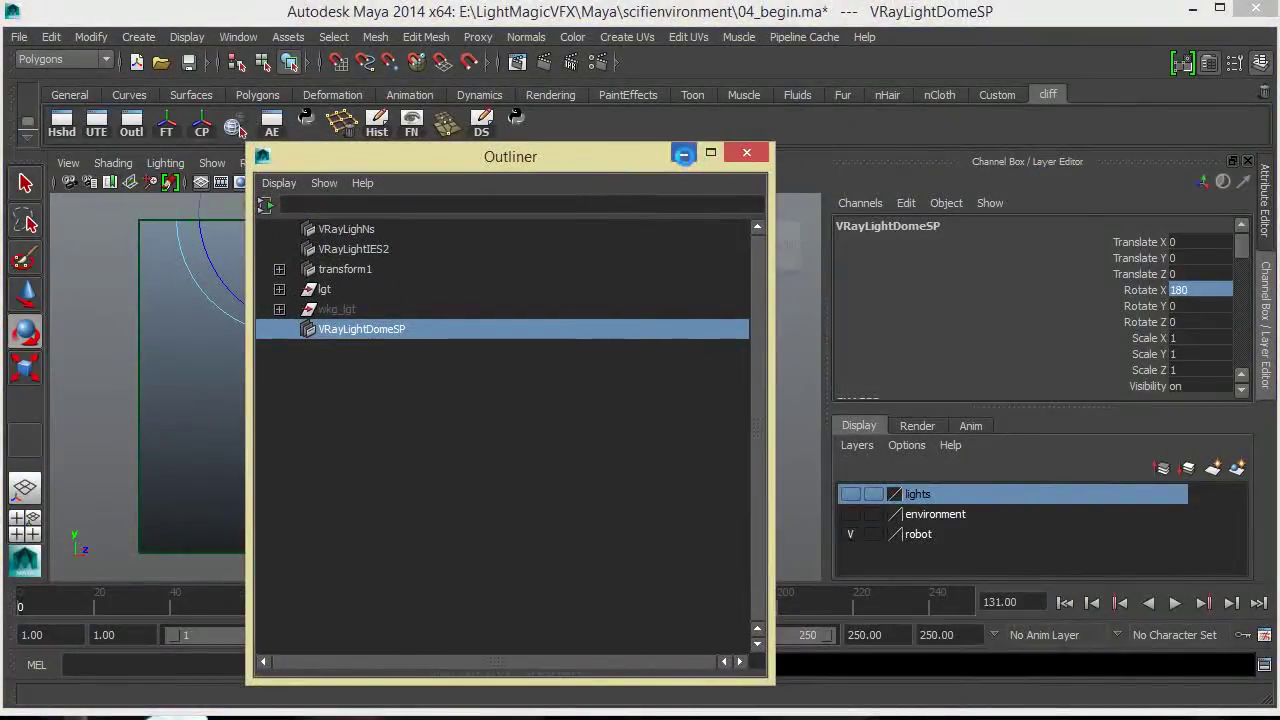
click(746, 152)
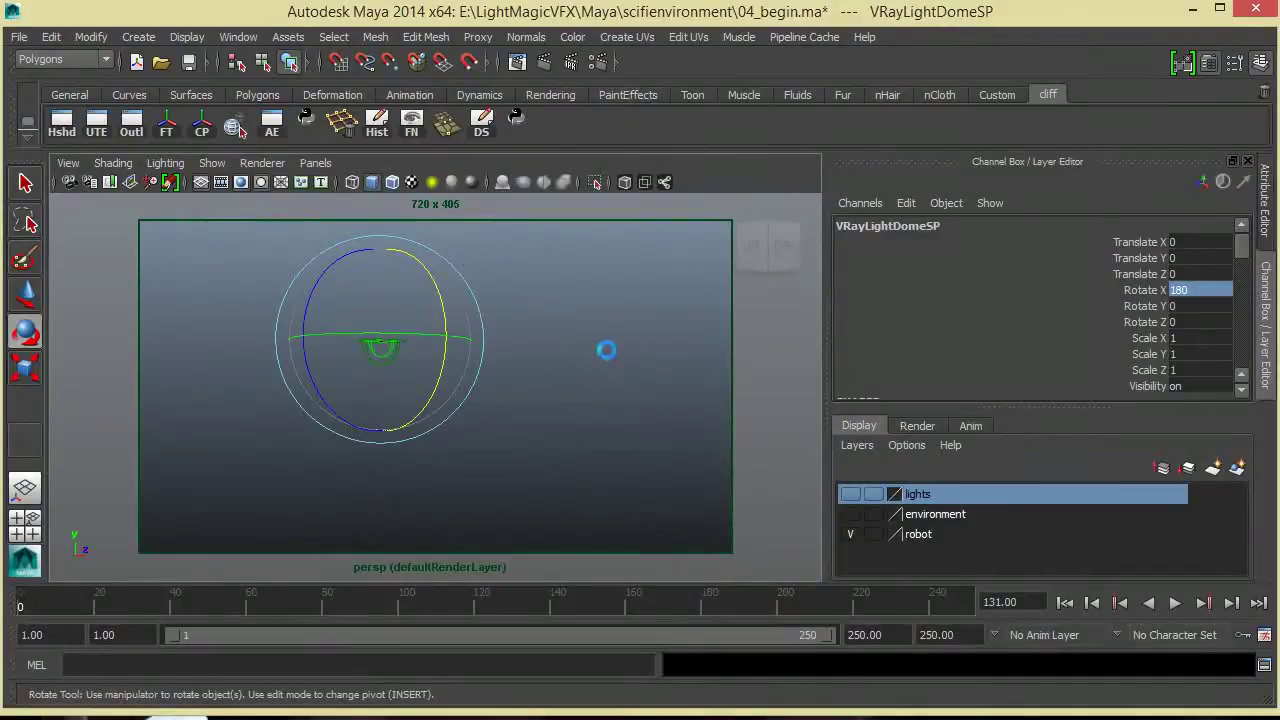
key(ctrl+a)
scroll(1030, 435, down, 3)
scroll(1030, 435, down, 4)
scroll(1035, 430, up, 8)
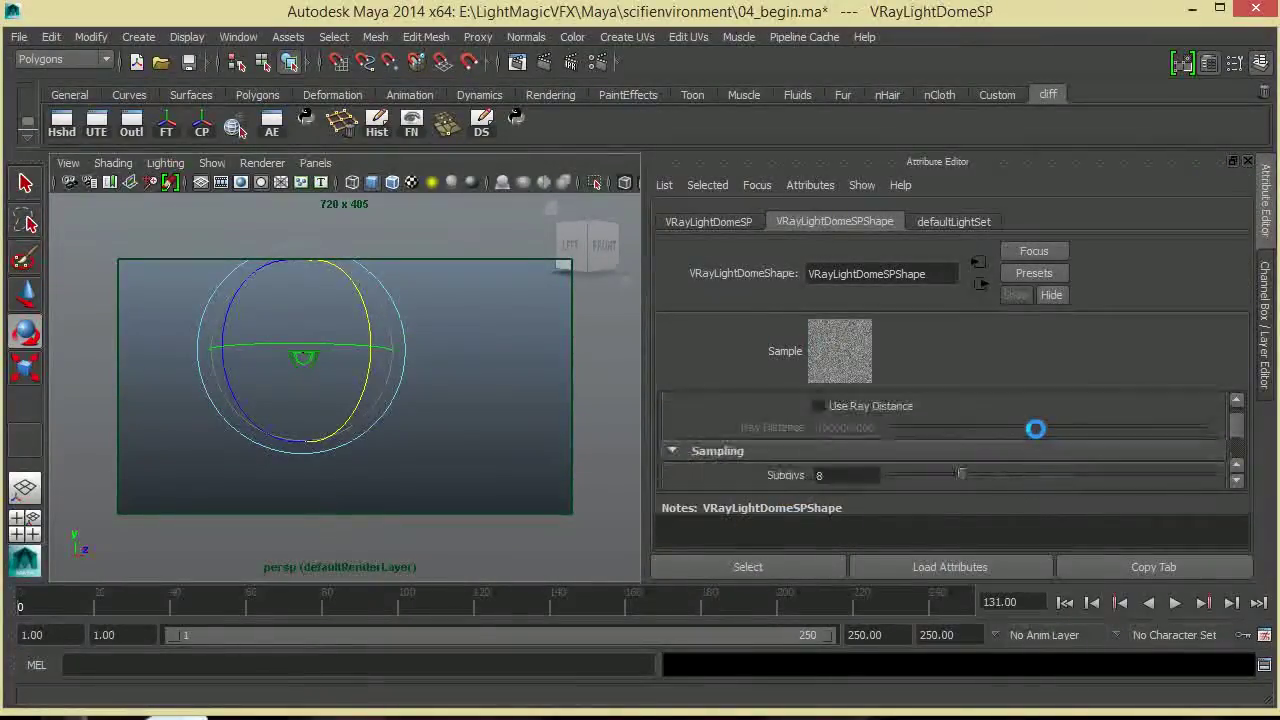
scroll(1039, 430, down, 3)
scroll(1039, 430, down, 4)
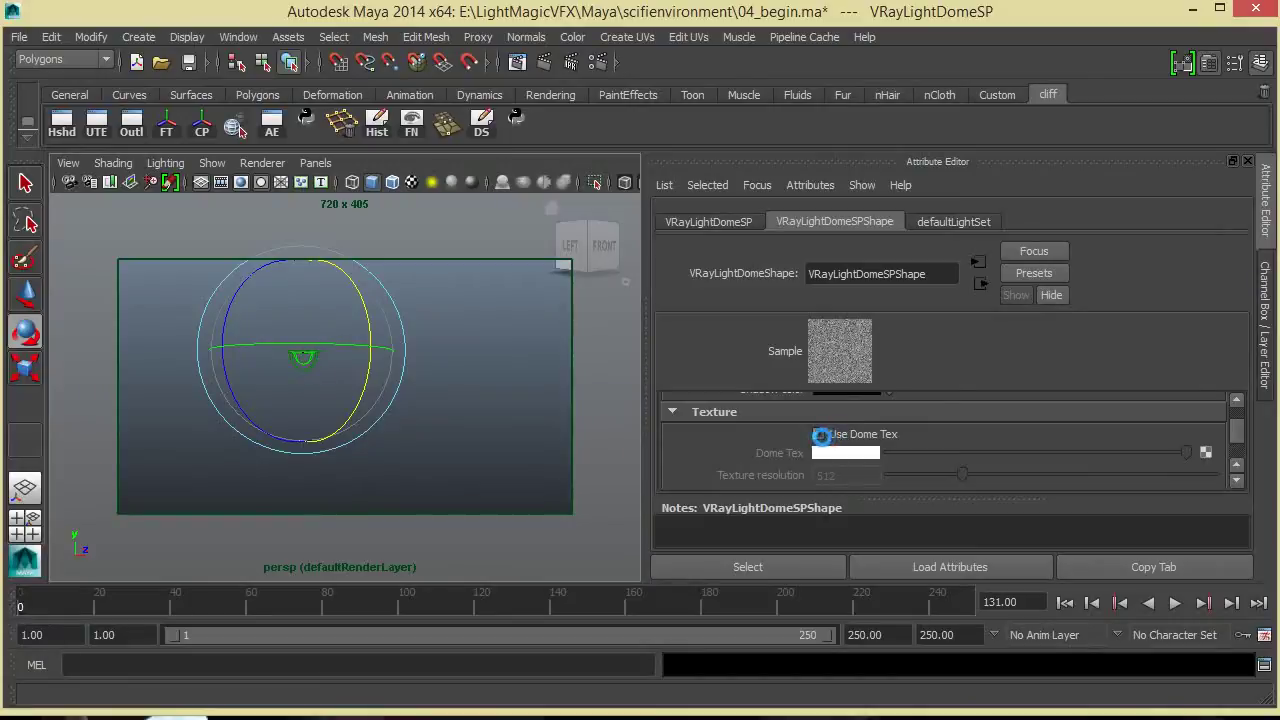
click(820, 435)
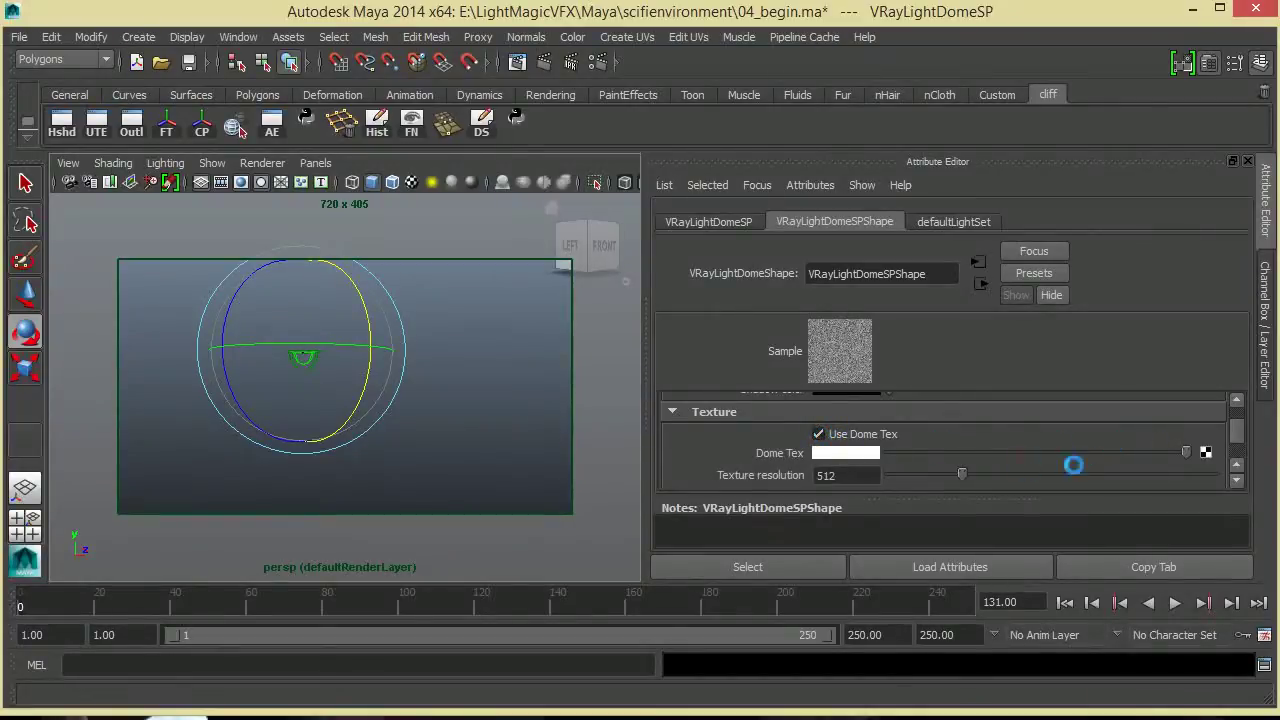
- Assign a File texture to Dome Tex and load frankfurt_university_pano.hdr from the HDR\Misc HDRI Maps folder
click(1204, 453)
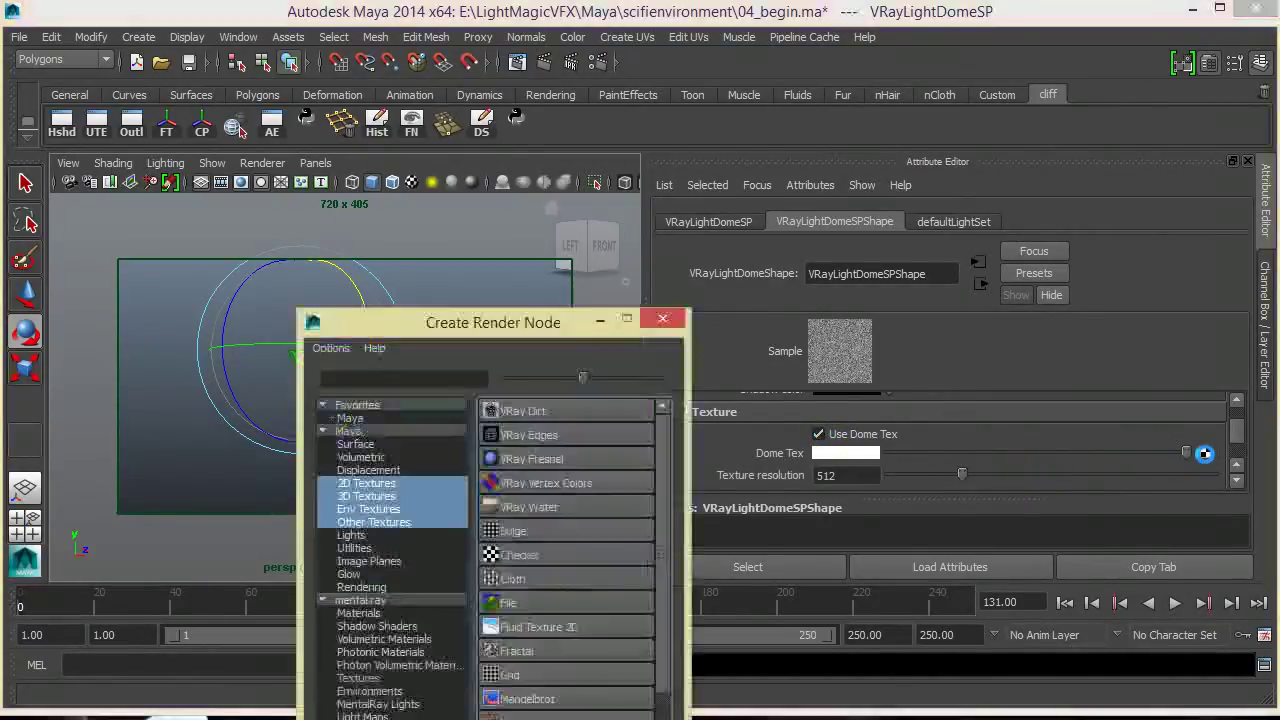
click(576, 606)
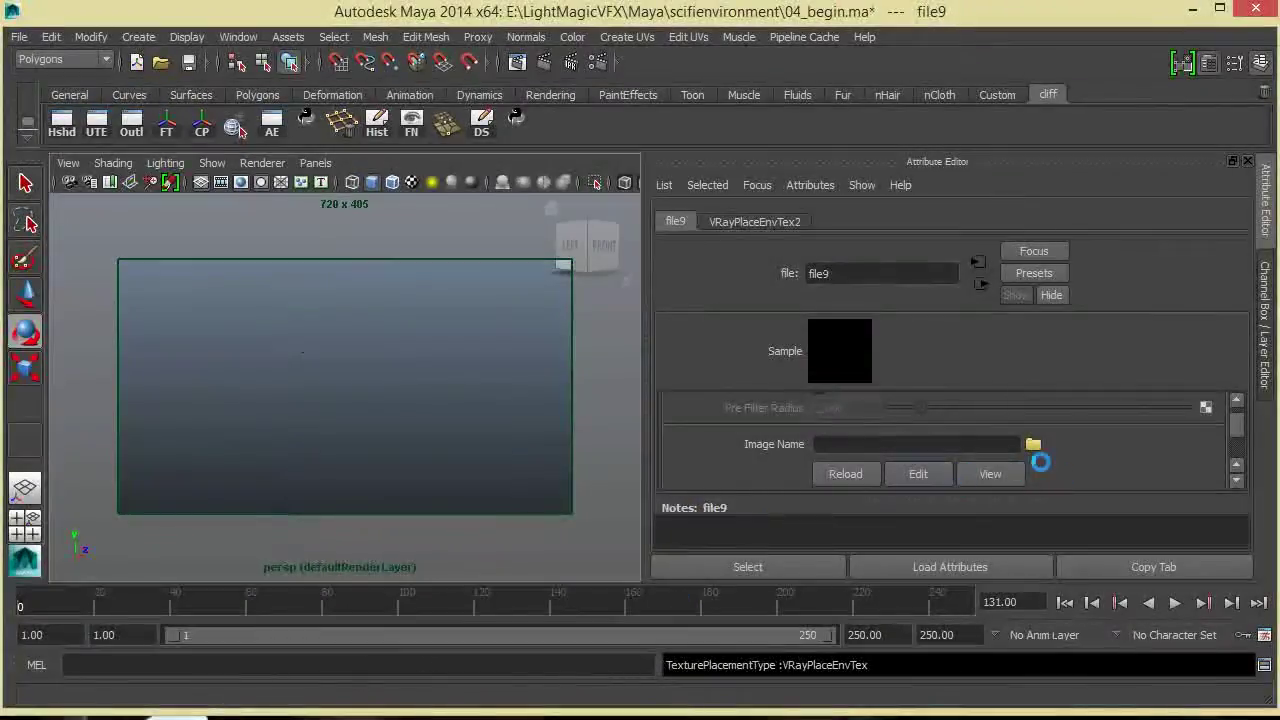
click(1033, 446)
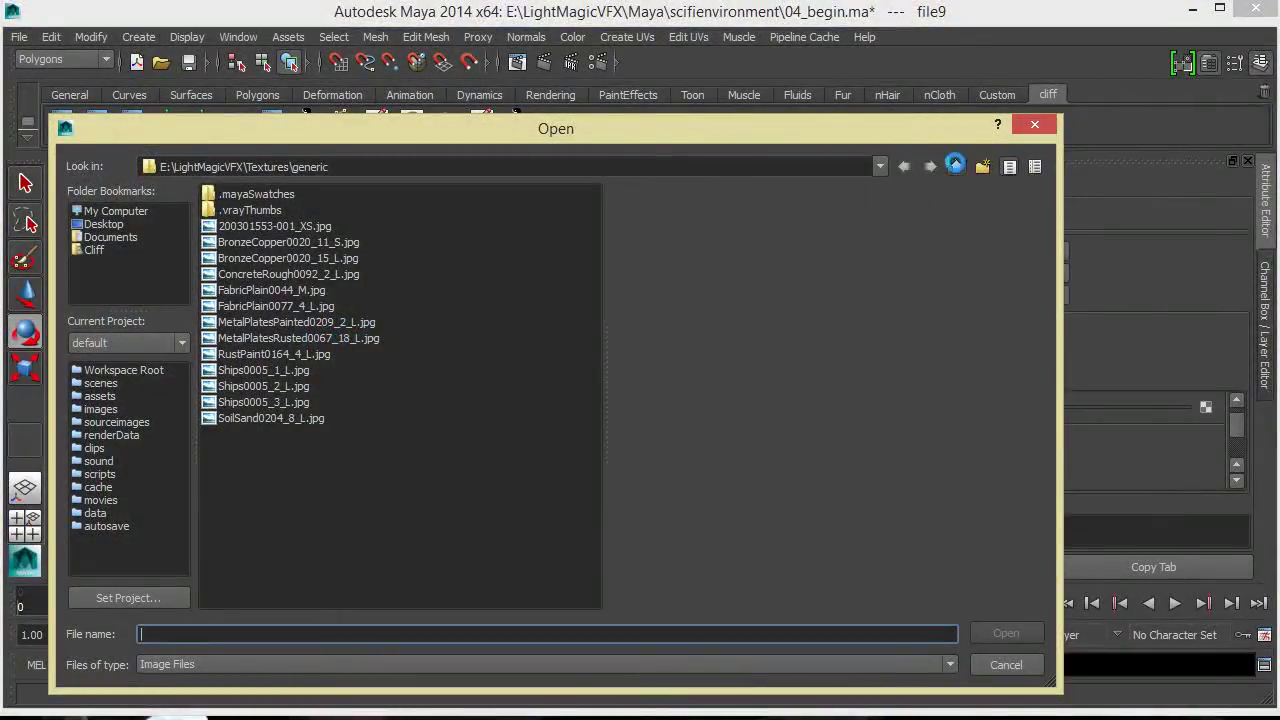
click(118, 211)
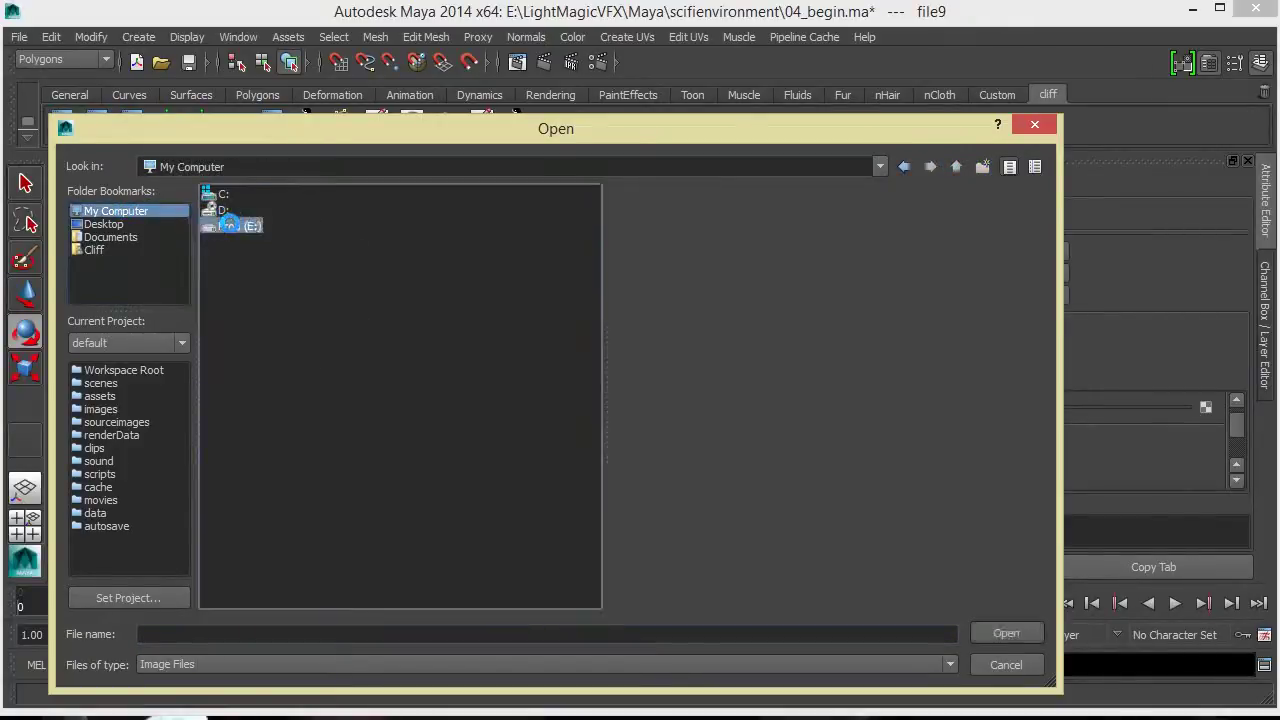
double_click(240, 226)
double_click(262, 224)
double_click(246, 288)
double_click(288, 219)
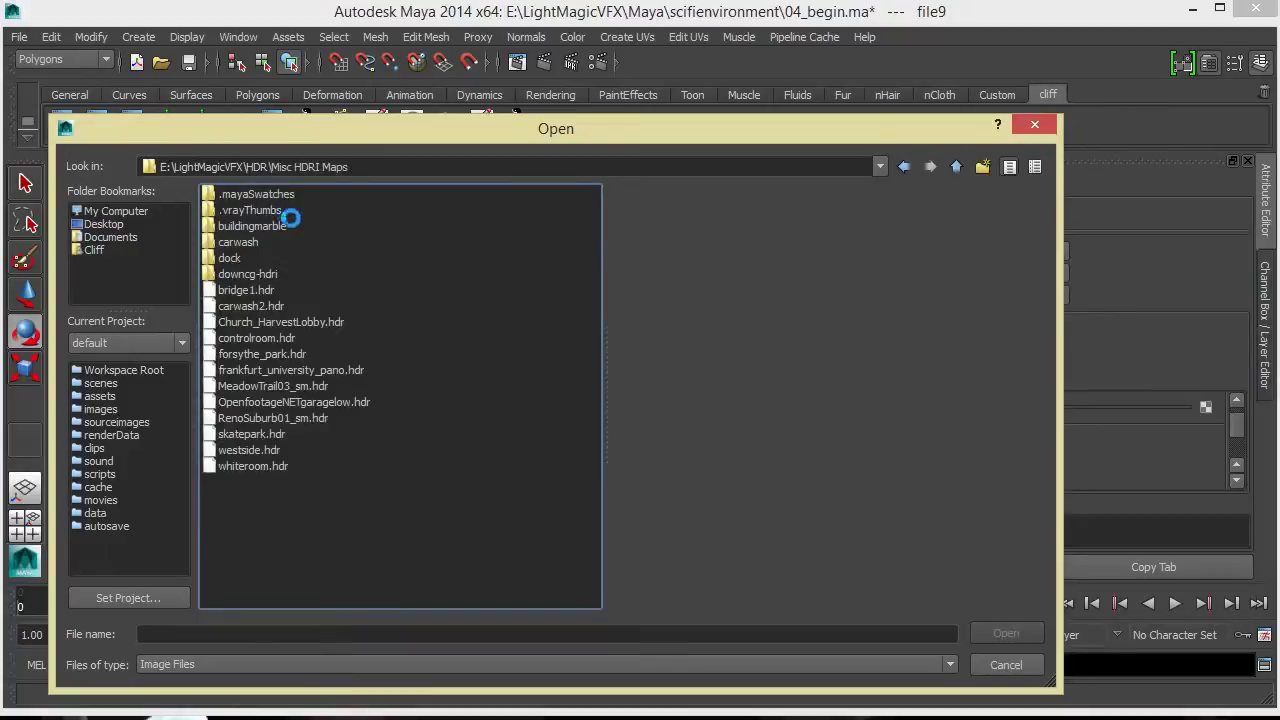
click(362, 370)
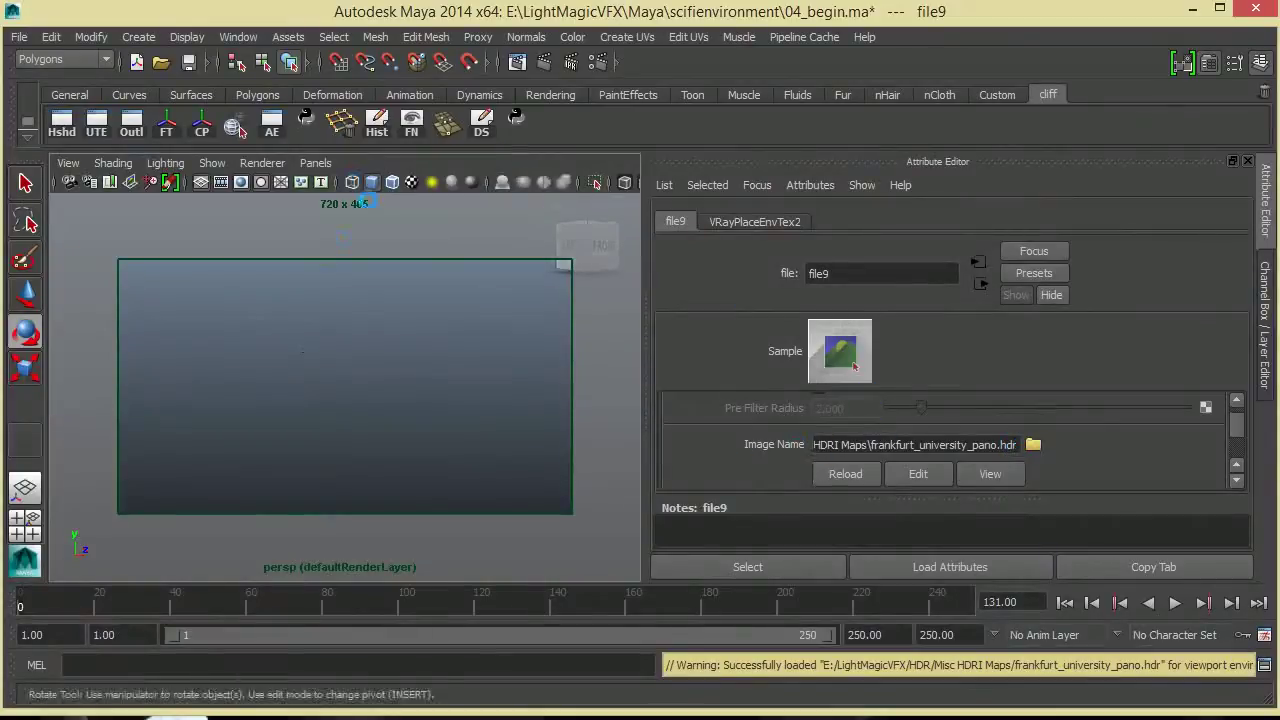
- Reopen the Outliner, select VRayLightDomeSP and examine its HDR environment in the viewport
click(240, 36)
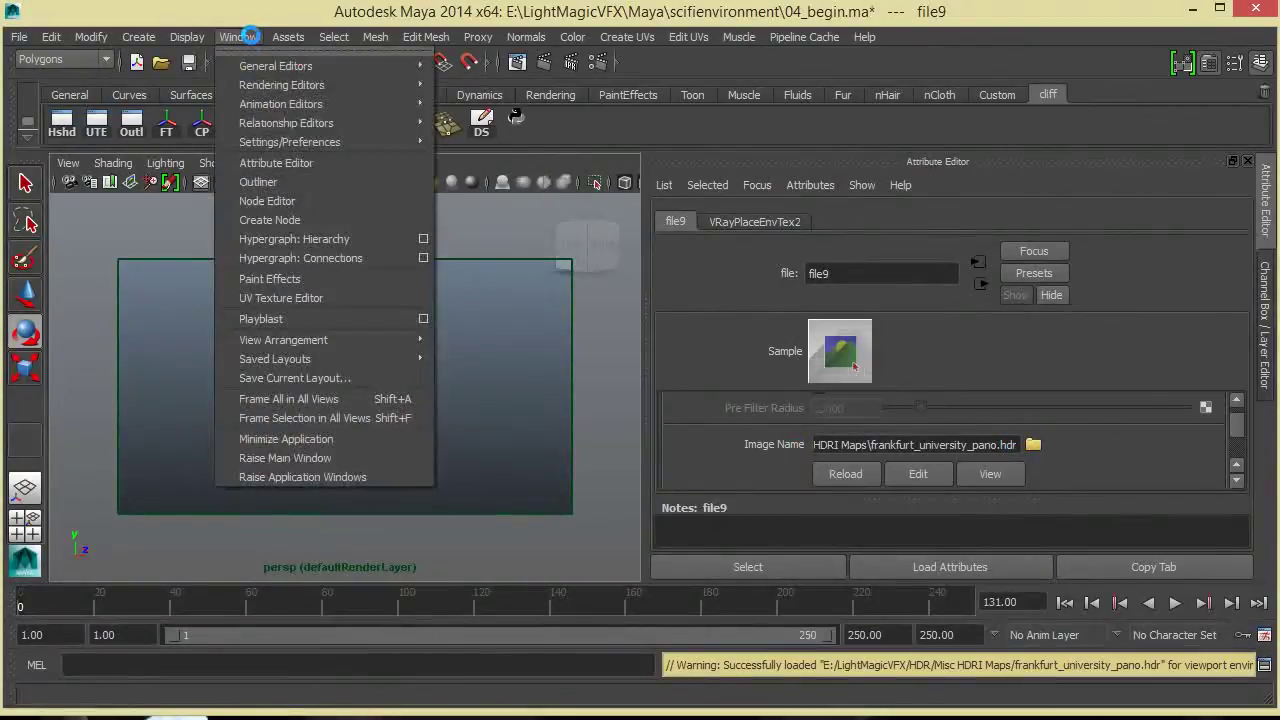
click(315, 182)
click(391, 334)
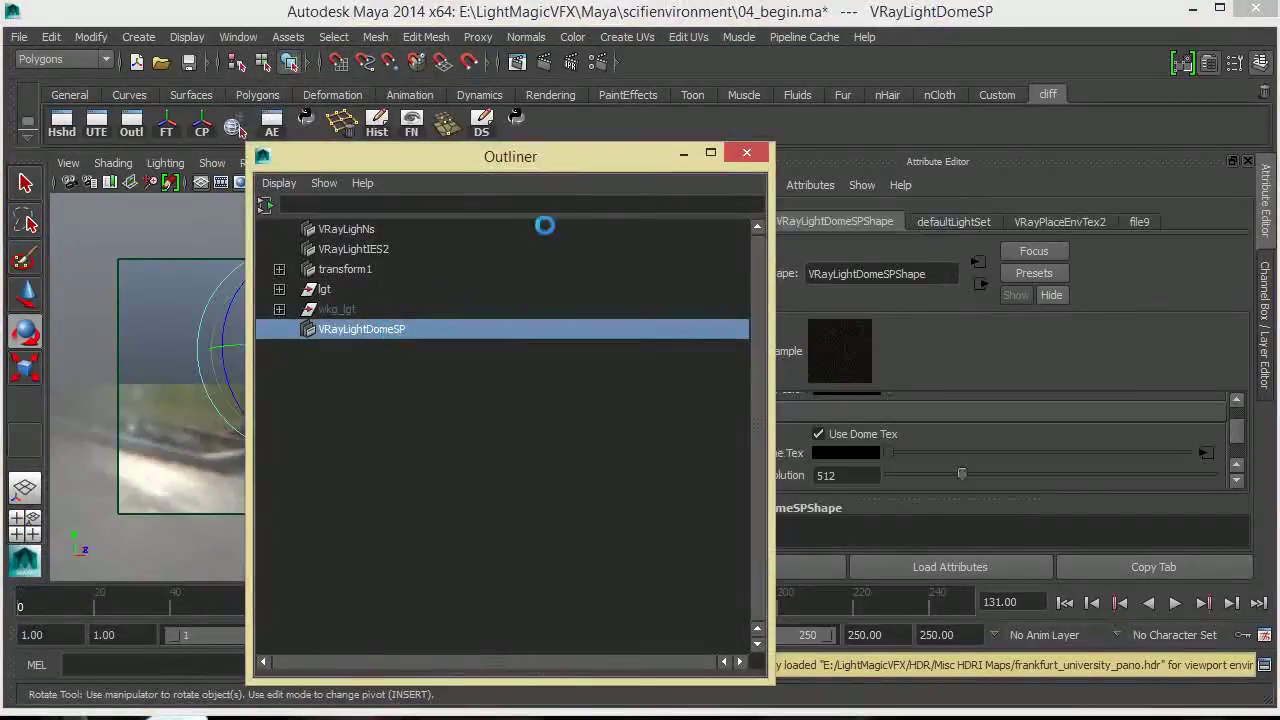
drag(560, 163, 1028, 172)
alt+drag(423, 406, 300, 389)
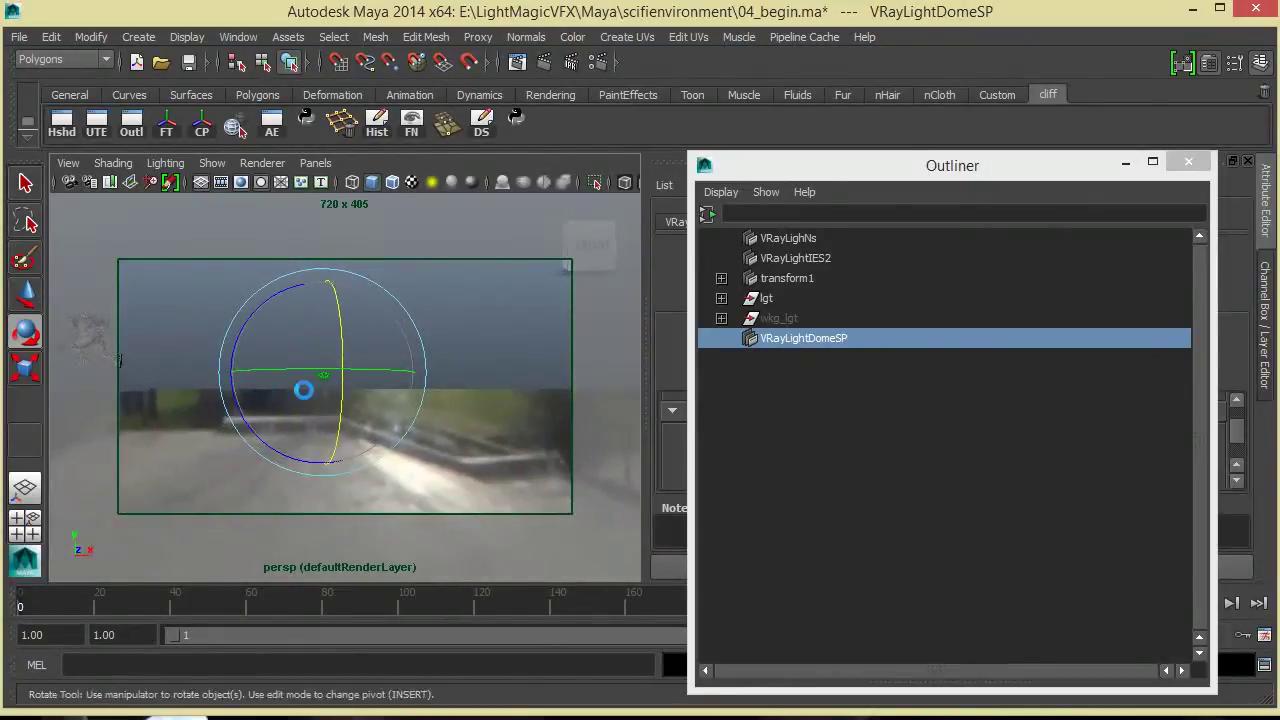
- Add VRayLighNs to the selection and rotate both dome lights slightly around the vertical axis
ctrl+click(815, 240)
alt+drag(521, 411, 406, 392)
drag(375, 444, 410, 428)
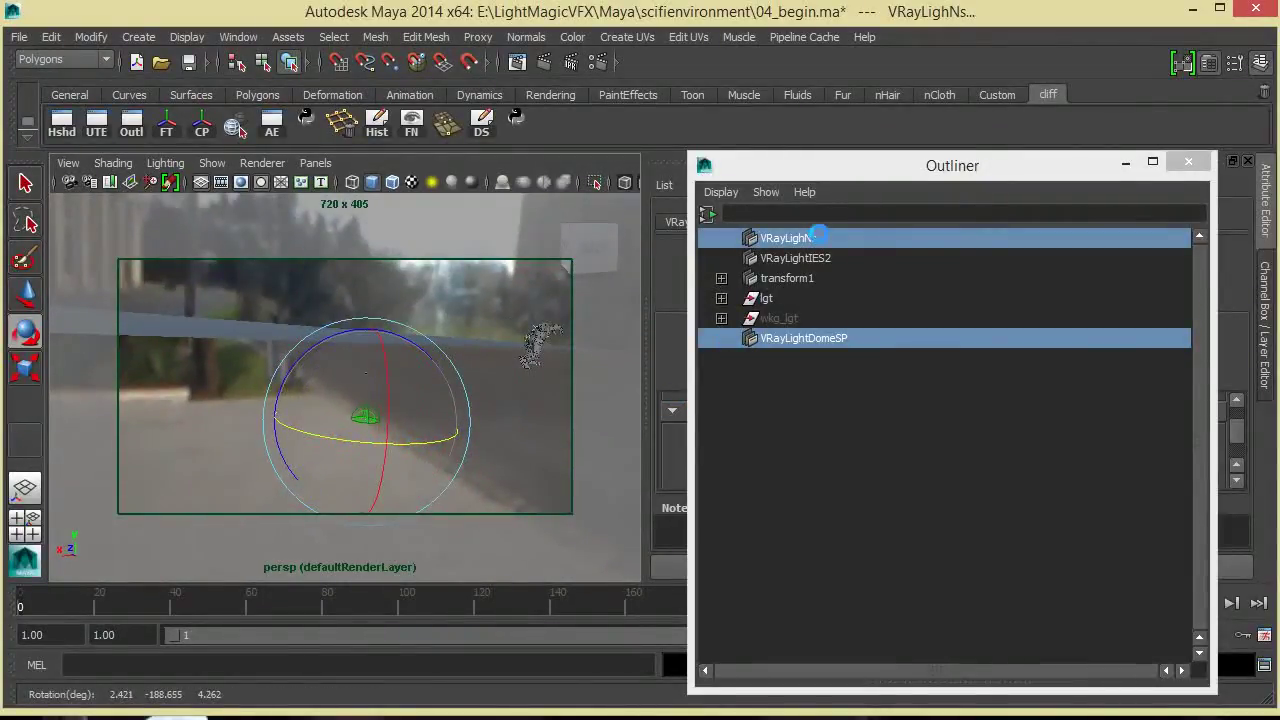
- Examine the VRayLightDomeSP environment from several directions and compare it with the VRayLighNs environment
click(834, 336)
drag(402, 389, 343, 374)
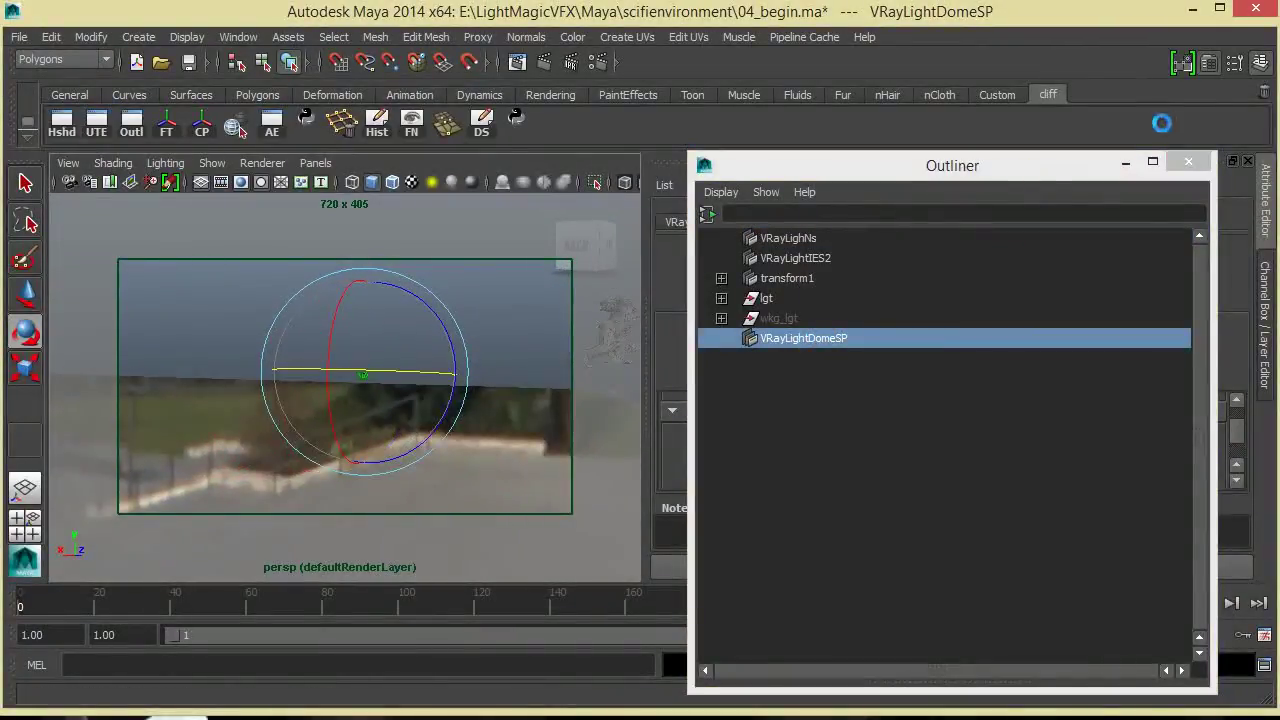
drag(391, 409, 677, 403)
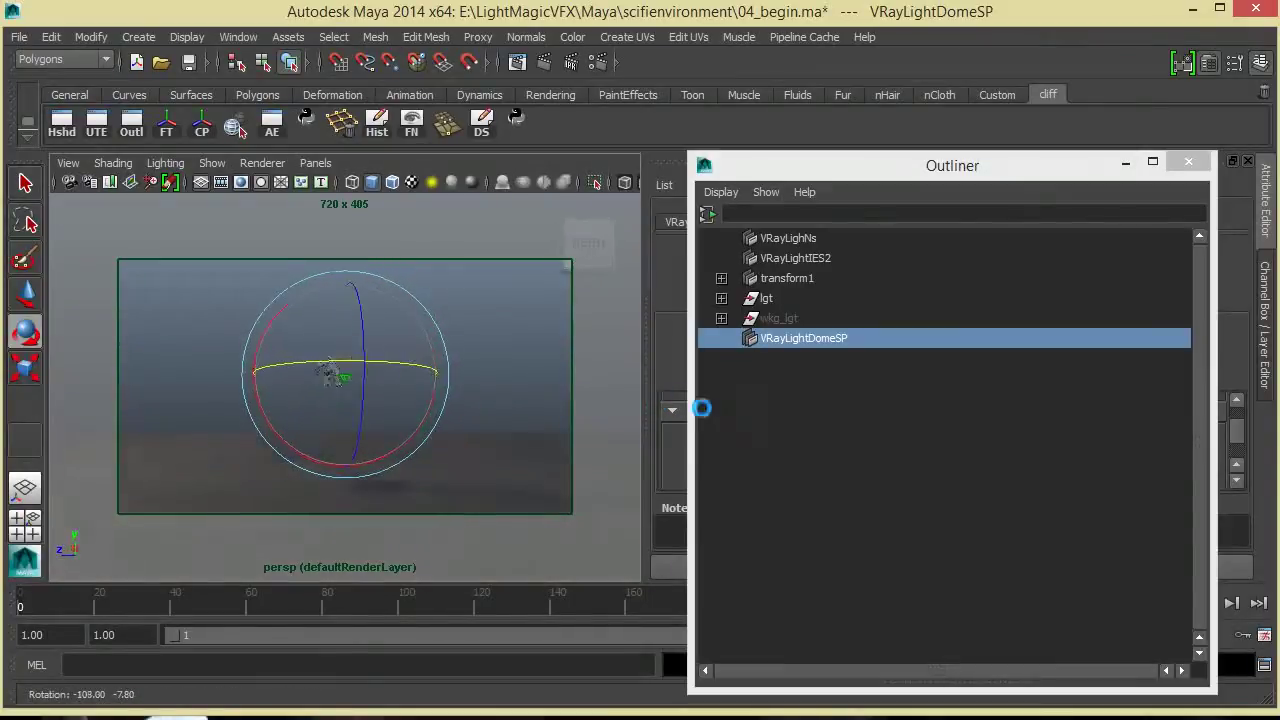
shift+click(811, 237)
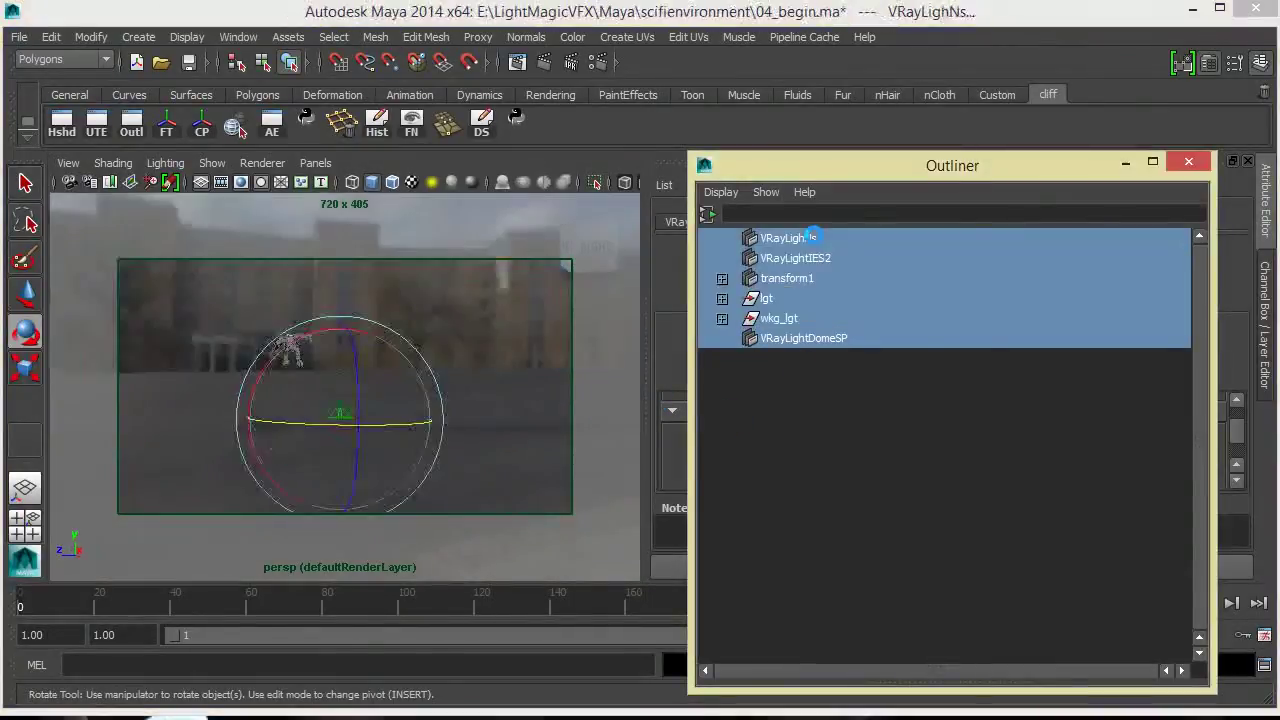
- In the VRayPlaceEnvTex2 node of VRayLightDomeSP's texture, test the horizontal rotation and enable Use transform
click(829, 337)
drag(1089, 167, 722, 231)
click(1213, 451)
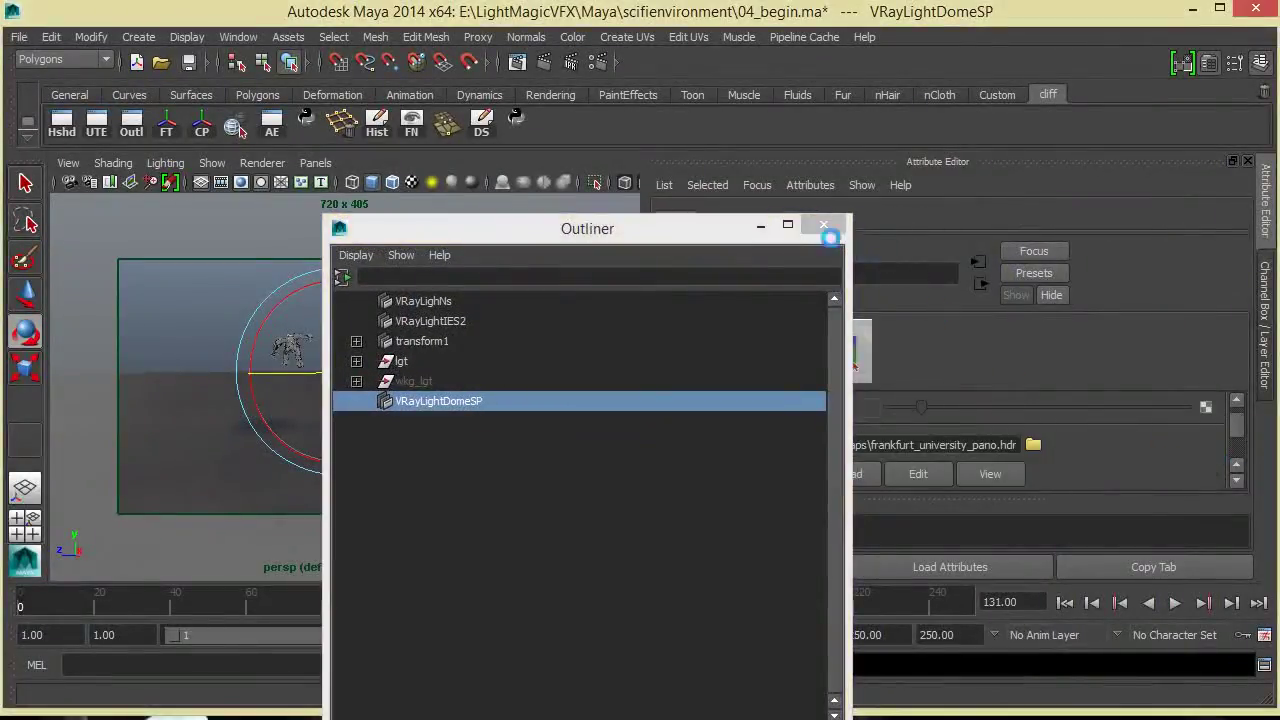
drag(669, 233, 447, 222)
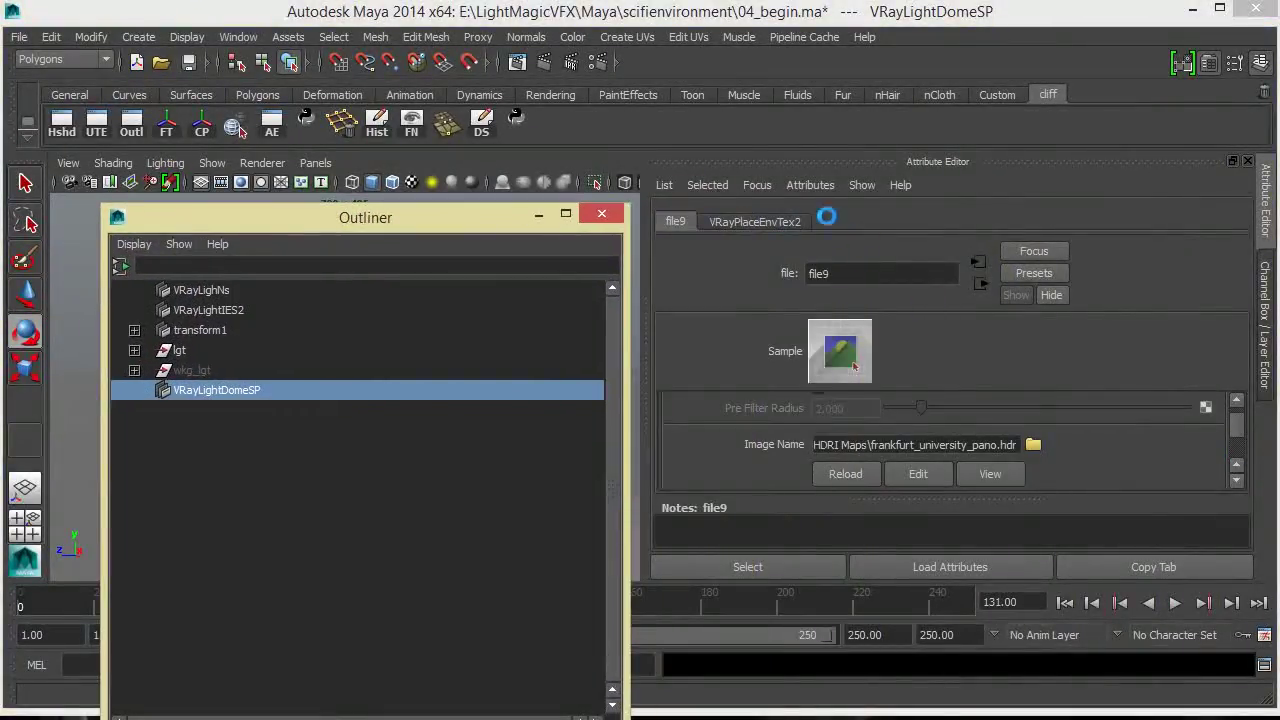
click(767, 222)
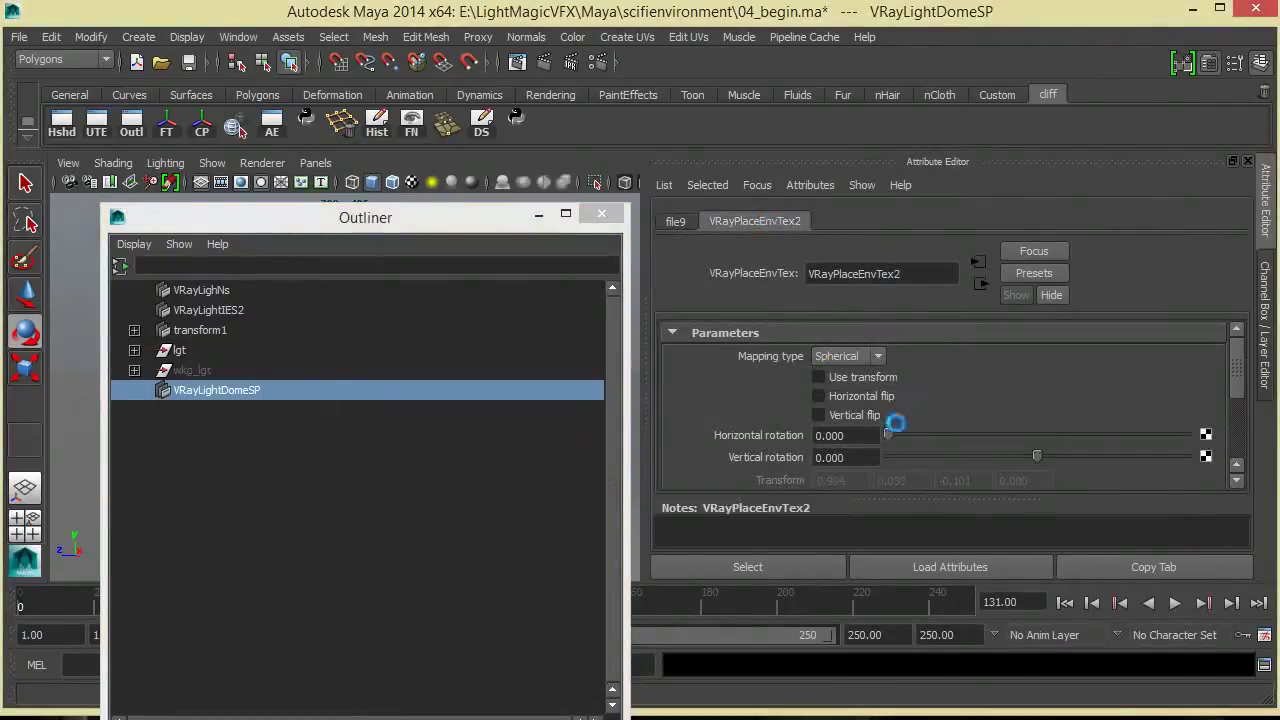
drag(522, 222, 231, 202)
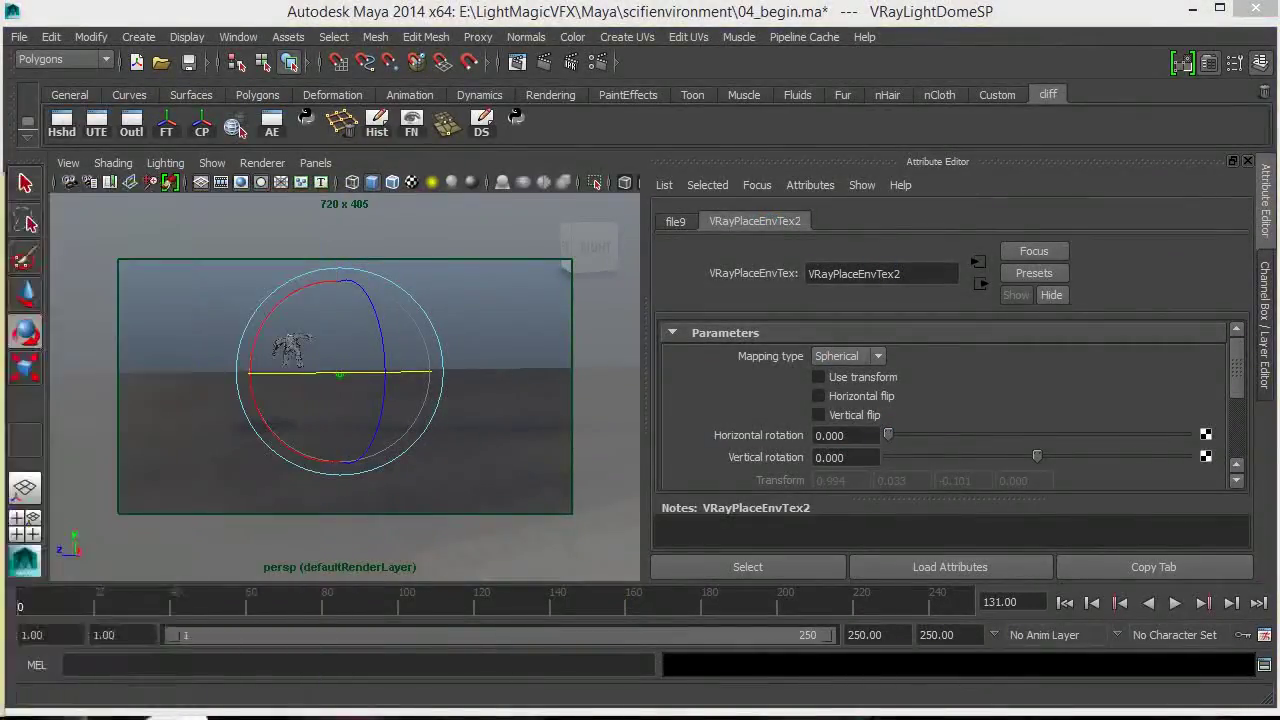
drag(920, 436, 886, 441)
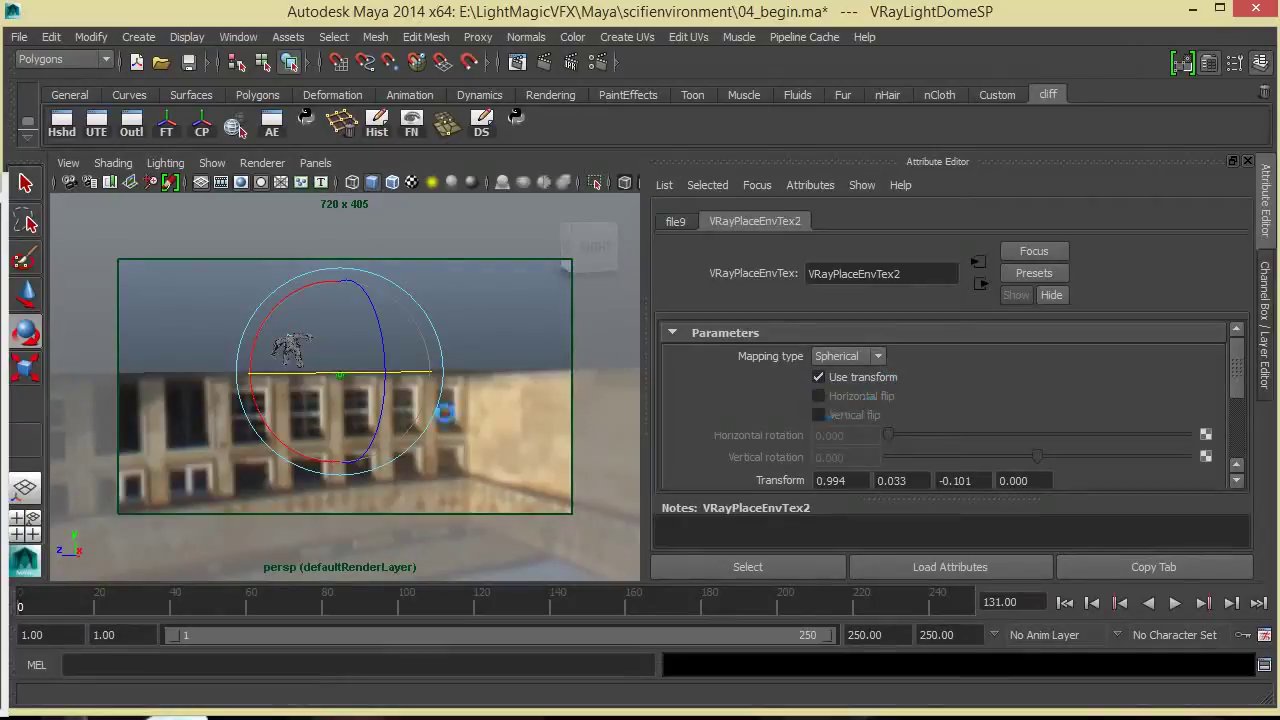
alt+drag(463, 424, 720, 426)
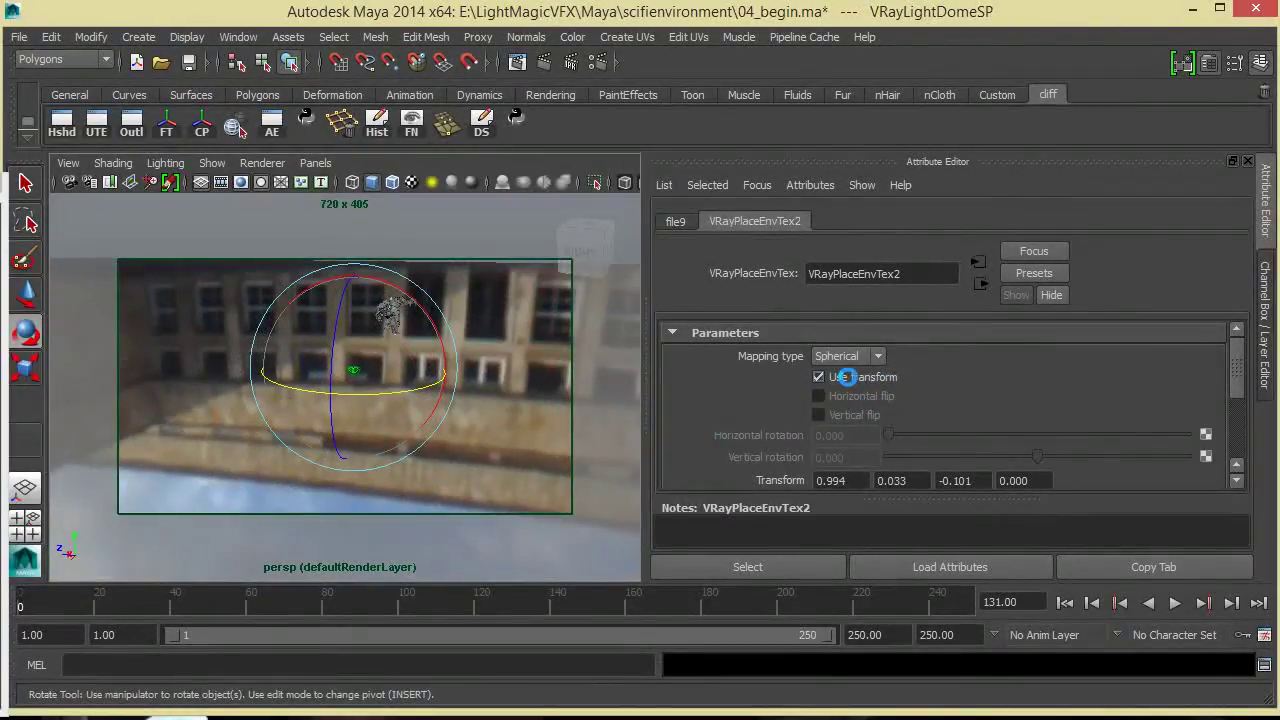
- Switch Use transform off and back on for VRayPlaceEnvTex2 and compare how the environment image is placed
click(847, 377)
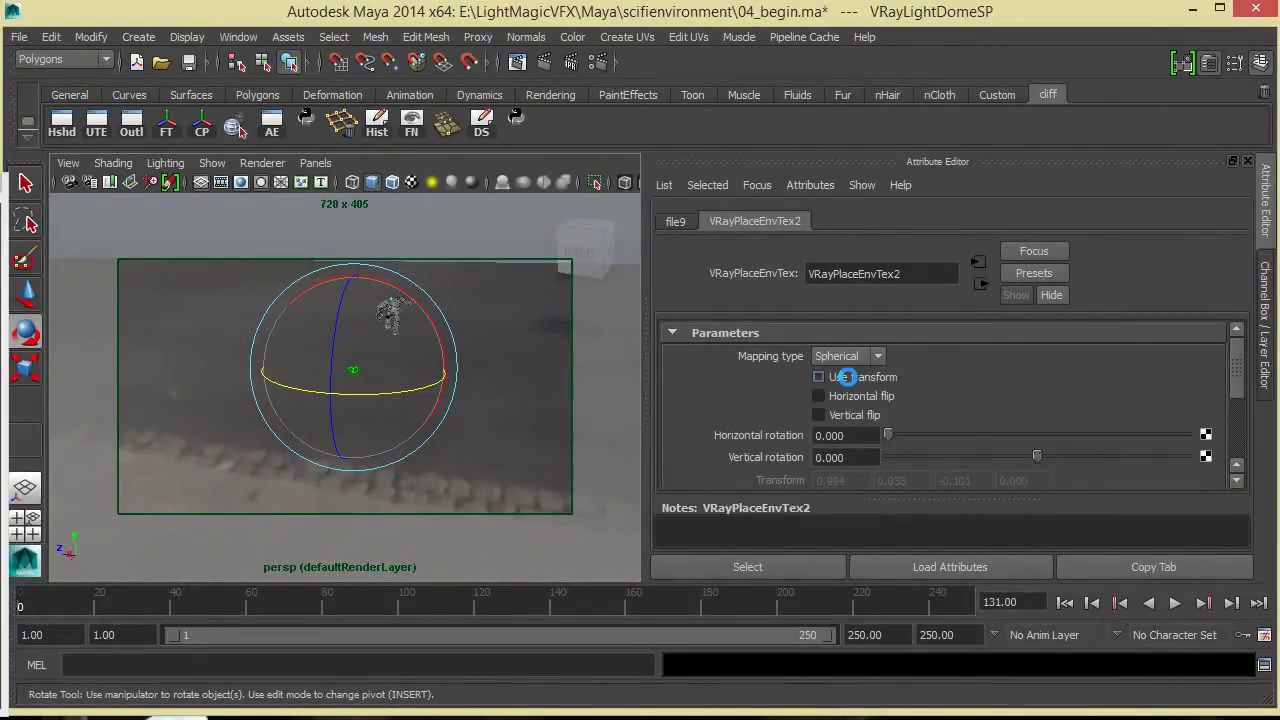
click(847, 377)
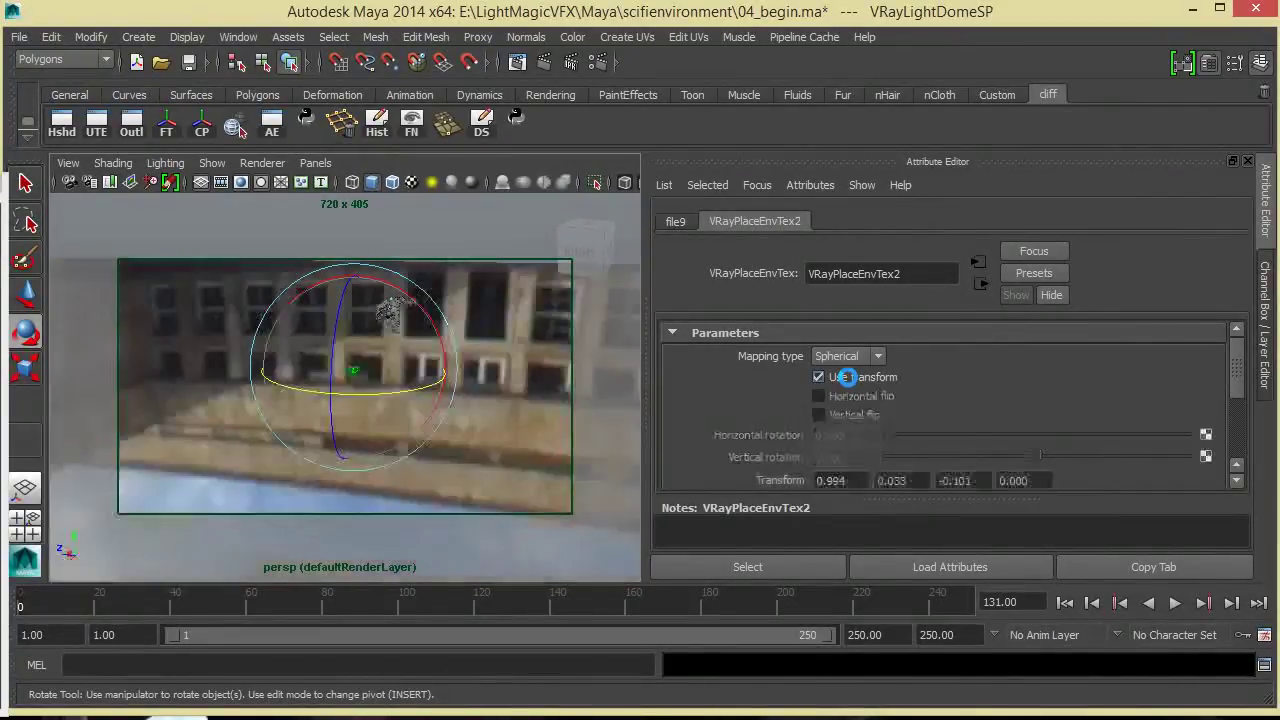
drag(448, 352, 484, 380)
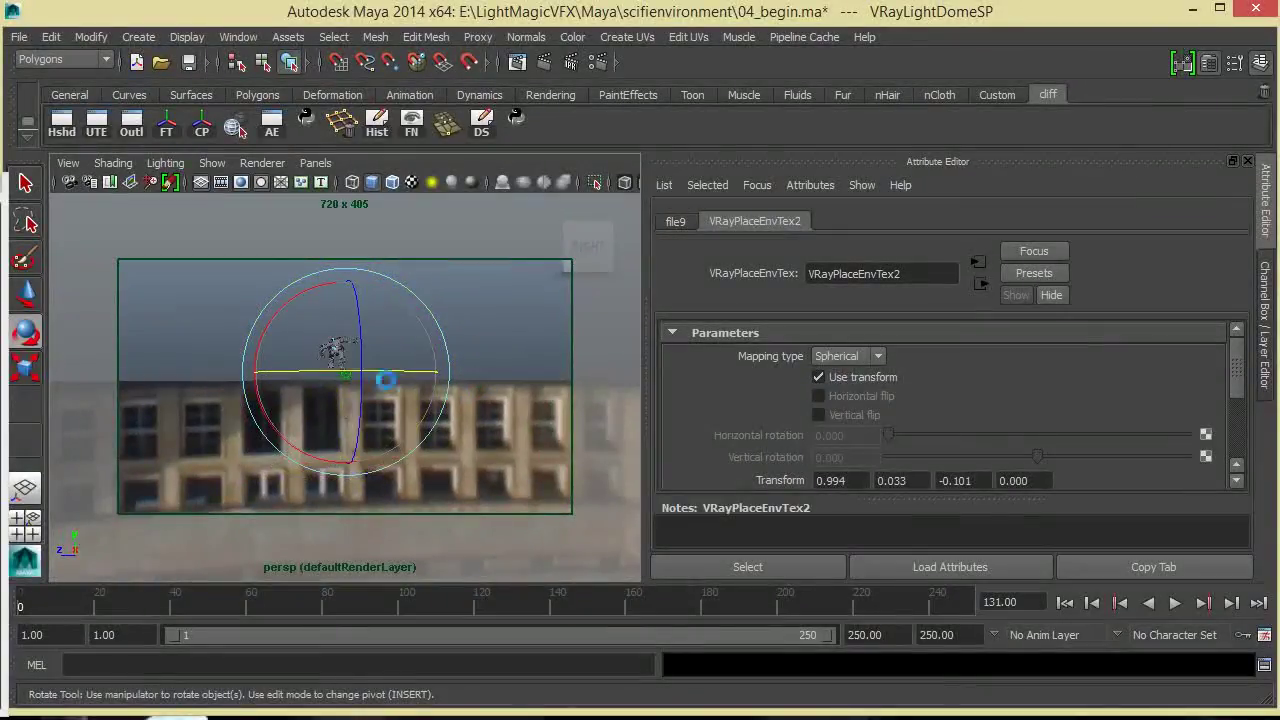
- Open the Outliner beside the viewport and leave only VRayLightDomeSP selected
click(131, 124)
drag(420, 164, 1041, 172)
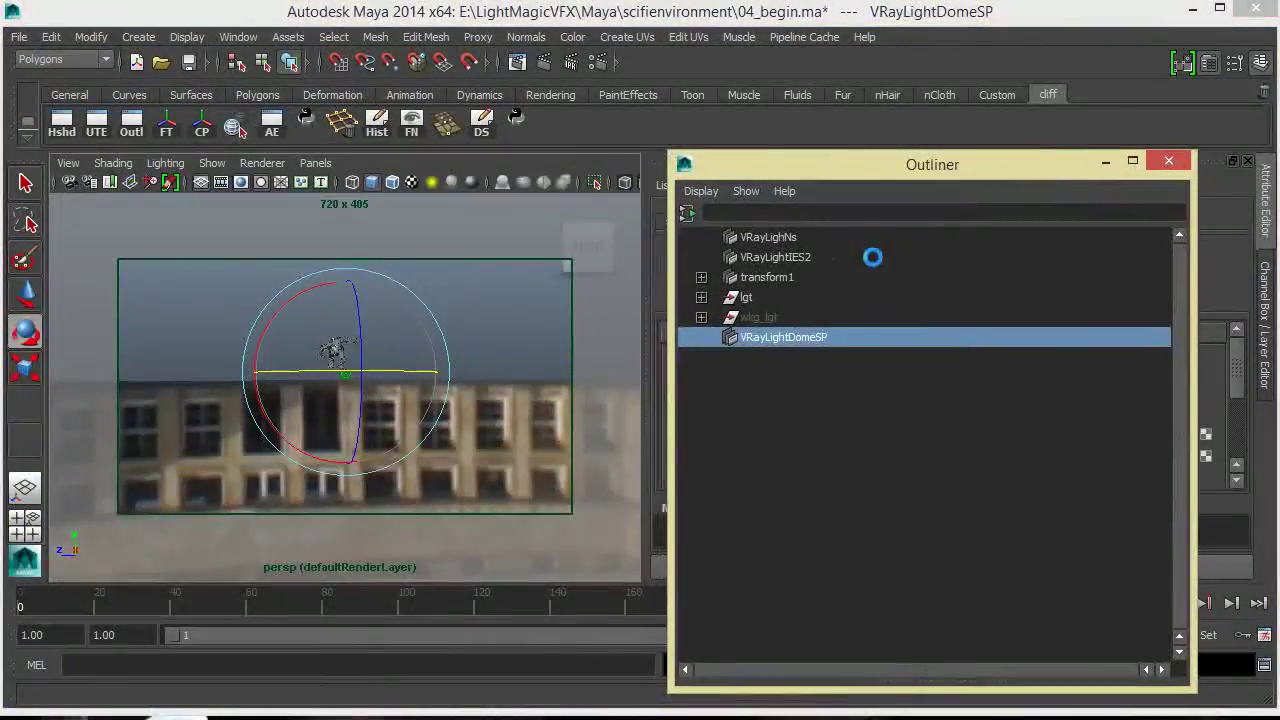
ctrl+click(815, 257)
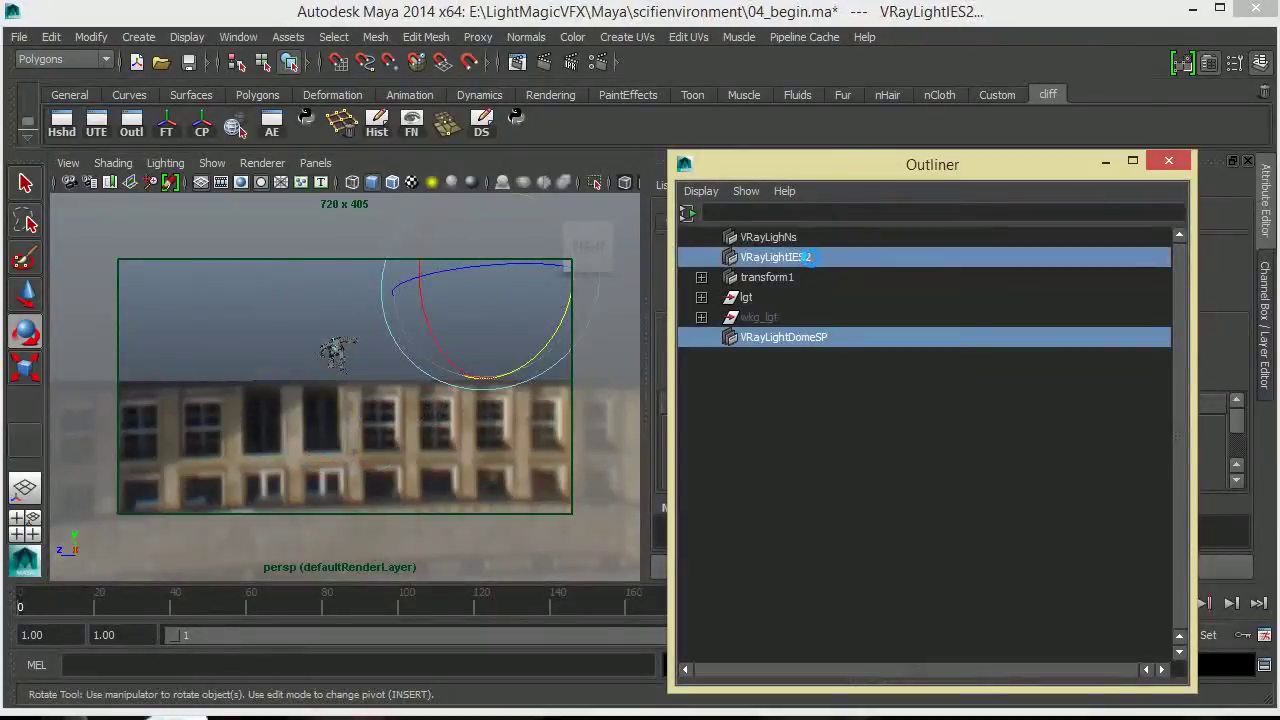
shift+click(808, 337)
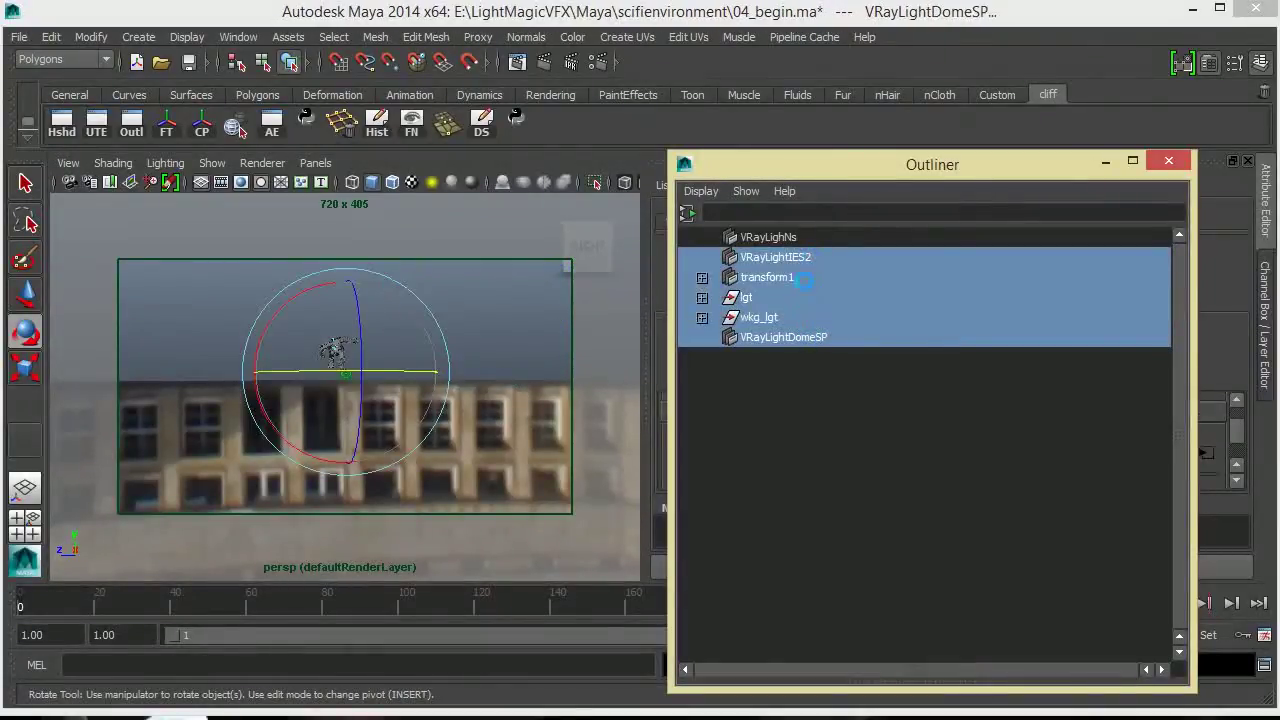
click(808, 337)
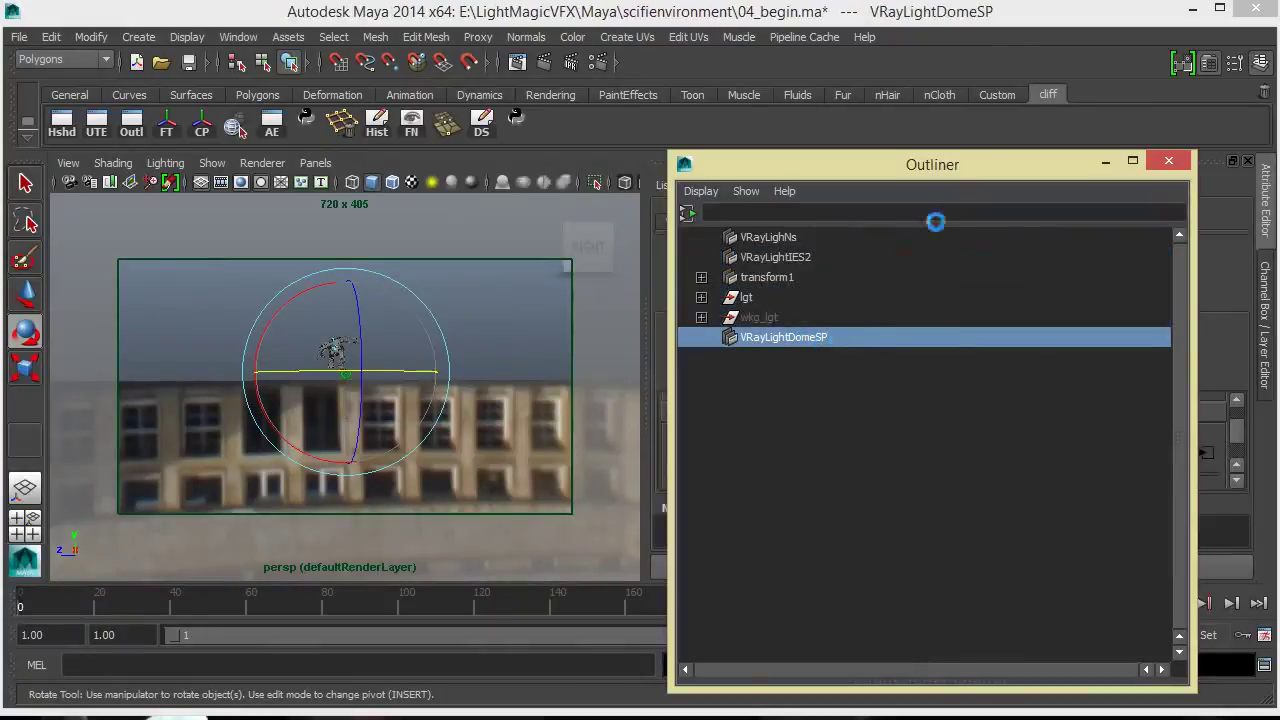
- Open the dome texture placement of VRayLightDomeSP and disable Use transform
drag(986, 172, 666, 158)
drag(792, 166, 622, 160)
click(1196, 443)
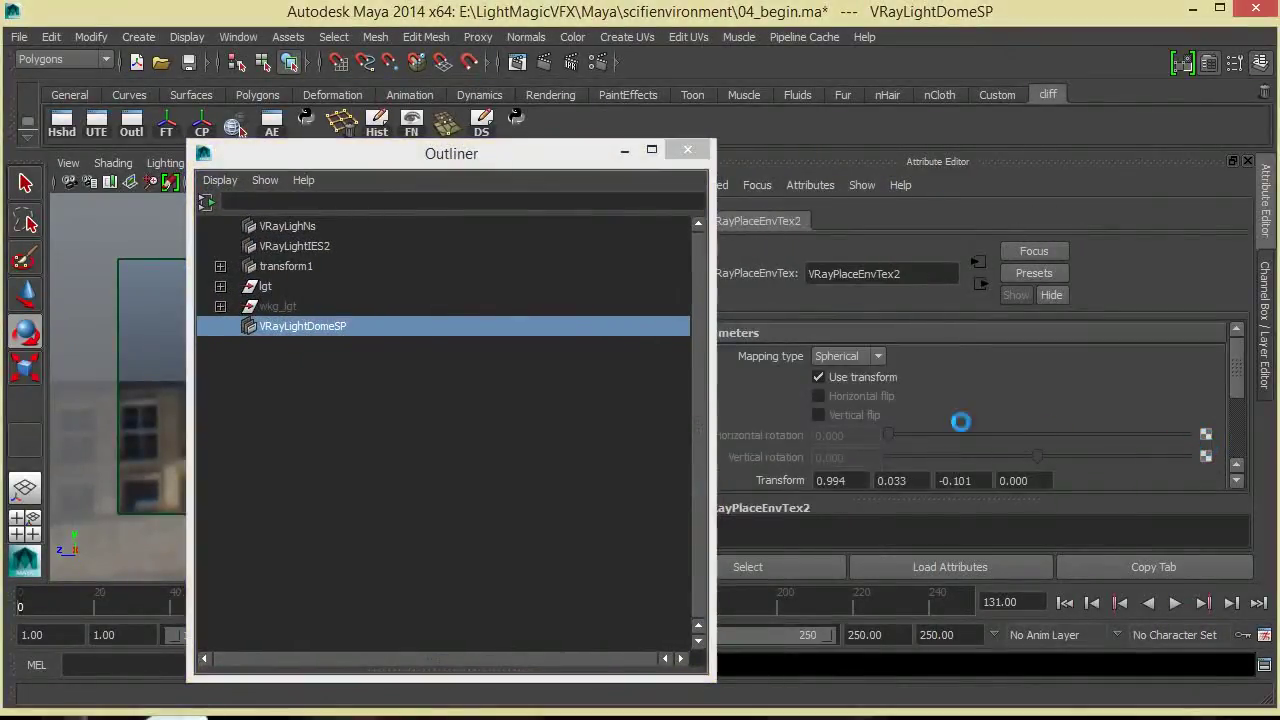
click(864, 380)
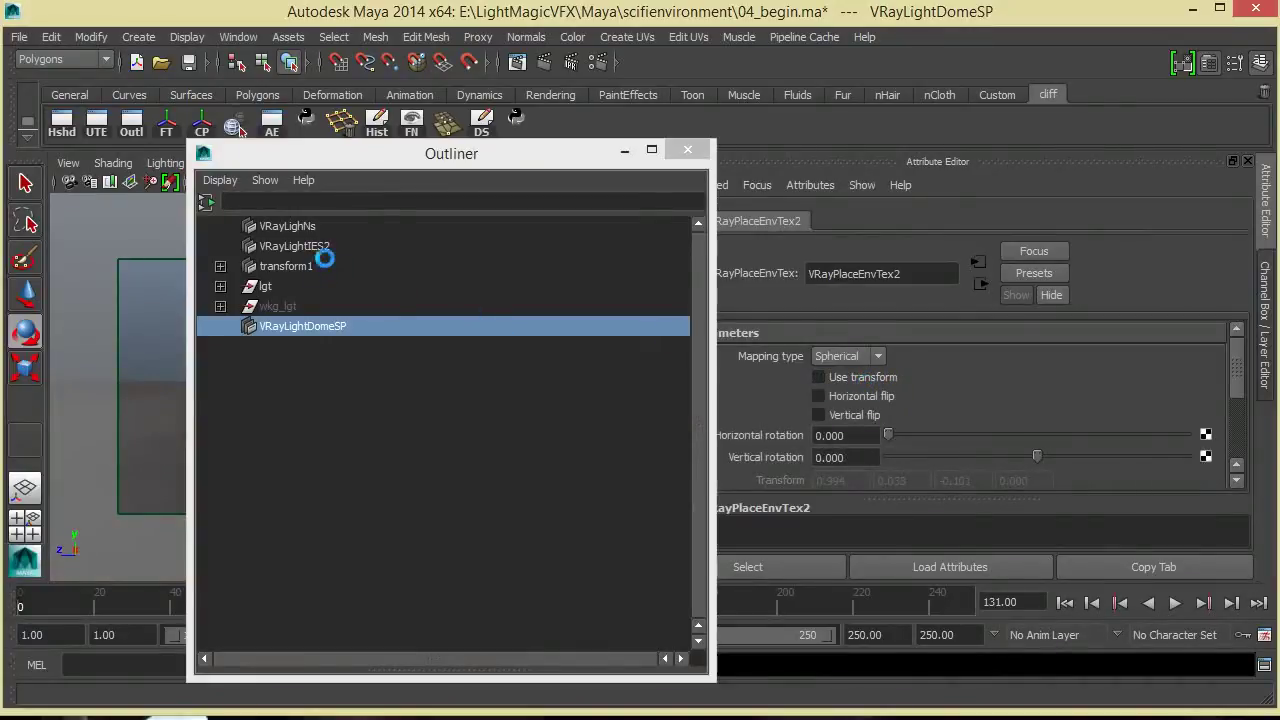
- Select VRayLighNs and examine its HDR environment around the robot for comparison
click(320, 249)
drag(423, 157, 400, 253)
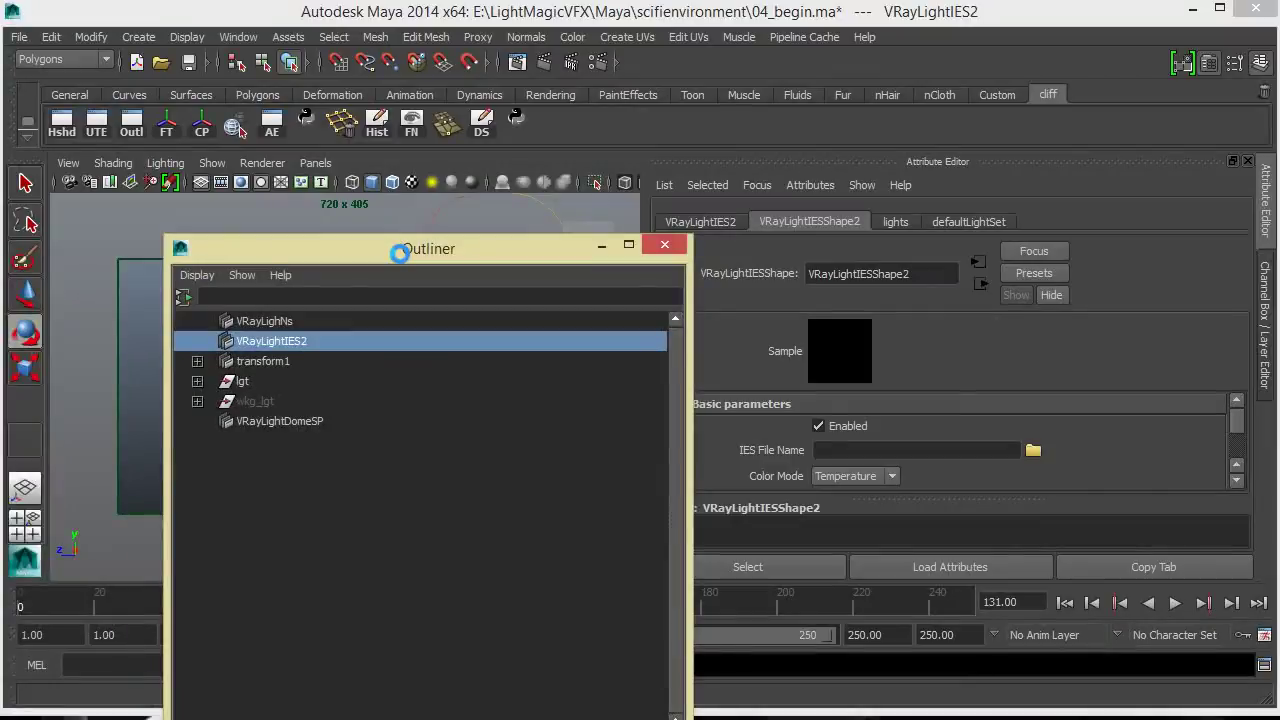
click(283, 320)
drag(443, 254, 953, 248)
alt+drag(646, 328, 523, 337)
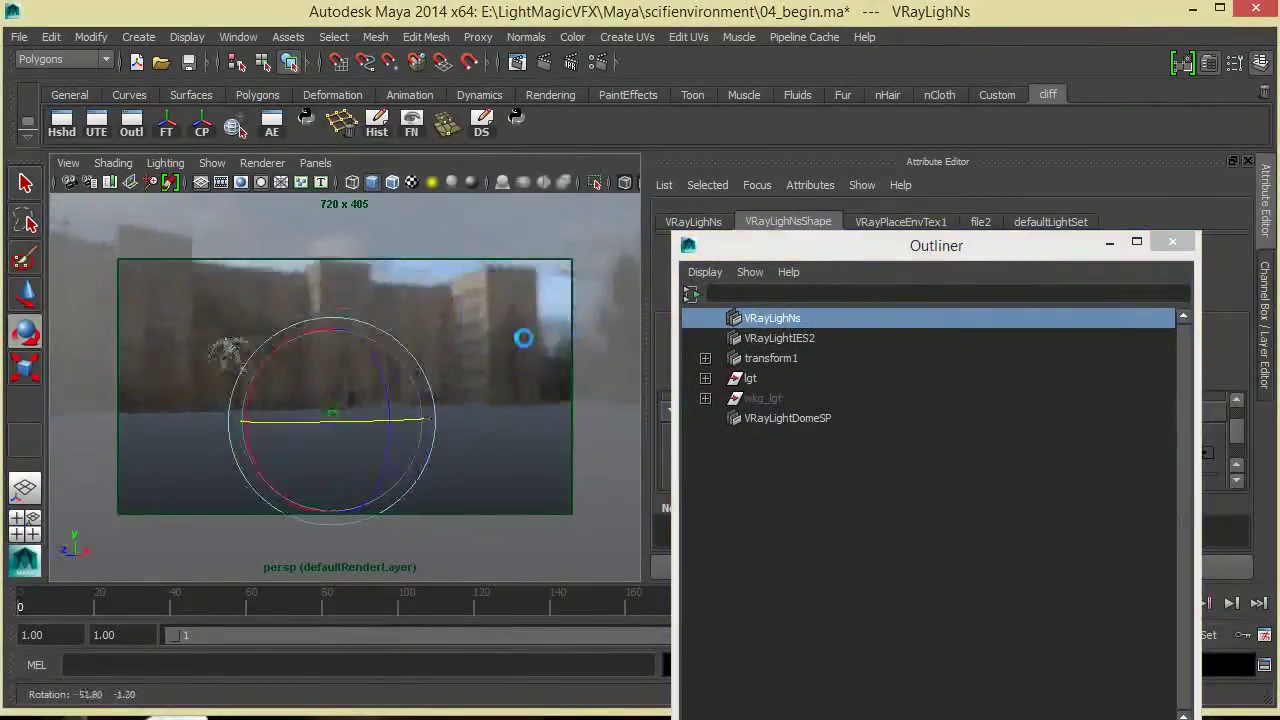
- Select VRayLightDomeSP, reopen its dome texture placement and enable Use transform again
click(806, 418)
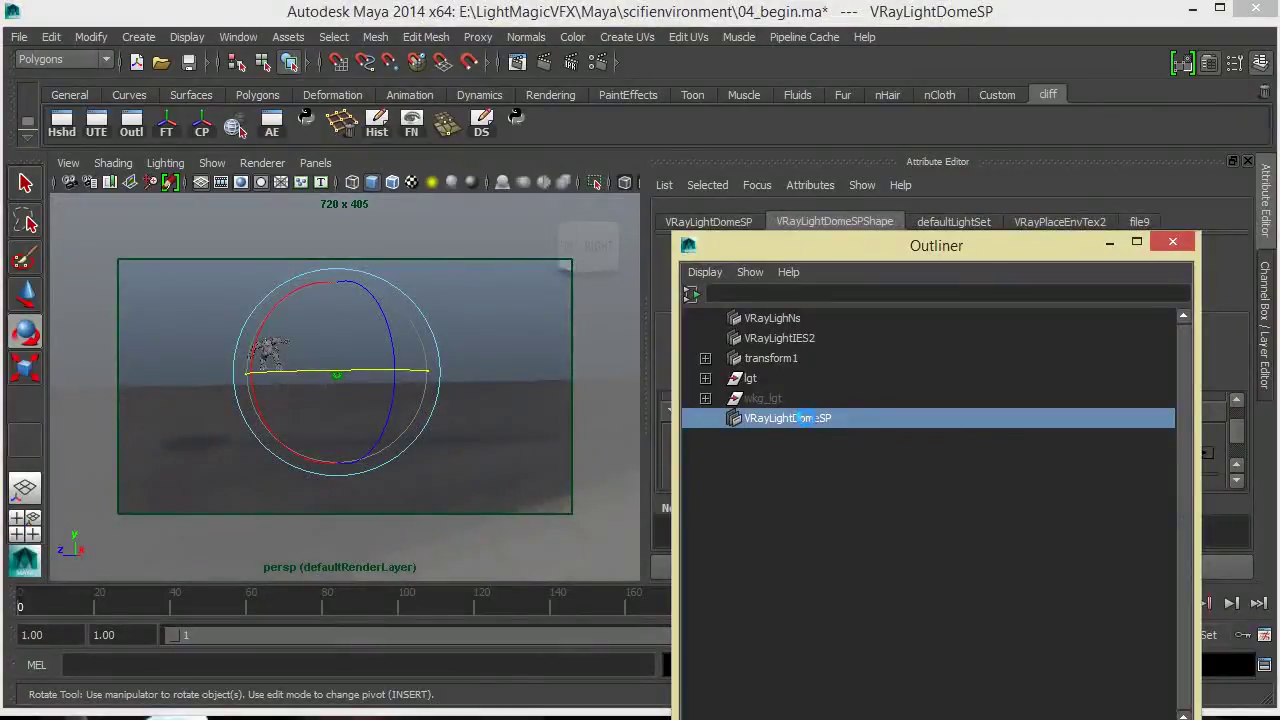
drag(986, 243, 453, 228)
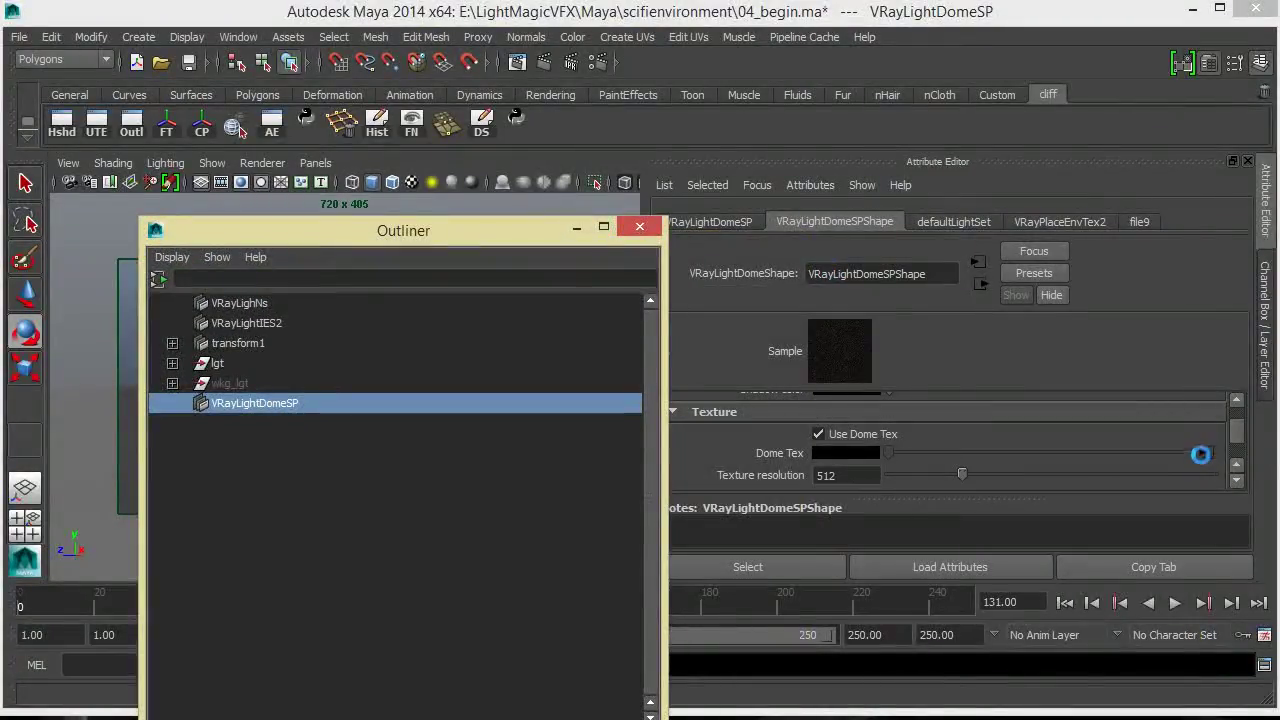
click(1200, 454)
drag(532, 234, 1094, 172)
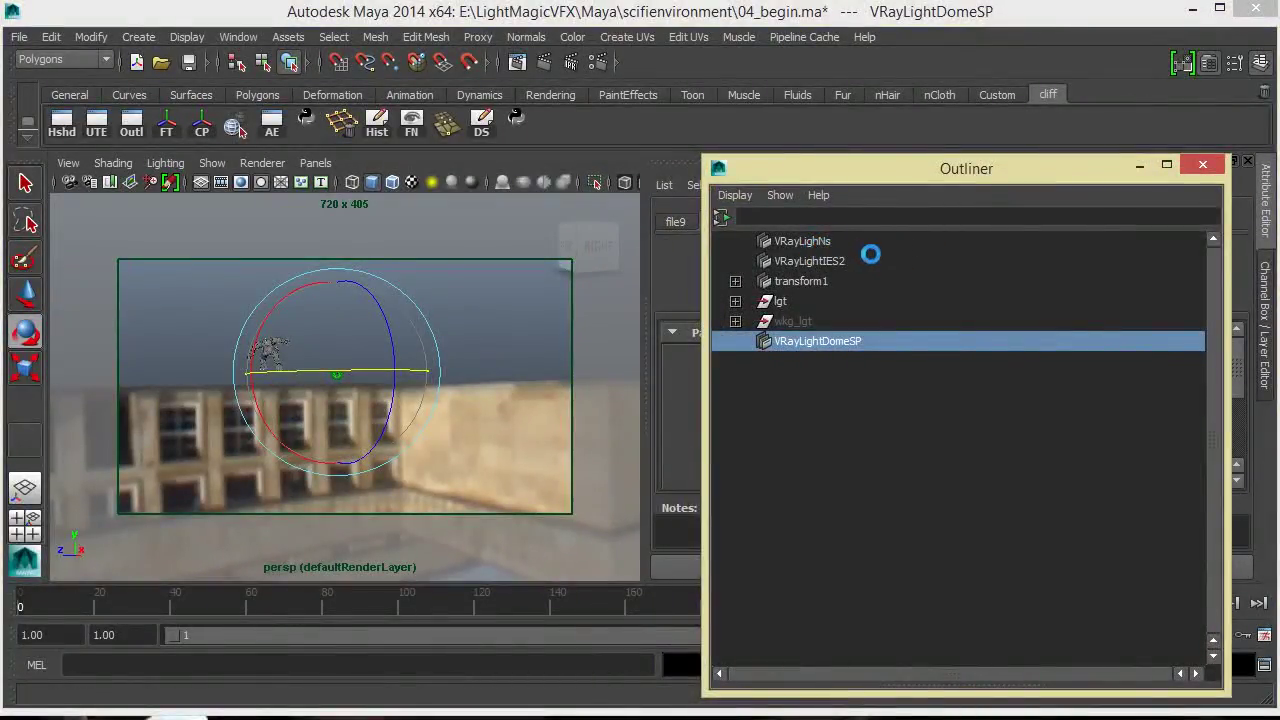
- Select all Outliner nodes from VRayLighNs to VRayLightDomeSP, rotate them slightly around the vertical axis and examine the environments
shift+click(806, 241)
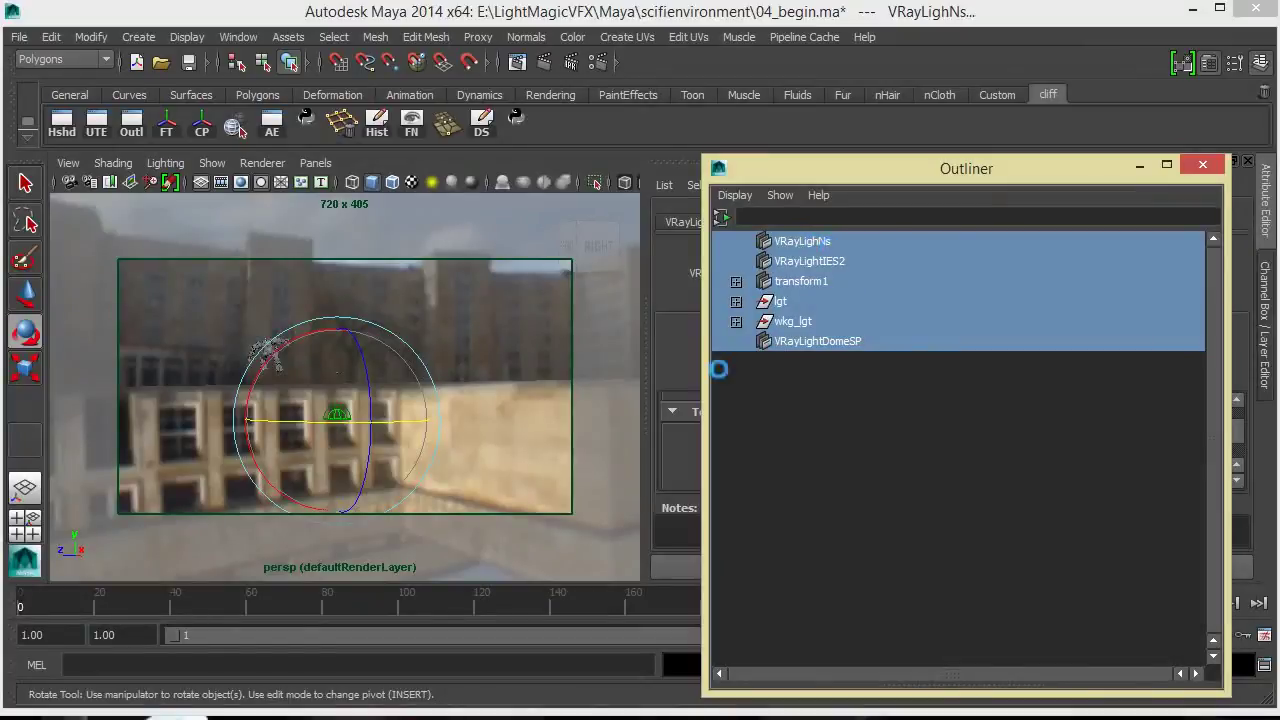
drag(409, 417, 375, 424)
drag(465, 390, 624, 413)
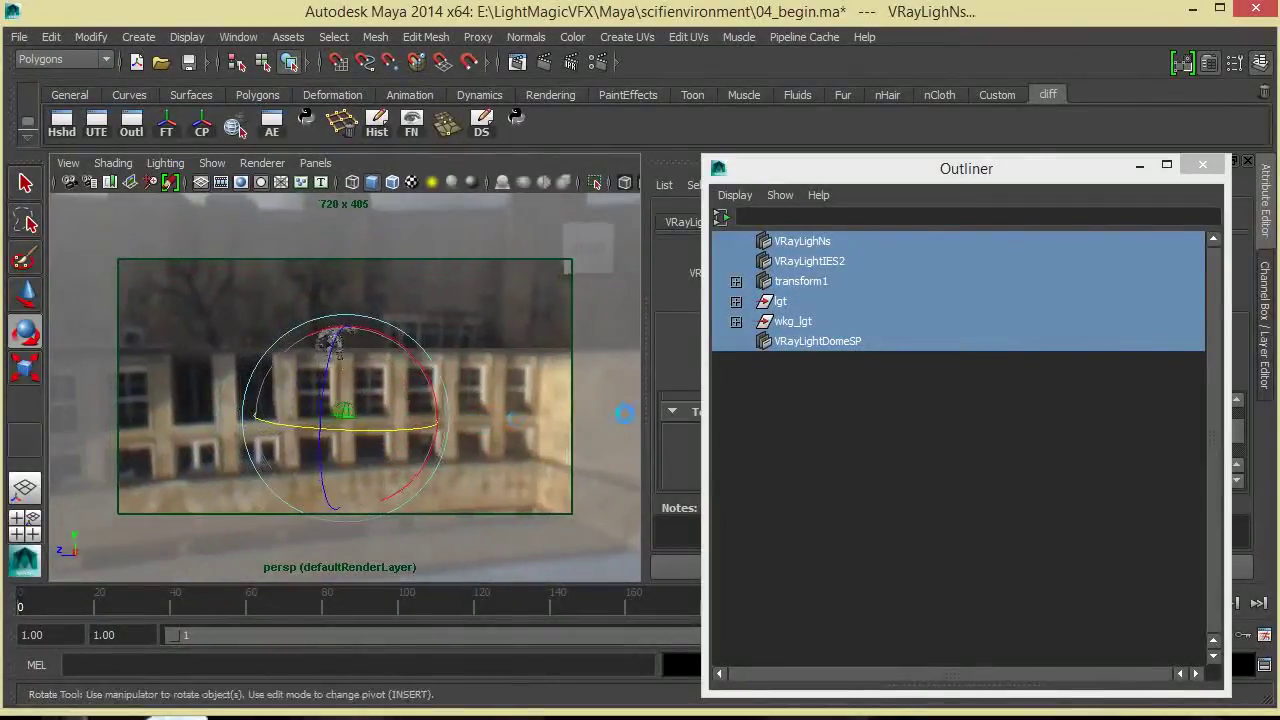
- Disable Affect Reflections on VRayLightDomeSP and check the same option on VRayLighNs
click(851, 345)
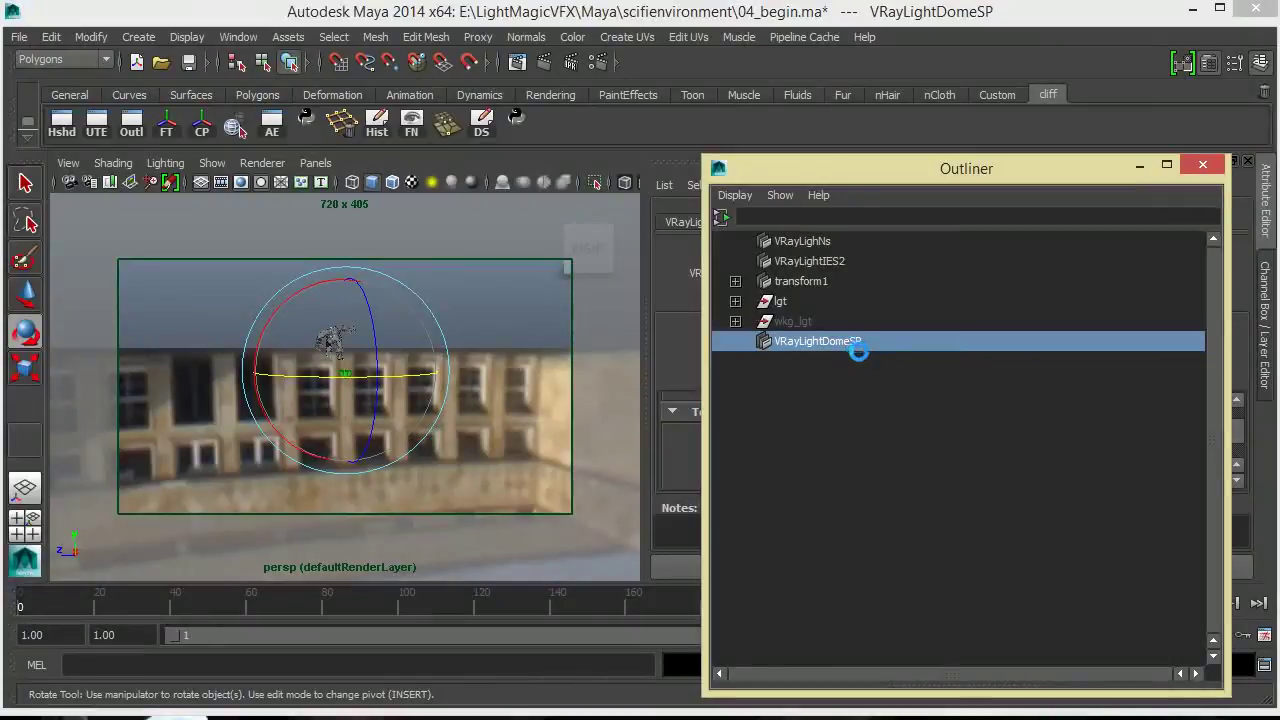
shift+click(830, 241)
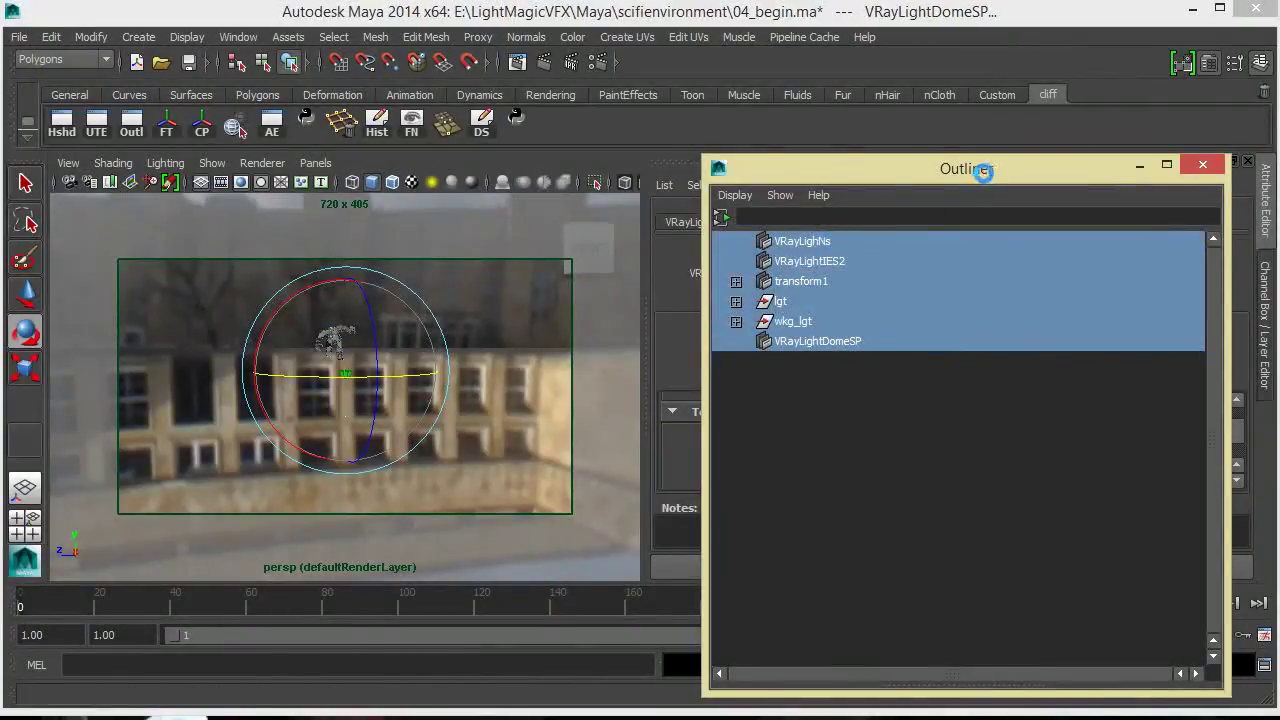
click(837, 343)
drag(986, 177, 704, 180)
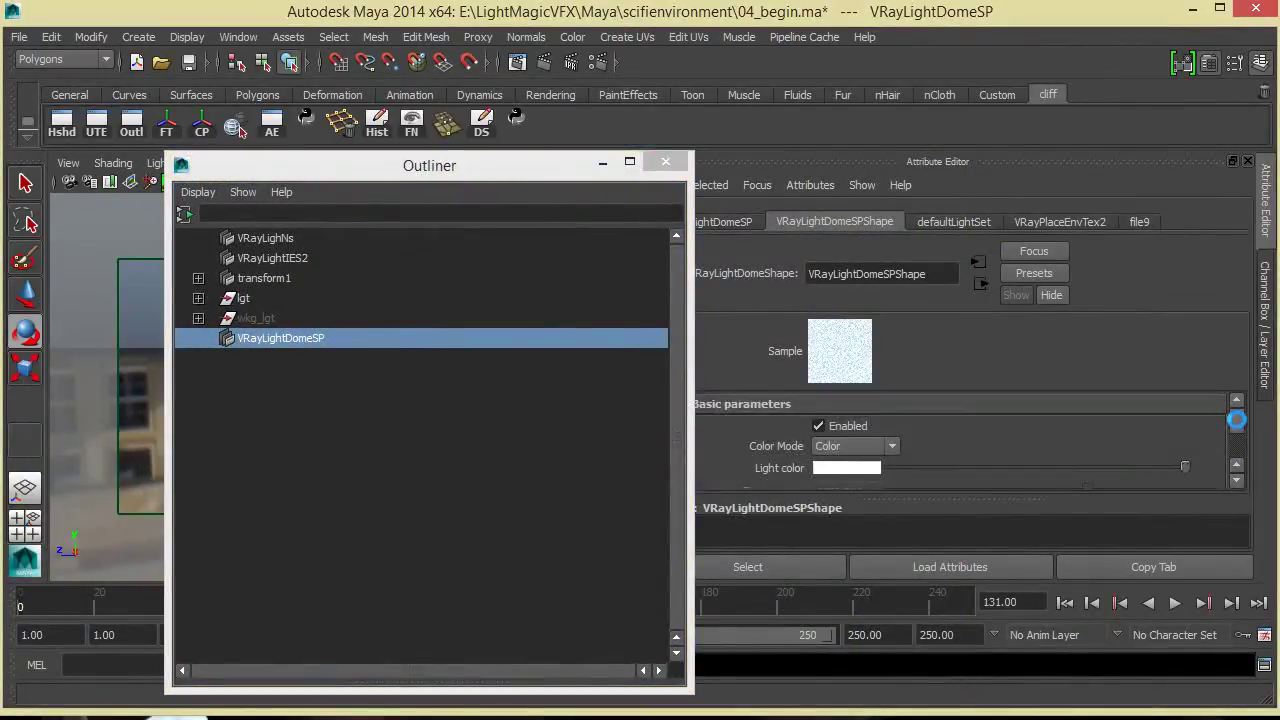
scroll(1077, 432, down, 4)
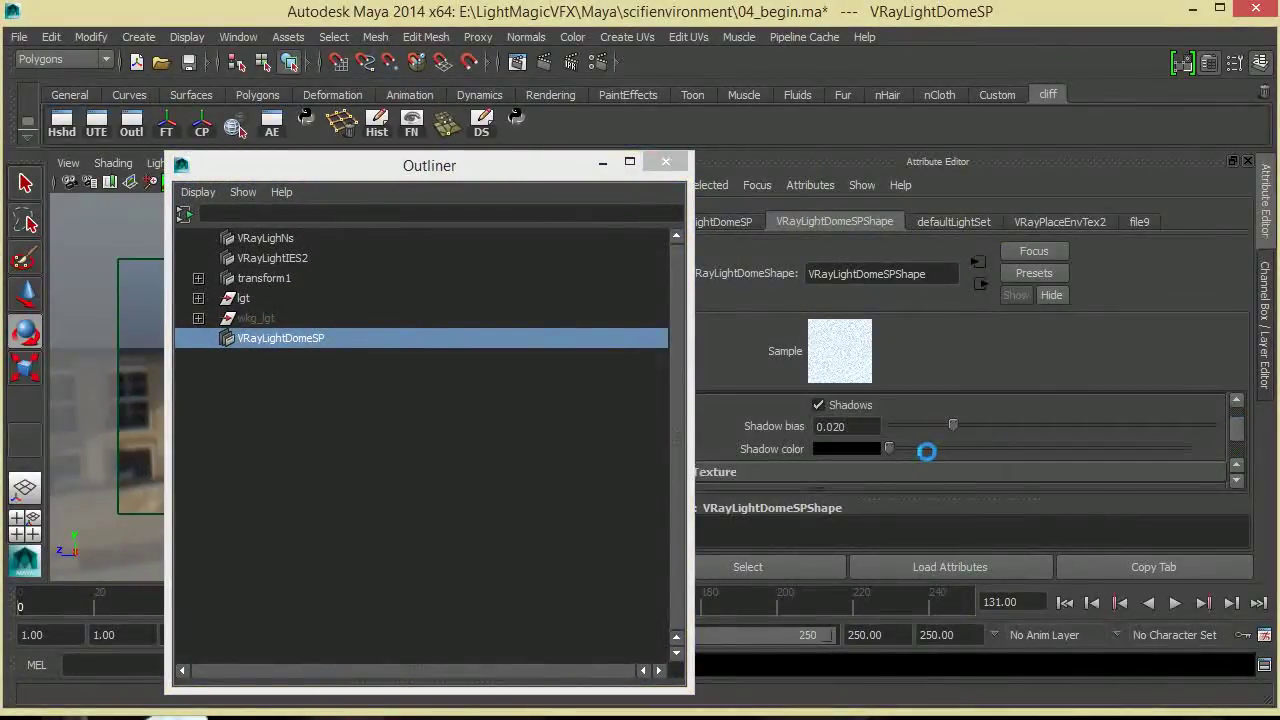
scroll(927, 451, down, 4)
click(845, 455)
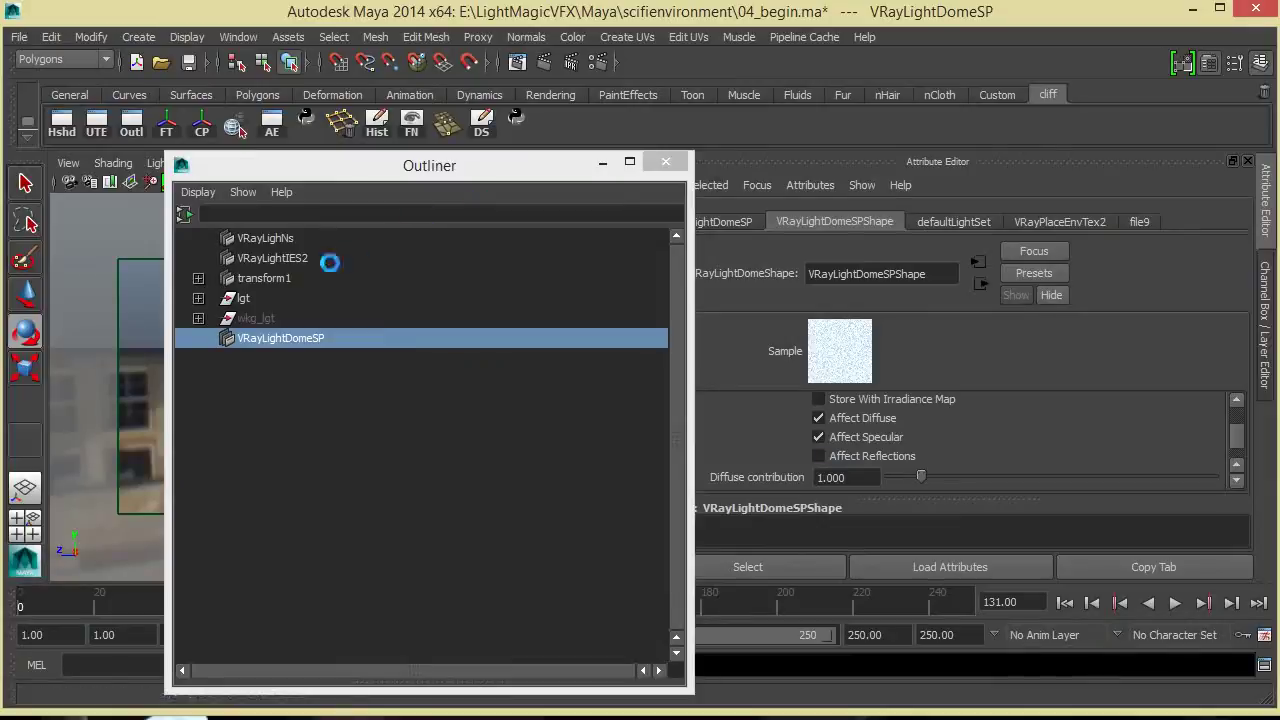
click(285, 238)
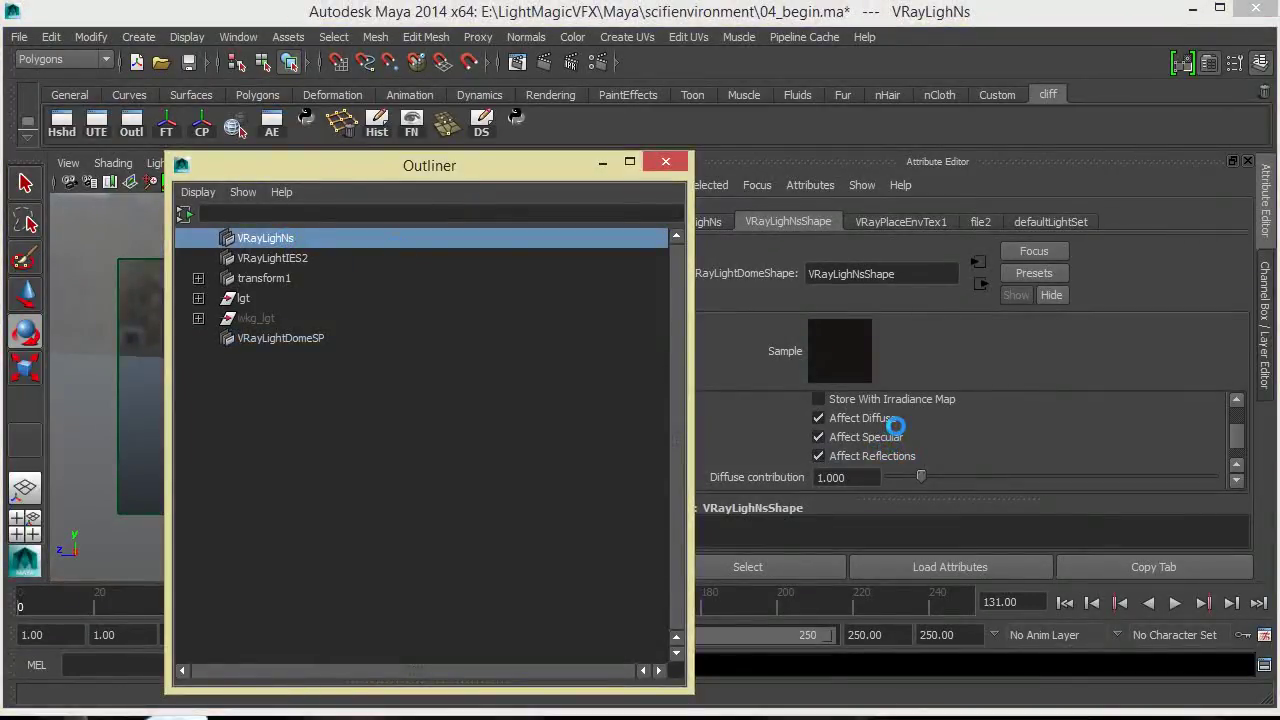
- Switch the color mode of VRayLightDomeSP to Temperature and lower the temperature to about 2694
click(322, 340)
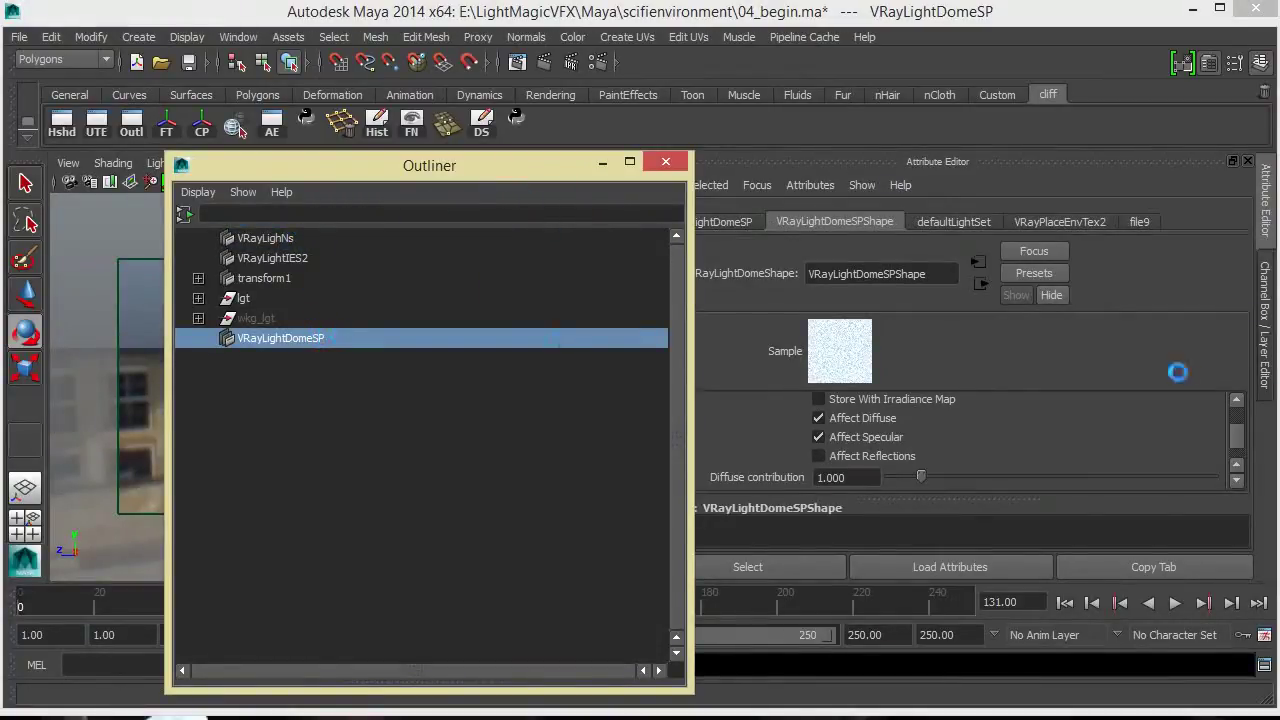
scroll(1186, 410, down, 6)
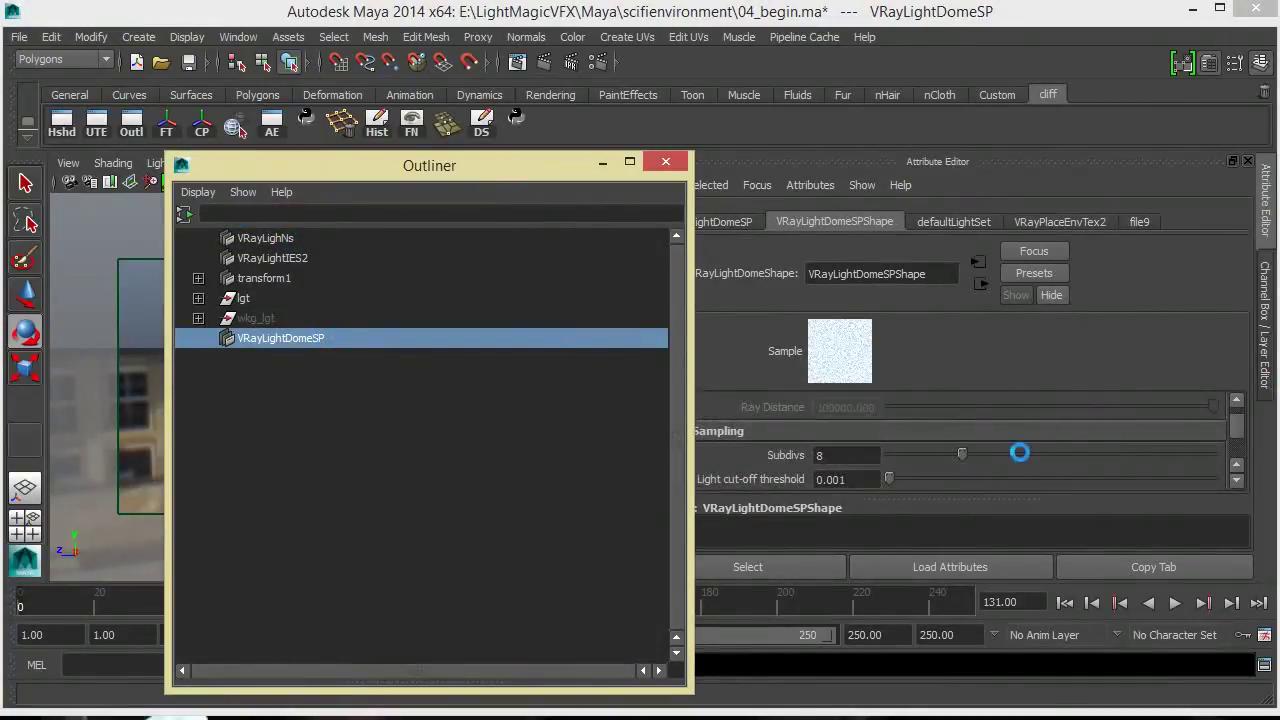
scroll(1105, 453, up, 5)
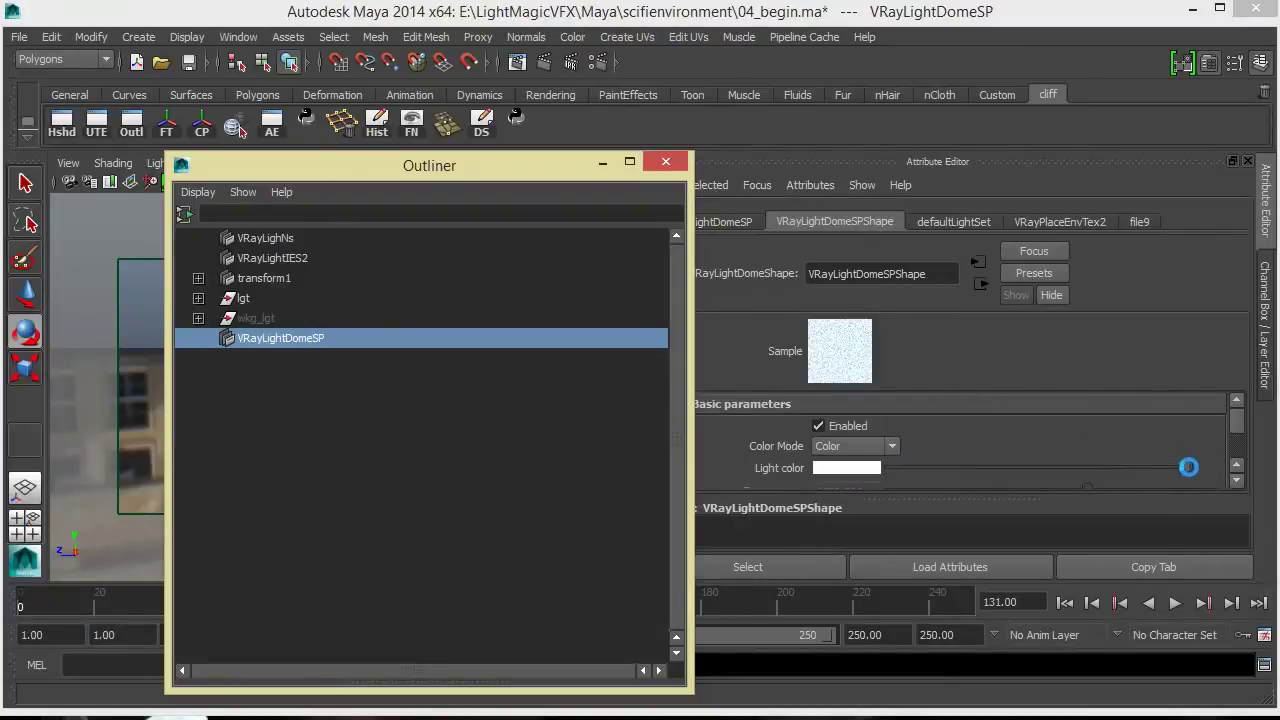
scroll(1187, 465, down, 4)
scroll(1187, 464, up, 4)
click(894, 447)
click(855, 475)
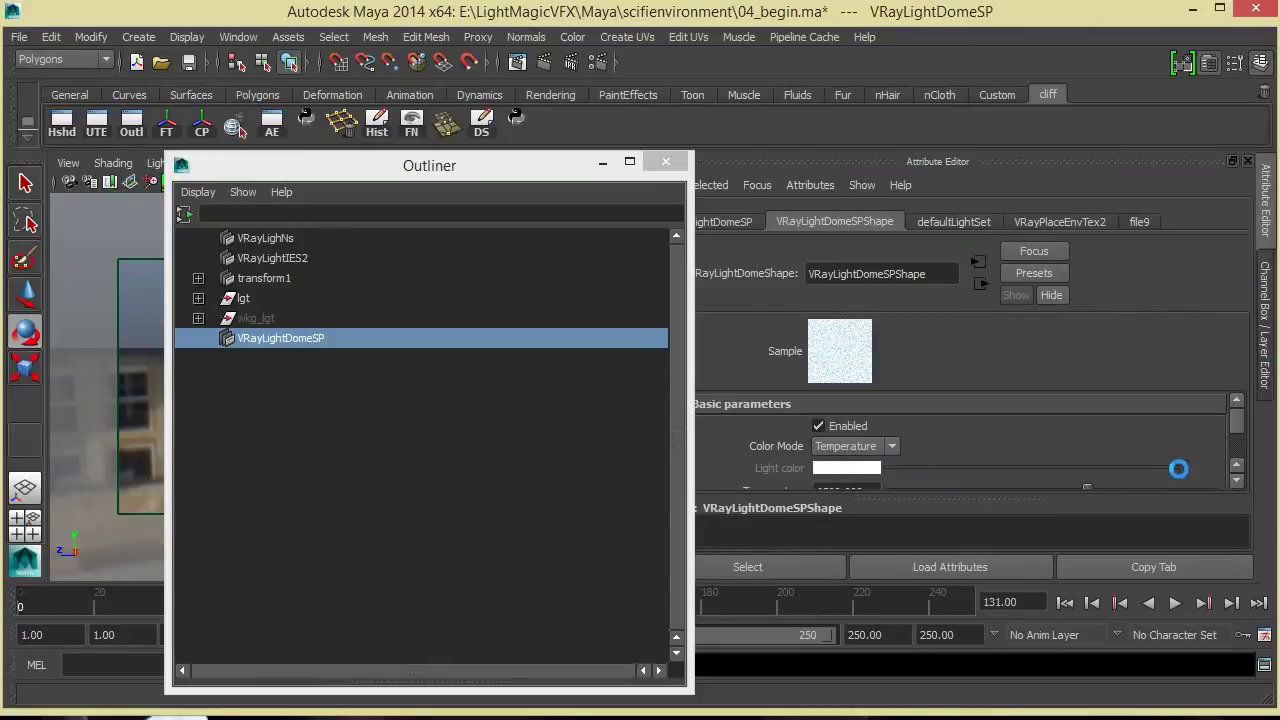
scroll(1141, 469, down, 2)
drag(1087, 428, 950, 429)
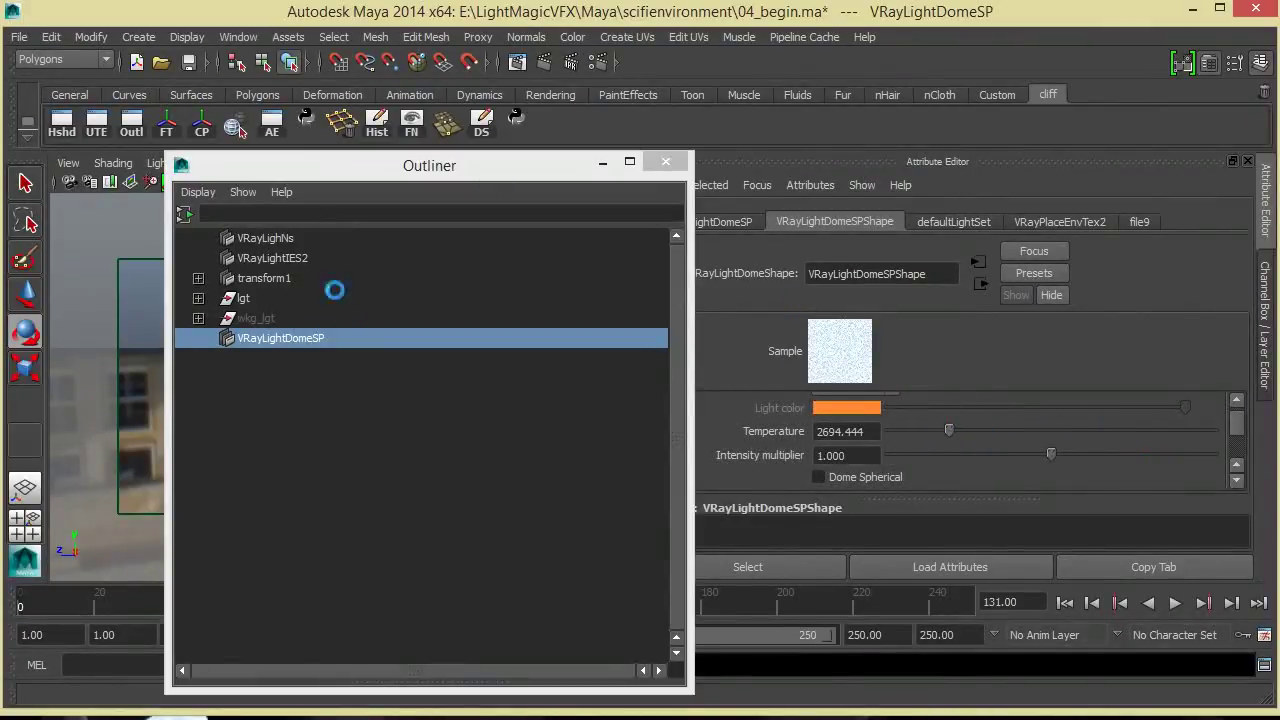
- Select VRayLighNs and VRayLightDomeSP together and examine the robot up close against both environments
click(268, 238)
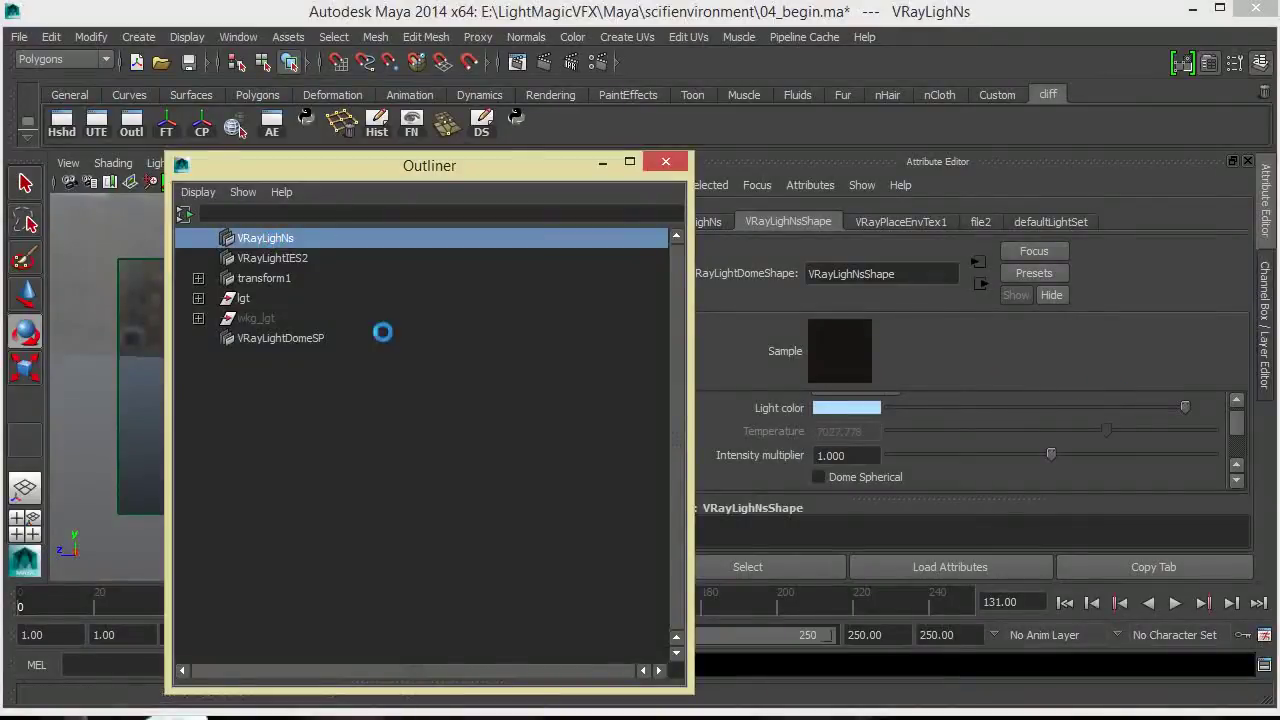
ctrl+click(285, 338)
drag(490, 168, 950, 166)
drag(330, 376, 446, 423)
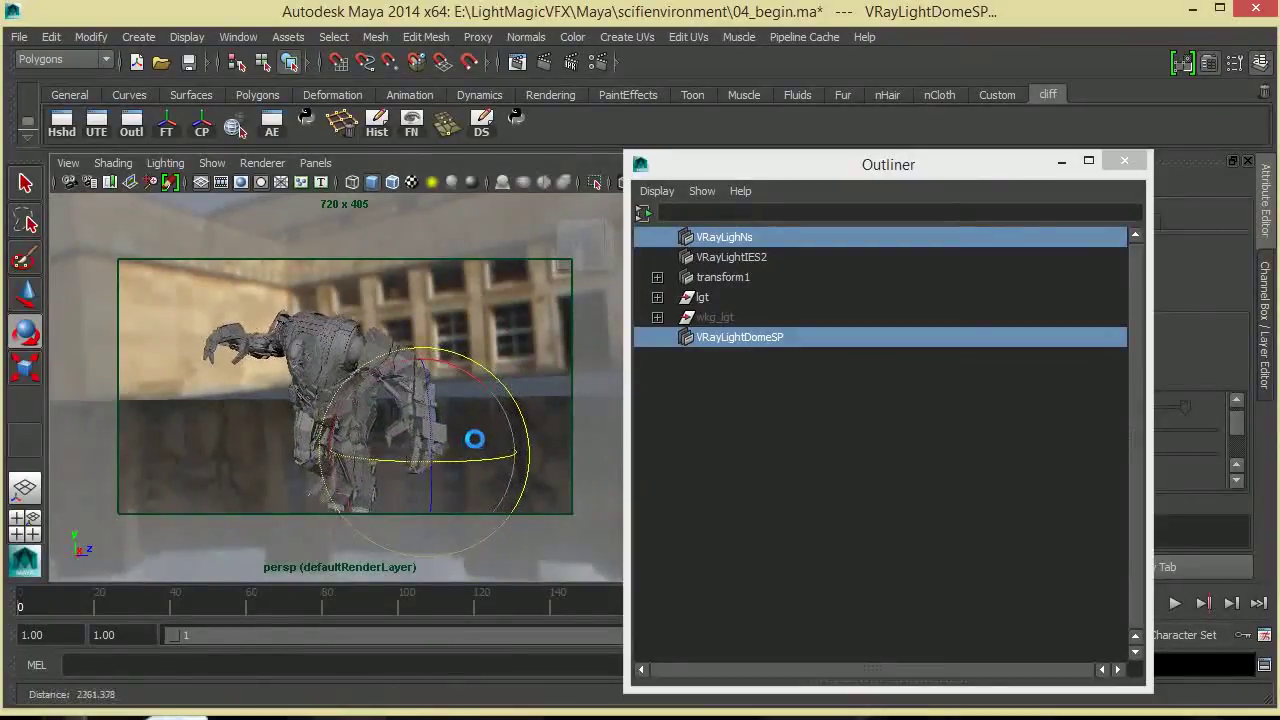
alt+drag(443, 429, 453, 424)
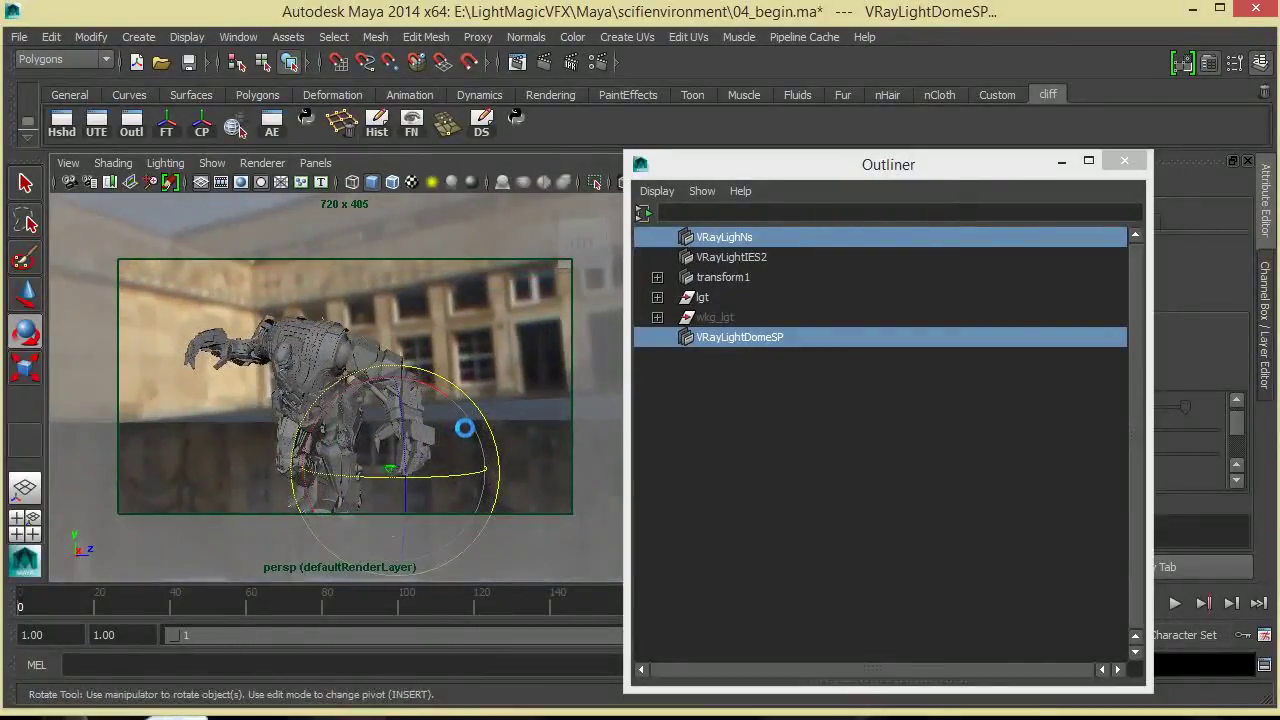
alt+right_drag(457, 420, 391, 420)
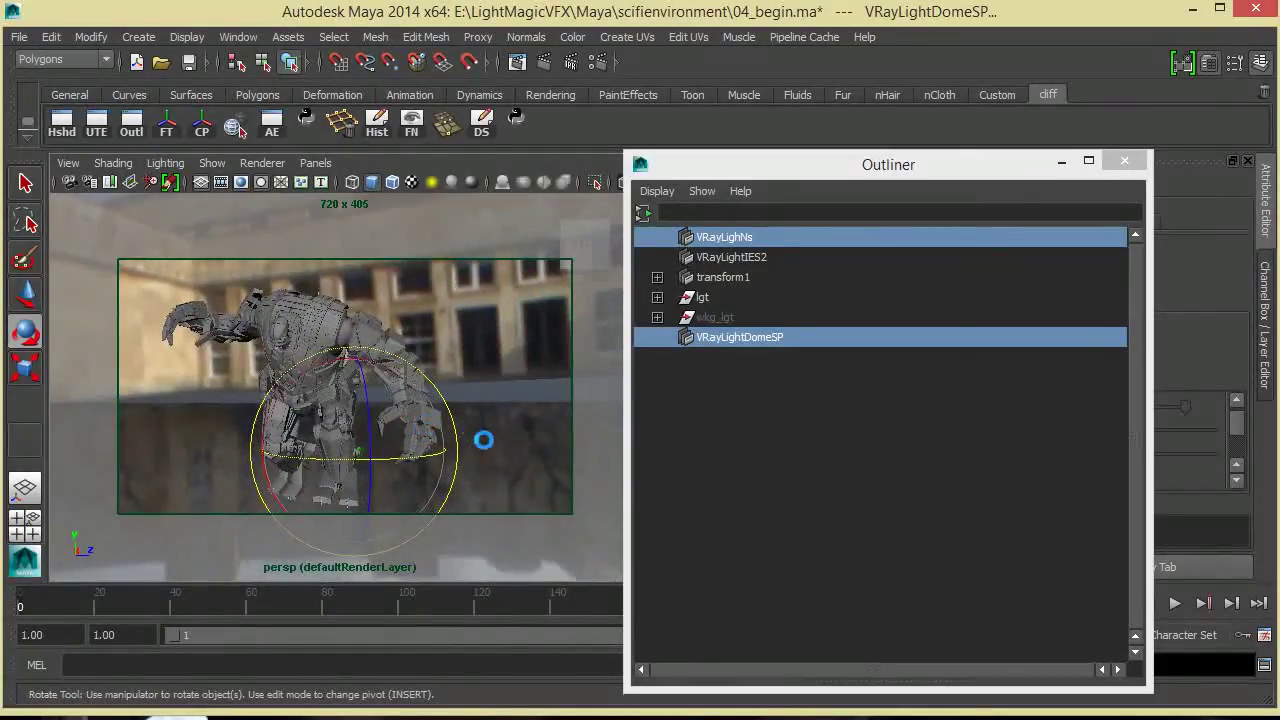